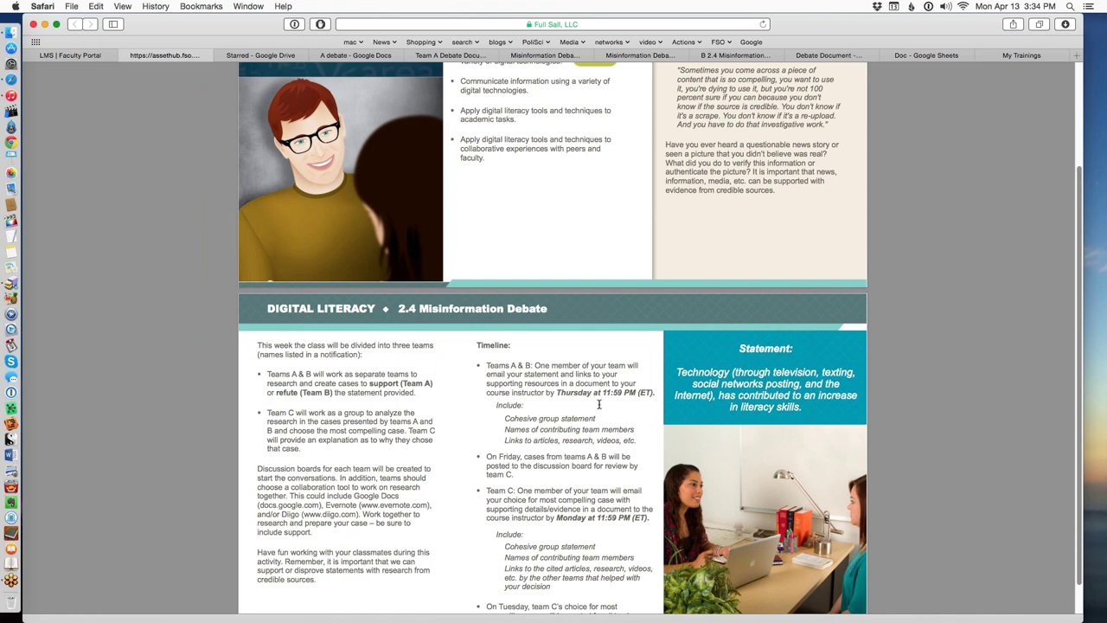
# Go to the FSO class discussion listing the debate teams and show the recent messages list.
pyautogui.scroll(1, 596, 404)
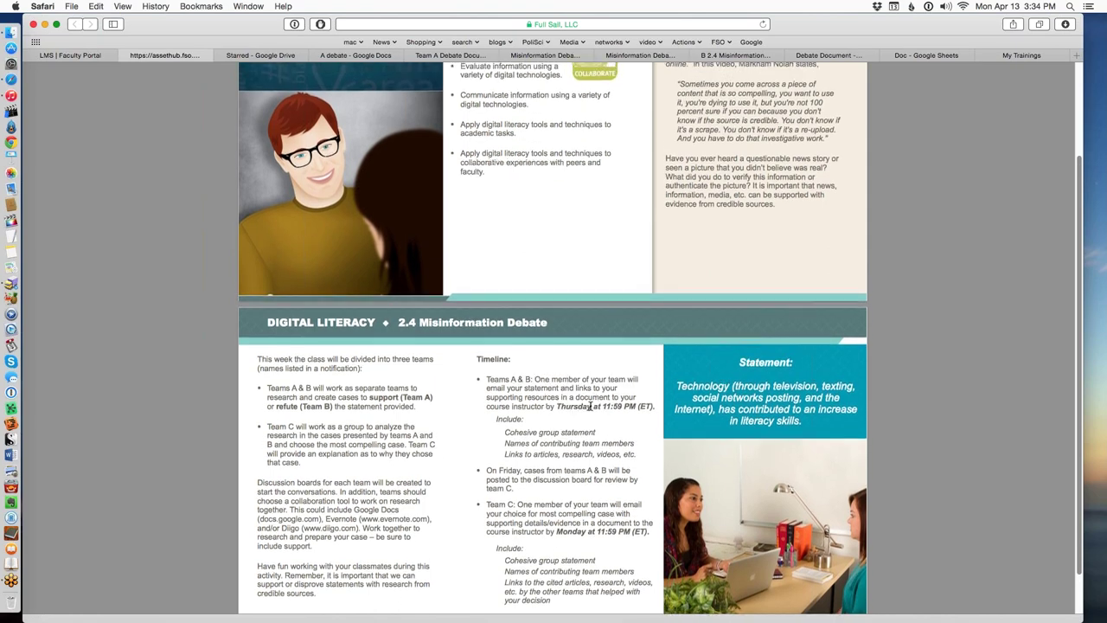
pyautogui.scroll(3, 596, 404)
pyautogui.click(82, 58)
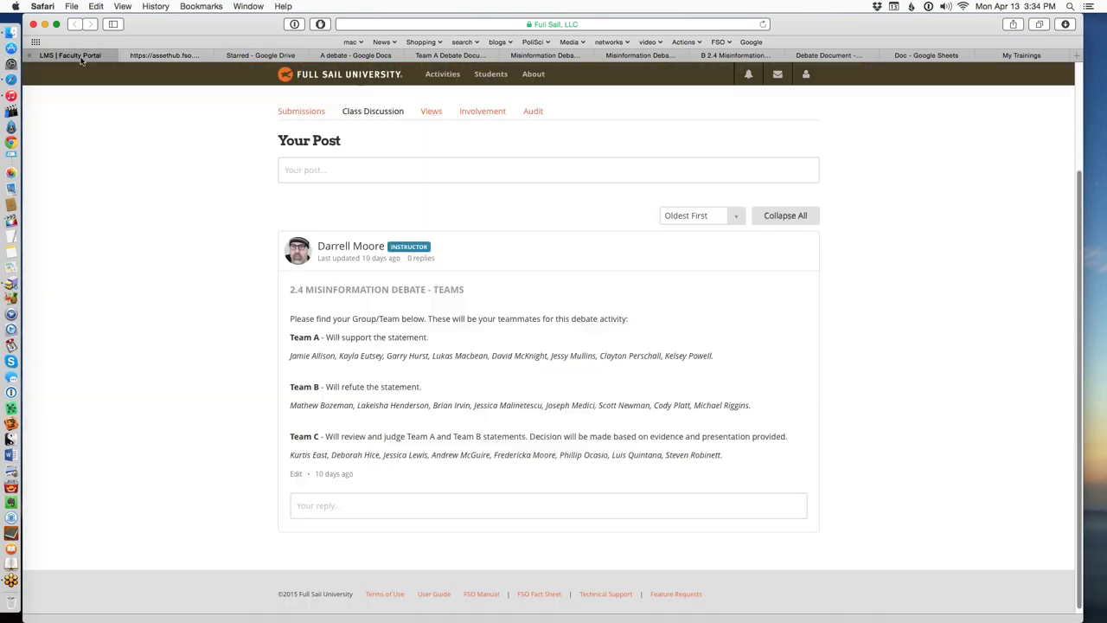
pyautogui.click(778, 77)
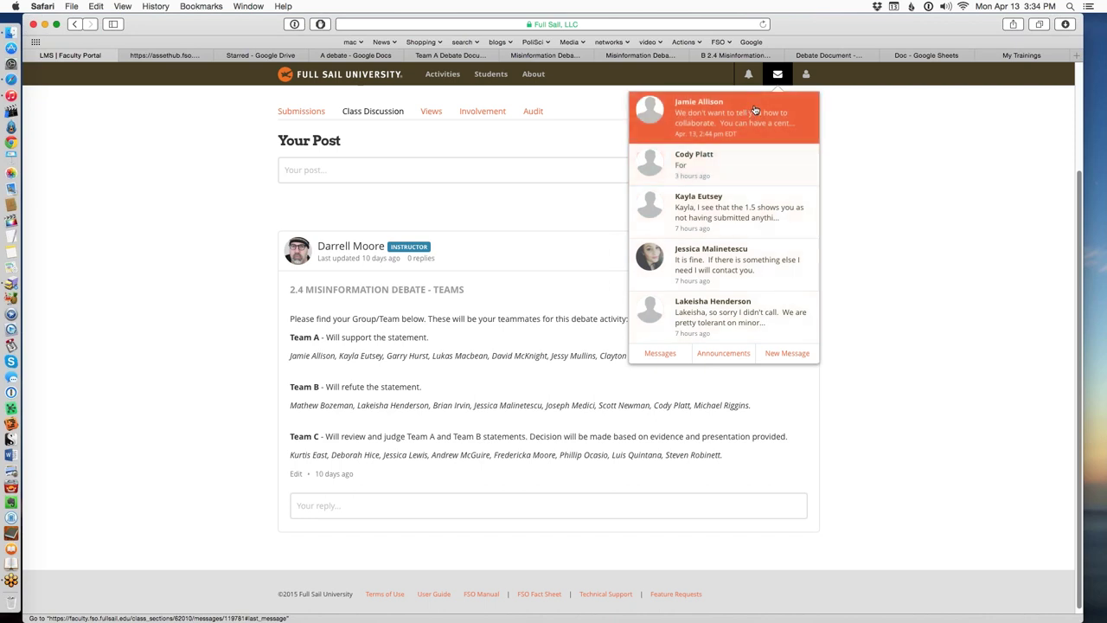
# Start a new message, look over the student recipient list, and type 'bb' in the body.
pyautogui.click(772, 355)
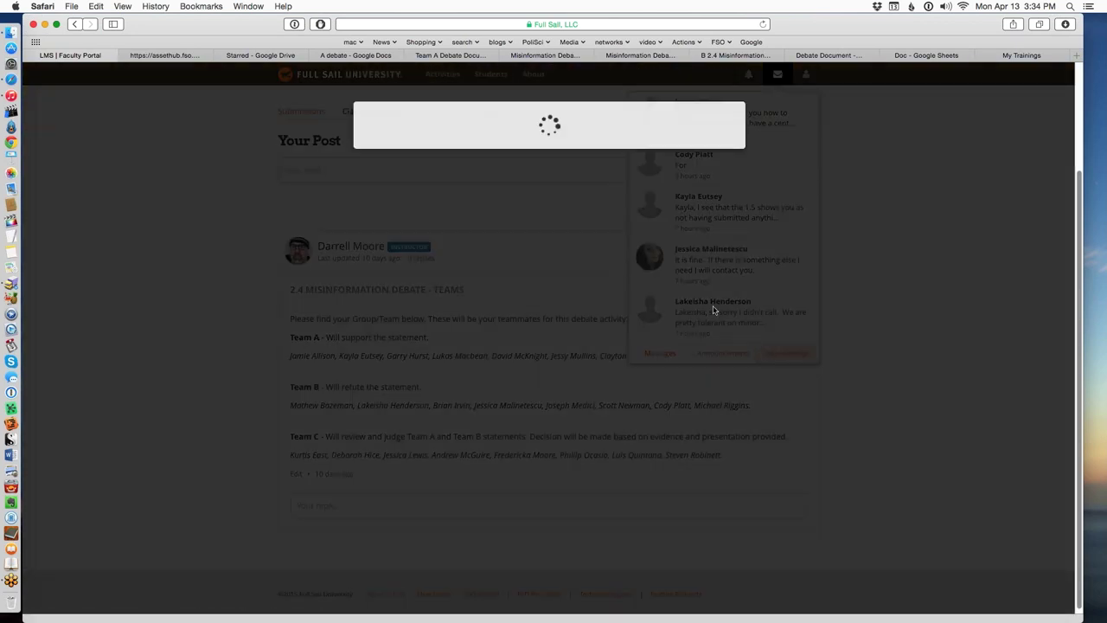
pyautogui.click(459, 230)
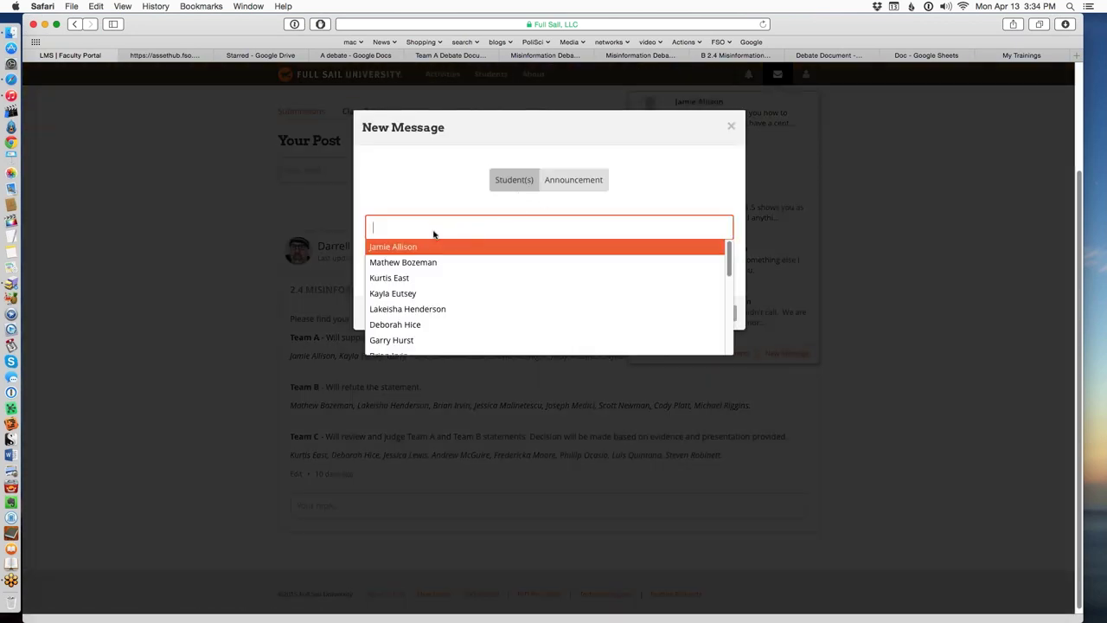
pyautogui.click(429, 233)
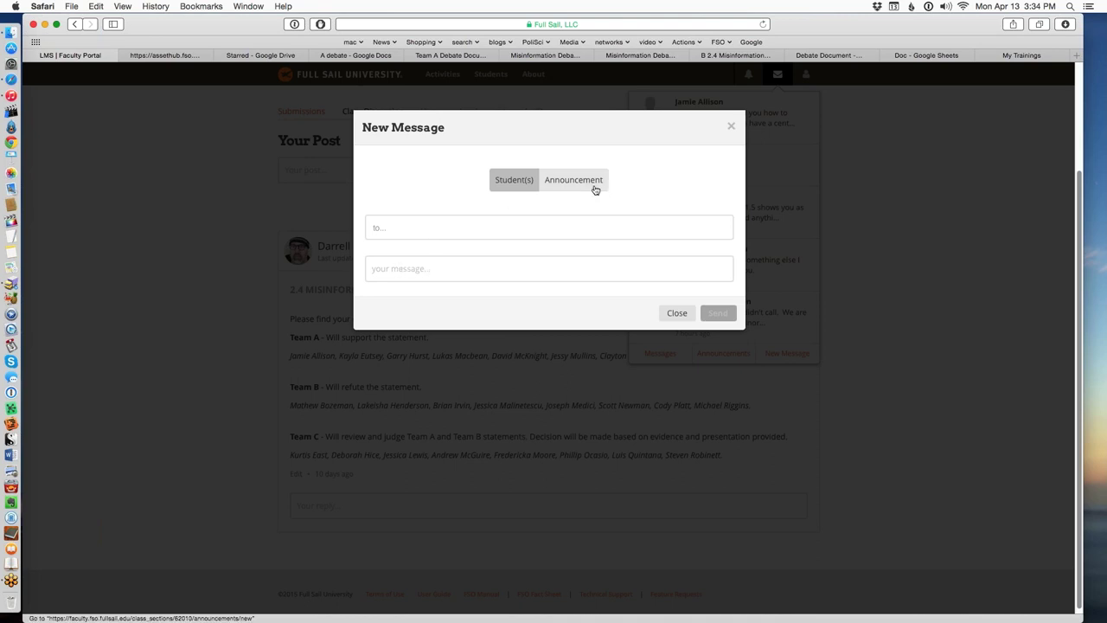
pyautogui.click(390, 268)
pyautogui.write('bb')
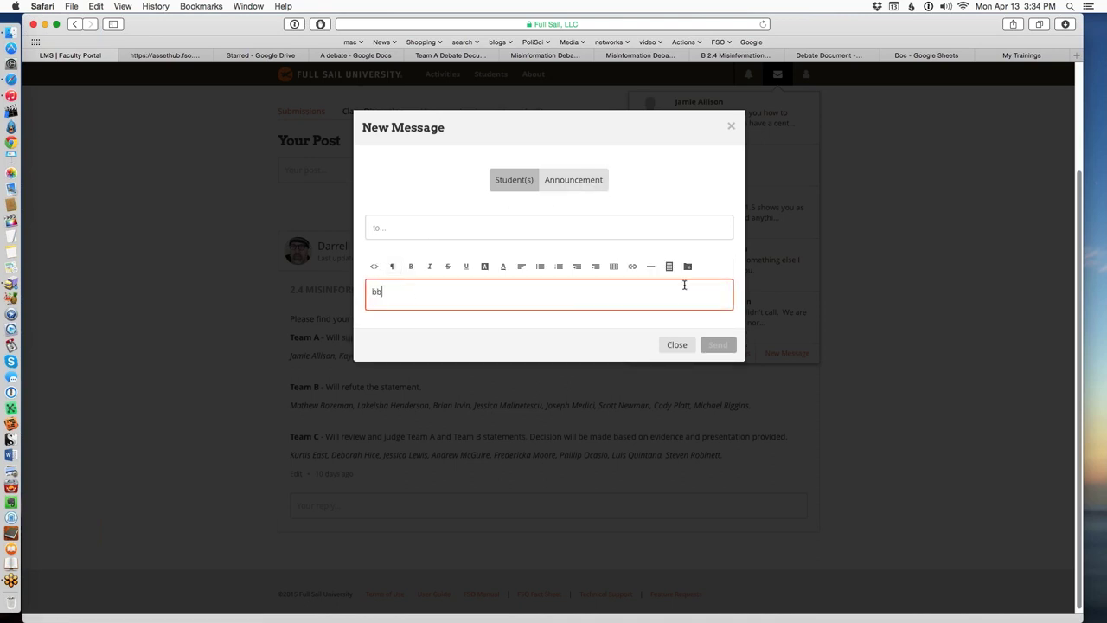
# Close the media attachment options and discard the unsent draft message.
pyautogui.click(687, 266)
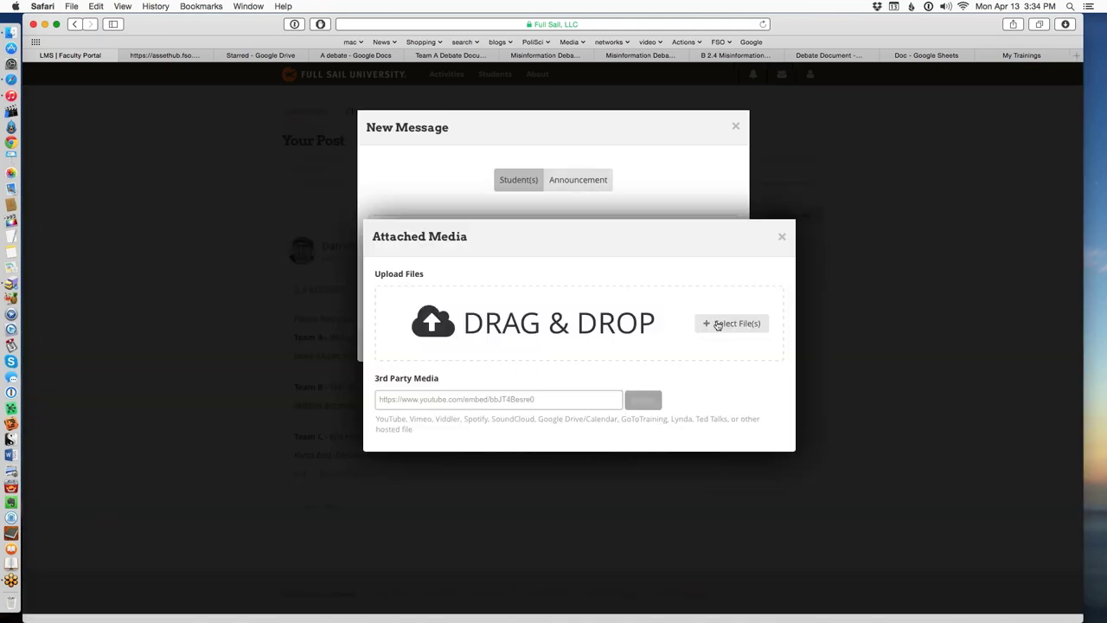
pyautogui.click(782, 238)
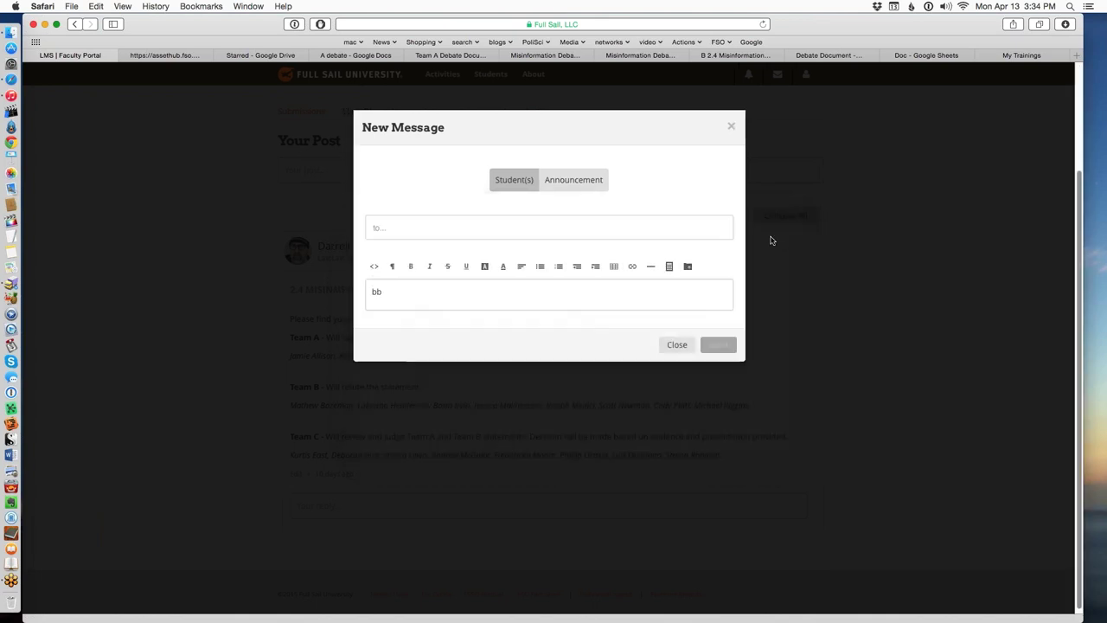
pyautogui.click(733, 126)
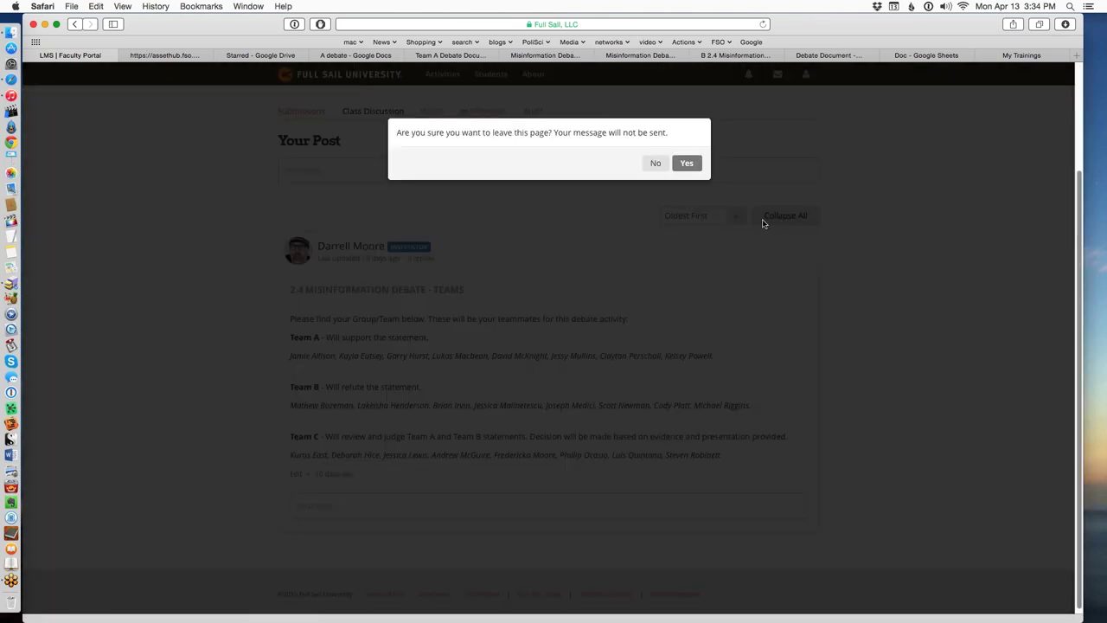
pyautogui.click(658, 163)
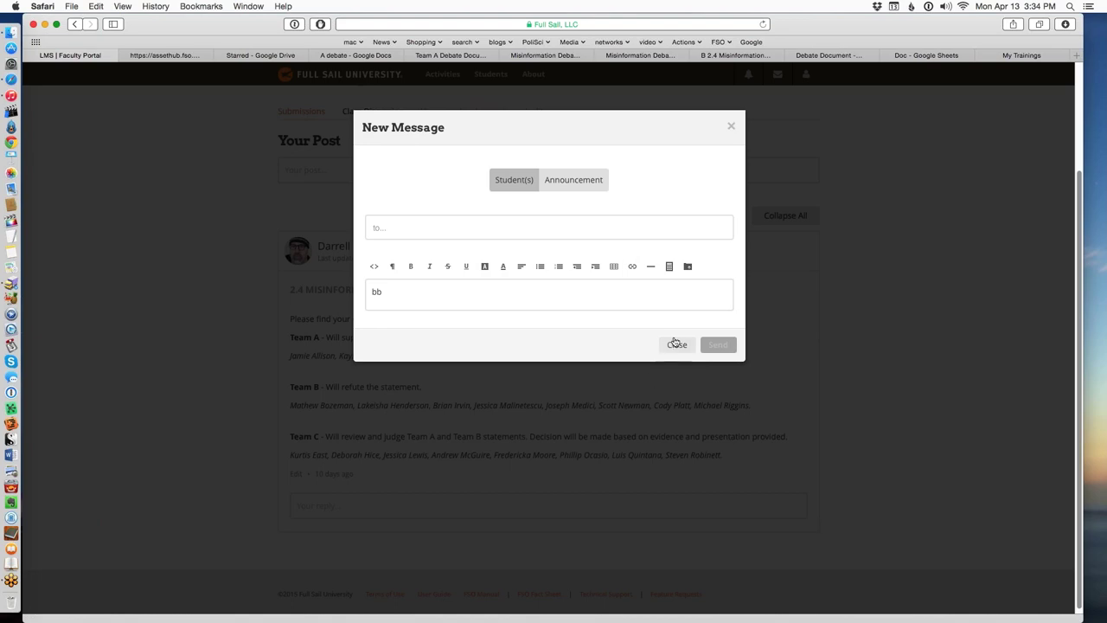
pyautogui.click(677, 345)
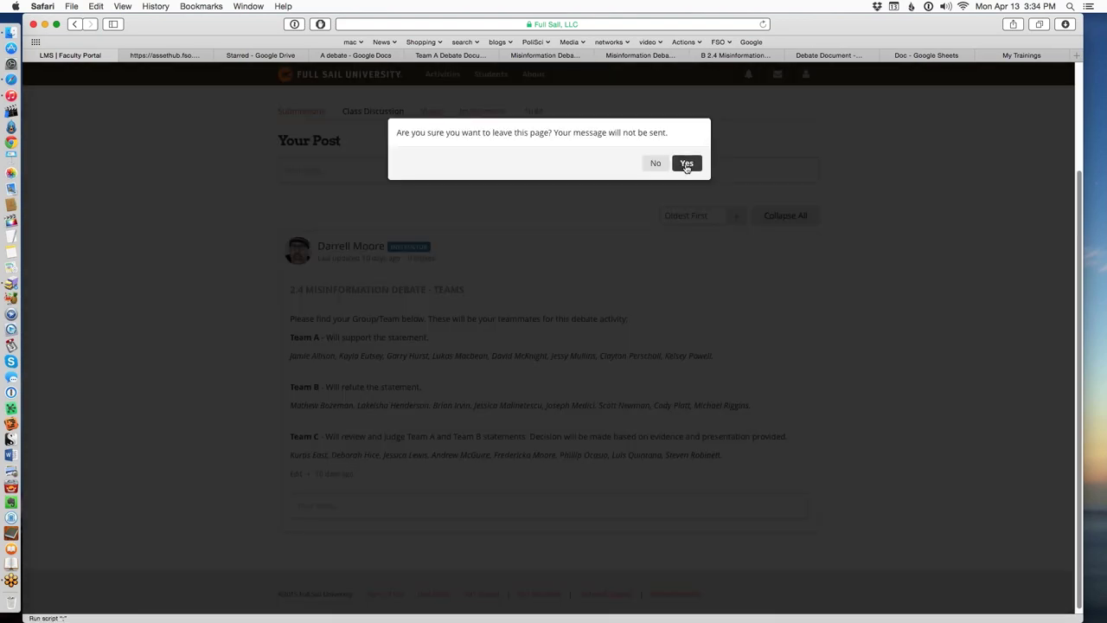
pyautogui.click(686, 164)
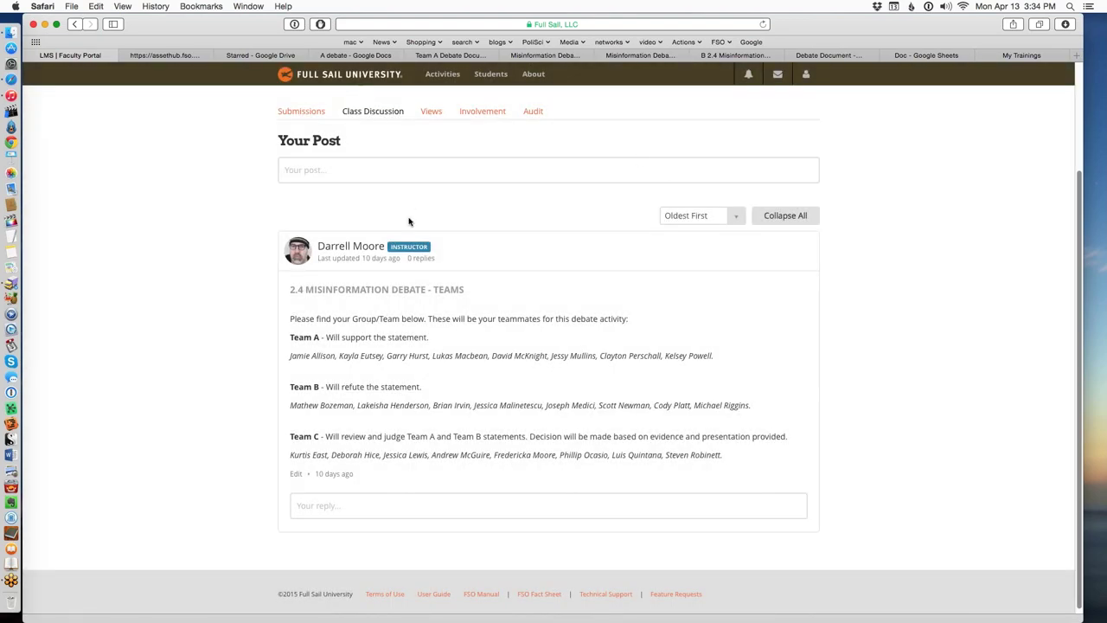
# Show the 2.4 Misinformation Debate instructions PDF and scroll through its team timeline.
pyautogui.click(155, 57)
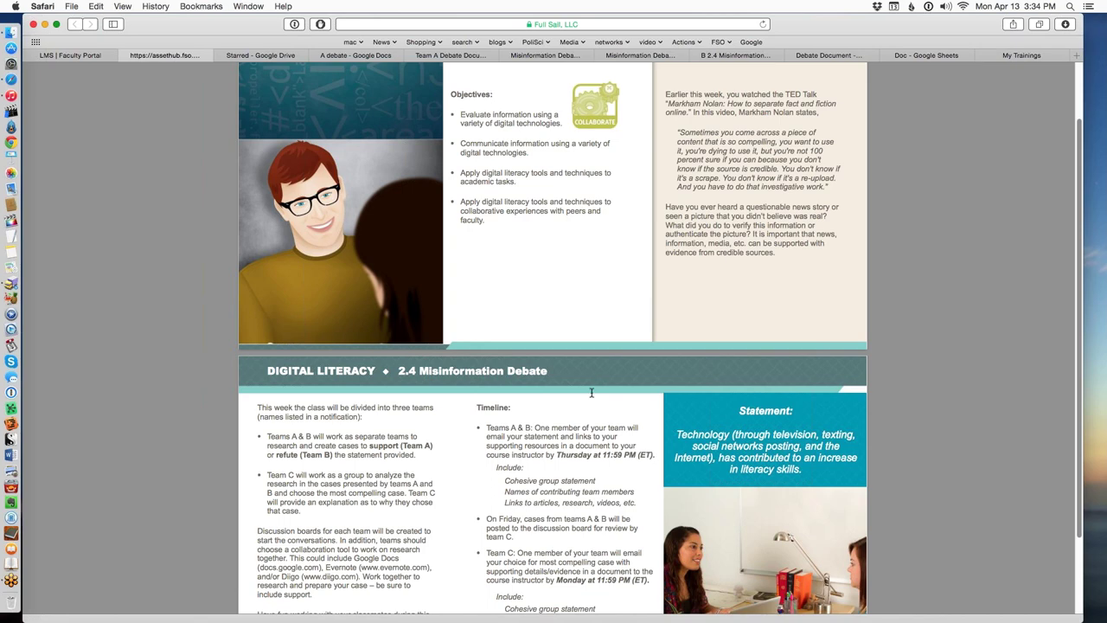
pyautogui.scroll(1, 619, 427)
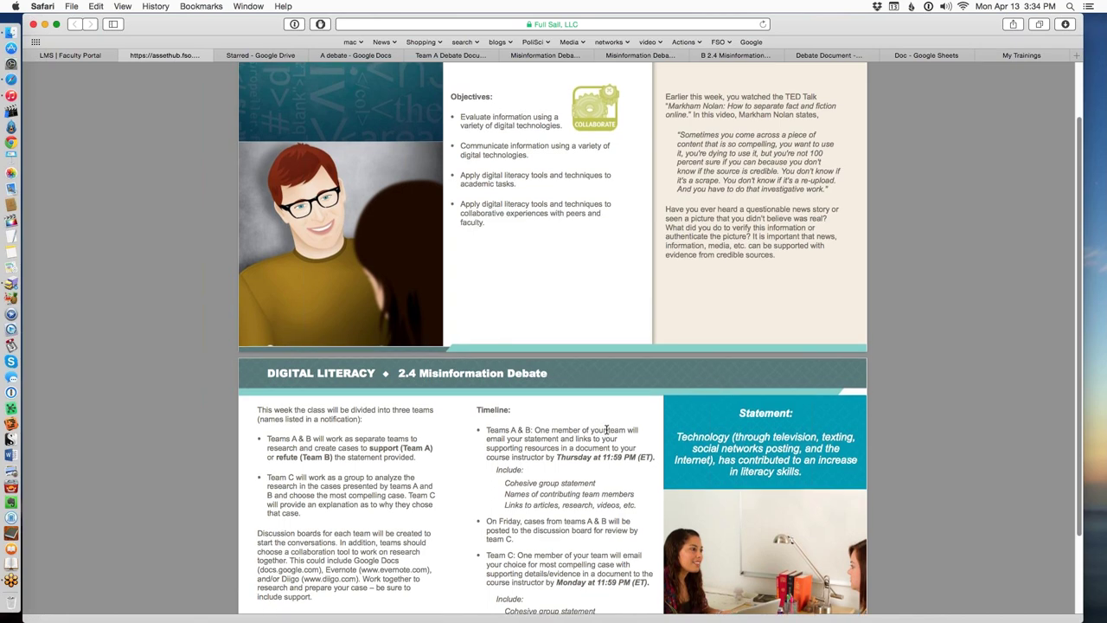
pyautogui.scroll(-2, 571, 467)
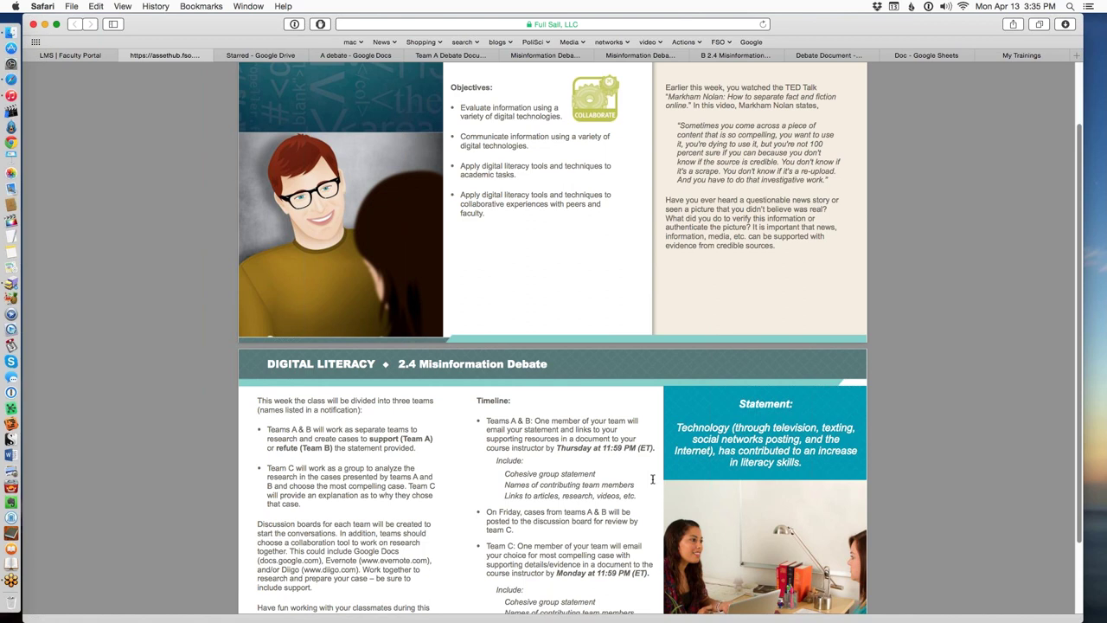
# Mark the Team C timeline paragraph in the PDF, then switch to the Starred Google Drive files.
pyautogui.click(639, 551)
pyautogui.moveTo(621, 562)
pyautogui.click(272, 56)
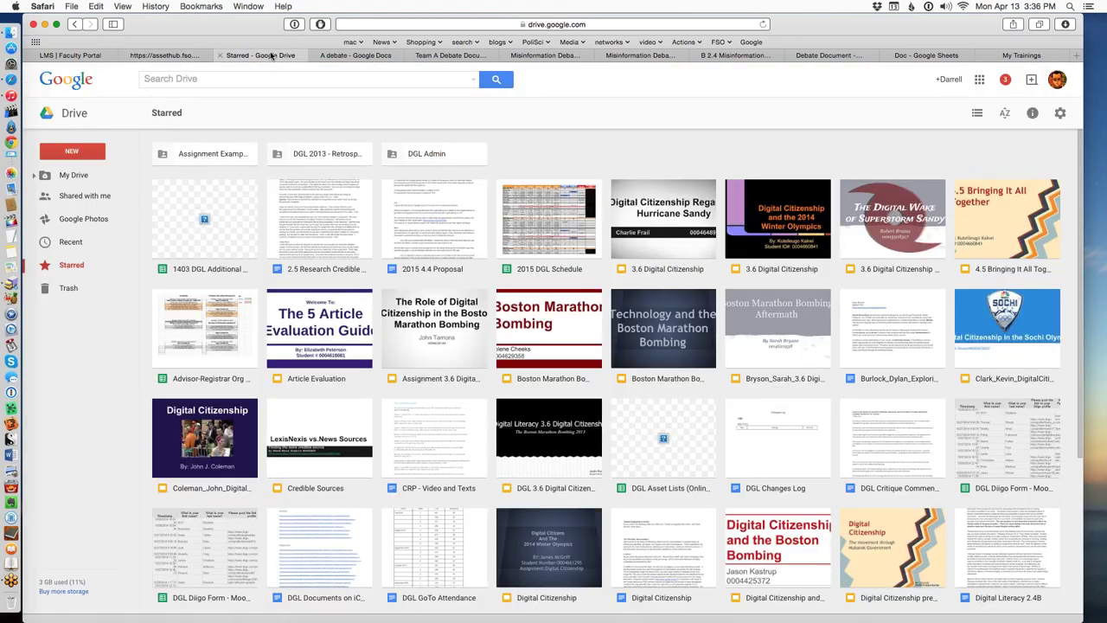
# Select the member names in the Team A debate doc and compare them with the LMS team roster.
pyautogui.click(333, 57)
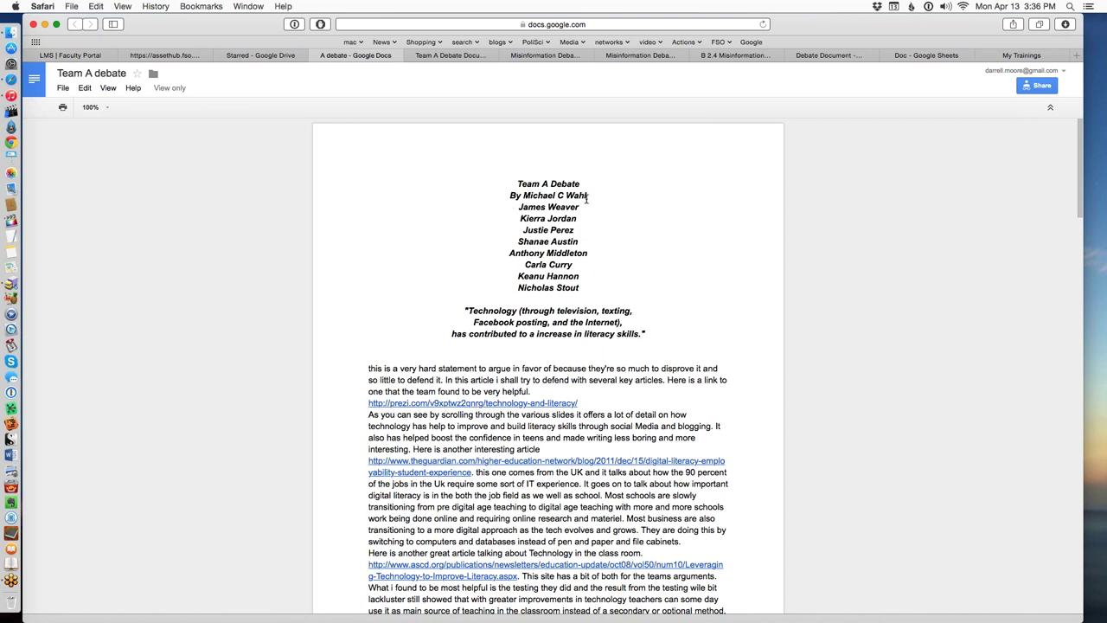
pyautogui.moveTo(588, 197); pyautogui.dragTo(562, 288)
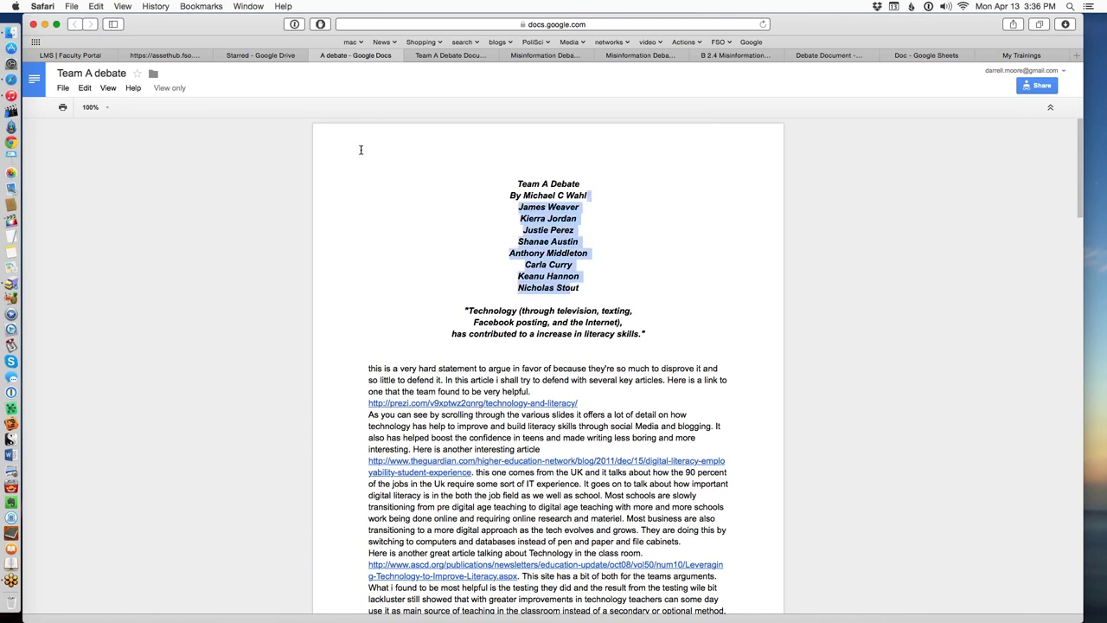
pyautogui.click(97, 56)
pyautogui.scroll(1, 425, 371)
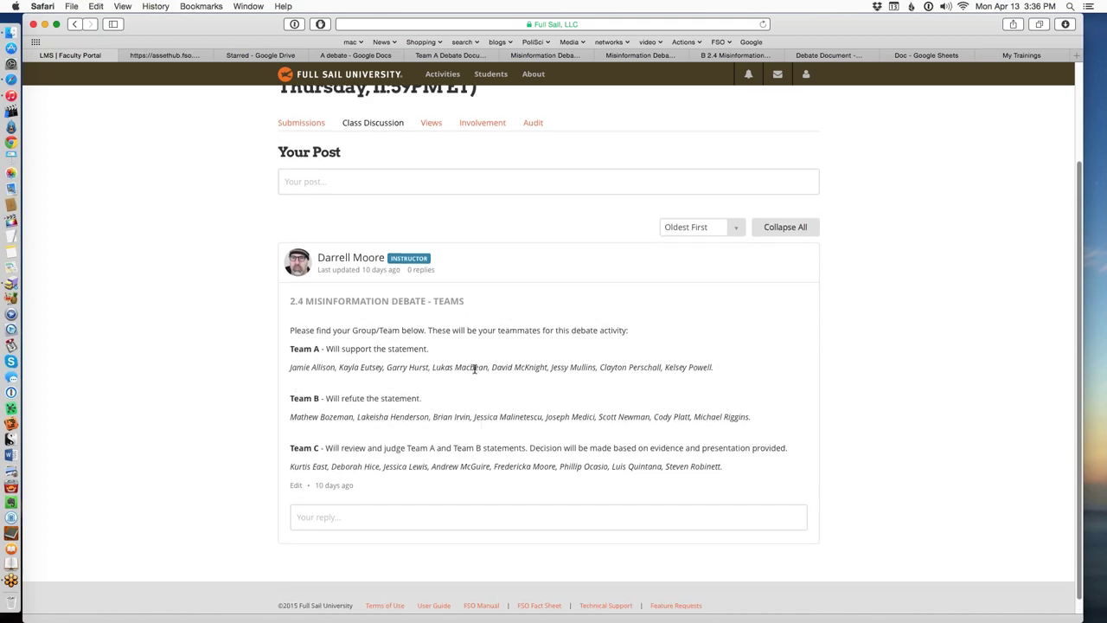
pyautogui.scroll(5, 336, 182)
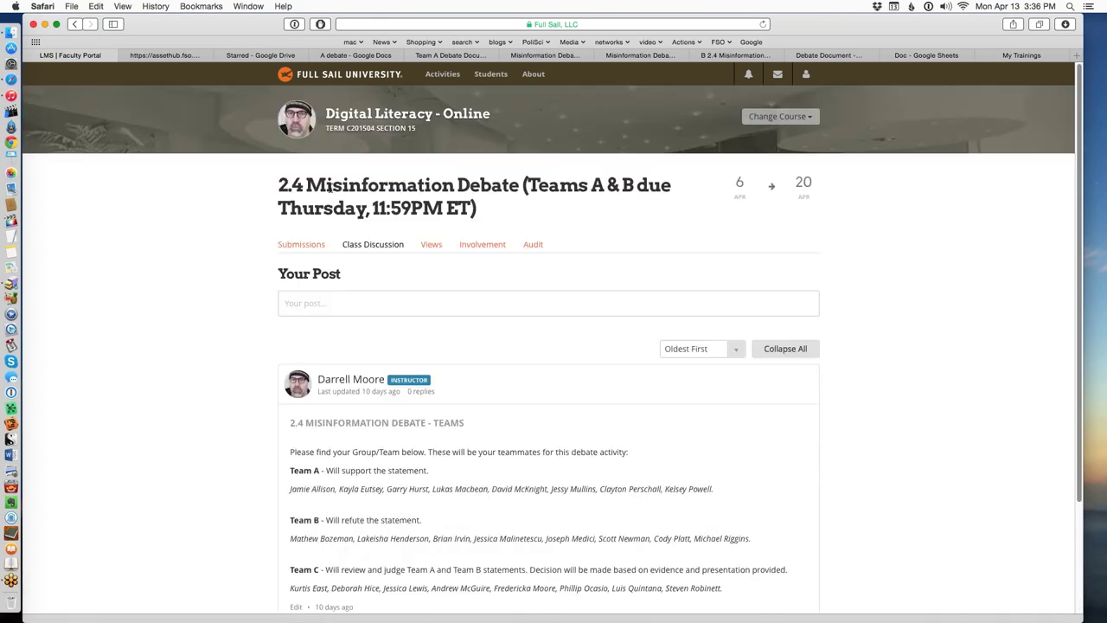
pyautogui.scroll(-4, 329, 389)
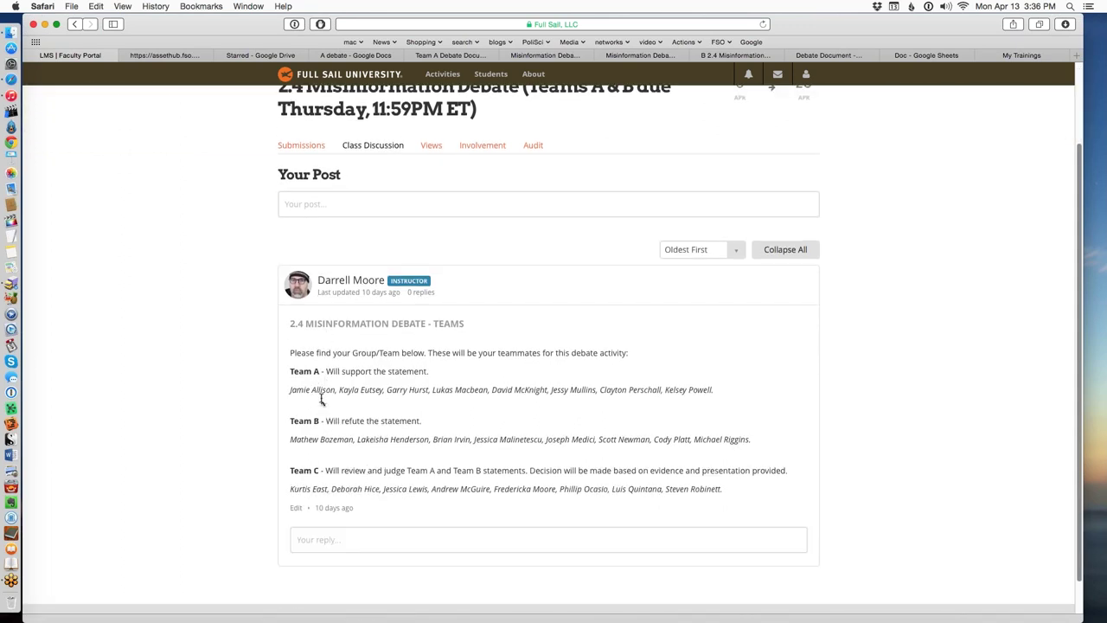
pyautogui.scroll(1, 329, 421)
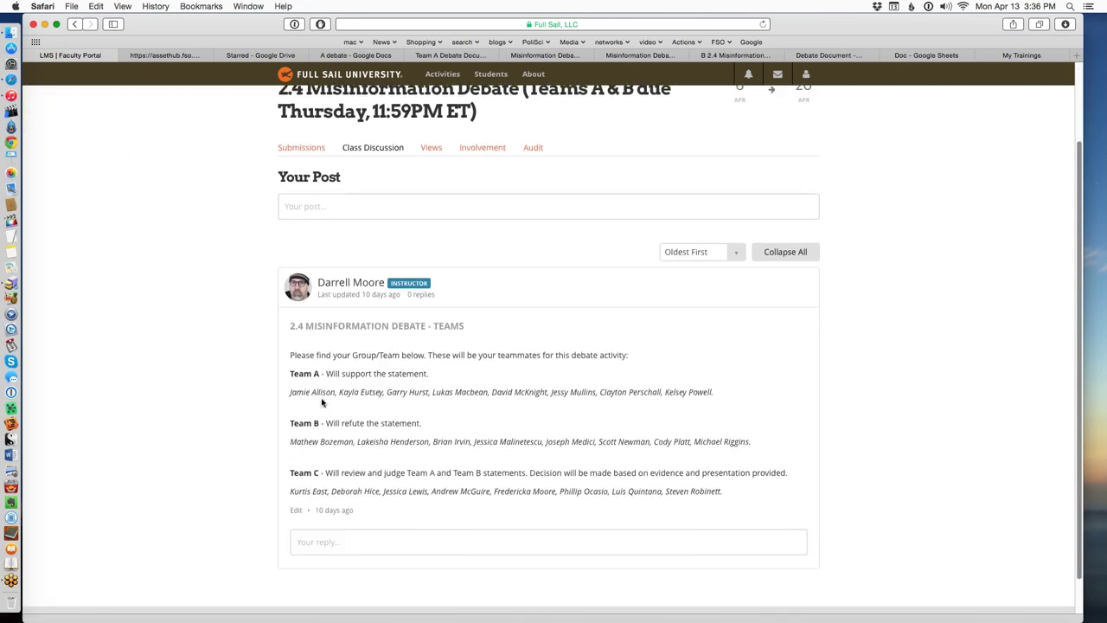
pyautogui.scroll(1, 338, 415)
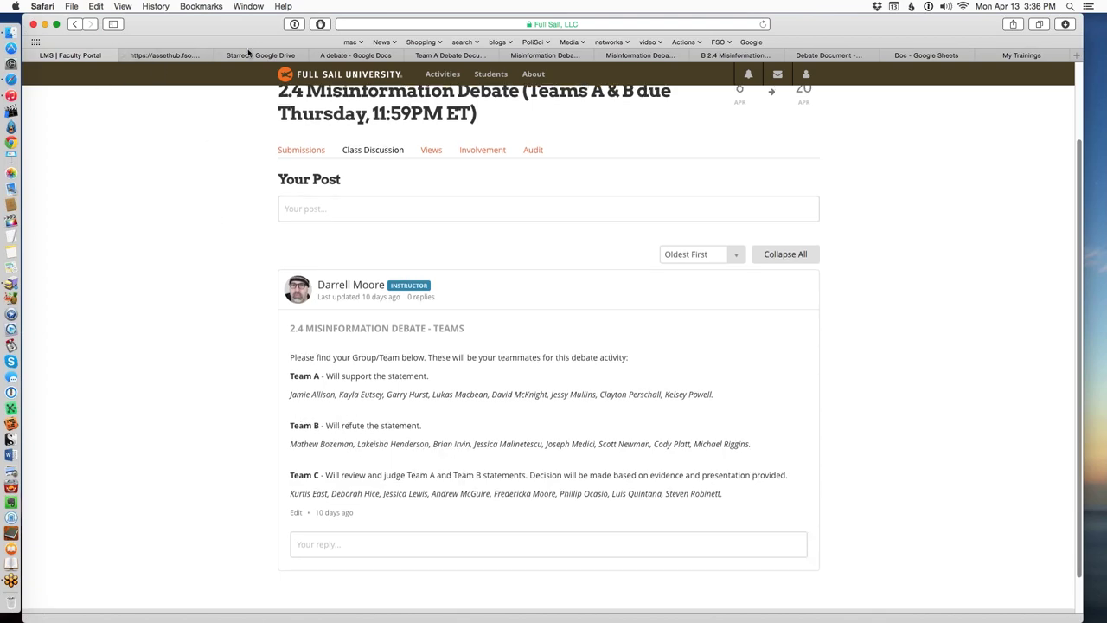
pyautogui.click(314, 57)
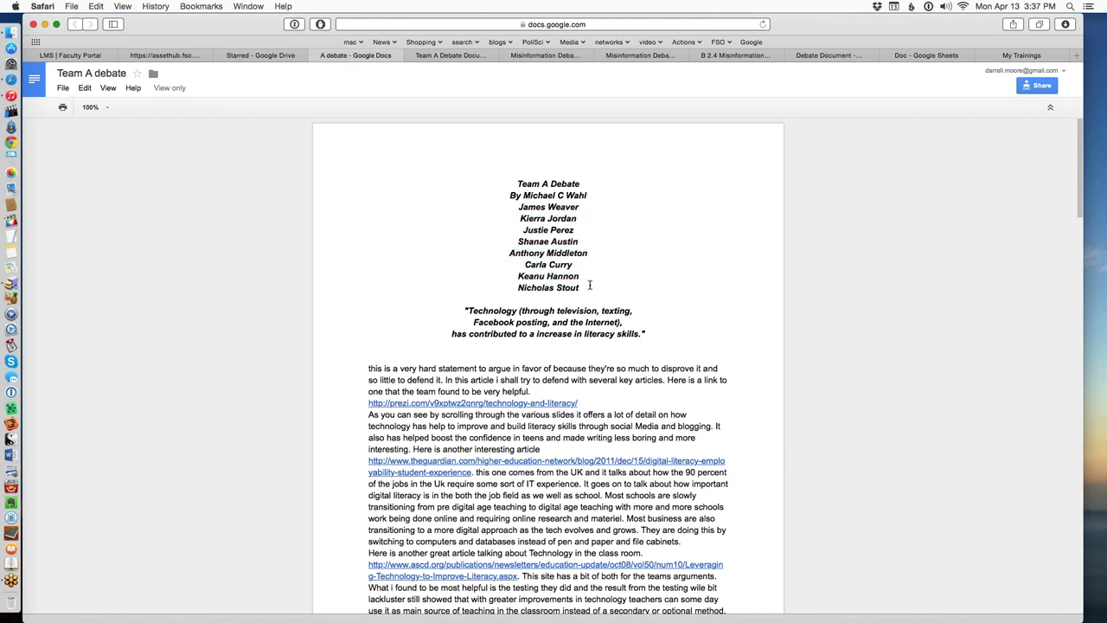
pyautogui.moveTo(590, 287); pyautogui.dragTo(523, 197)
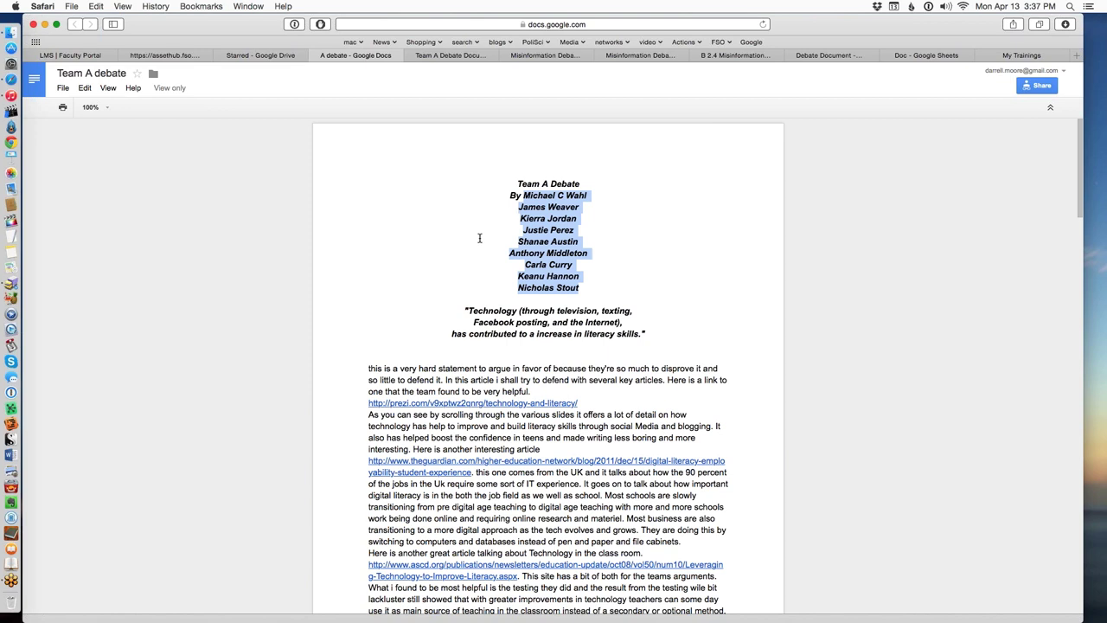
pyautogui.click(643, 285)
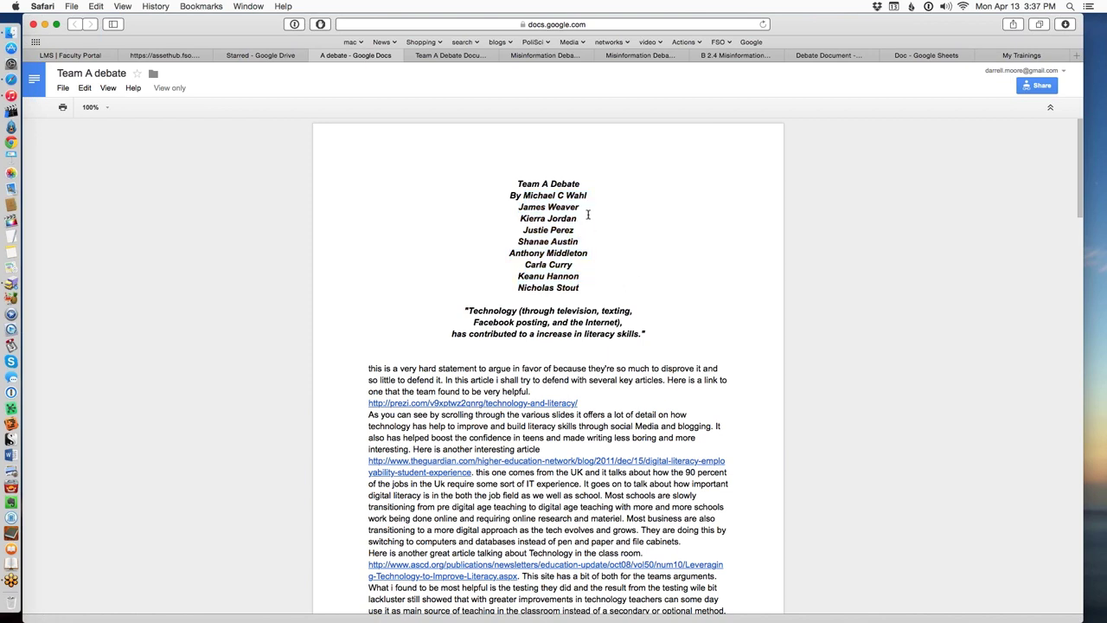
pyautogui.moveTo(523, 195); pyautogui.dragTo(592, 261)
pyautogui.click(599, 265)
pyautogui.moveTo(593, 295); pyautogui.dragTo(523, 195)
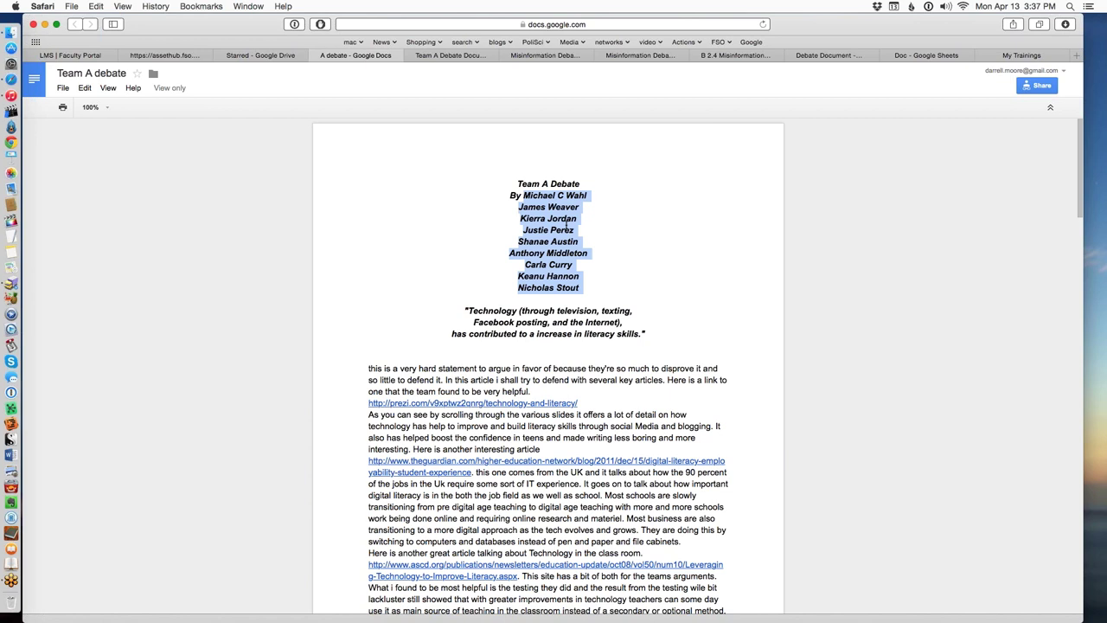
pyautogui.click(596, 287)
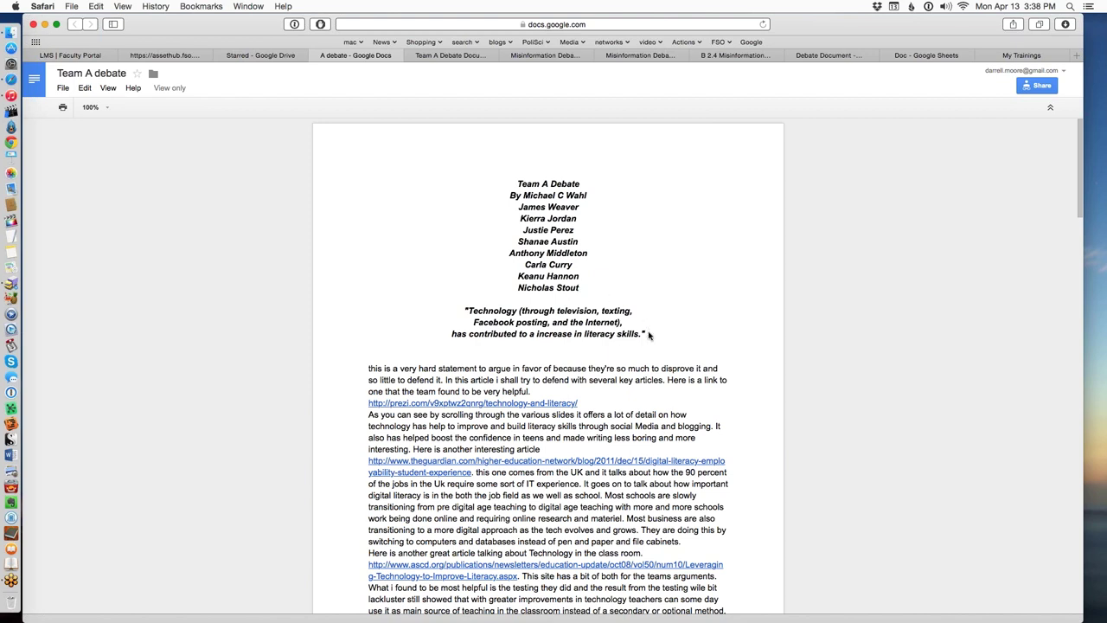
# Select the team member names in the view-only Team A doc and scroll through its essay.
pyautogui.scroll(-2, 640, 324)
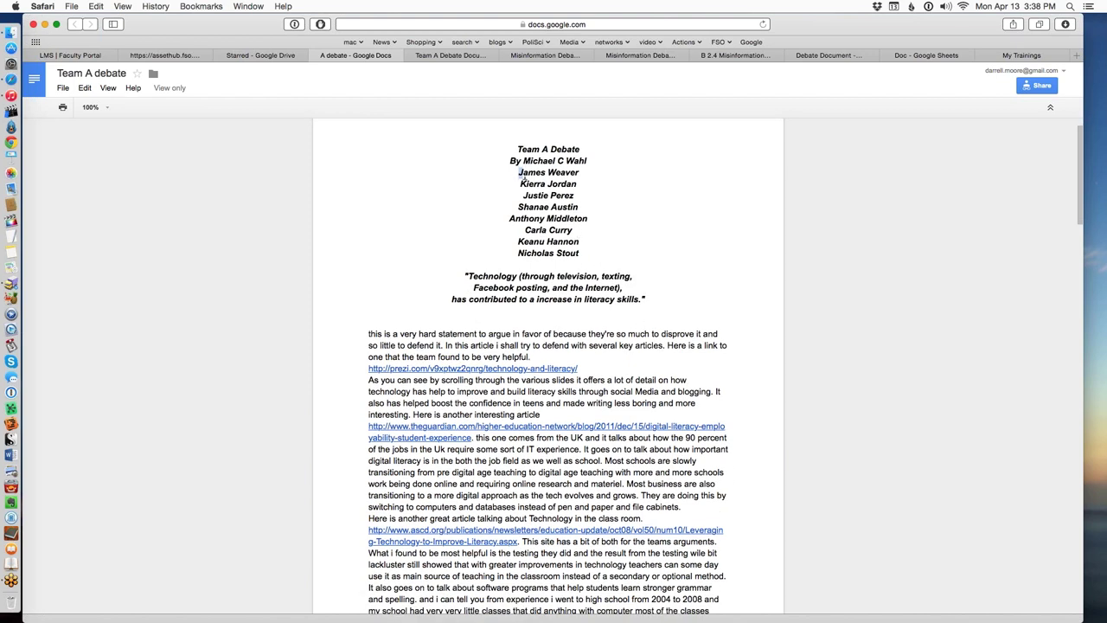
pyautogui.moveTo(516, 172); pyautogui.dragTo(600, 236)
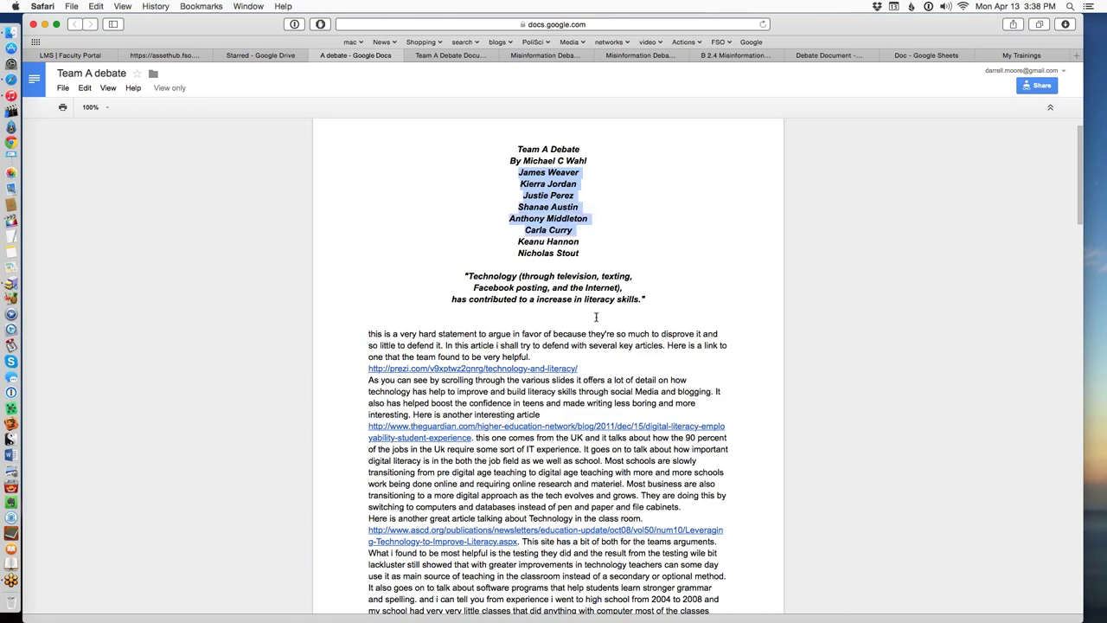
pyautogui.scroll(-5, 595, 317)
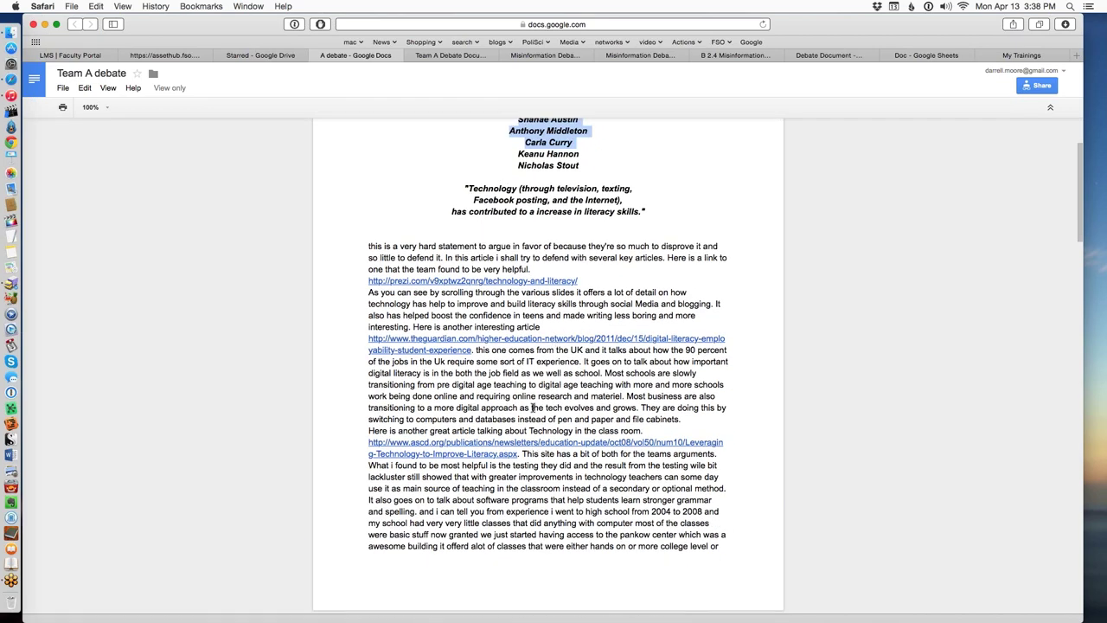
pyautogui.scroll(-1, 529, 414)
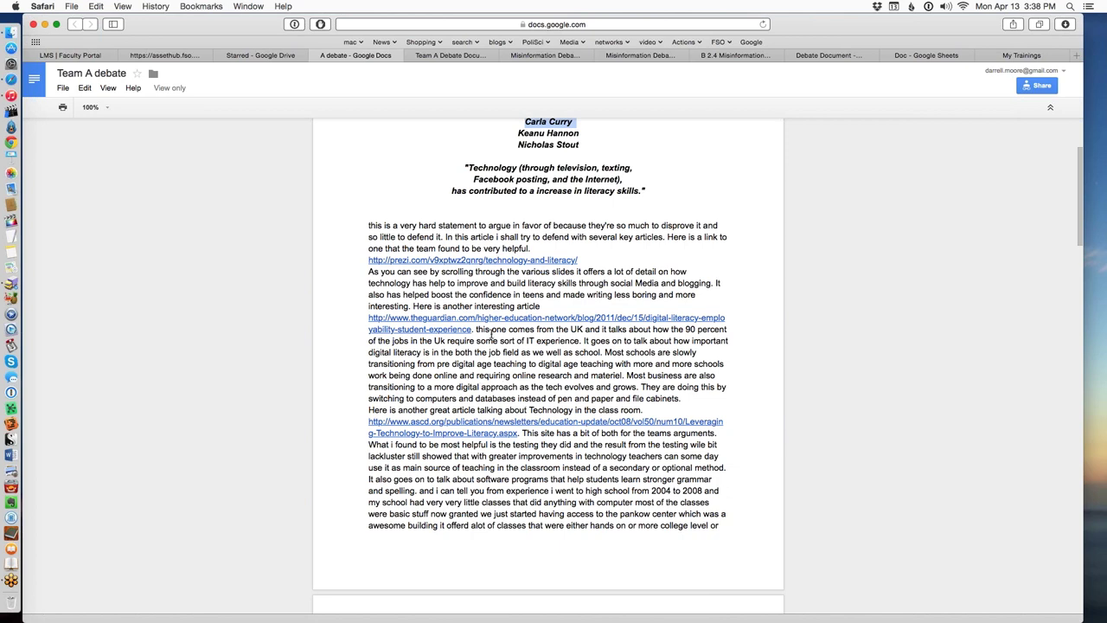
pyautogui.click(423, 230)
pyautogui.scroll(-10, 546, 519)
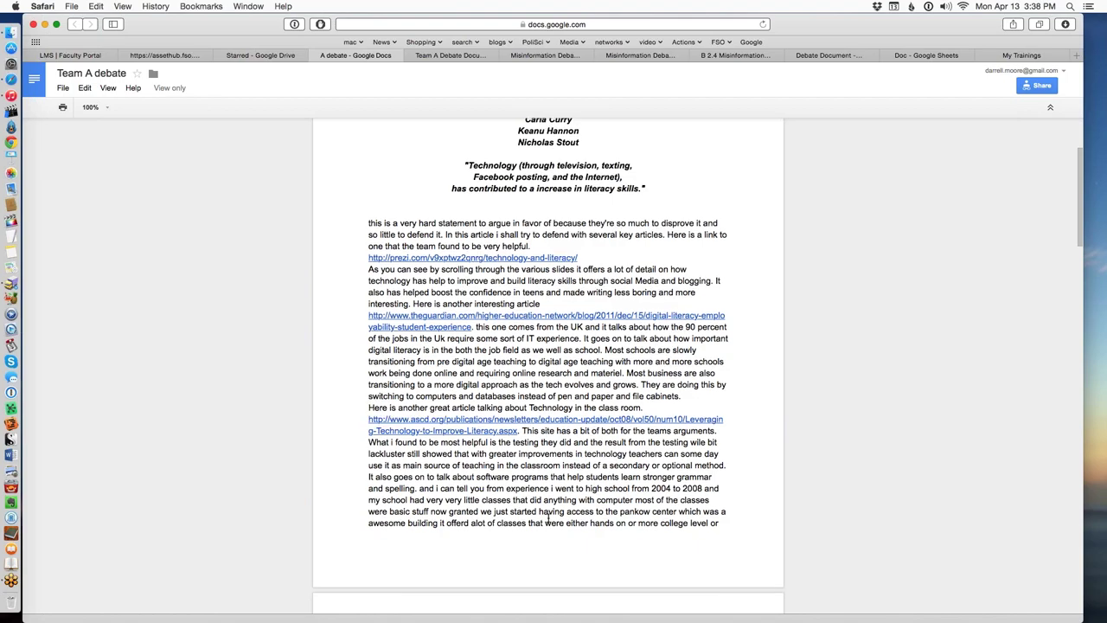
pyautogui.scroll(-10, 545, 519)
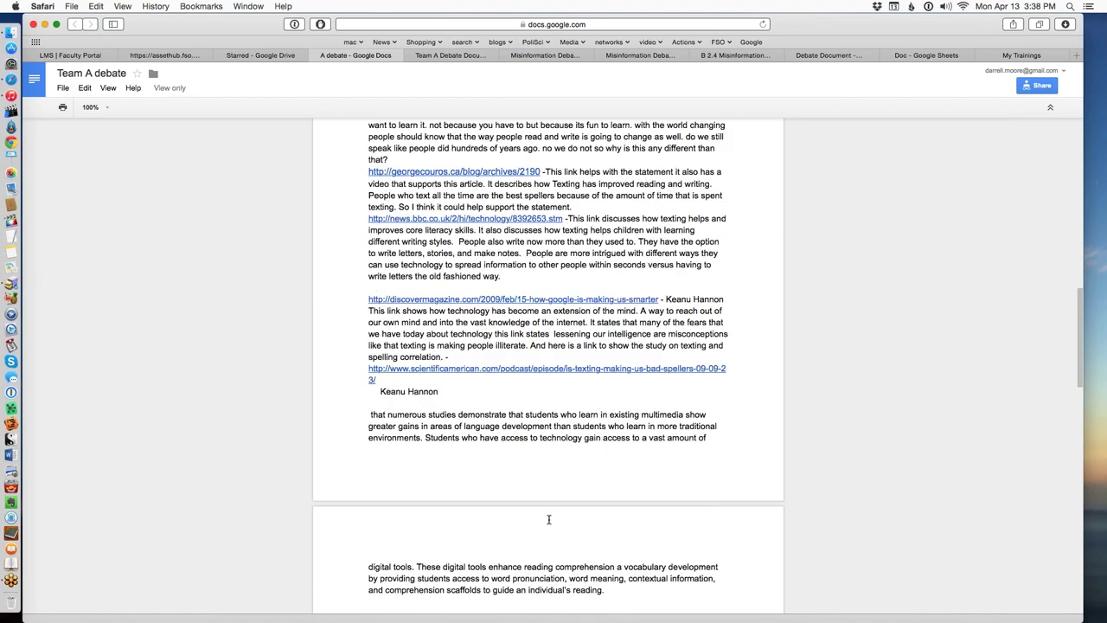
pyautogui.scroll(-5, 549, 519)
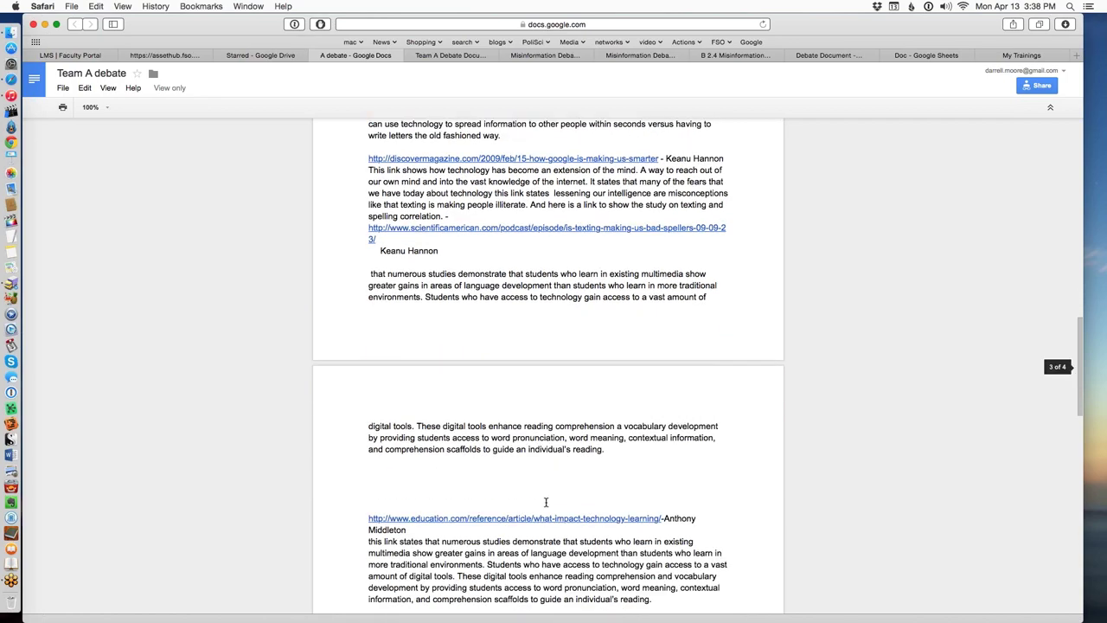
pyautogui.scroll(15, 546, 501)
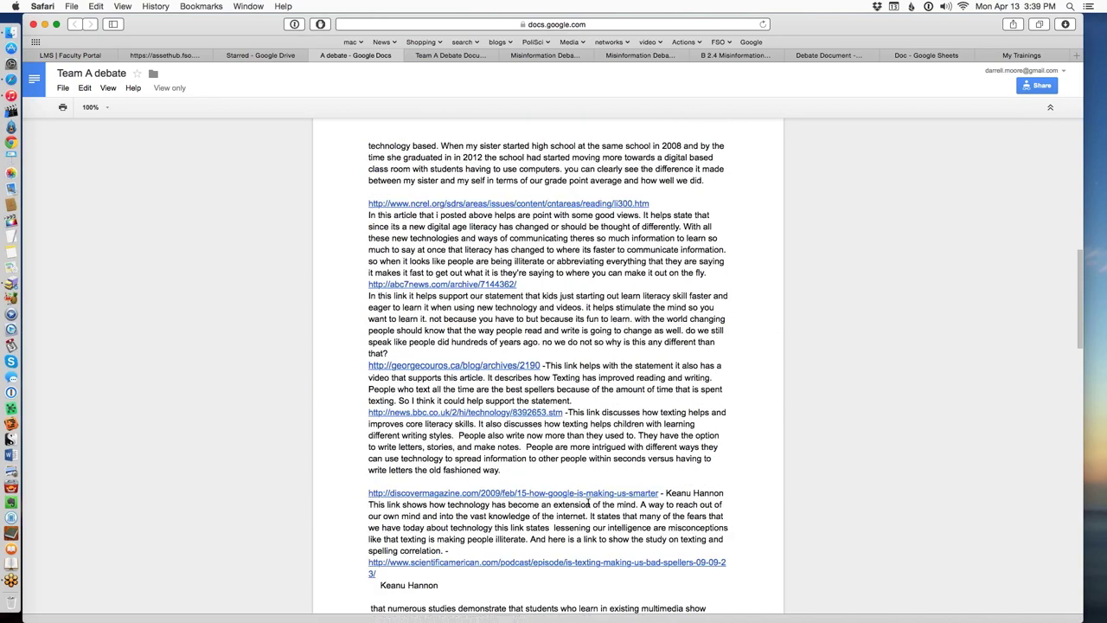
pyautogui.scroll(3, 590, 504)
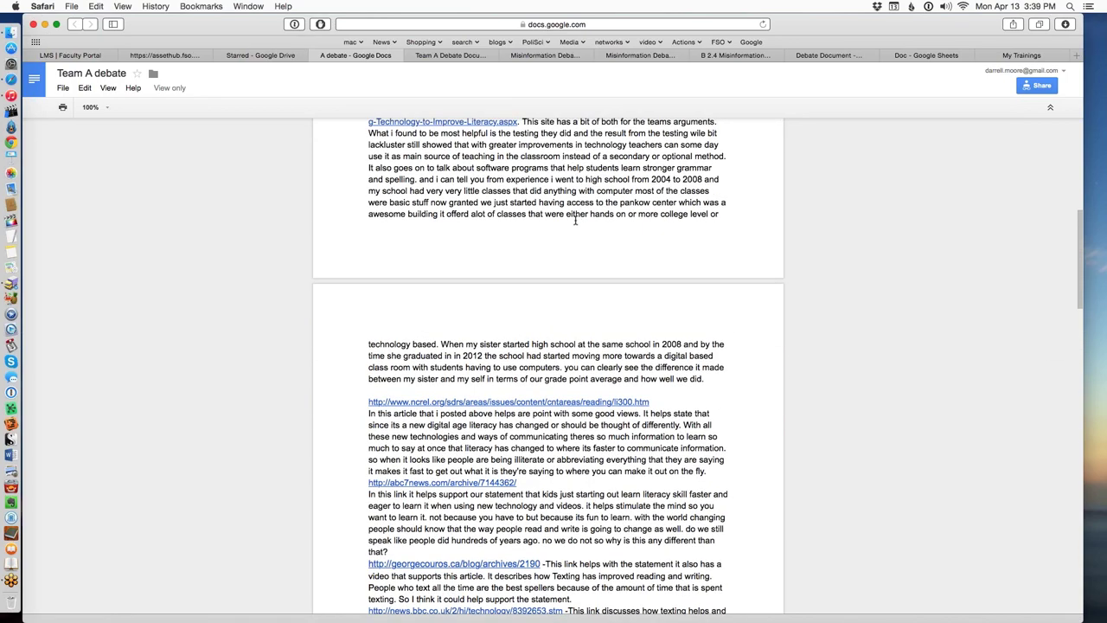
pyautogui.scroll(7, 572, 228)
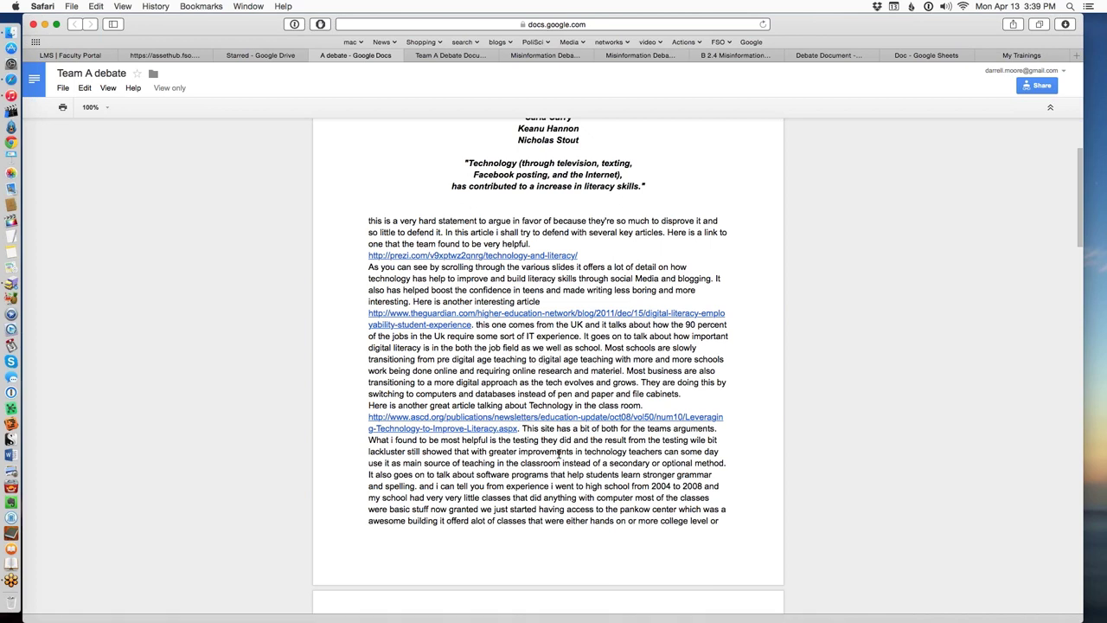
pyautogui.scroll(-5, 543, 461)
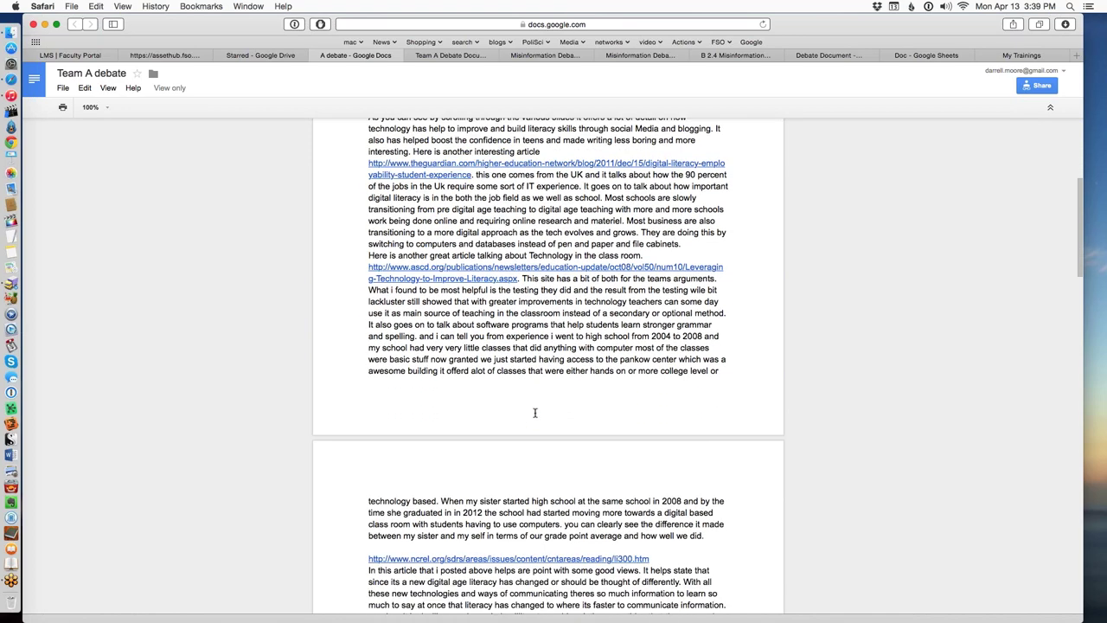
pyautogui.scroll(-2, 530, 407)
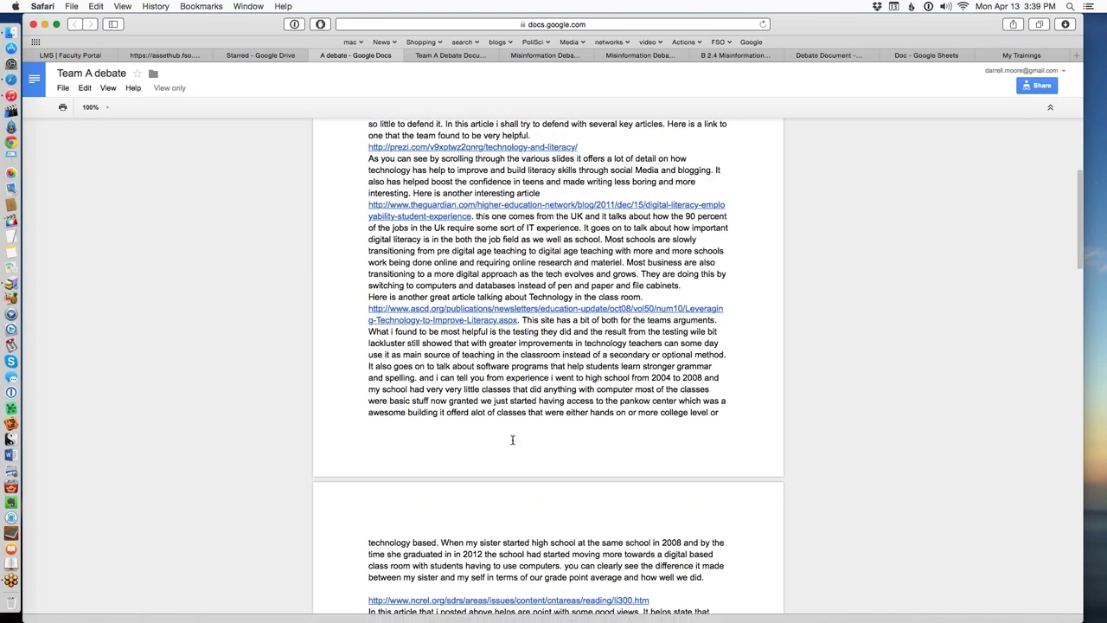
pyautogui.scroll(-10, 514, 440)
pyautogui.scroll(-9, 538, 521)
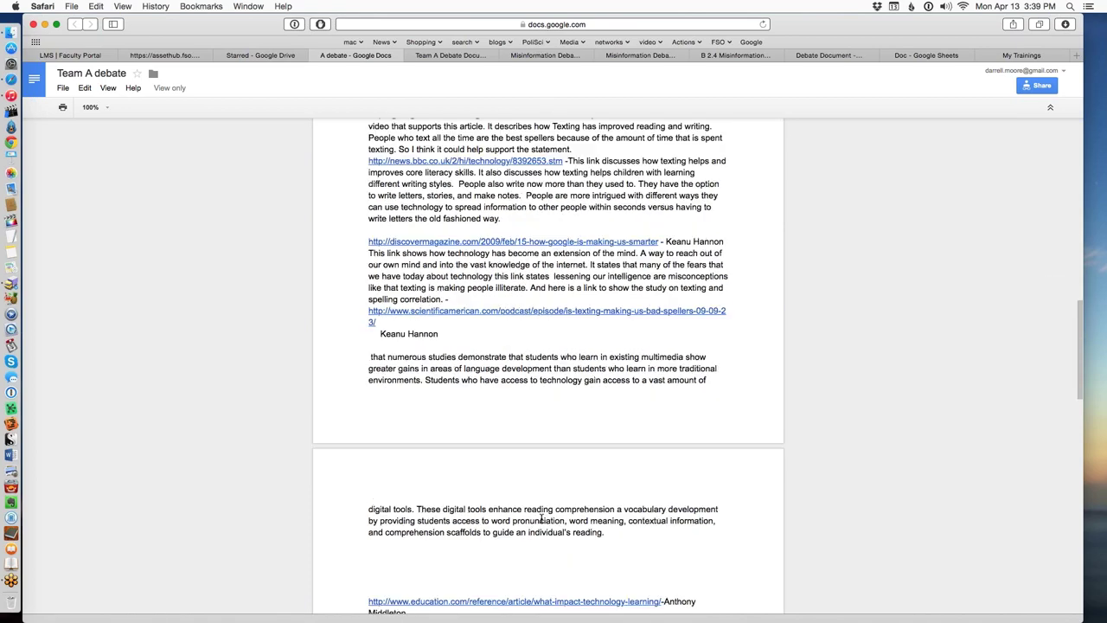
pyautogui.scroll(-4, 533, 523)
pyautogui.scroll(-6, 534, 525)
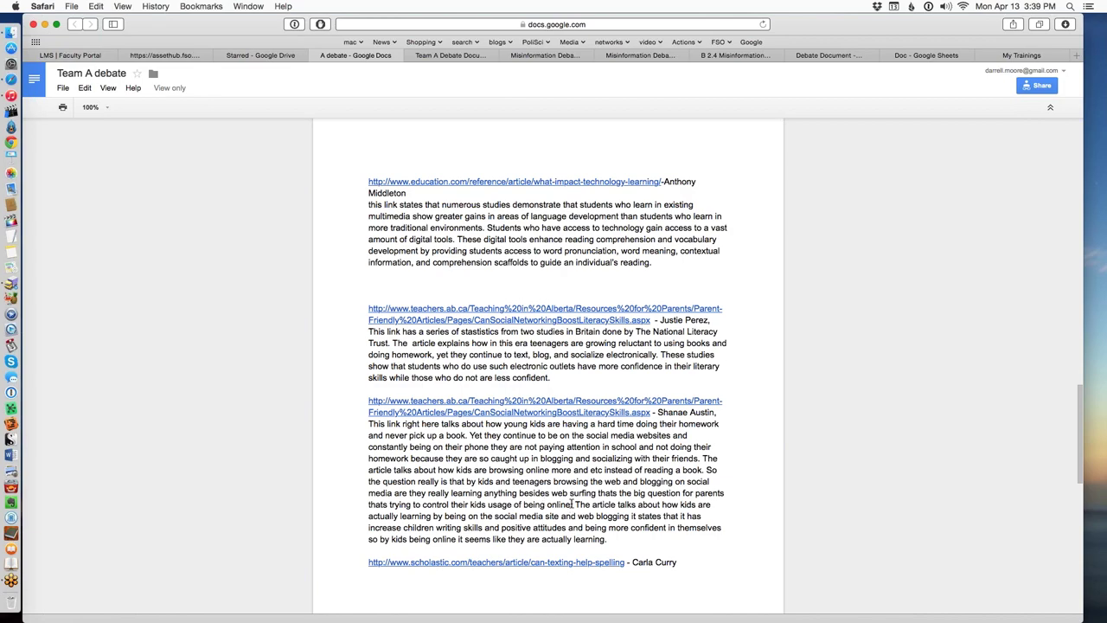
pyautogui.scroll(20, 569, 510)
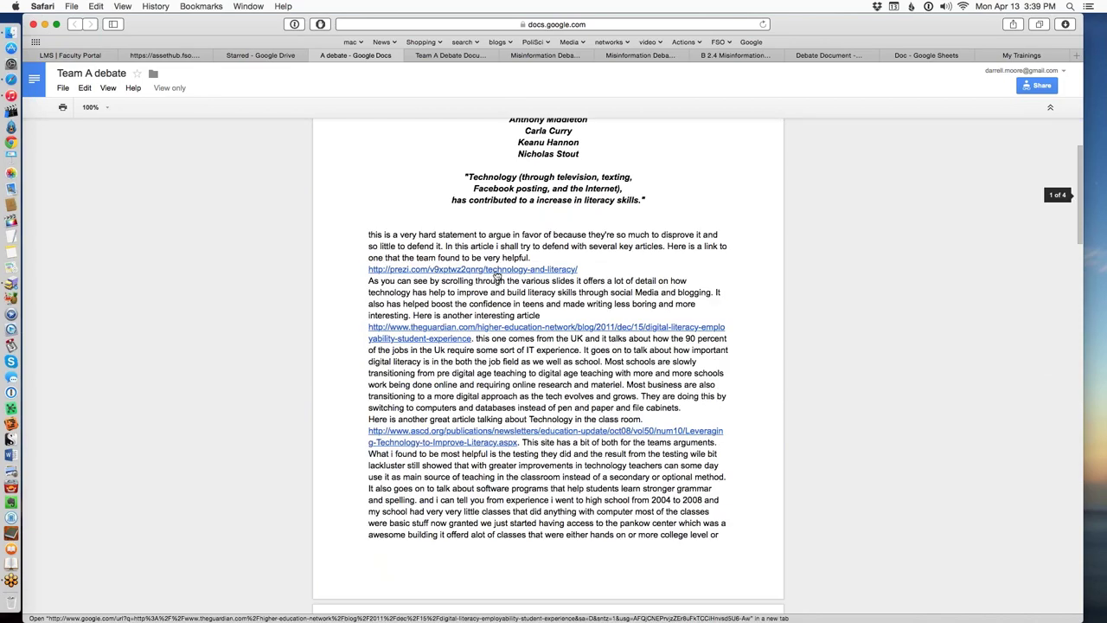
pyautogui.scroll(4, 498, 275)
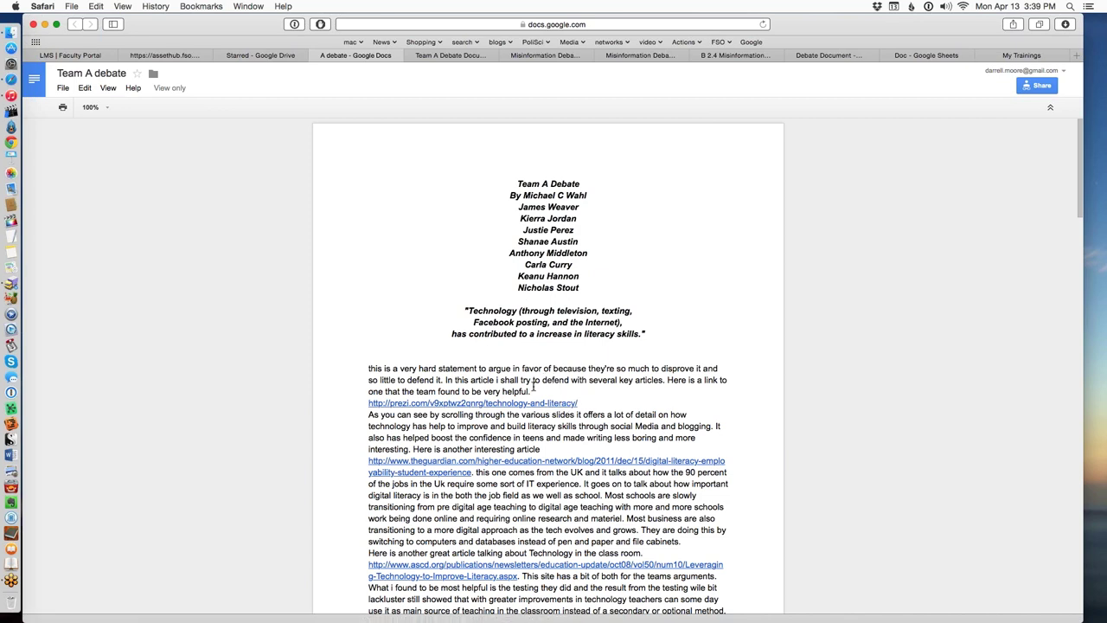
# Review the editable 2.4 Team A Debate Document's research paragraphs and Source citations.
pyautogui.click(430, 55)
pyautogui.scroll(10, 503, 382)
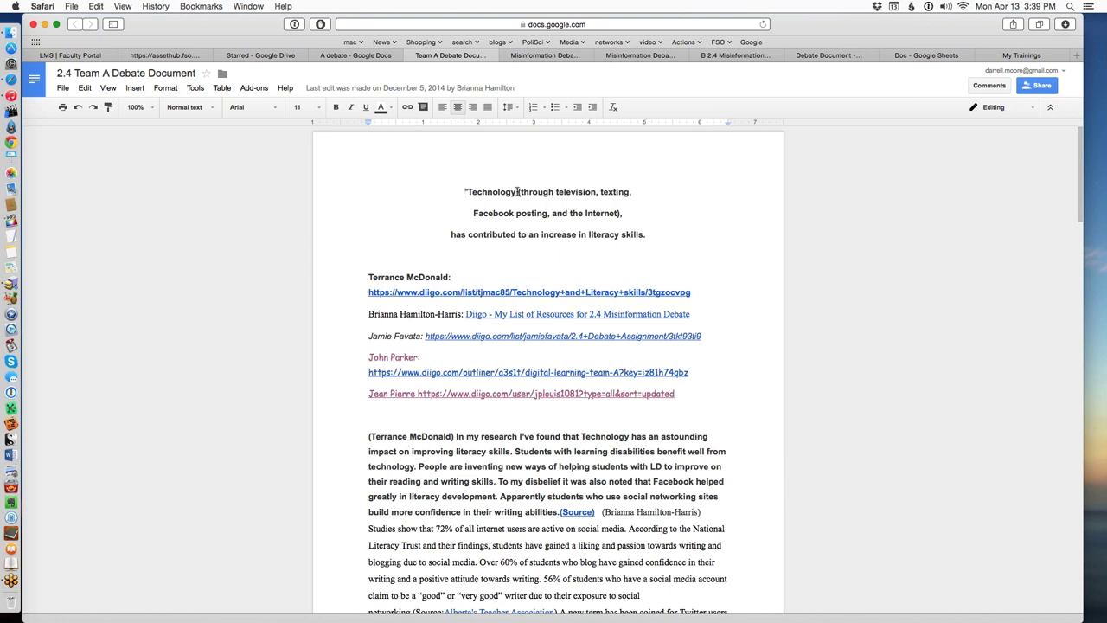
pyautogui.scroll(-1, 384, 274)
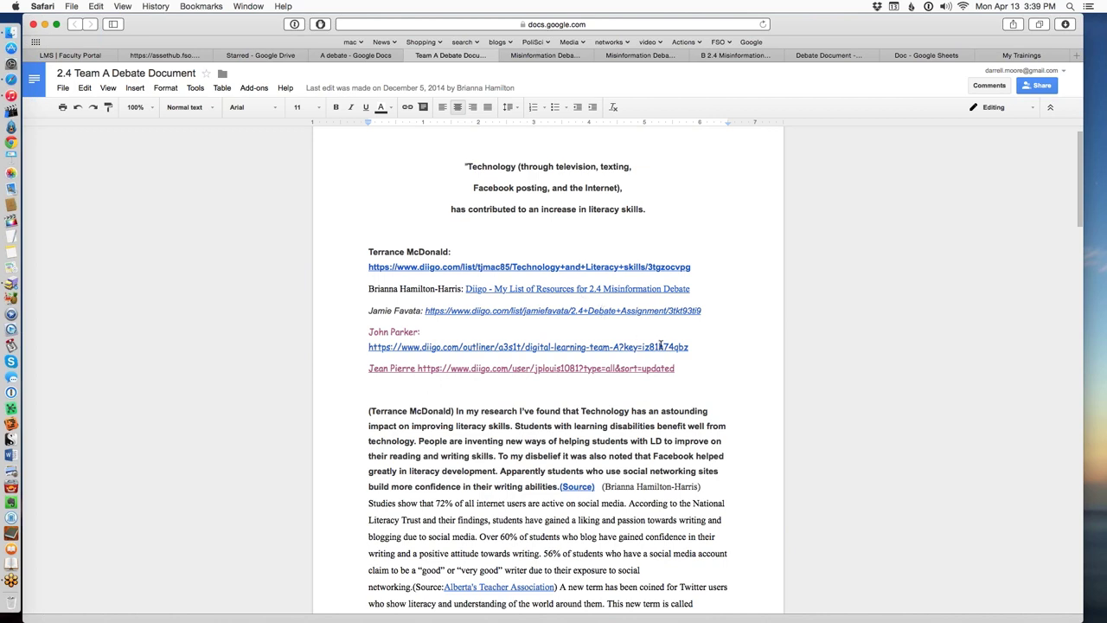
pyautogui.scroll(-1, 692, 346)
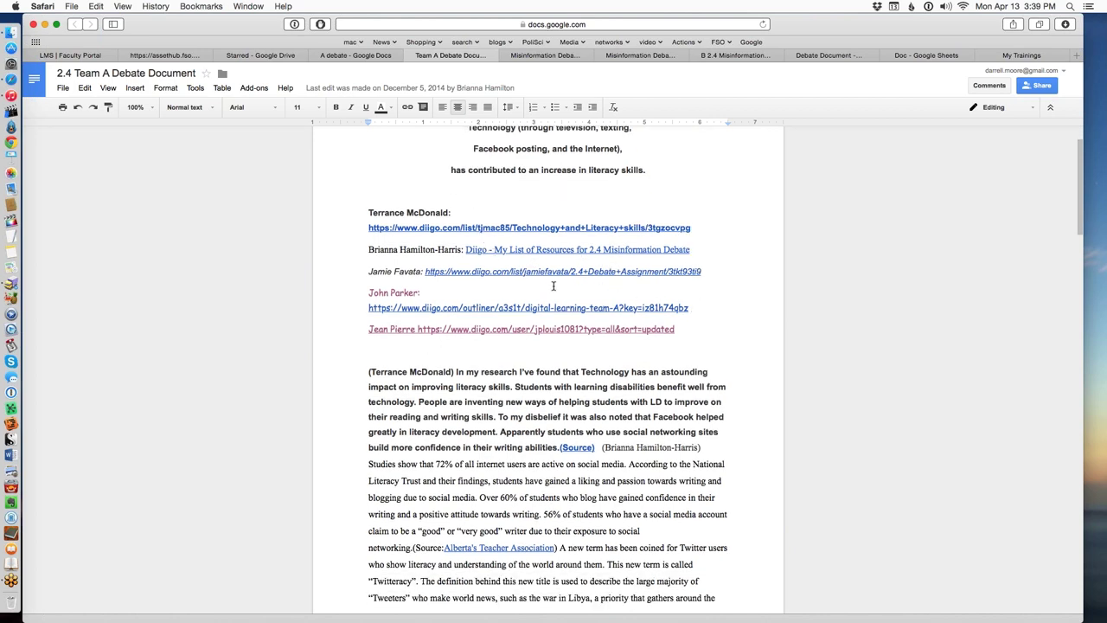
pyautogui.scroll(-1, 549, 276)
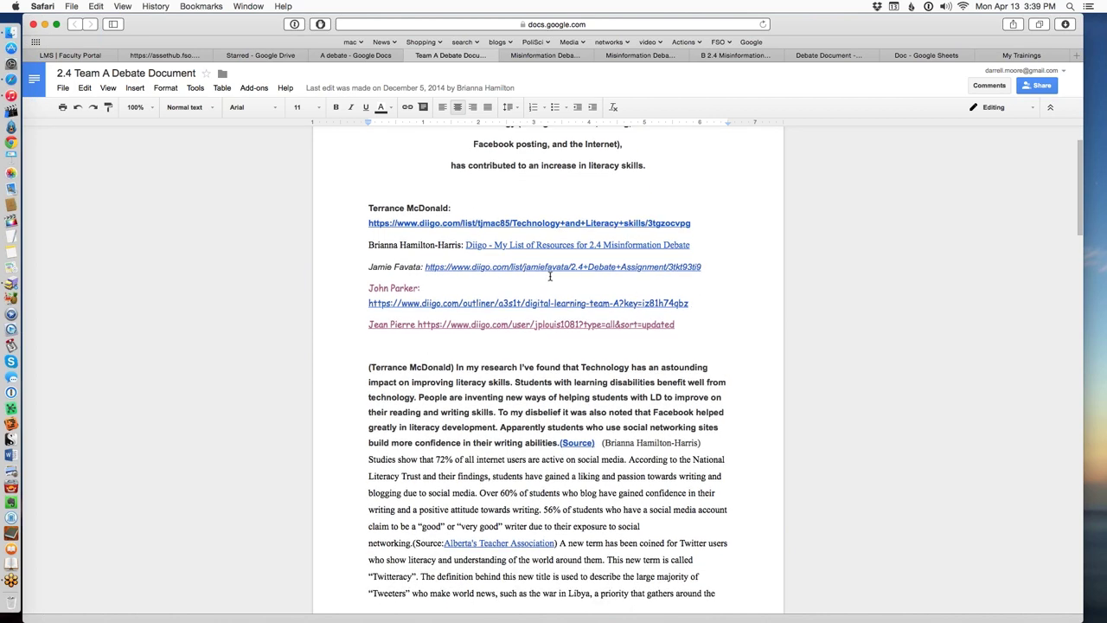
pyautogui.scroll(-5, 550, 276)
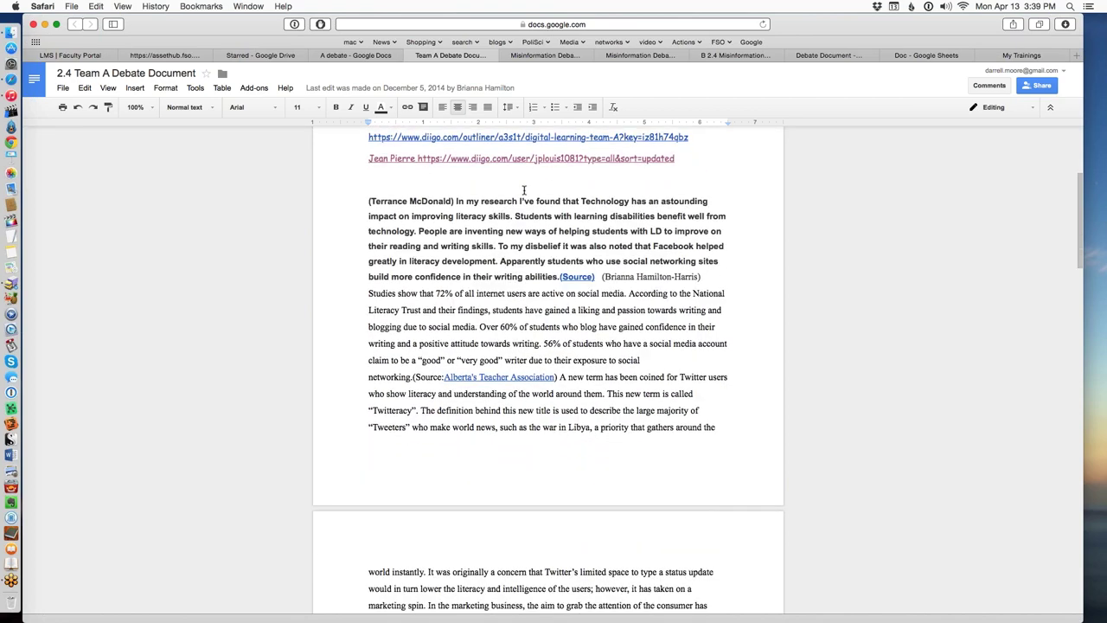
pyautogui.scroll(2, 523, 189)
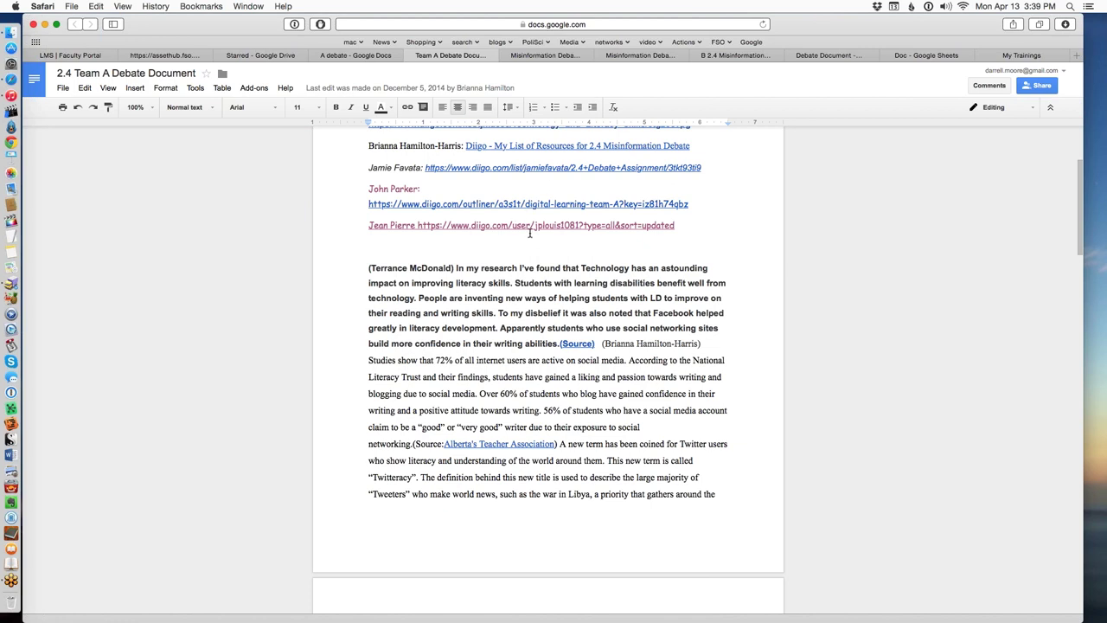
pyautogui.scroll(1, 515, 225)
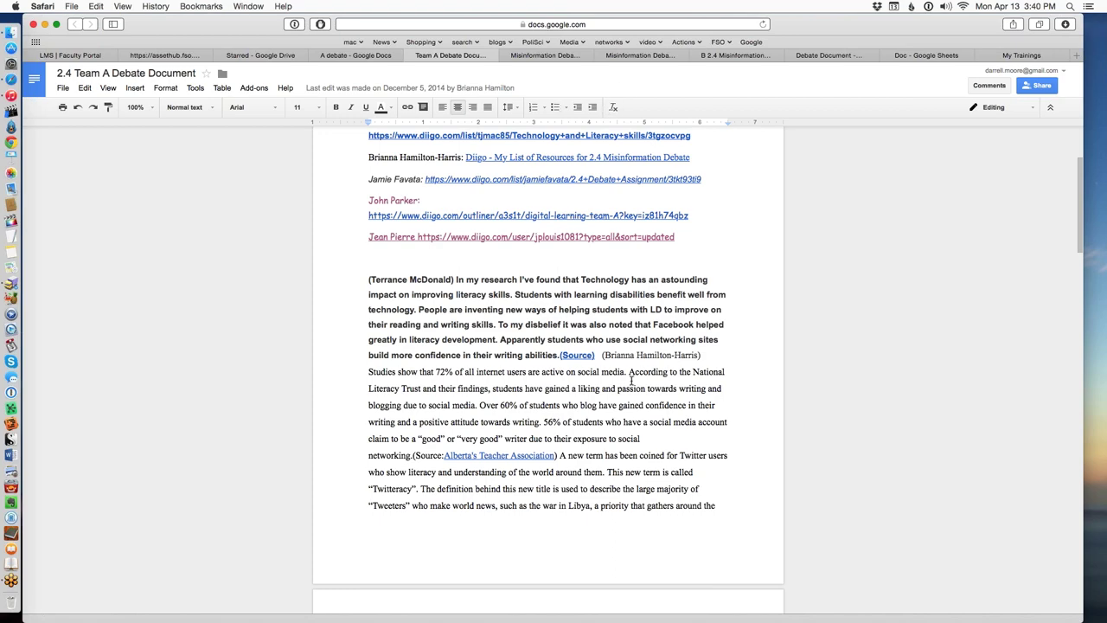
pyautogui.scroll(-5, 632, 381)
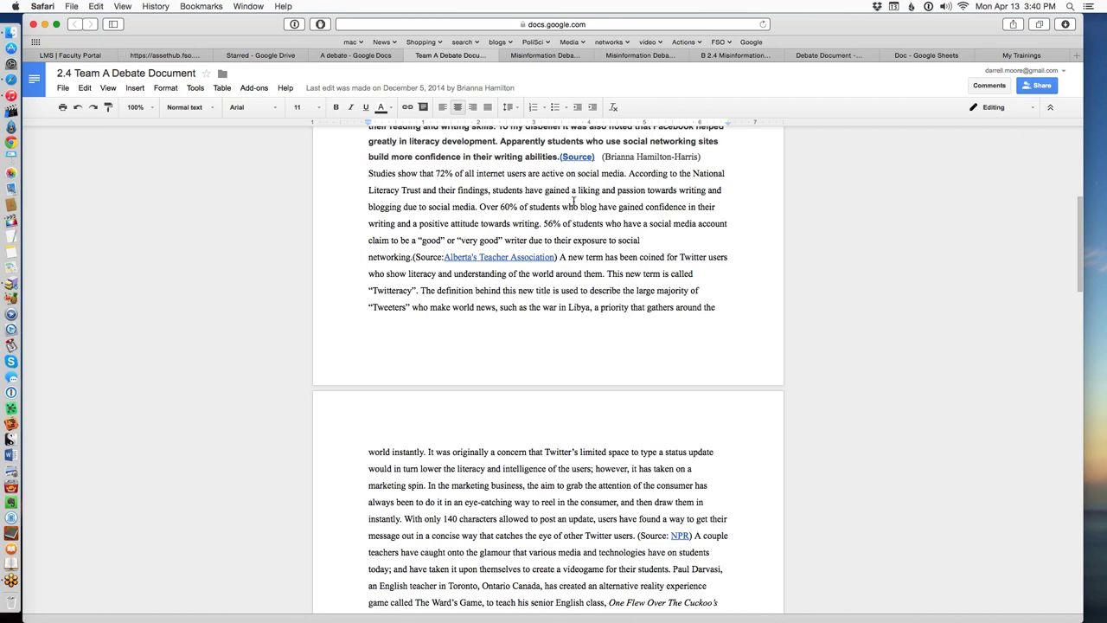
pyautogui.doubleClick(431, 257)
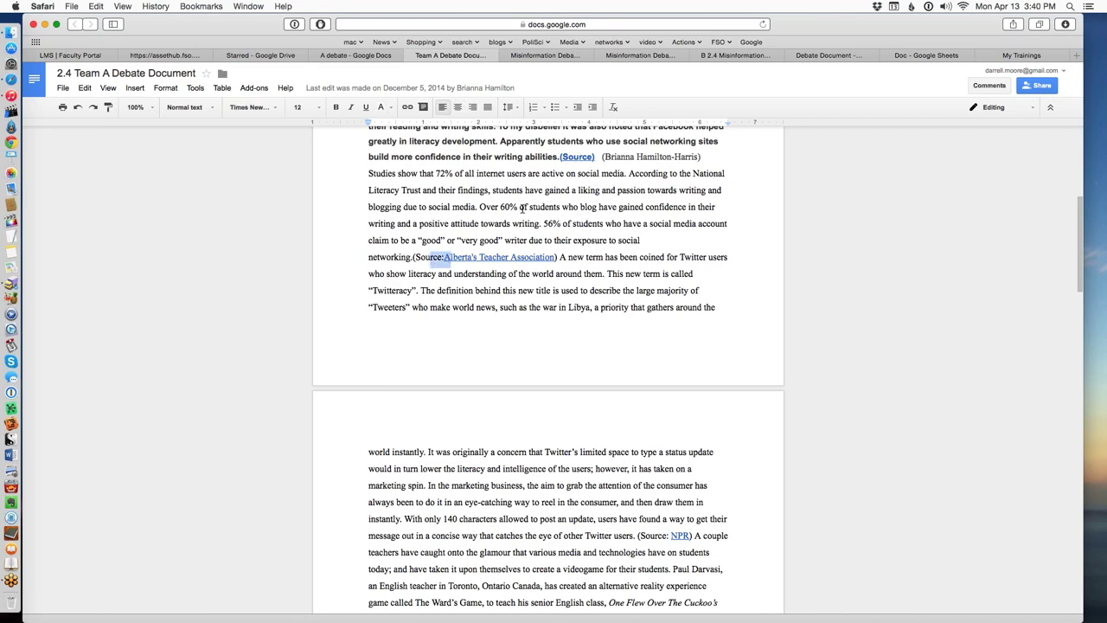
pyautogui.click(523, 208)
pyautogui.scroll(-2, 532, 321)
pyautogui.scroll(-5, 457, 443)
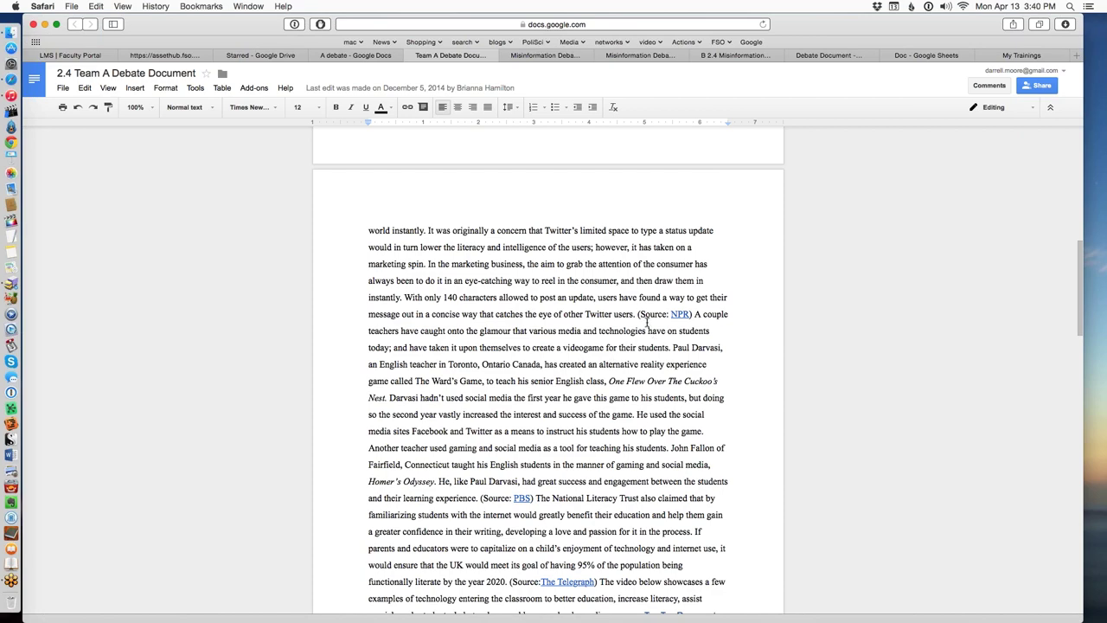
pyautogui.scroll(-5, 614, 359)
pyautogui.scroll(-15, 593, 370)
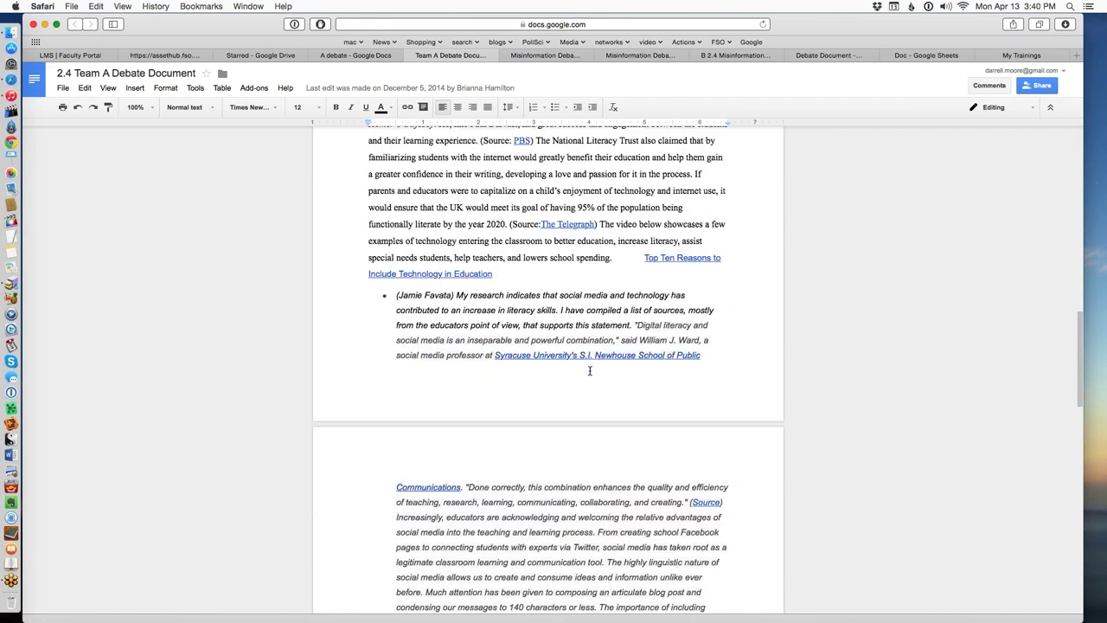
pyautogui.scroll(-2, 580, 383)
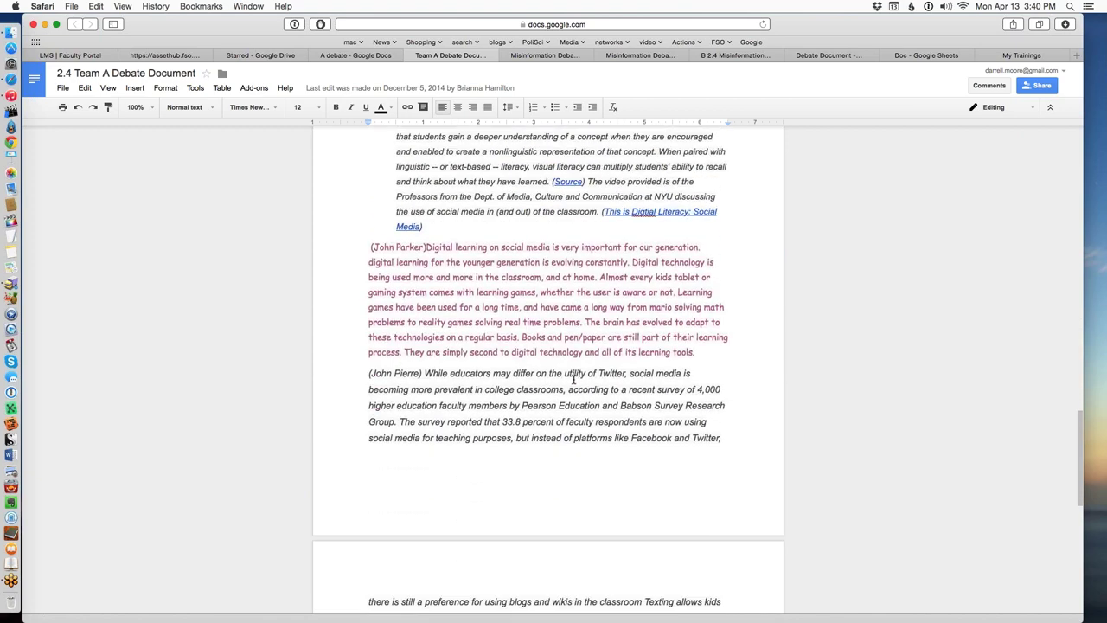
pyautogui.scroll(-5, 539, 444)
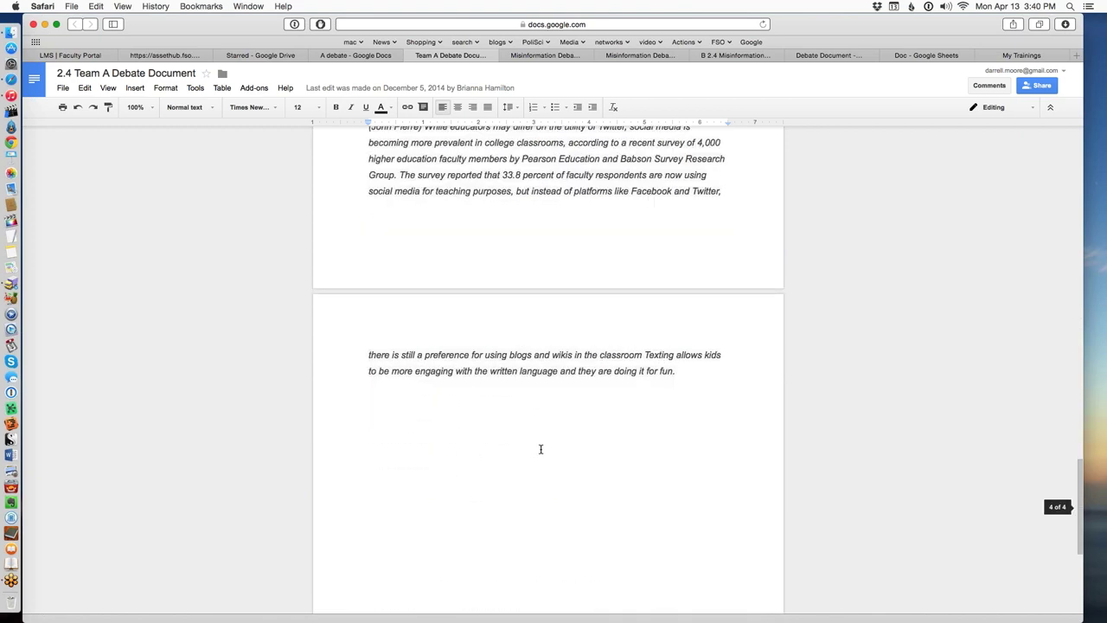
pyautogui.scroll(3, 541, 451)
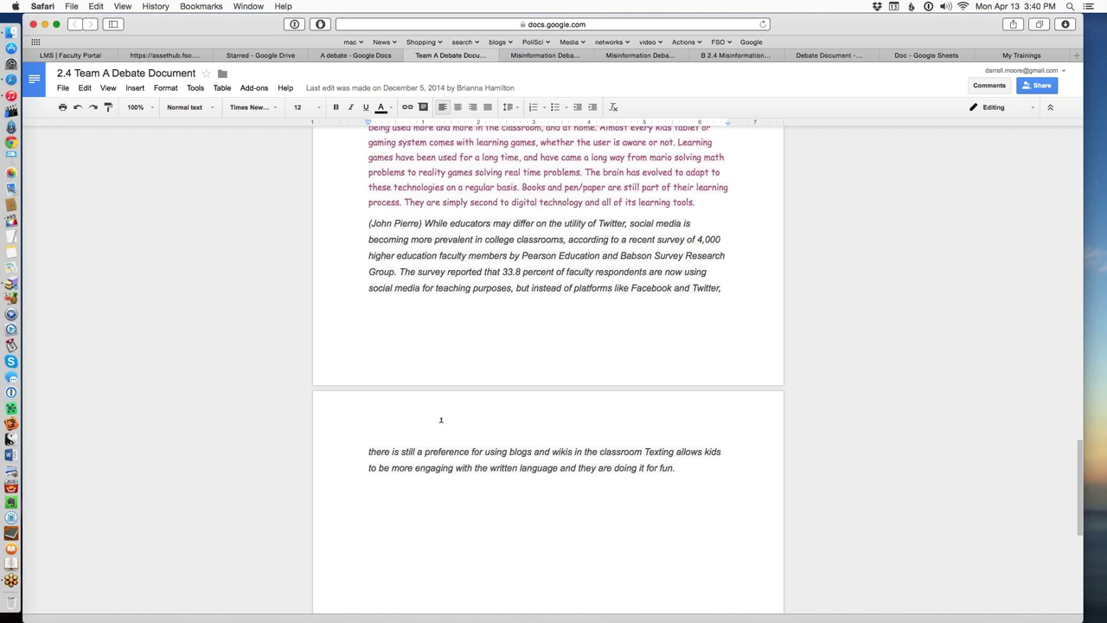
pyautogui.scroll(5, 532, 393)
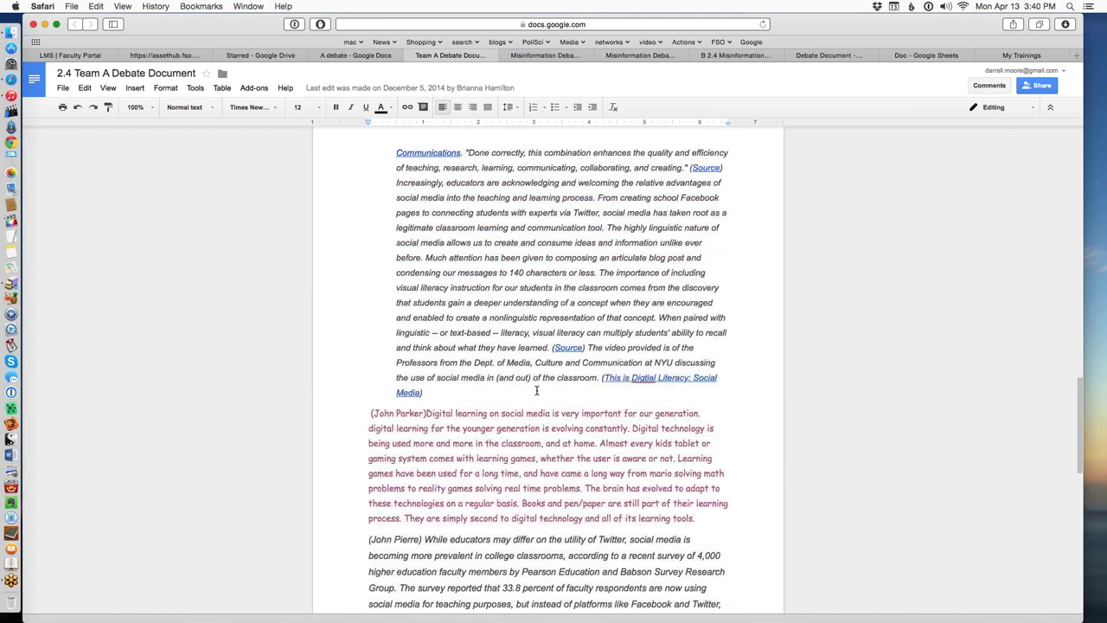
pyautogui.scroll(-1, 537, 414)
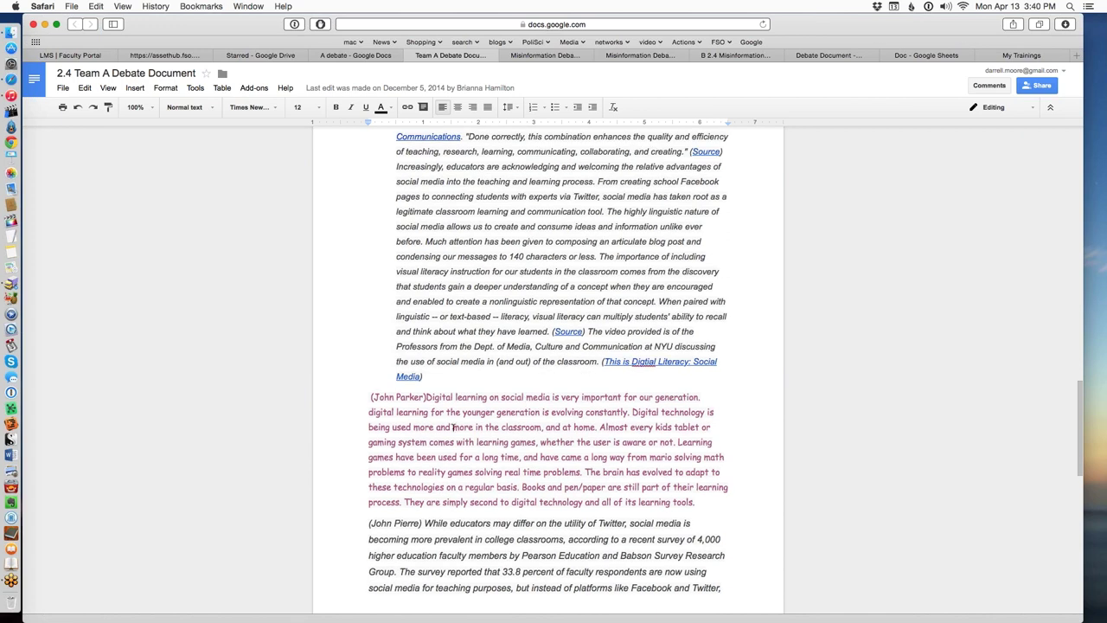
pyautogui.moveTo(697, 503); pyautogui.dragTo(484, 441)
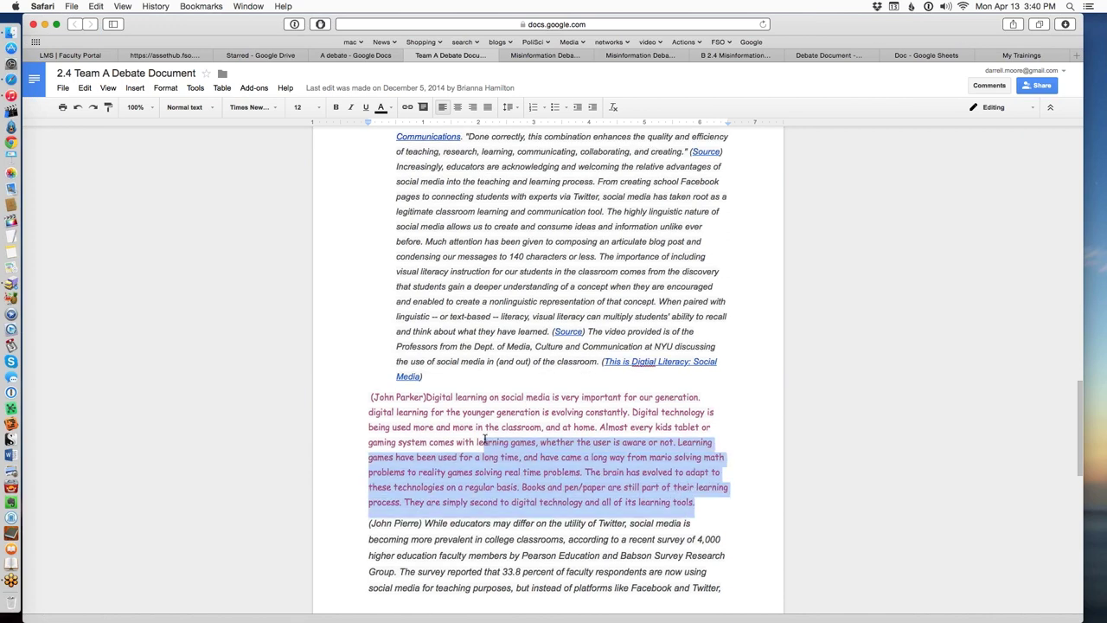
pyautogui.click(451, 410)
pyautogui.scroll(-2, 455, 427)
pyautogui.scroll(-3, 455, 427)
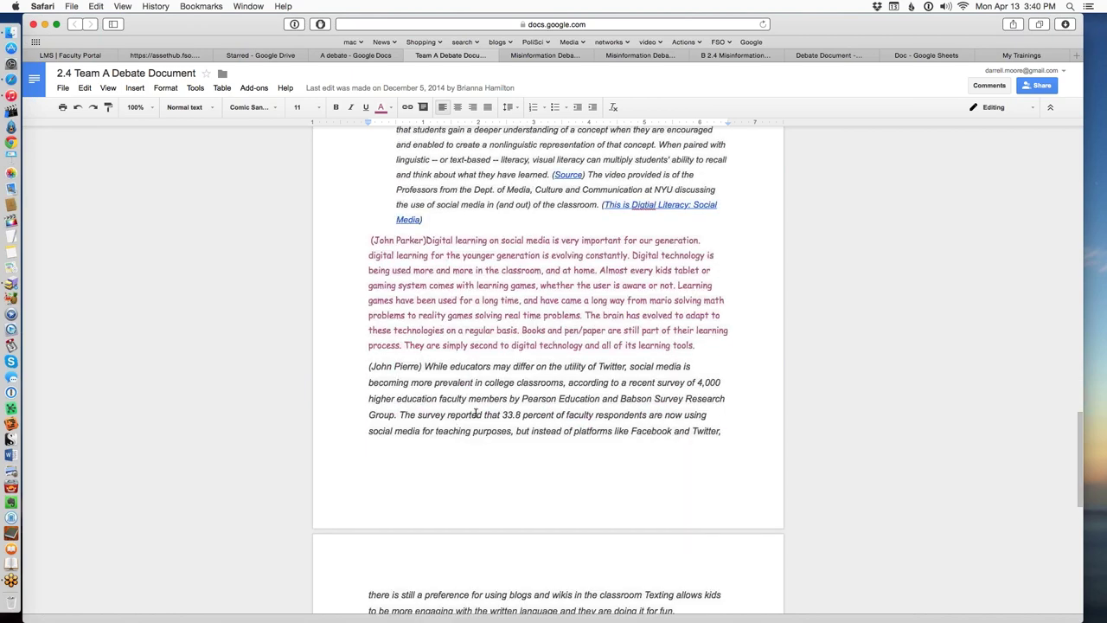
pyautogui.scroll(-3, 544, 366)
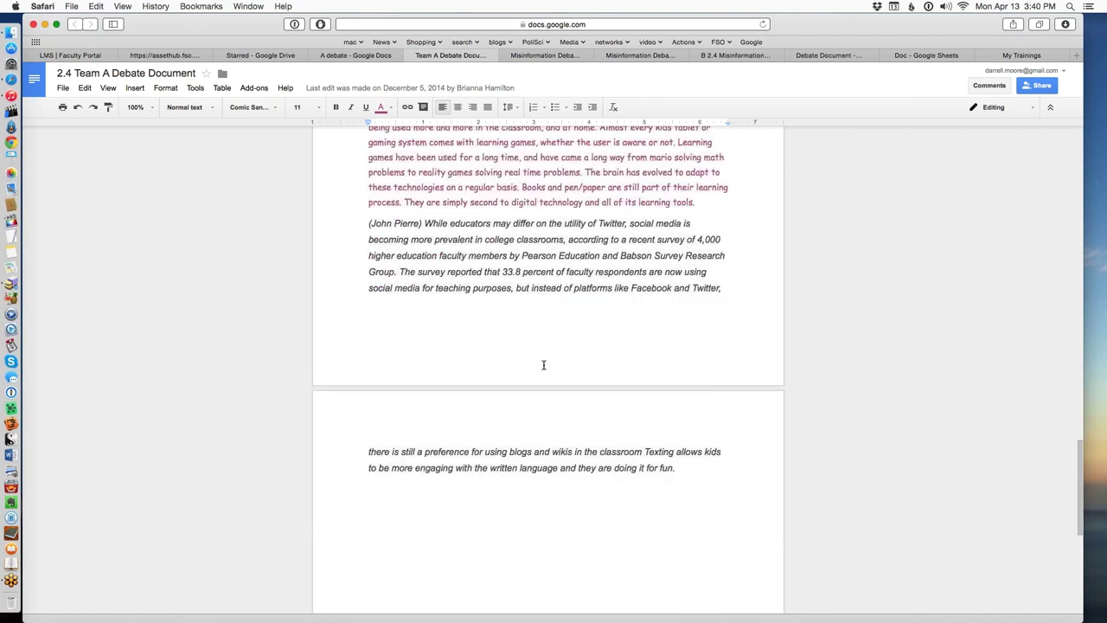
pyautogui.scroll(6, 510, 345)
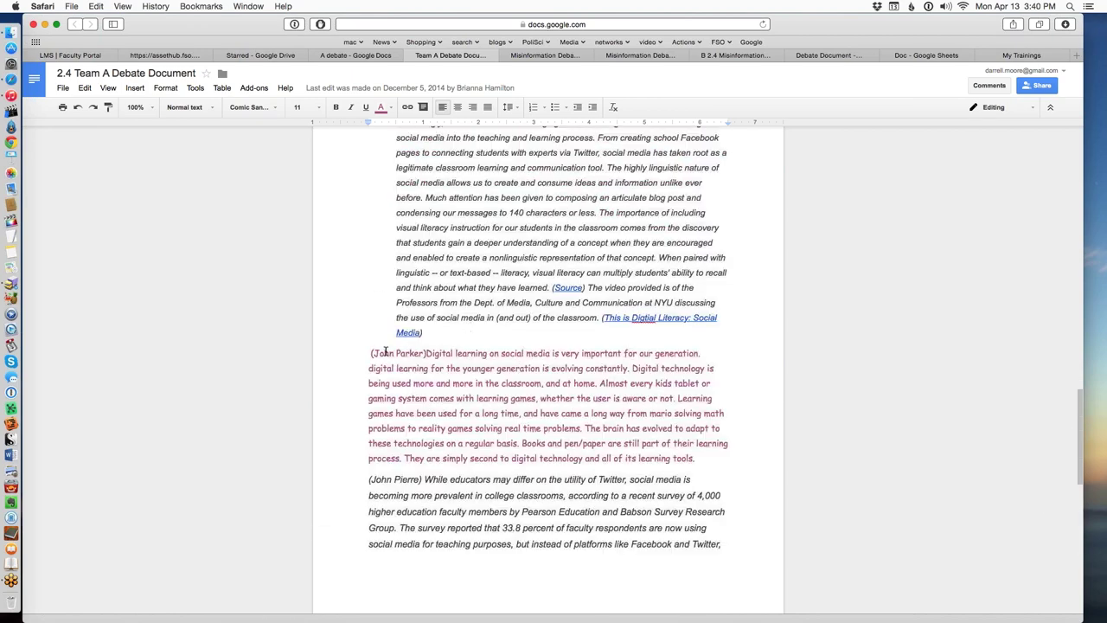
pyautogui.scroll(-2, 503, 393)
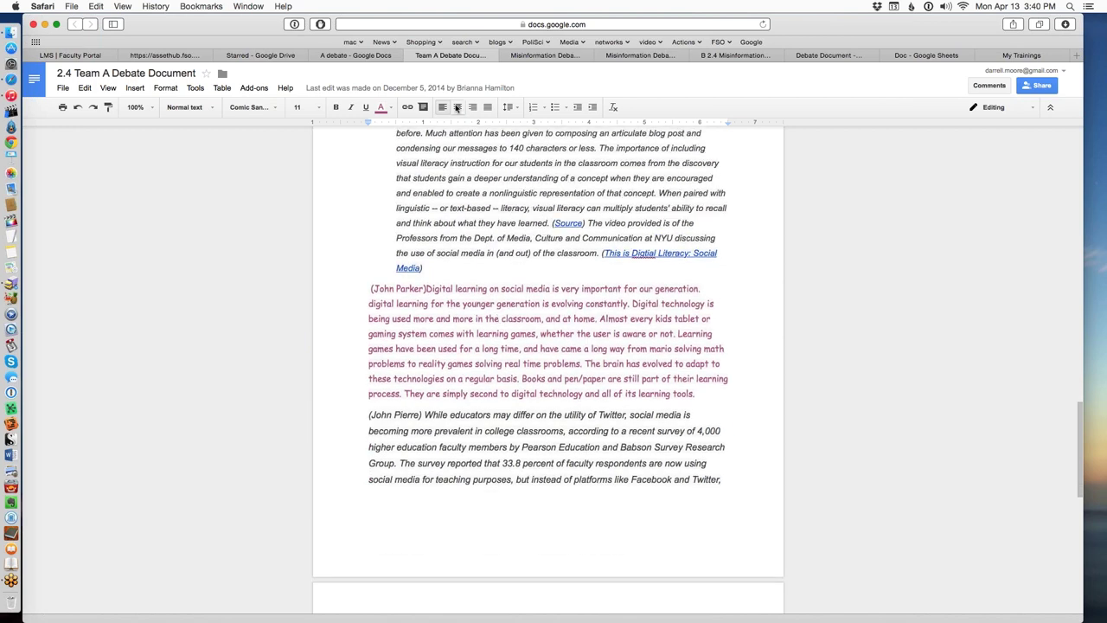
# Open the view-only Team B Misinformation Debate doc and select its three-line italic quote.
pyautogui.click(542, 57)
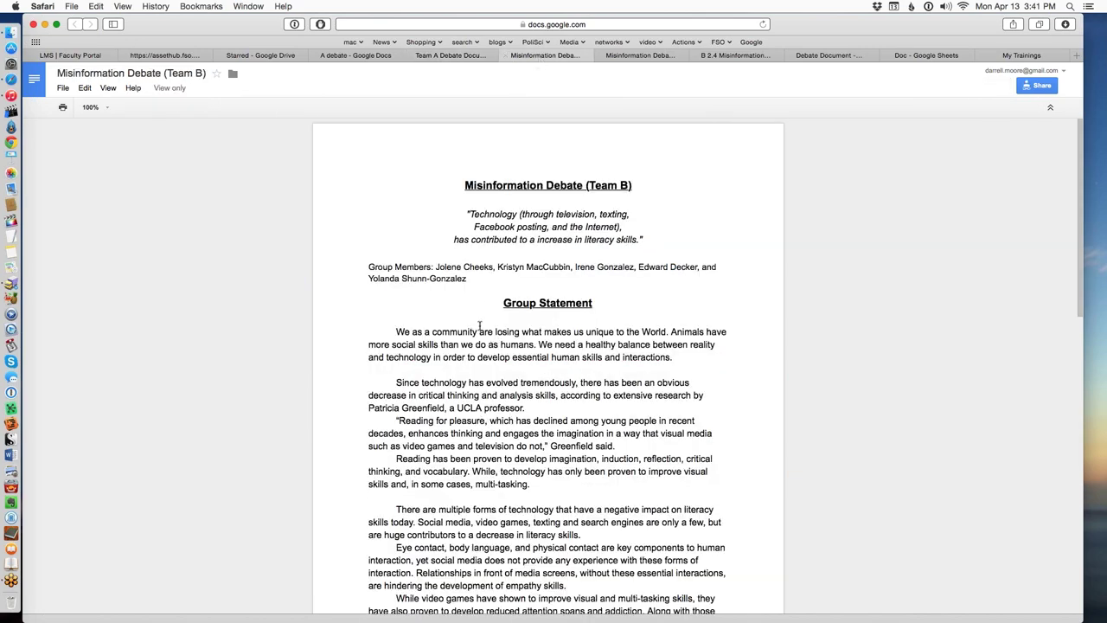
pyautogui.scroll(-5, 479, 326)
pyautogui.scroll(5, 502, 294)
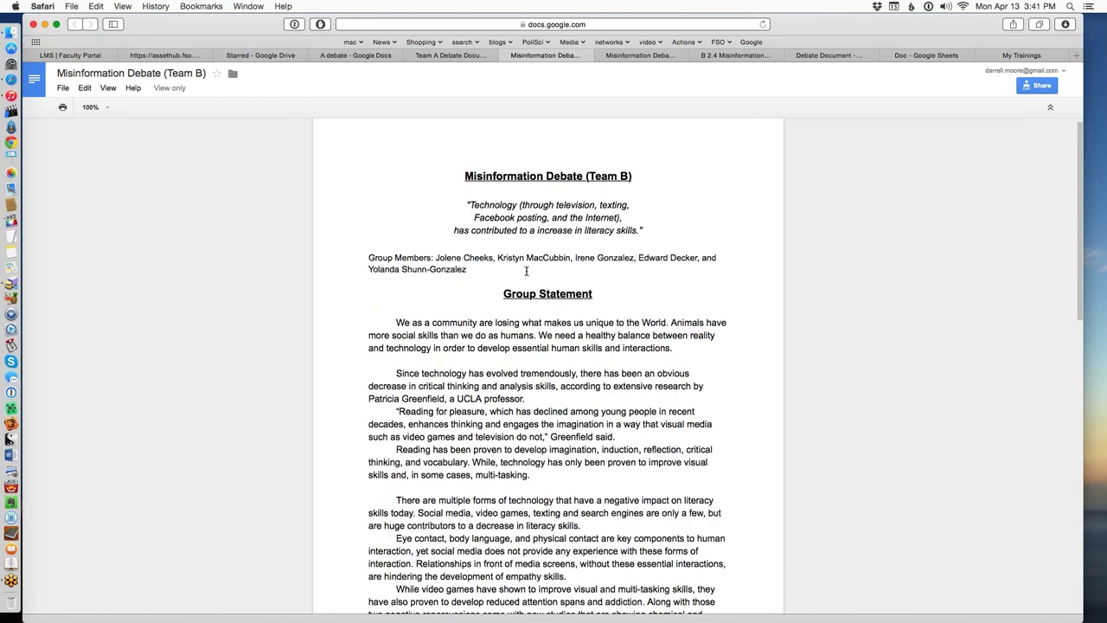
pyautogui.moveTo(641, 231); pyautogui.dragTo(434, 206)
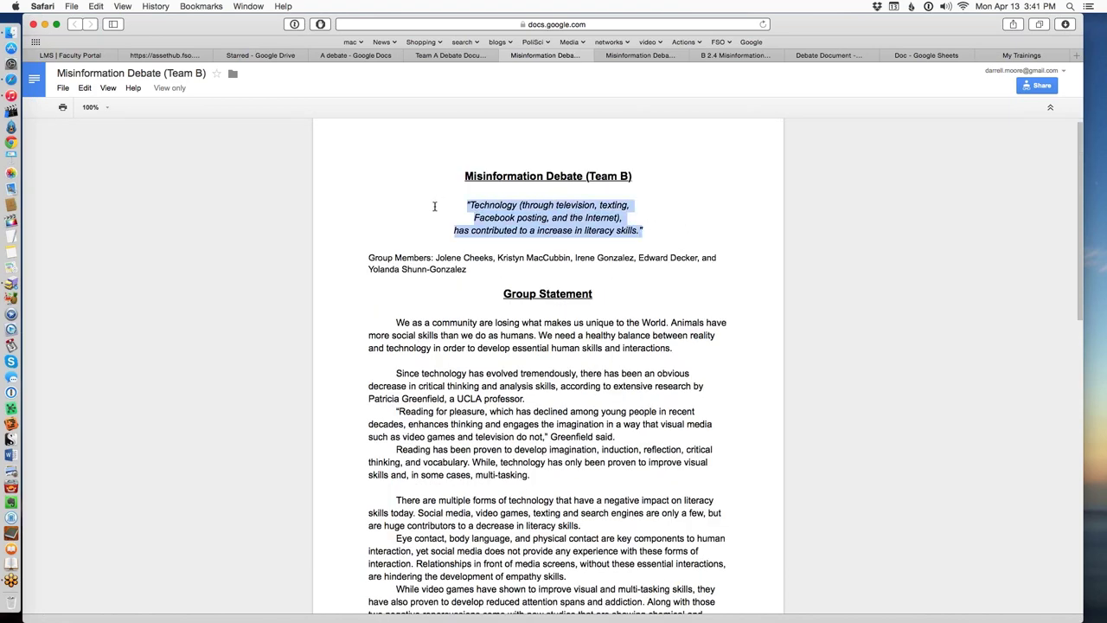
pyautogui.click(435, 207)
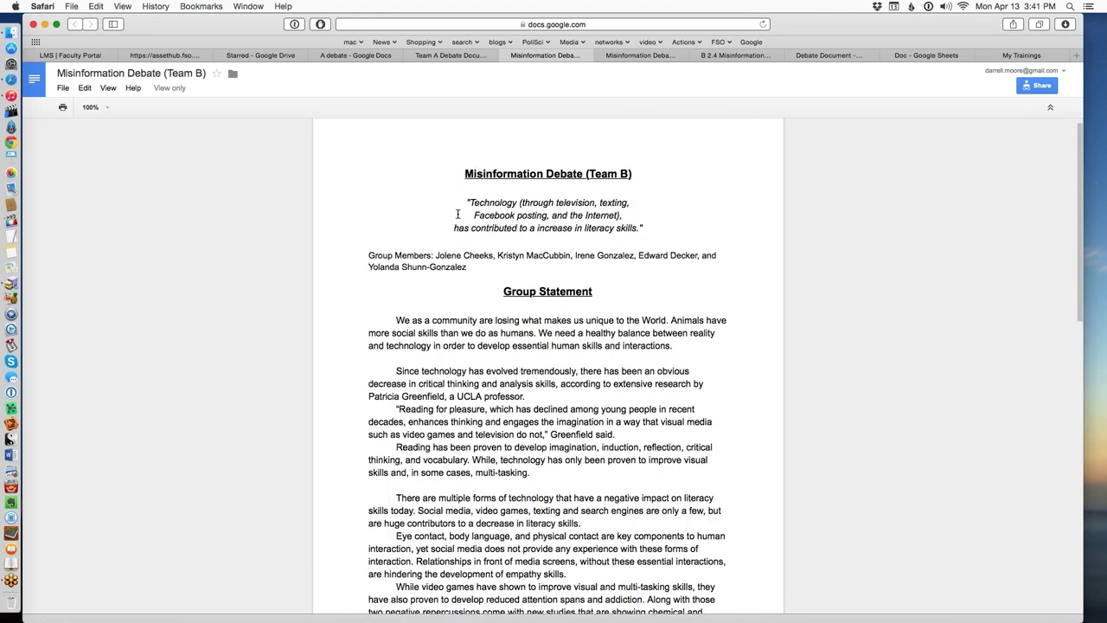
pyautogui.scroll(-1, 458, 211)
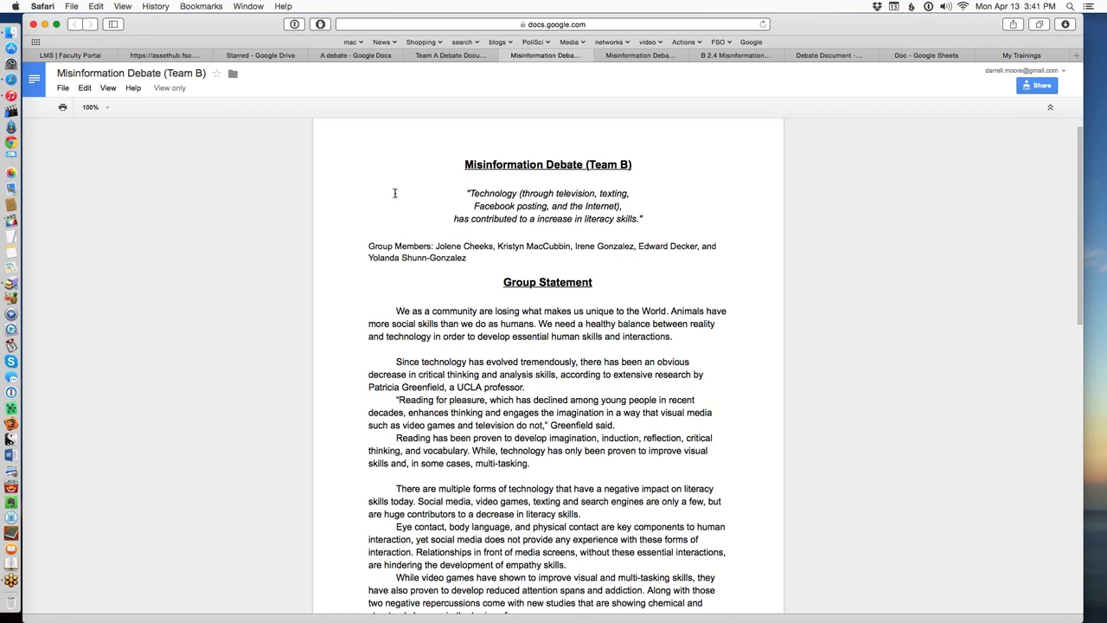
pyautogui.moveTo(467, 192); pyautogui.dragTo(674, 221)
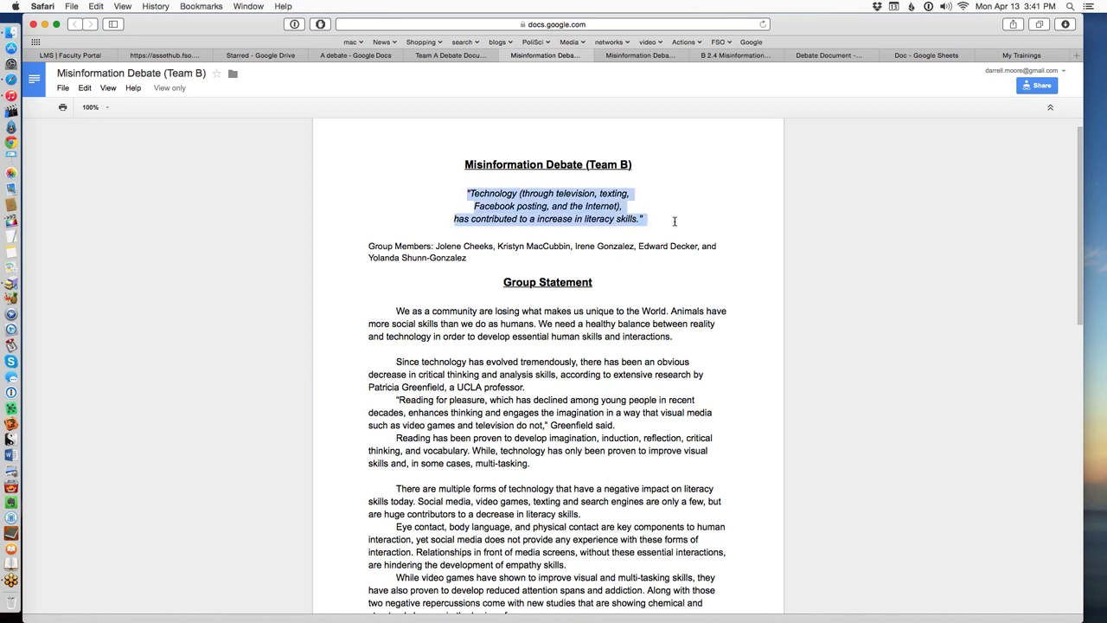
pyautogui.click(674, 221)
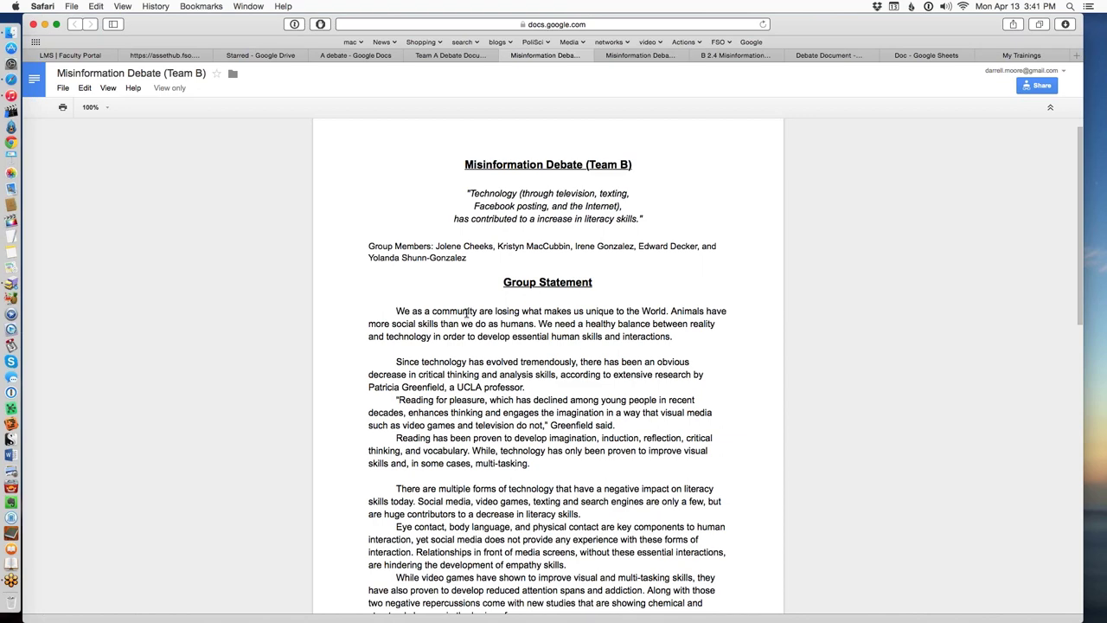
# Highlight the group members' names and scroll down to the Research section's Diigo links.
pyautogui.scroll(-2, 460, 299)
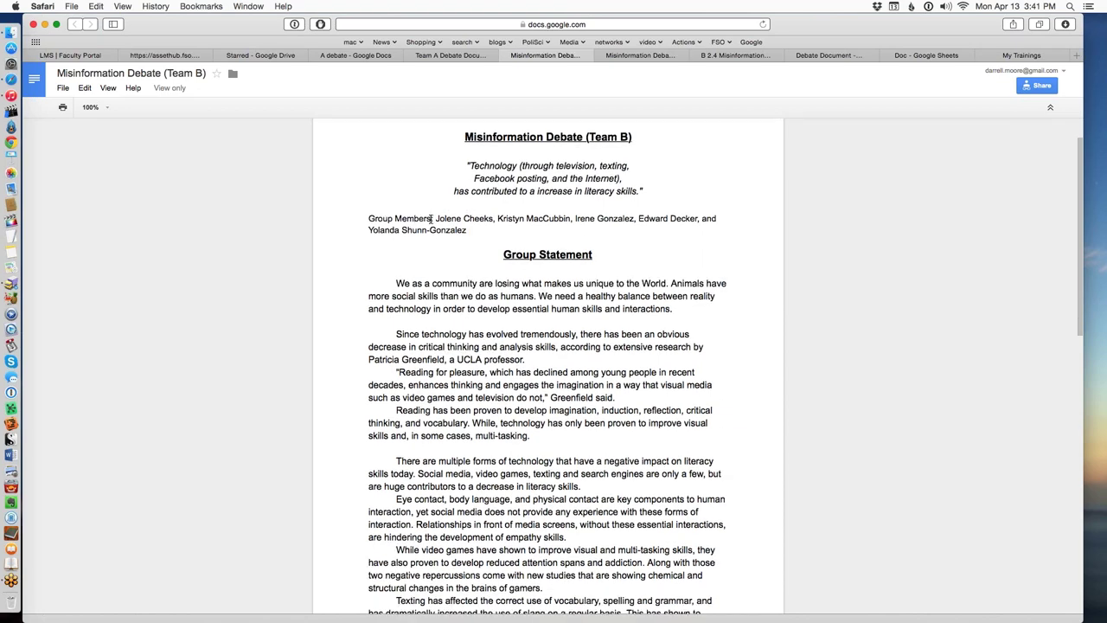
pyautogui.moveTo(446, 219); pyautogui.dragTo(466, 228)
pyautogui.scroll(-3, 402, 346)
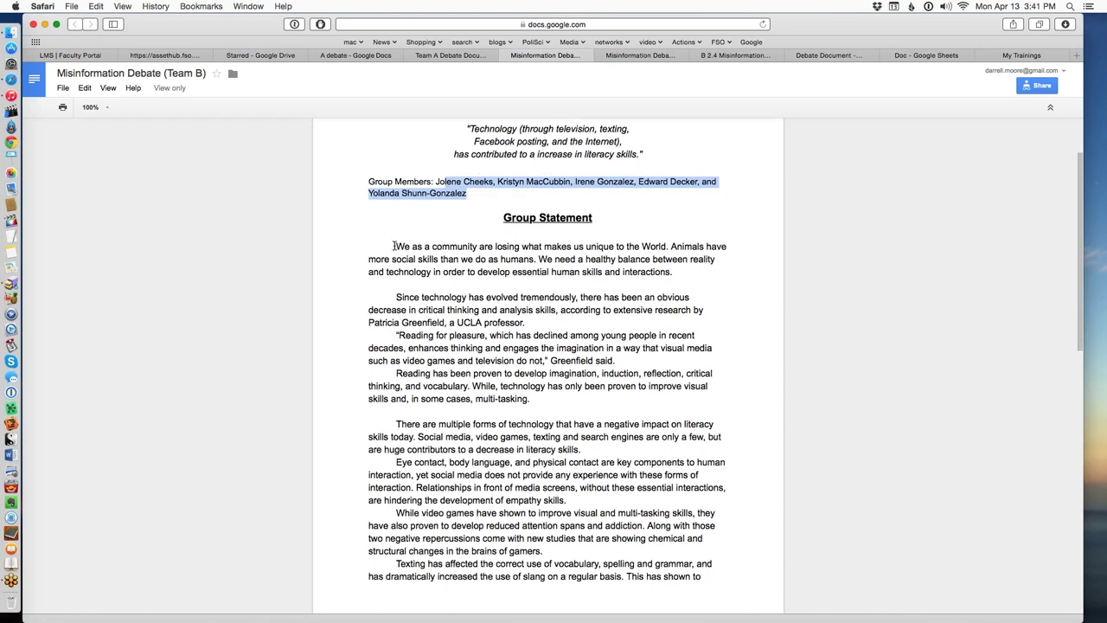
pyautogui.scroll(-12, 447, 348)
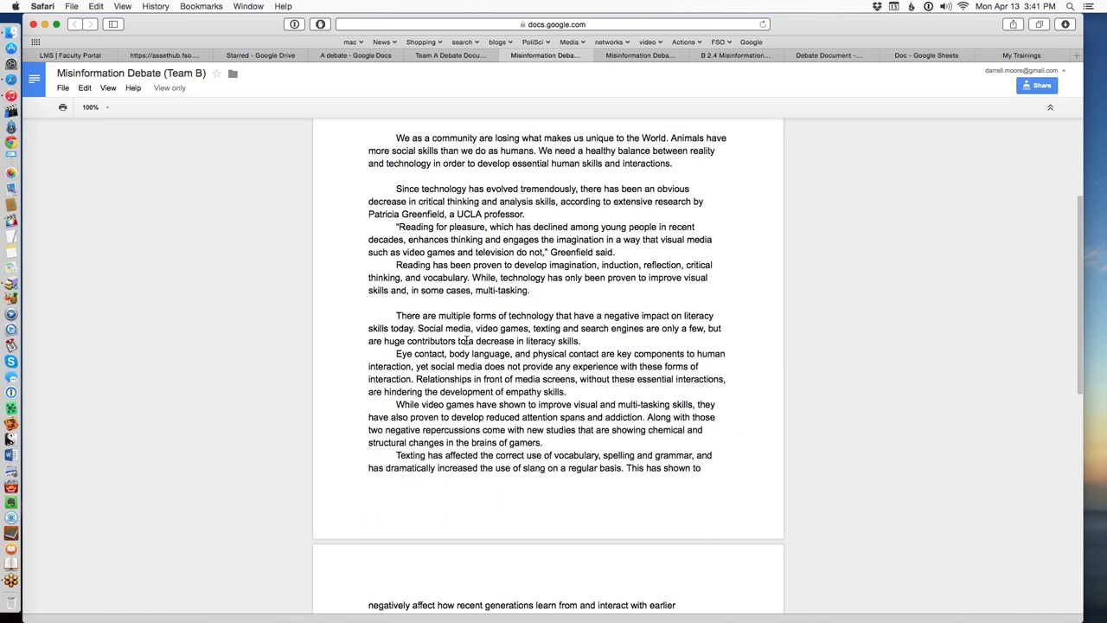
pyautogui.scroll(-20, 465, 359)
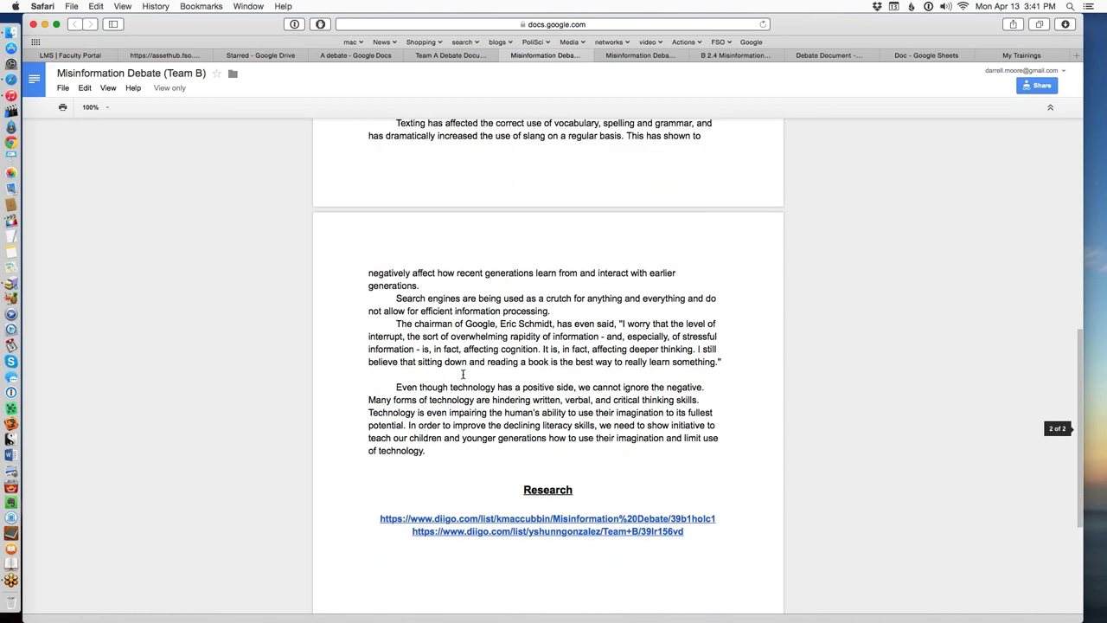
pyautogui.scroll(-9, 497, 516)
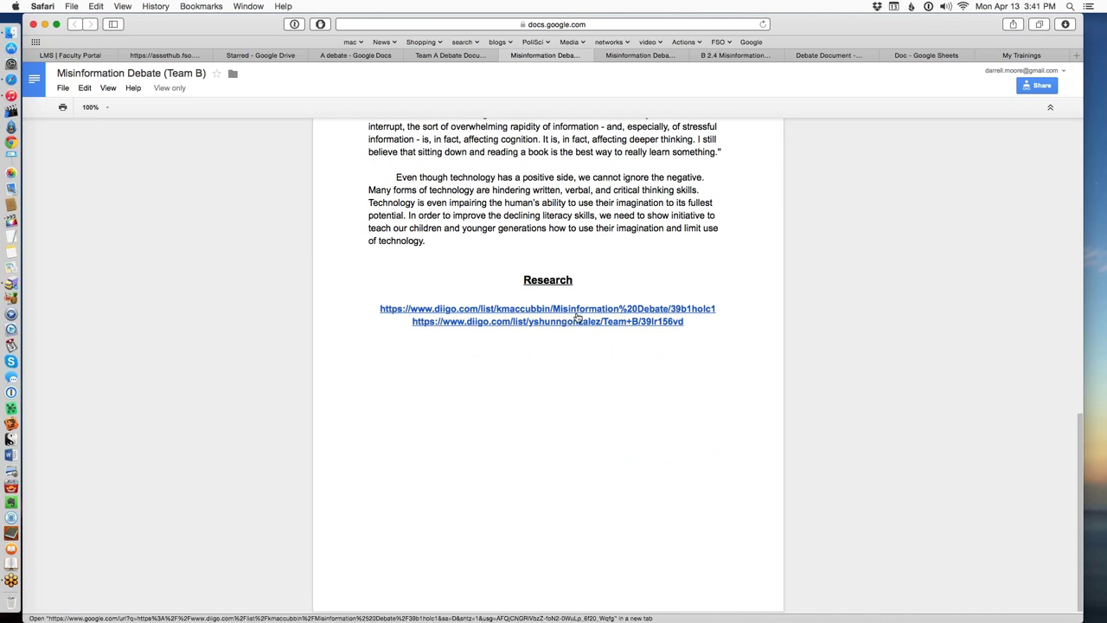
pyautogui.scroll(10, 556, 371)
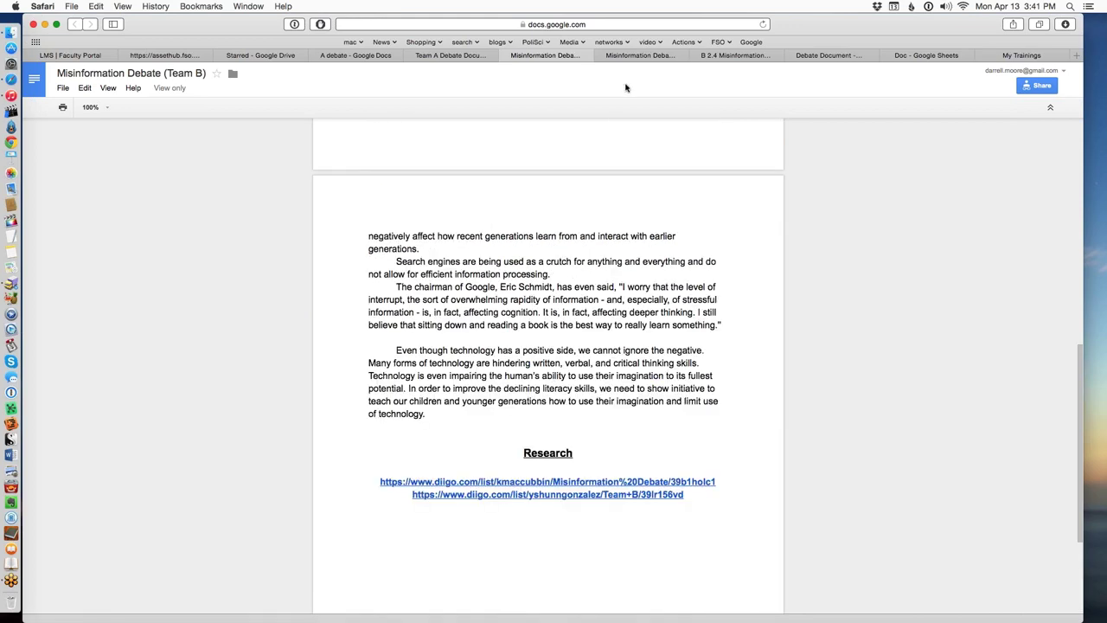
# Open the editable 2.4 Misinformation Debate_Team B doc and highlight passages in its opening paragraph.
pyautogui.click(644, 55)
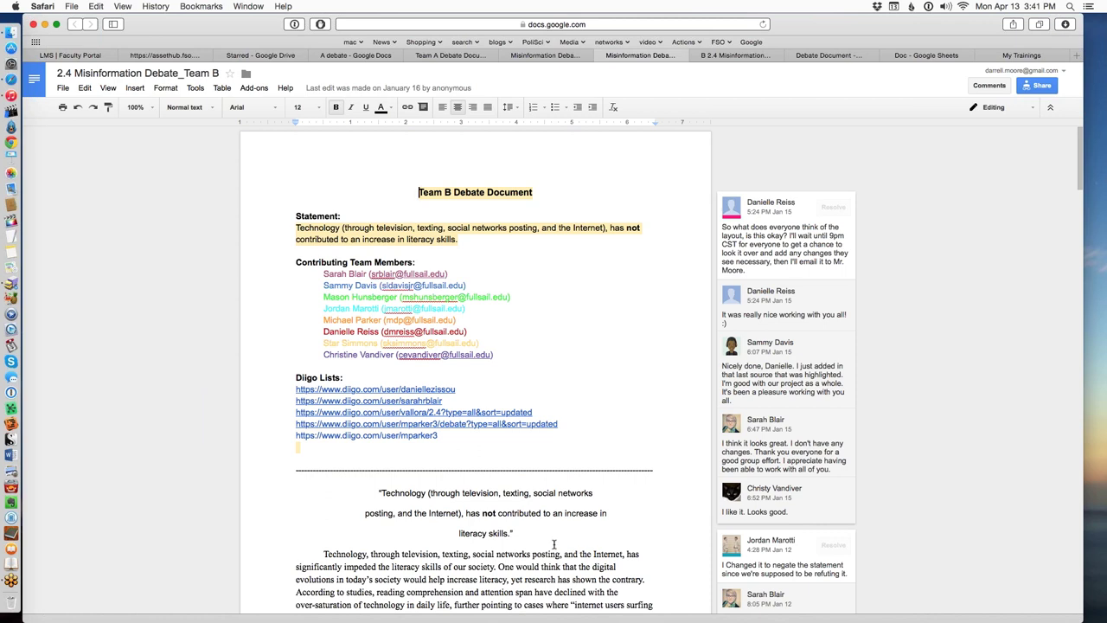
pyautogui.scroll(-1, 555, 542)
pyautogui.moveTo(443, 502); pyautogui.dragTo(541, 516)
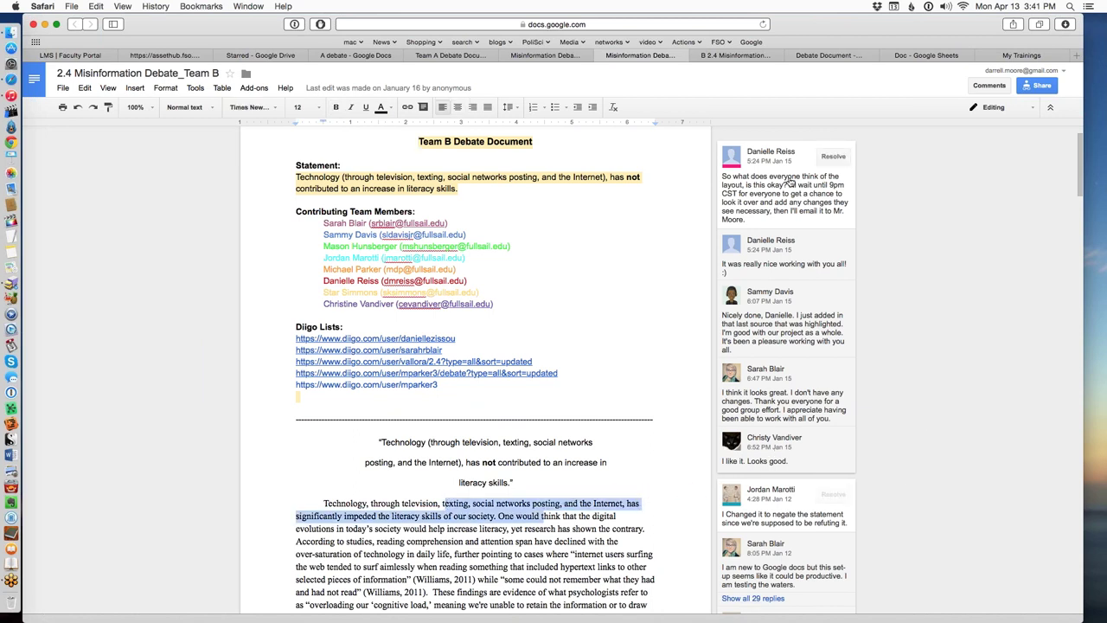
pyautogui.click(654, 508)
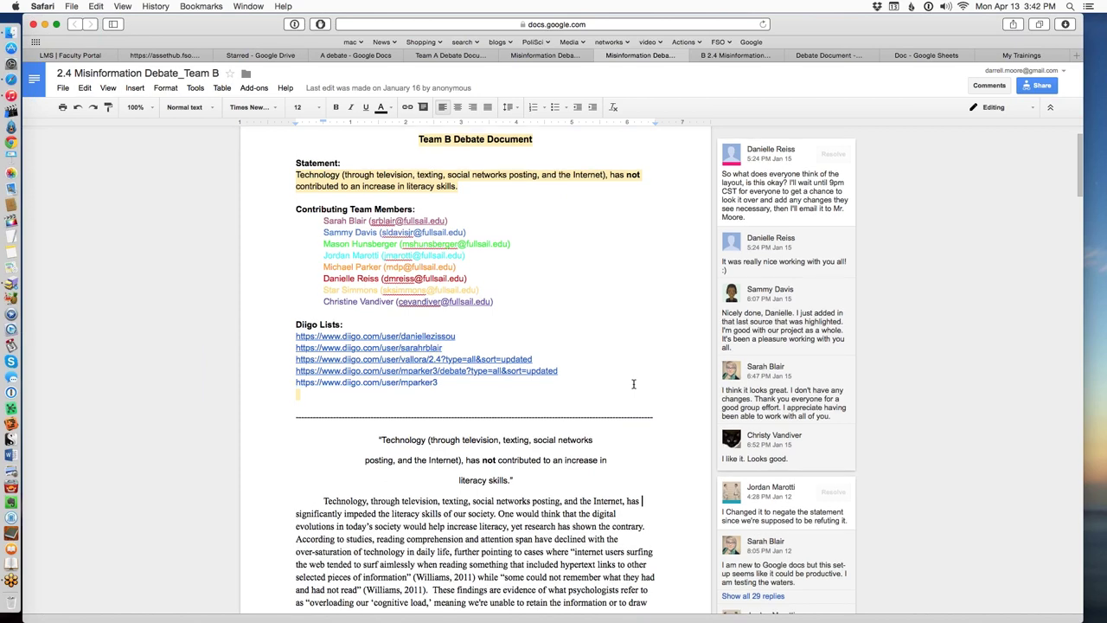
pyautogui.scroll(-3, 635, 384)
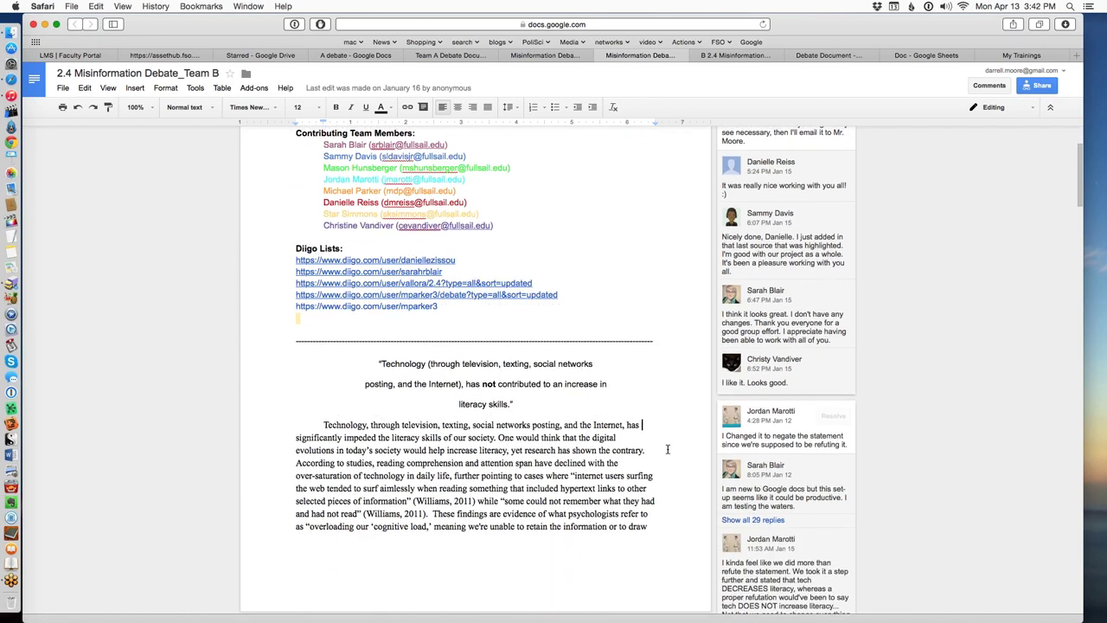
pyautogui.scroll(5, 668, 446)
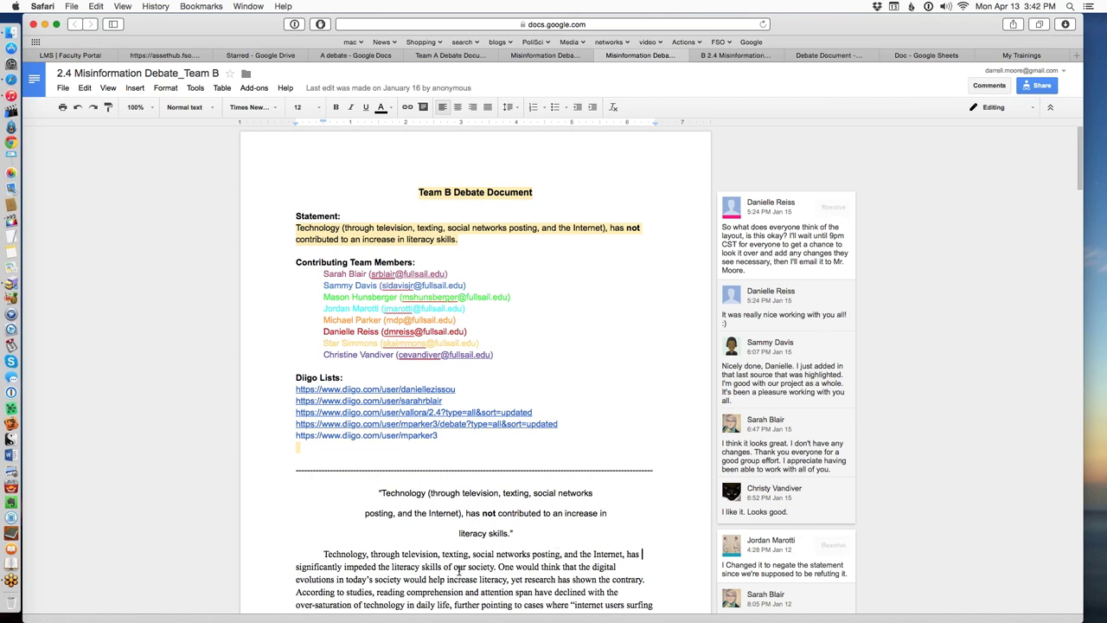
pyautogui.moveTo(459, 569); pyautogui.dragTo(514, 580)
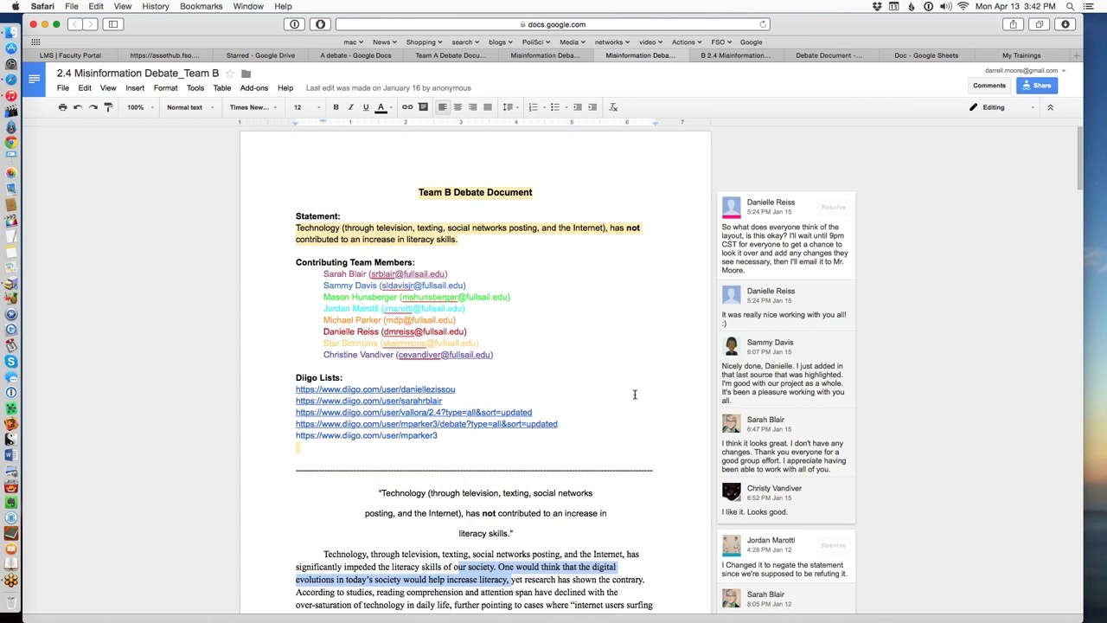
# Scroll through the Team B document's dated Works Cited citations and Links section of source URLs.
pyautogui.scroll(-3, 634, 394)
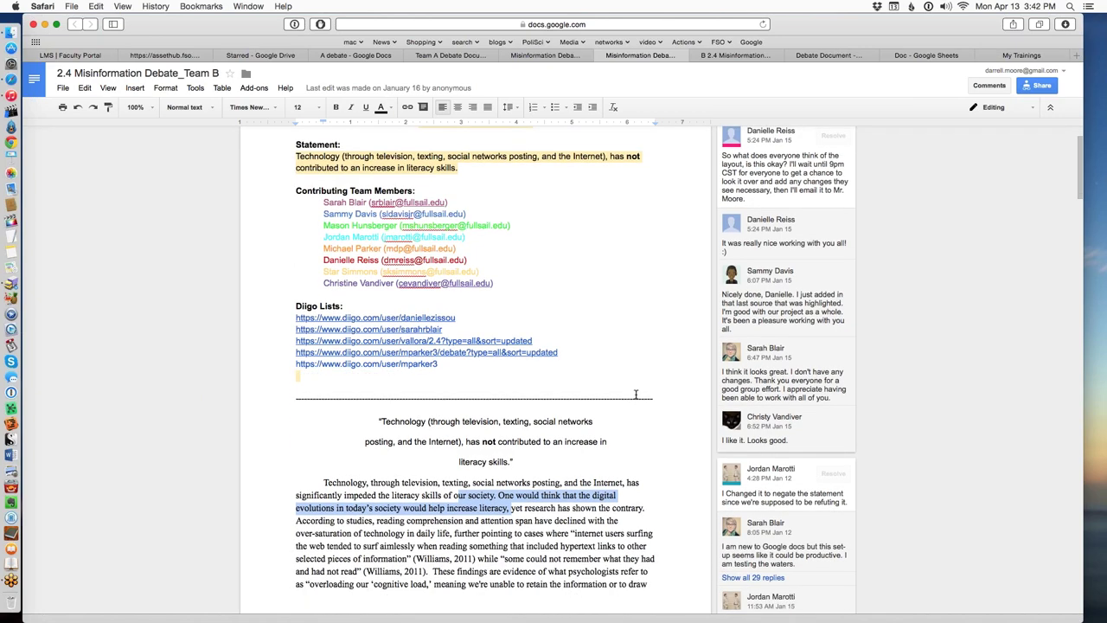
pyautogui.scroll(-1, 636, 394)
pyautogui.scroll(-1, 638, 392)
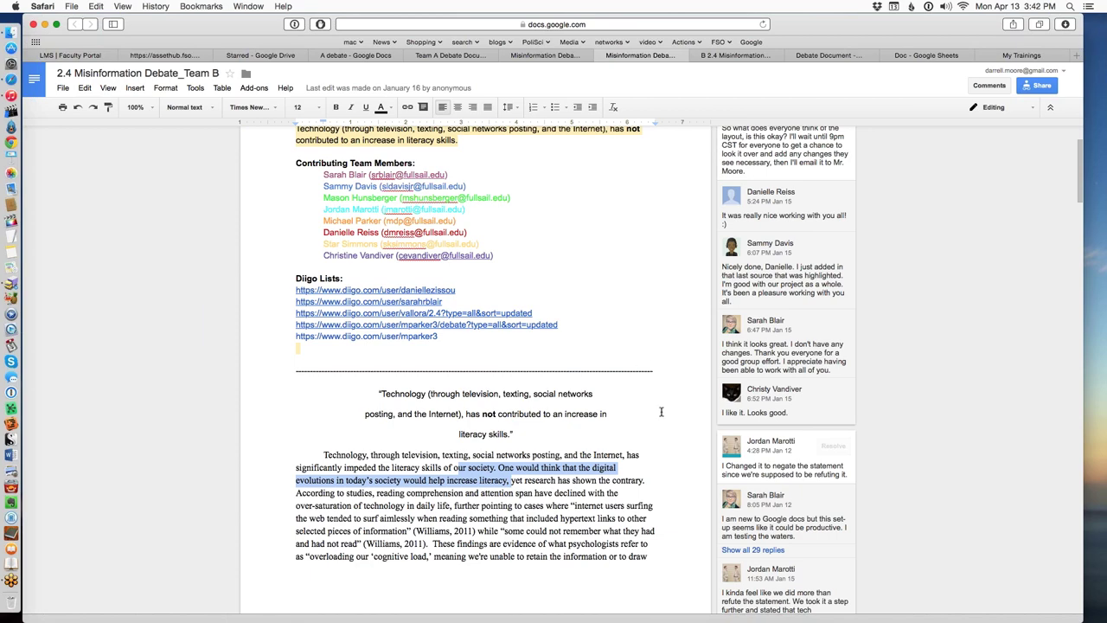
pyautogui.scroll(2, 654, 407)
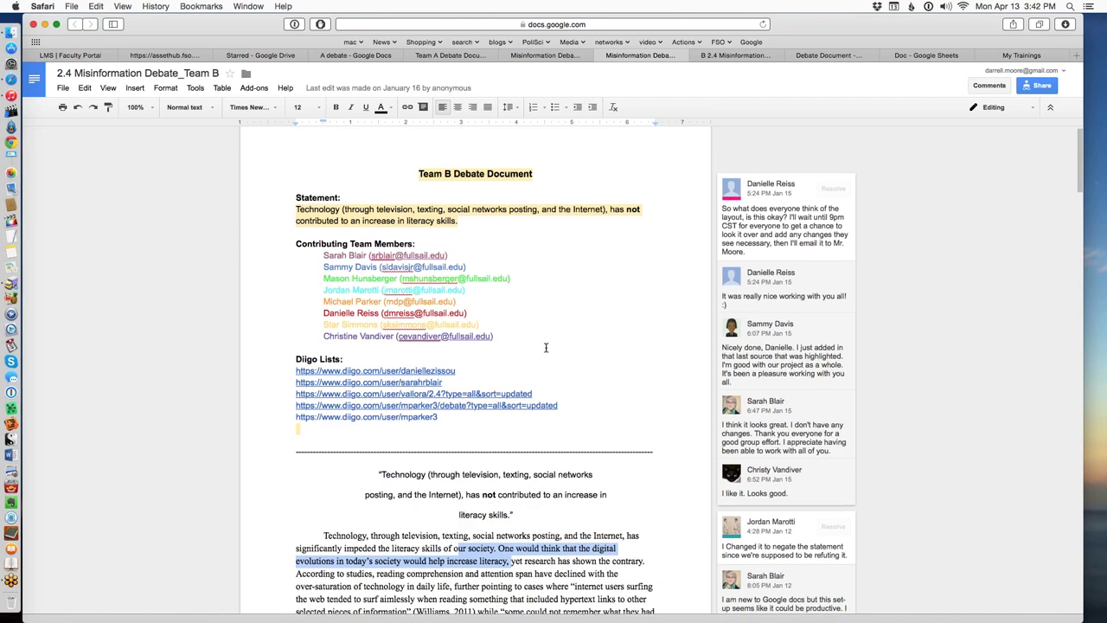
pyautogui.scroll(-3, 544, 346)
pyautogui.scroll(-8, 458, 294)
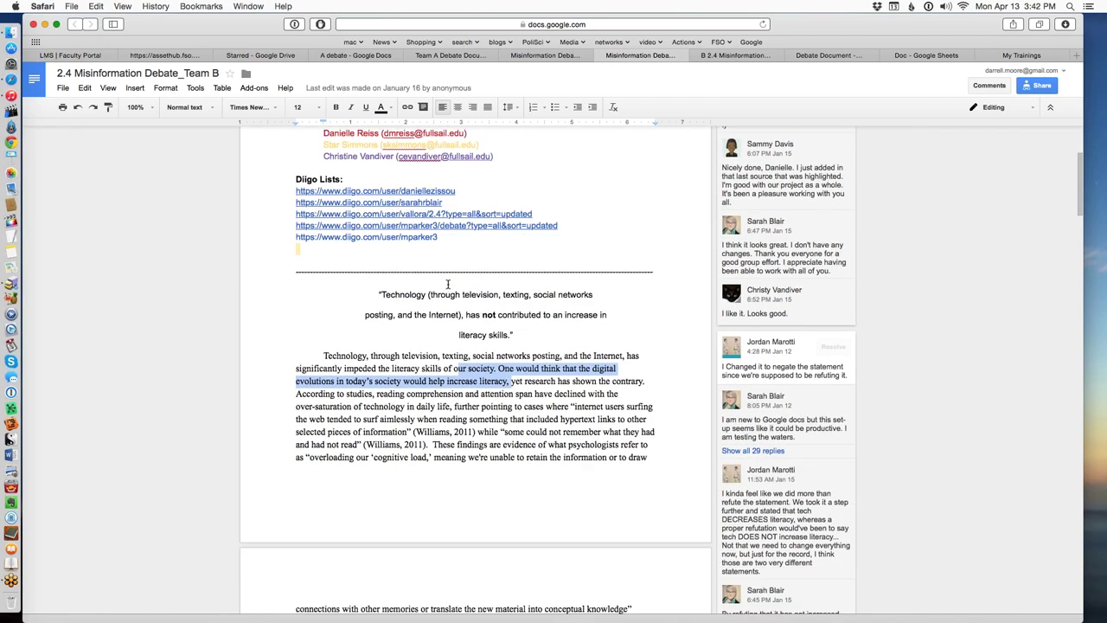
pyautogui.scroll(-15, 498, 339)
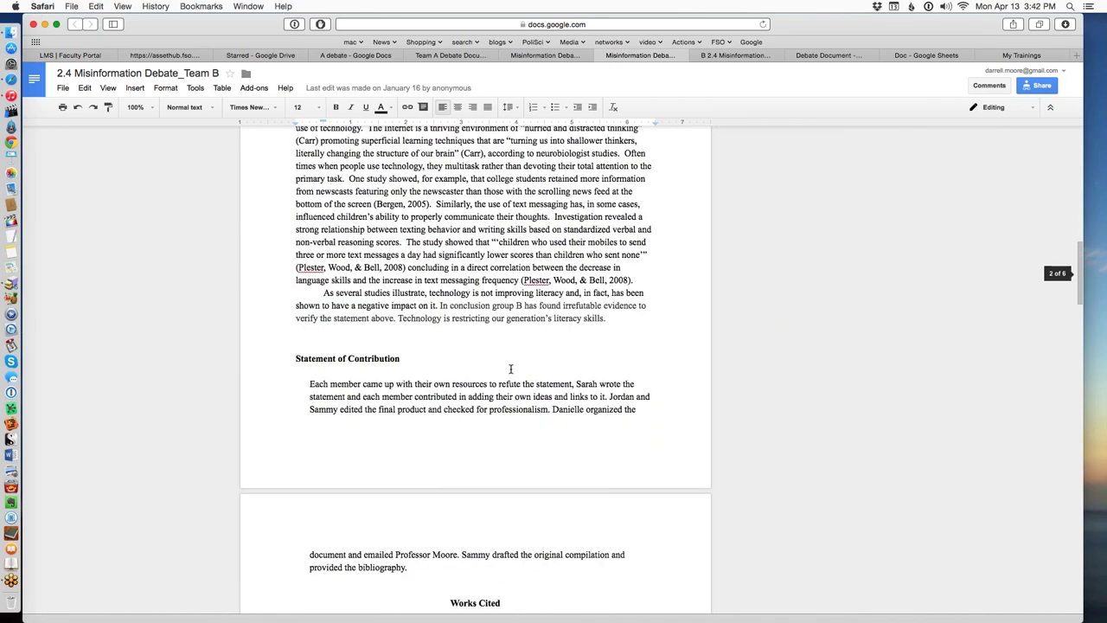
pyautogui.scroll(-11, 489, 312)
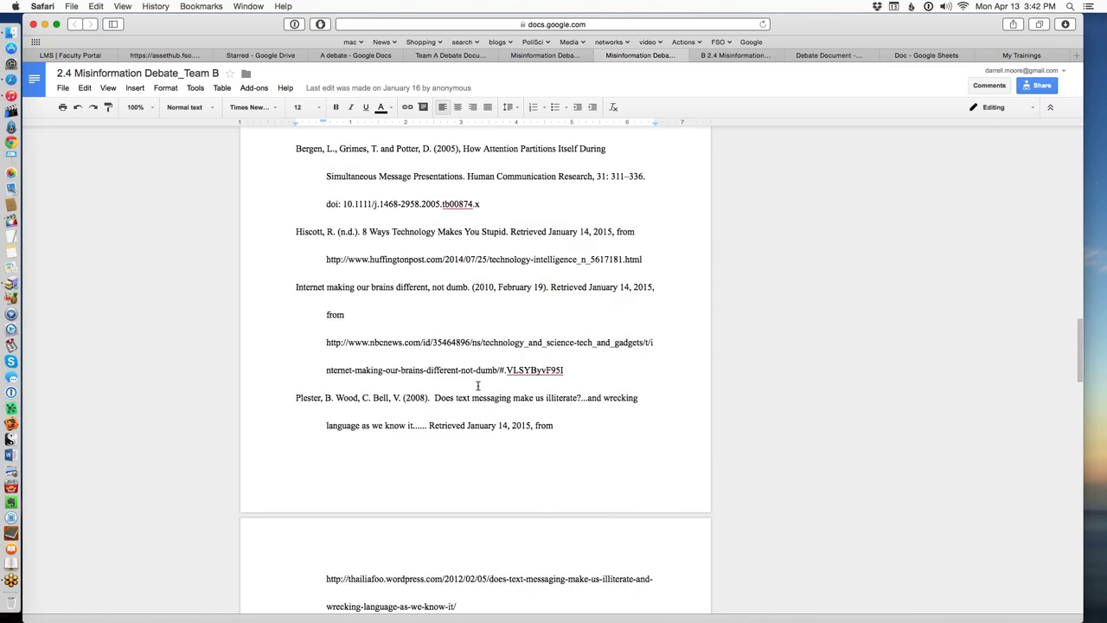
pyautogui.scroll(-17, 532, 484)
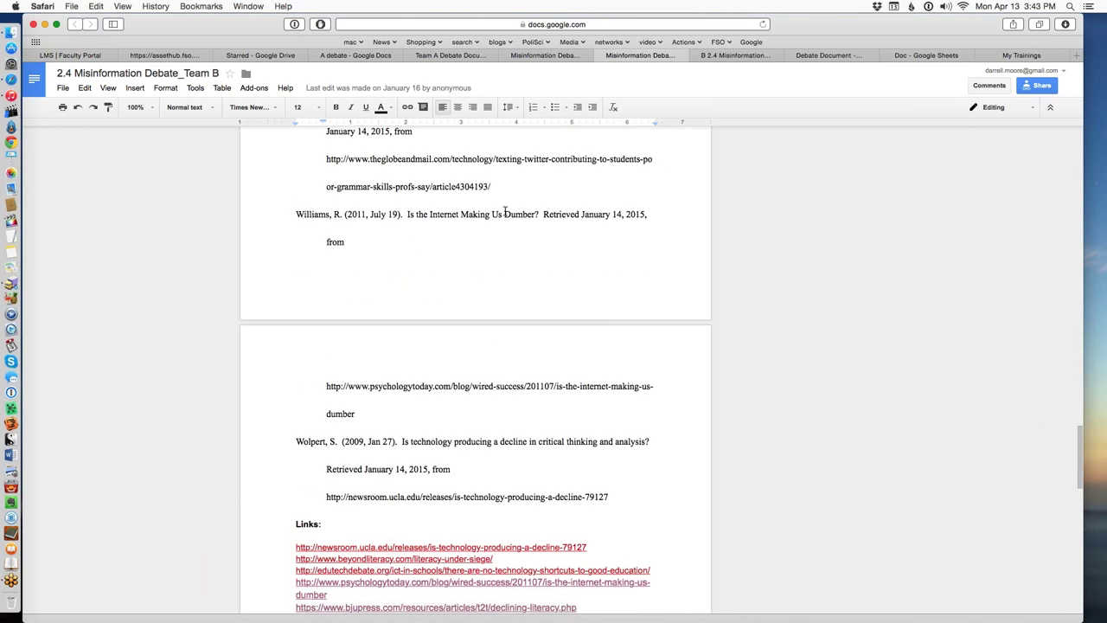
pyautogui.scroll(3, 534, 279)
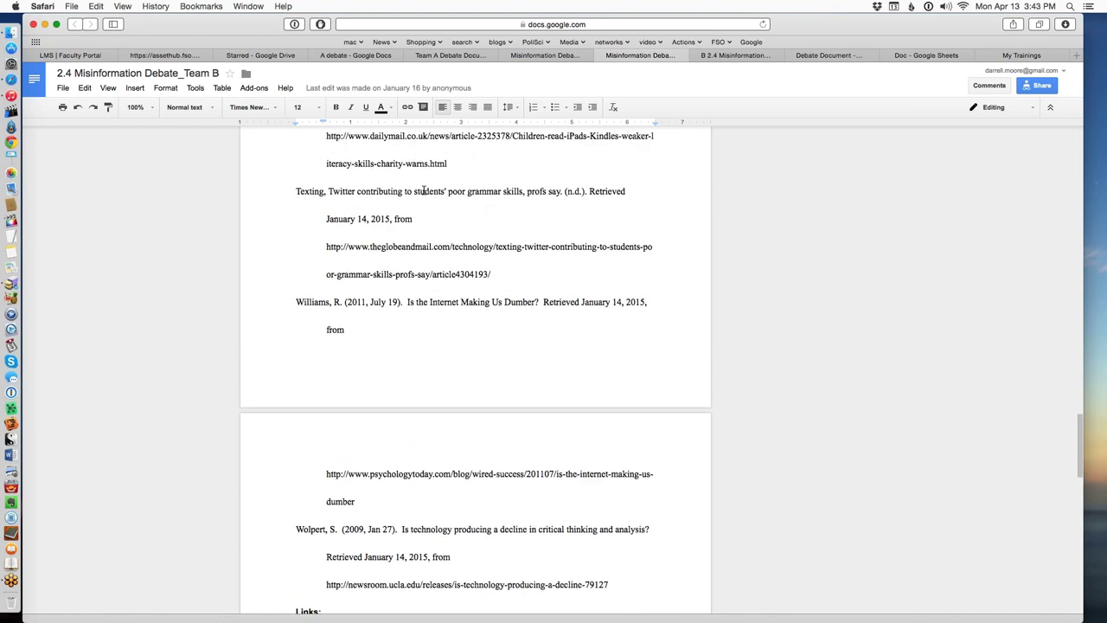
pyautogui.scroll(9, 501, 306)
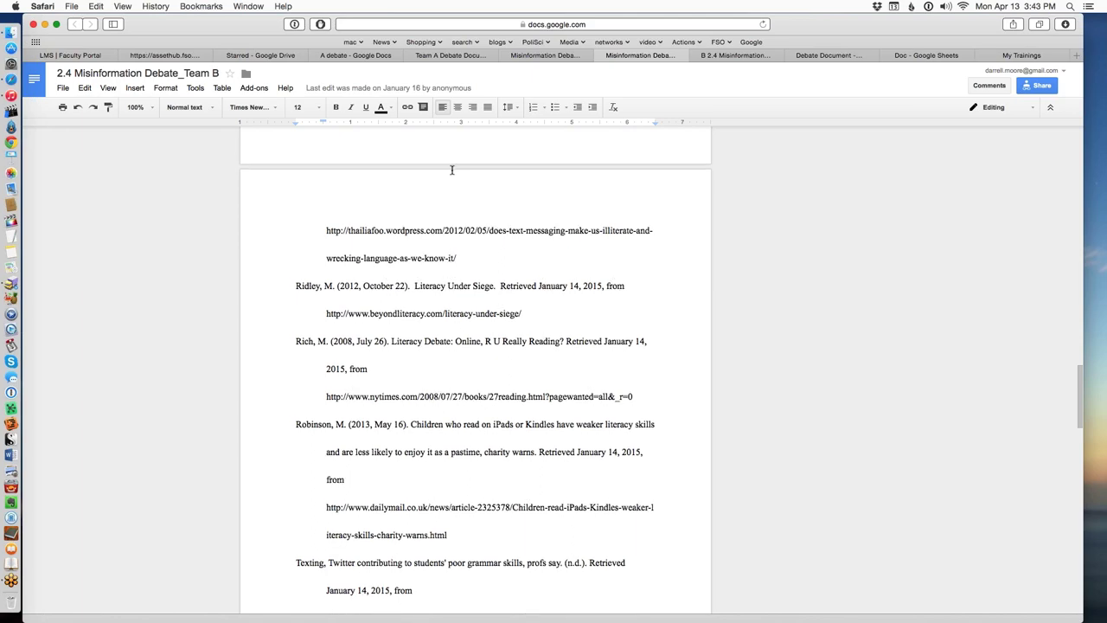
pyautogui.scroll(5, 450, 207)
pyautogui.scroll(-8, 461, 262)
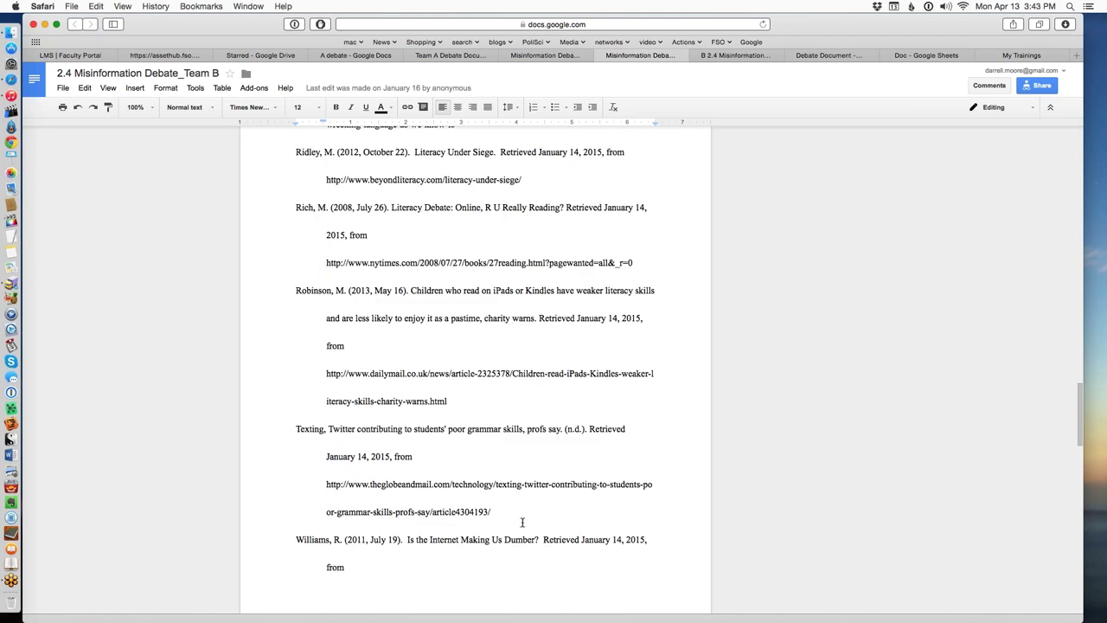
pyautogui.scroll(-15, 521, 522)
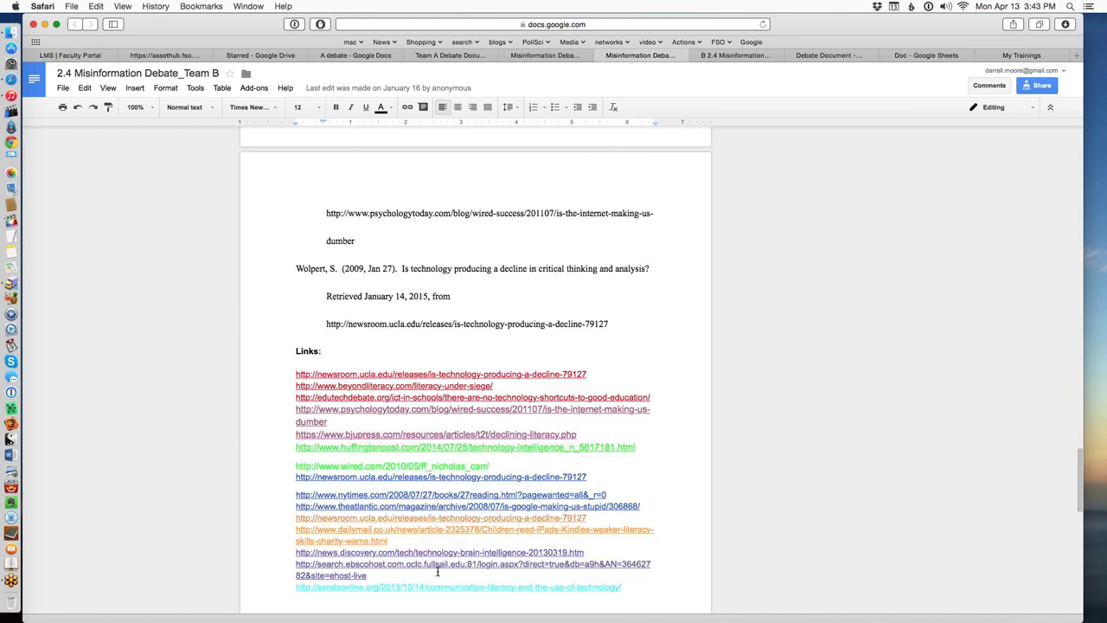
pyautogui.scroll(7, 471, 294)
pyautogui.scroll(7, 458, 277)
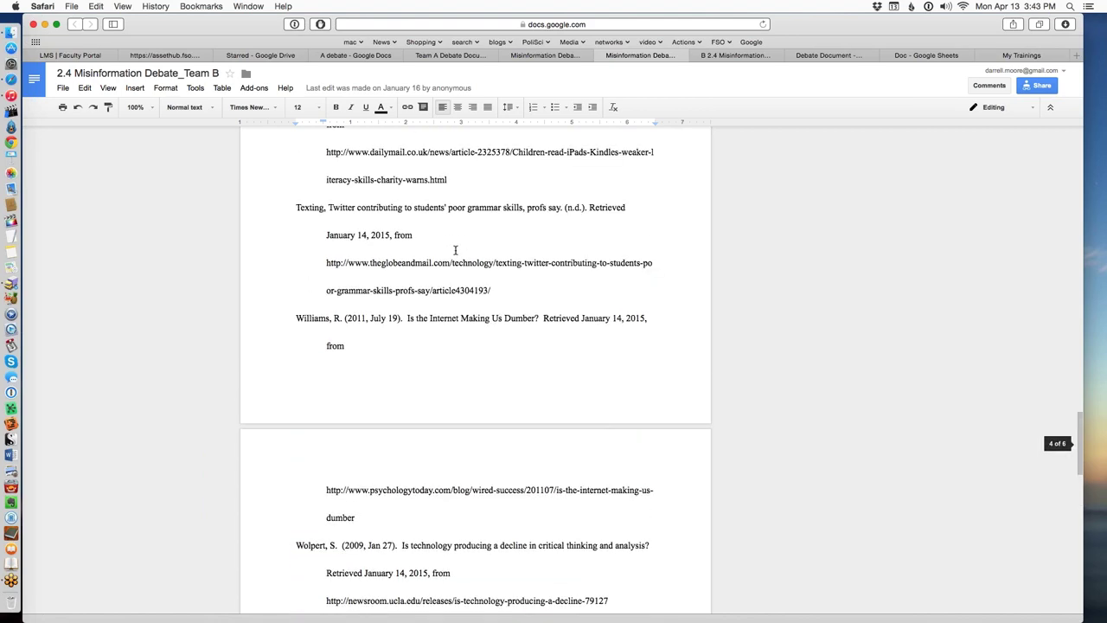
pyautogui.scroll(-20, 452, 248)
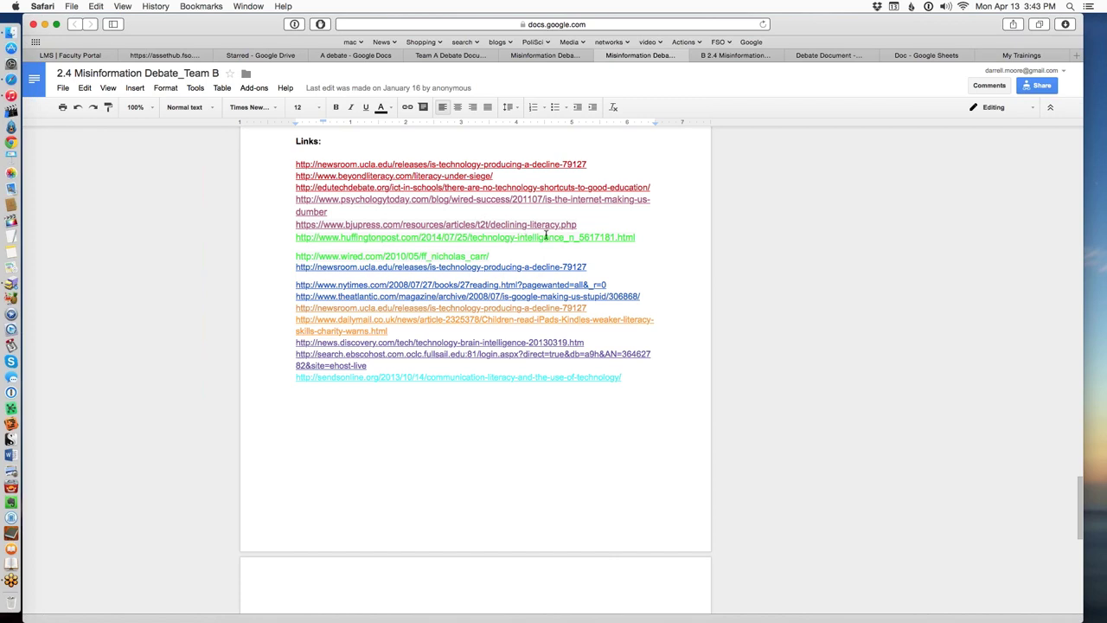
pyautogui.click(731, 55)
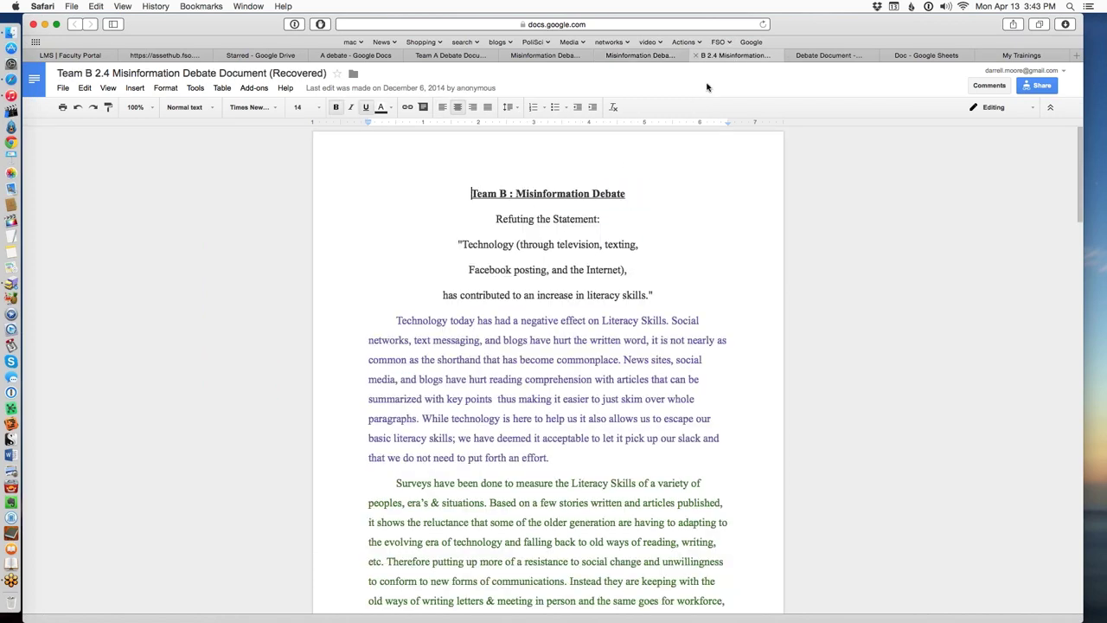
pyautogui.scroll(-5, 573, 379)
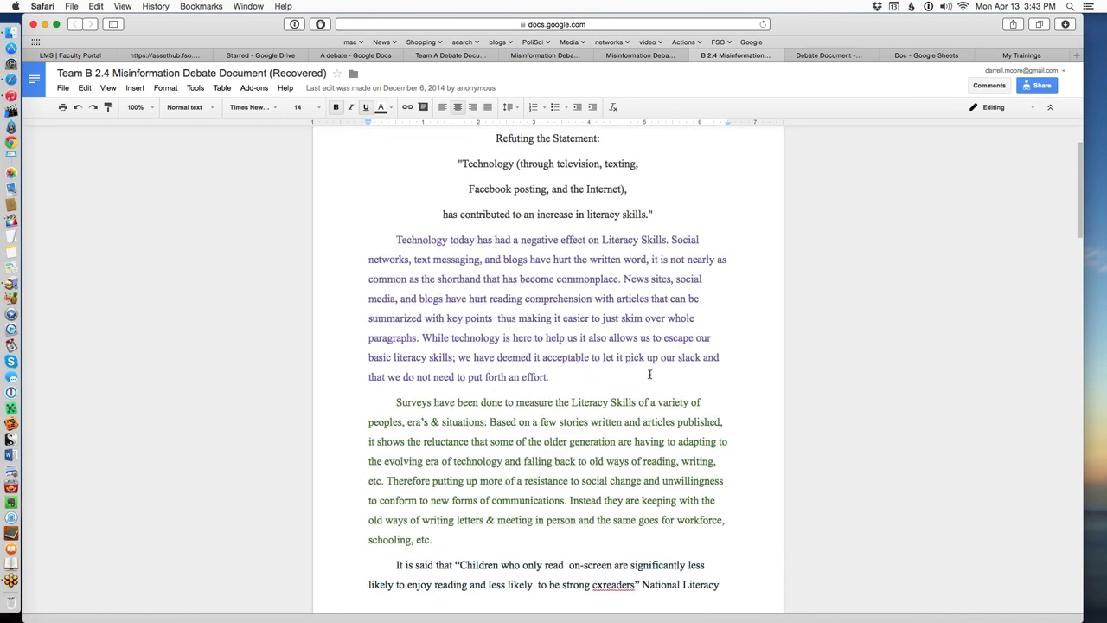
pyautogui.scroll(5, 647, 378)
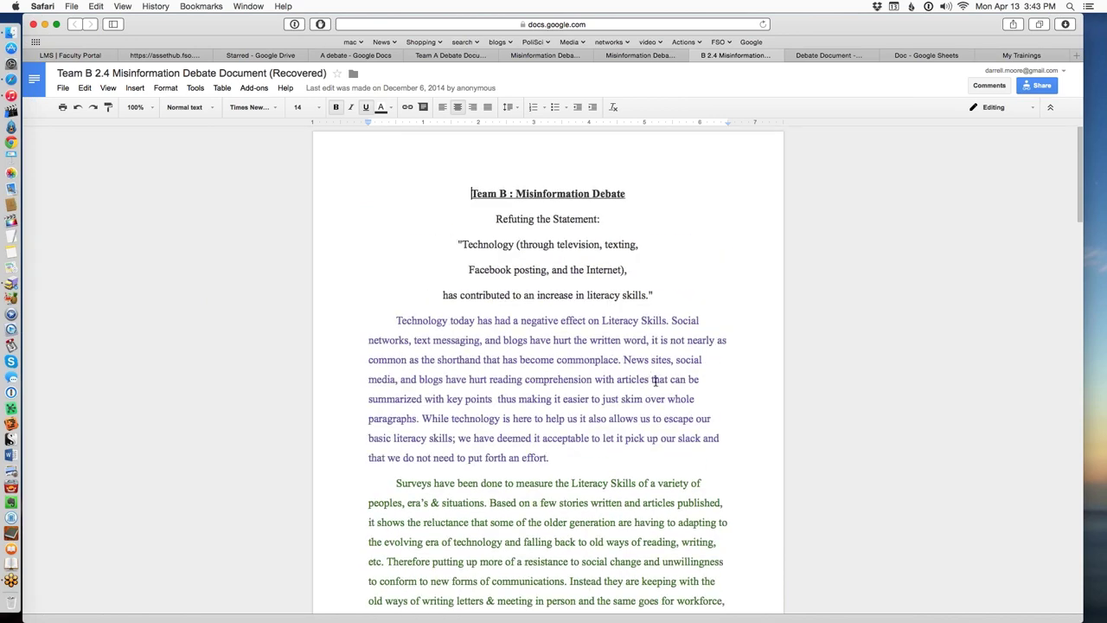
pyautogui.scroll(-4, 654, 380)
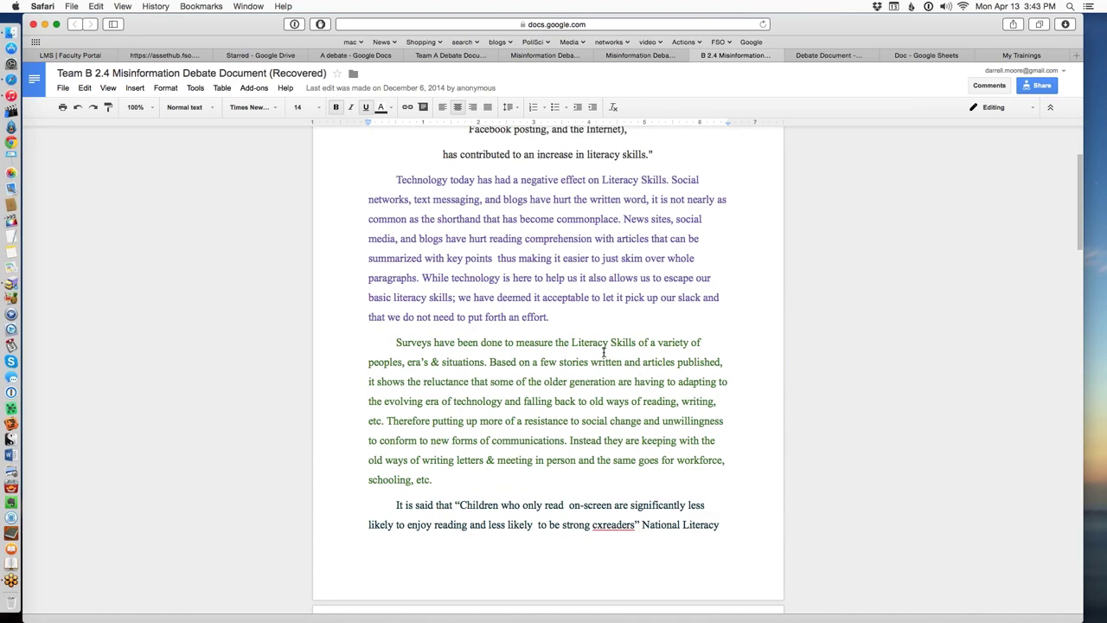
pyautogui.scroll(-2, 605, 350)
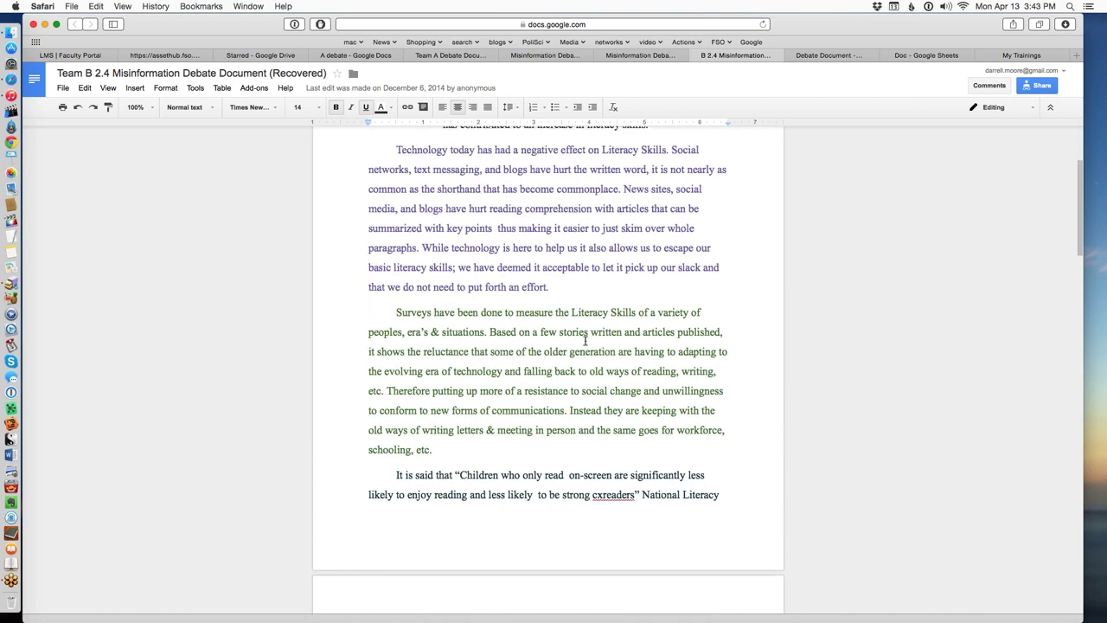
pyautogui.scroll(1, 571, 355)
pyautogui.scroll(-3, 567, 372)
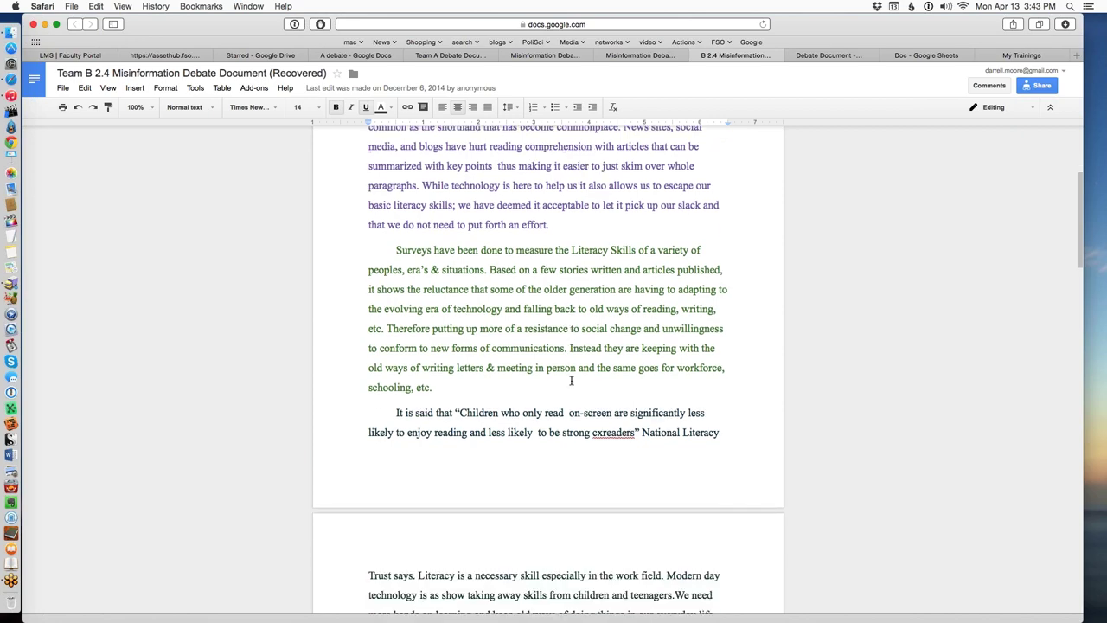
pyautogui.scroll(-3, 565, 377)
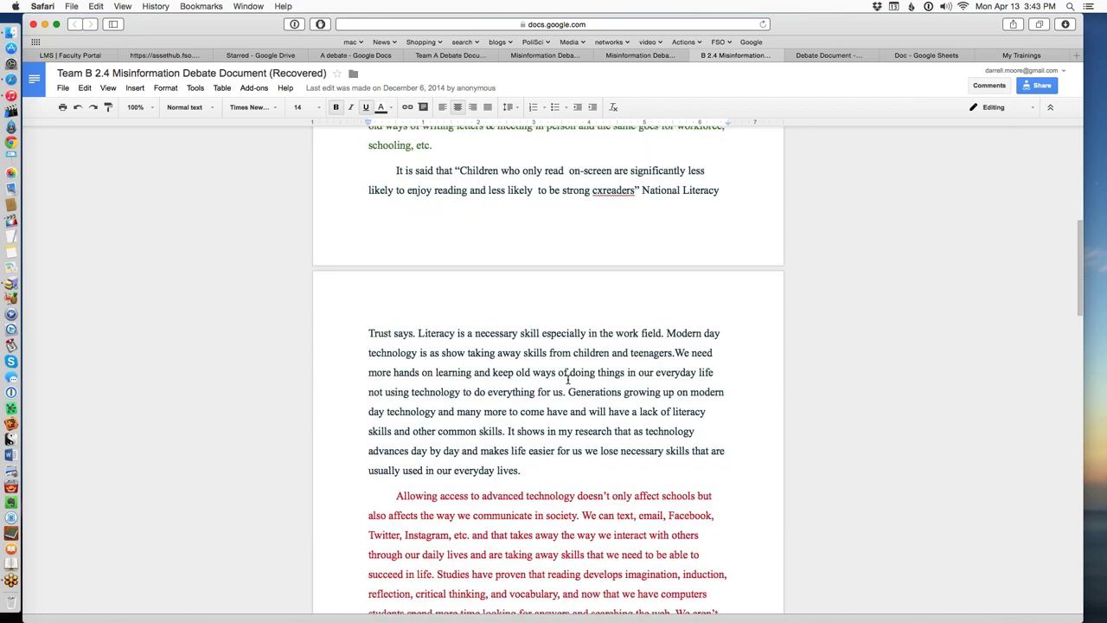
pyautogui.scroll(-4, 568, 377)
pyautogui.scroll(-12, 568, 378)
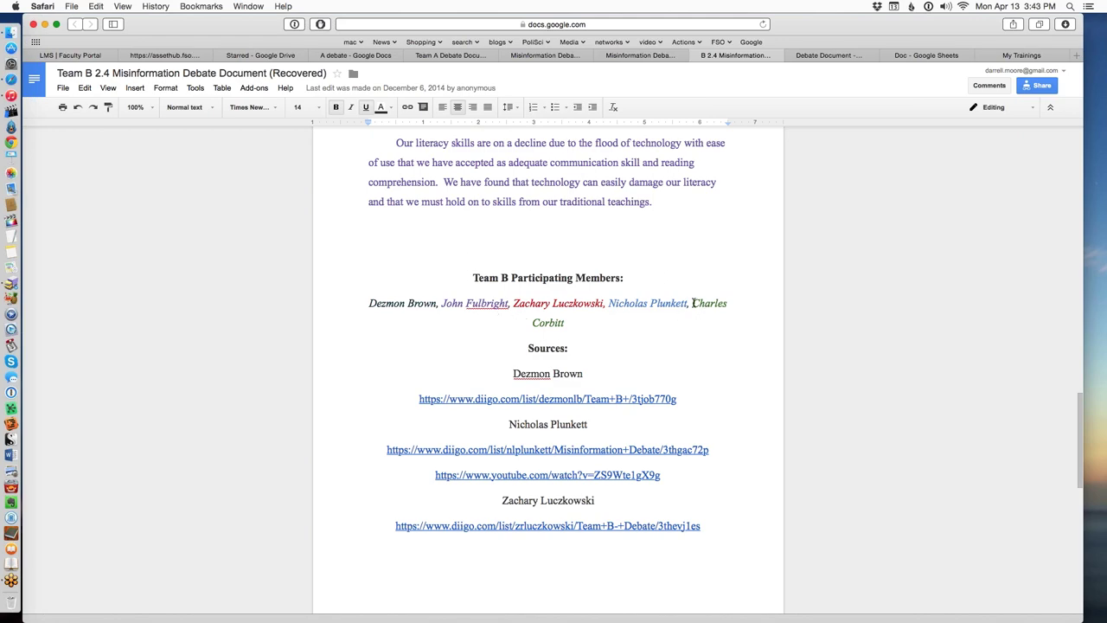
pyautogui.scroll(20, 559, 251)
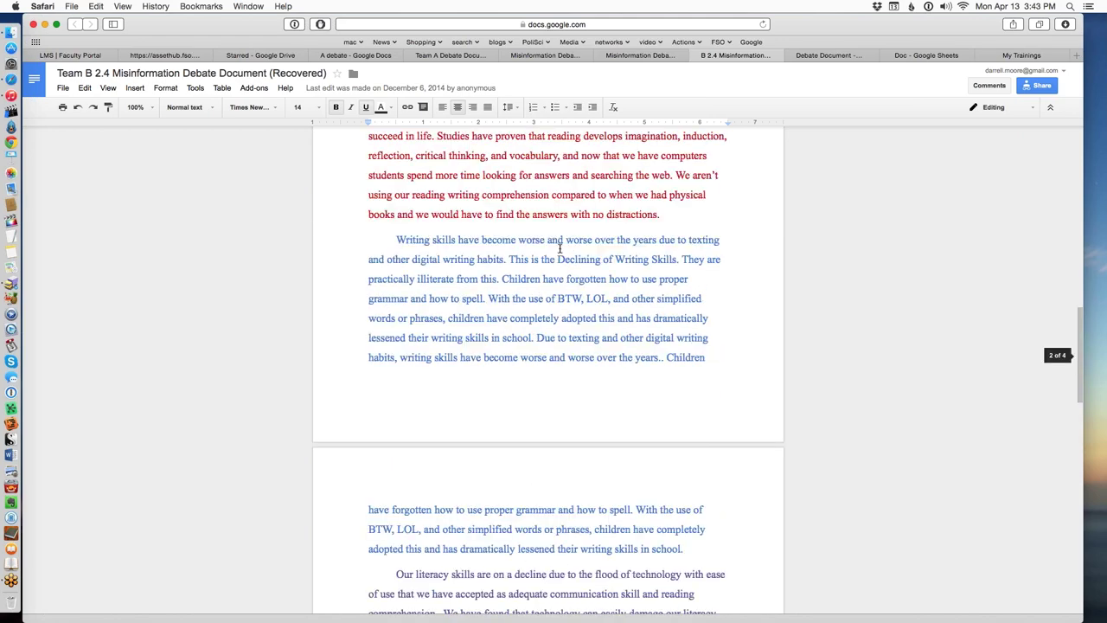
pyautogui.scroll(-15, 561, 242)
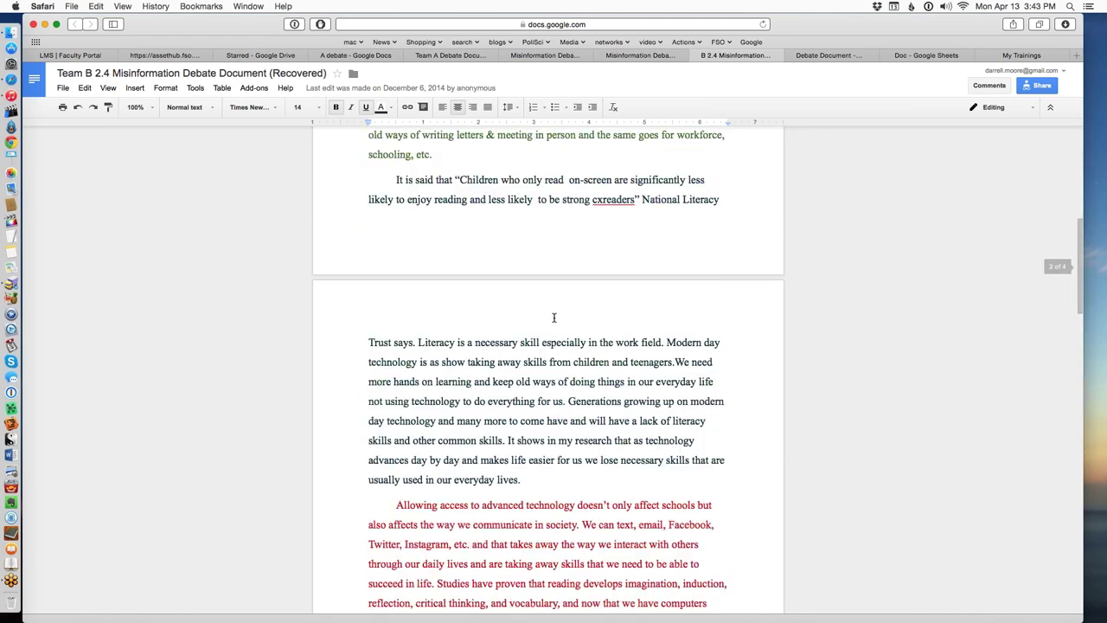
pyautogui.scroll(-10, 590, 321)
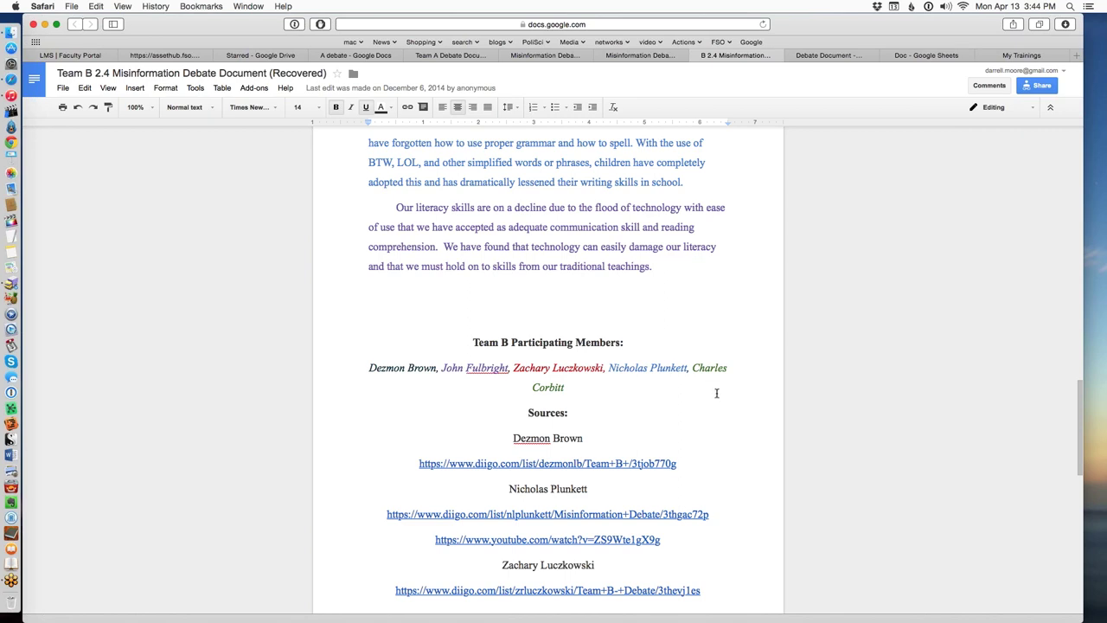
pyautogui.scroll(-2, 716, 394)
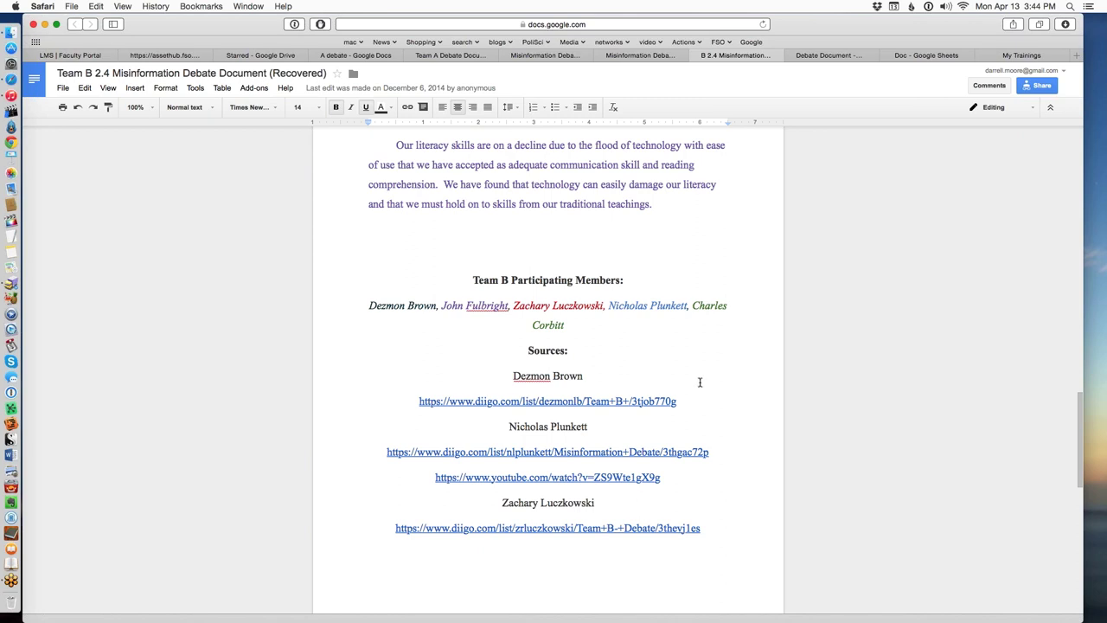
pyautogui.scroll(-6, 711, 421)
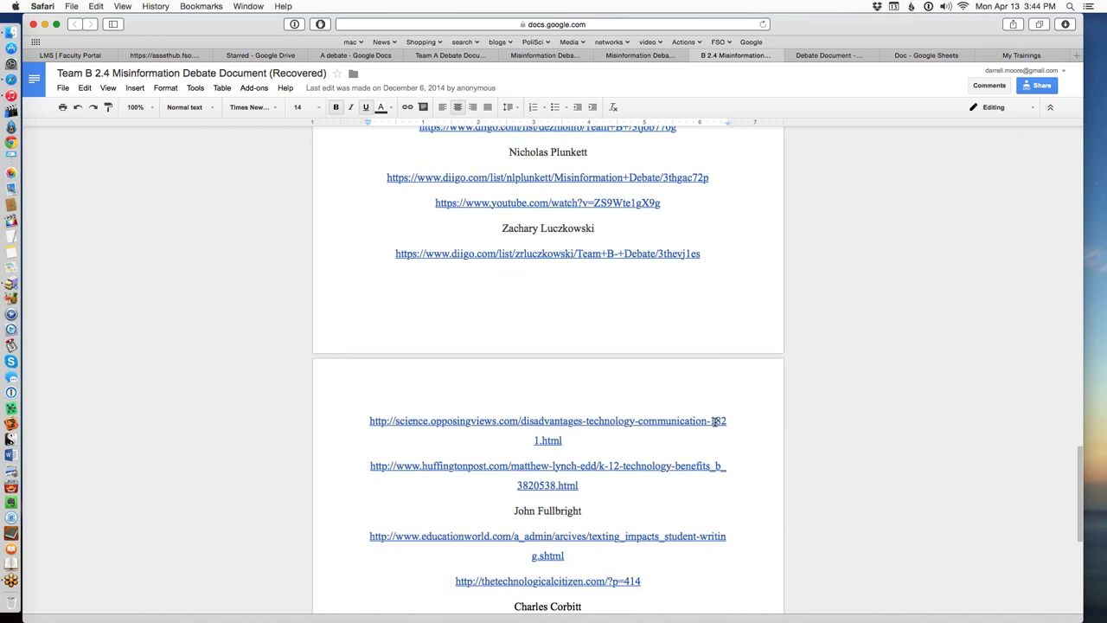
pyautogui.scroll(-3, 715, 423)
pyautogui.scroll(-2, 715, 423)
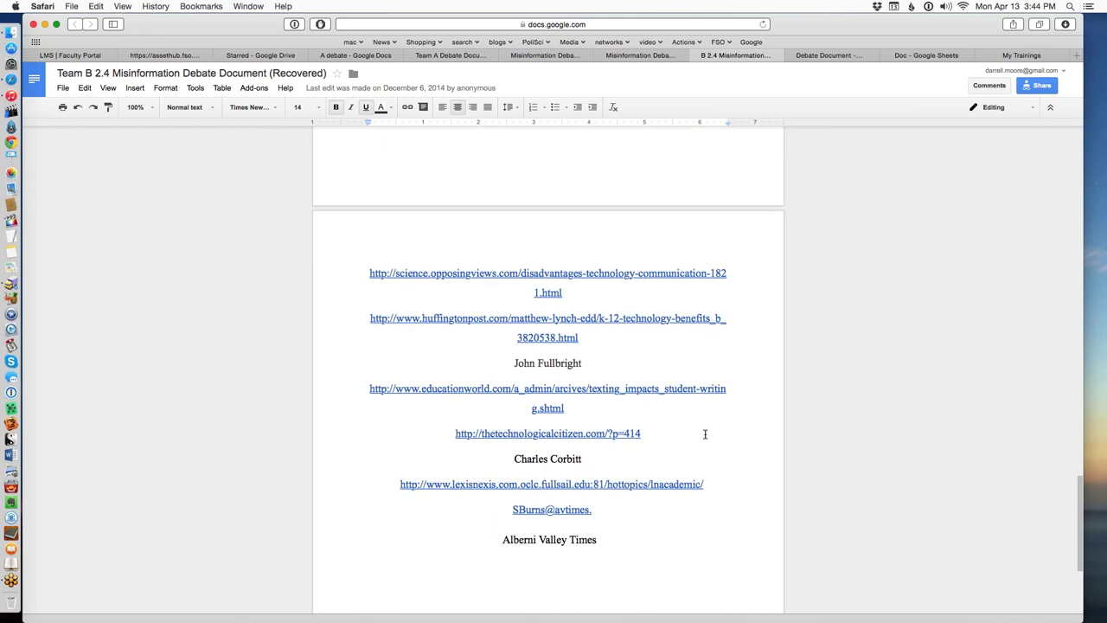
pyautogui.scroll(-1, 696, 502)
pyautogui.scroll(-5, 687, 471)
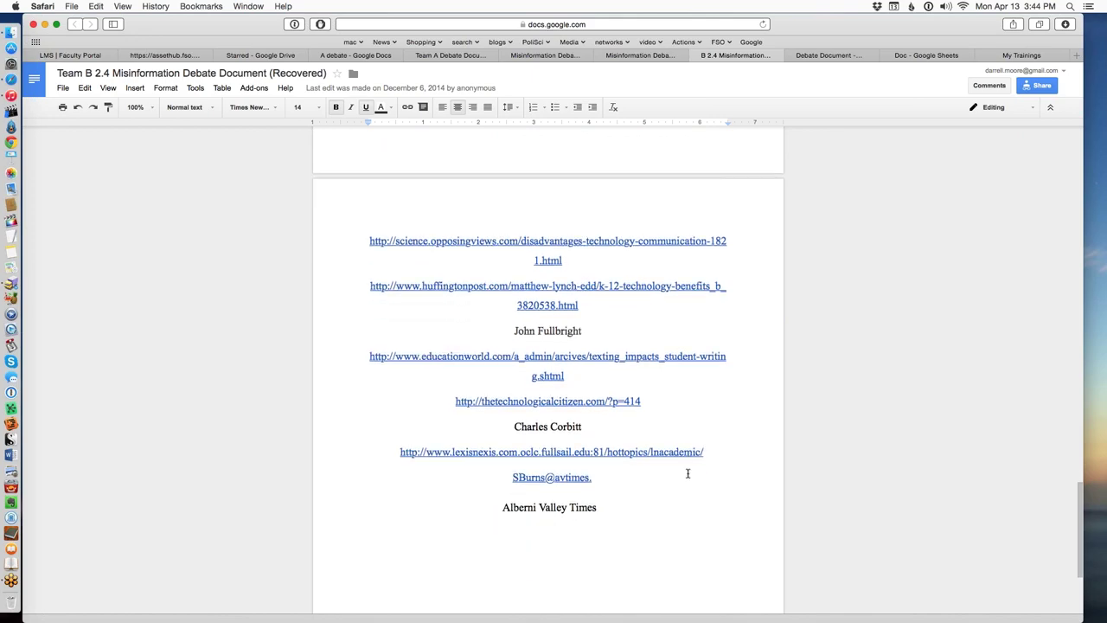
pyautogui.scroll(10, 642, 378)
pyautogui.scroll(20, 631, 374)
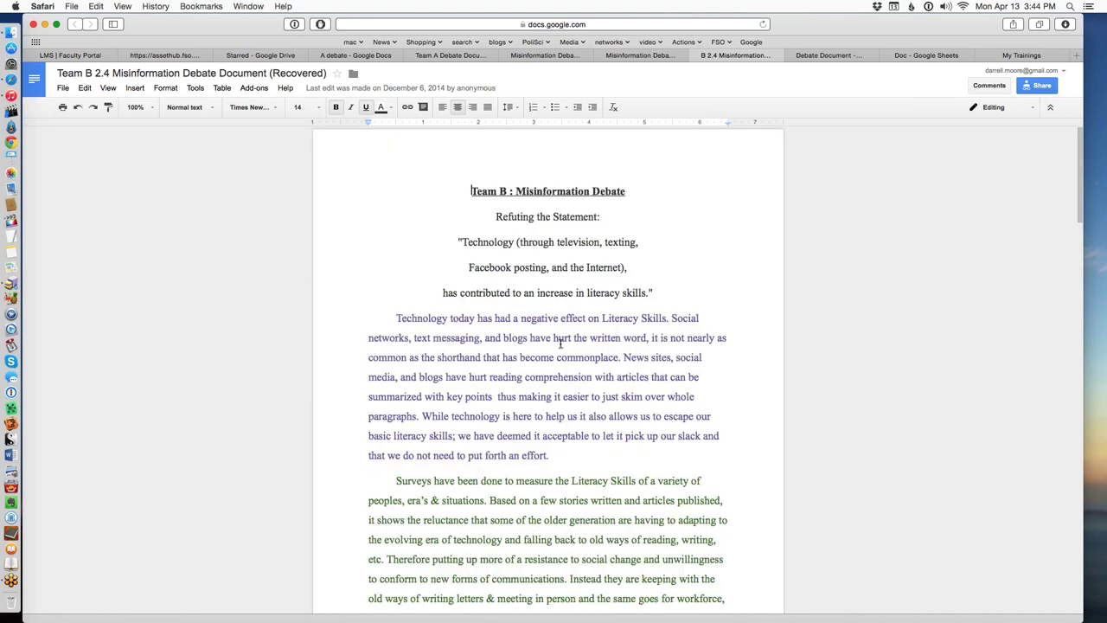
pyautogui.scroll(-3, 560, 343)
pyautogui.scroll(-20, 572, 467)
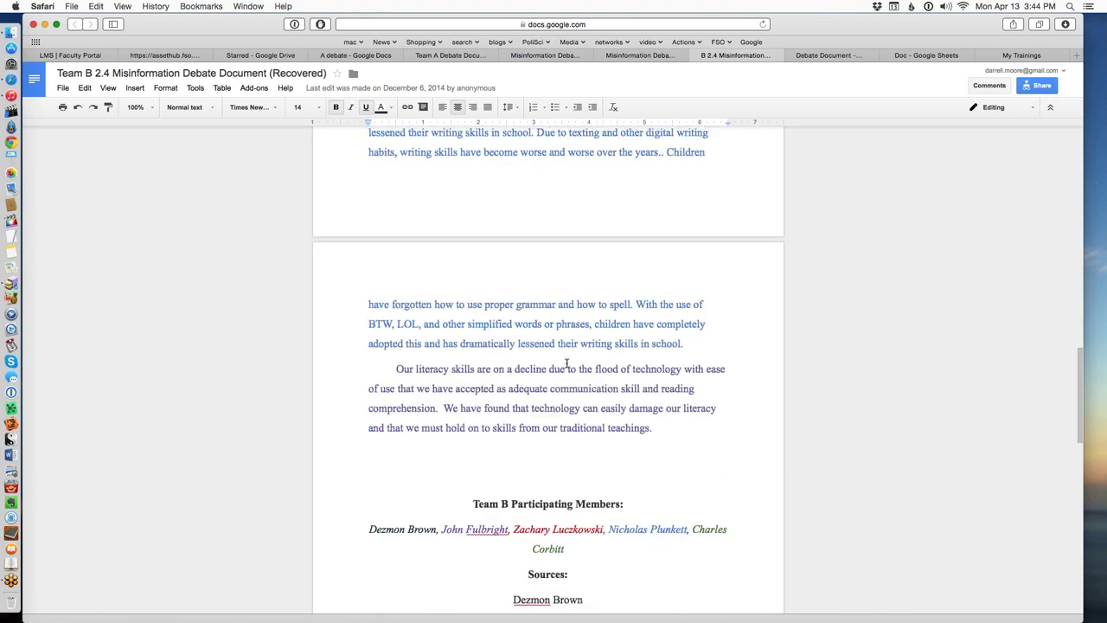
pyautogui.scroll(4, 548, 277)
pyautogui.moveTo(518, 223); pyautogui.dragTo(585, 251)
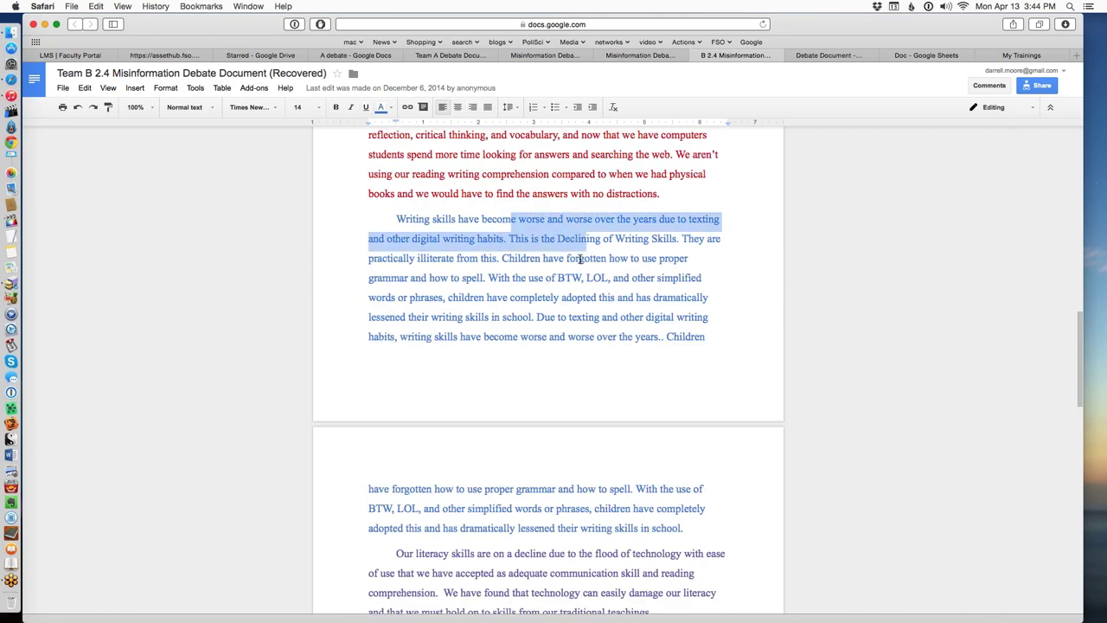
pyautogui.scroll(-12, 592, 333)
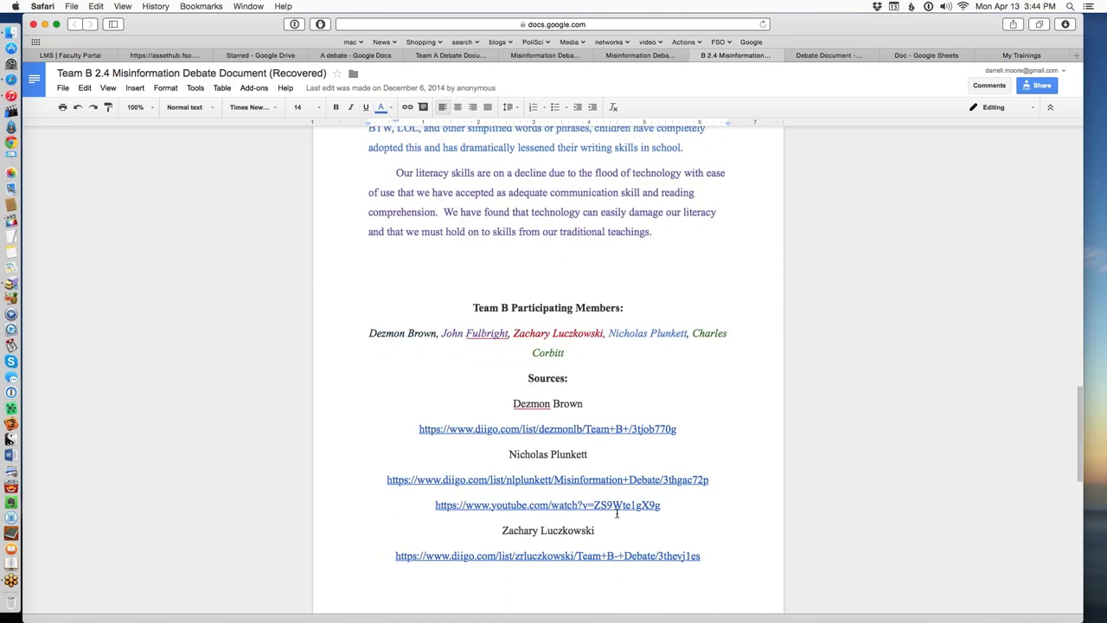
pyautogui.scroll(-10, 617, 514)
pyautogui.scroll(10, 643, 524)
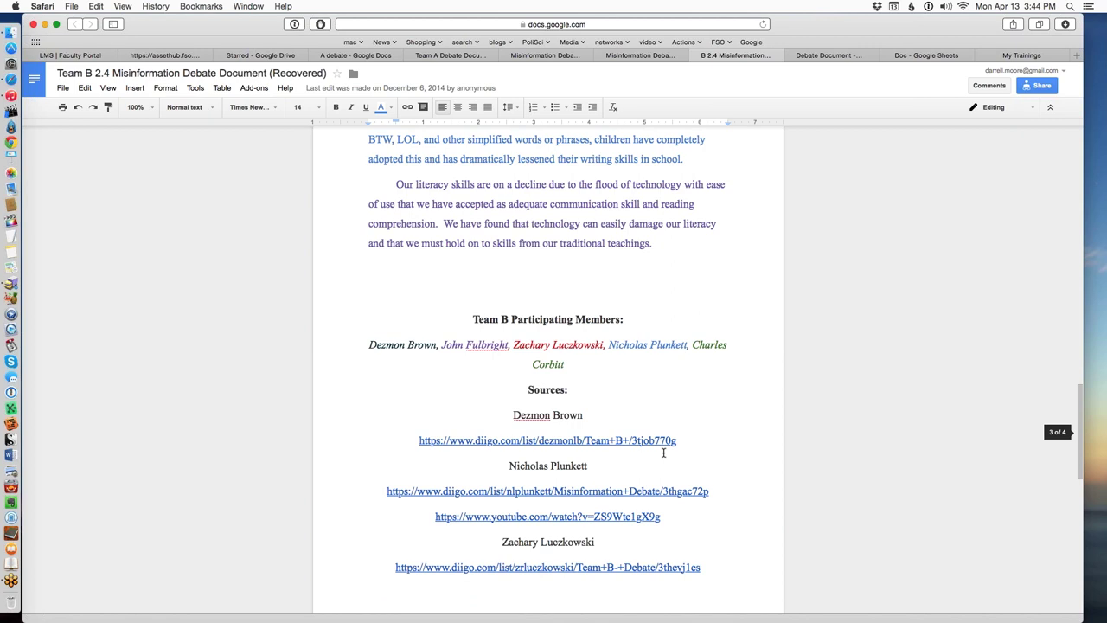
# Open the Team C Debate Document and mark a passage in its Team C Decision paragraph.
pyautogui.click(835, 57)
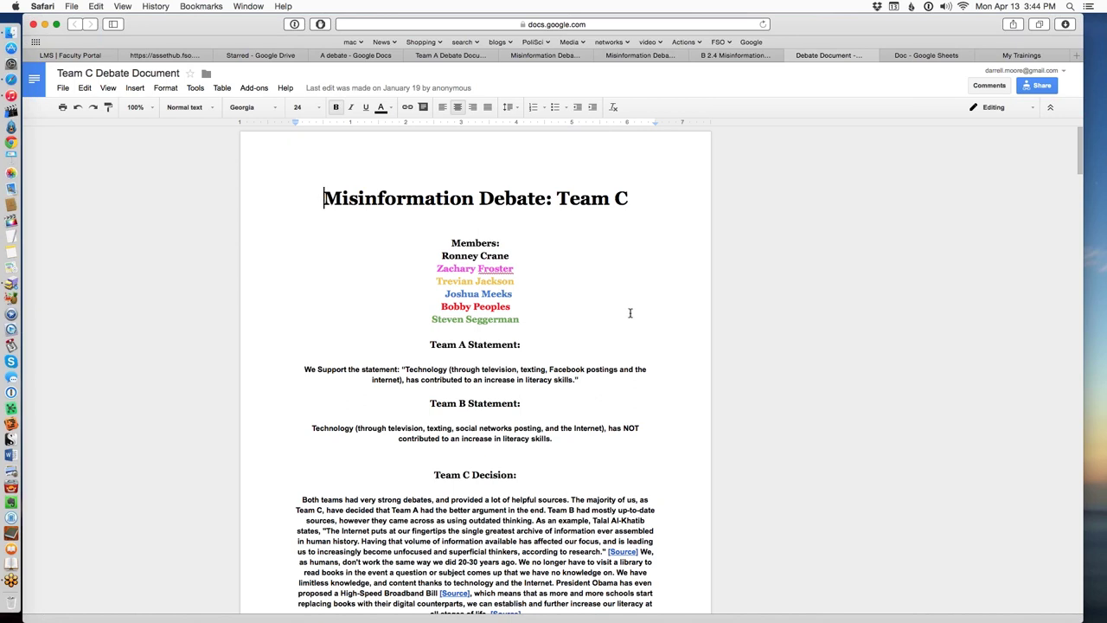
pyautogui.scroll(-3, 626, 313)
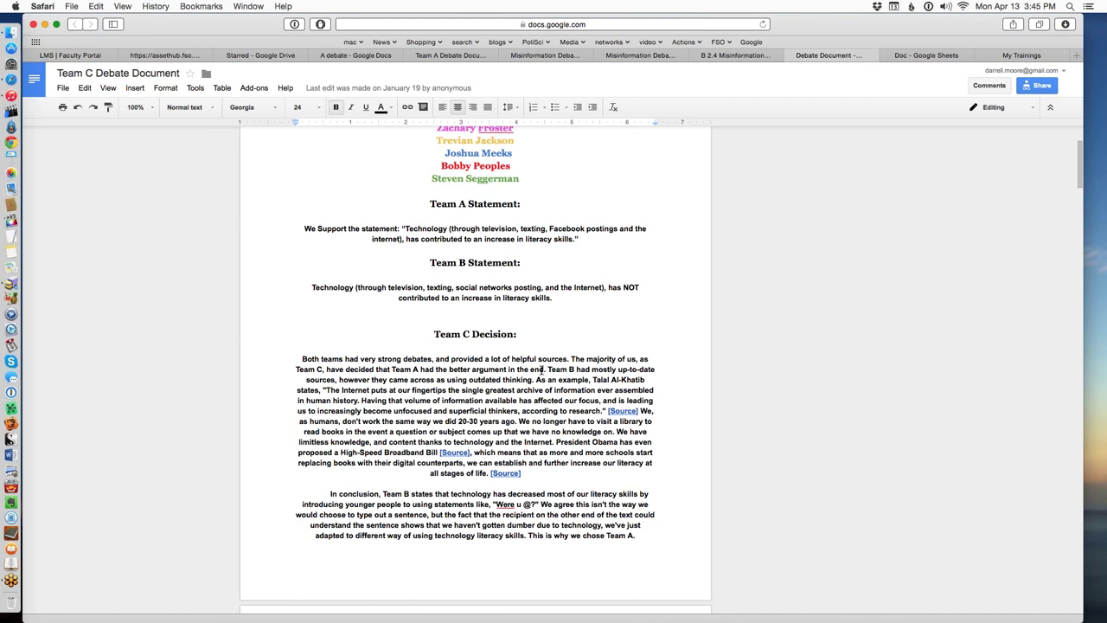
pyautogui.moveTo(495, 370); pyautogui.dragTo(501, 380)
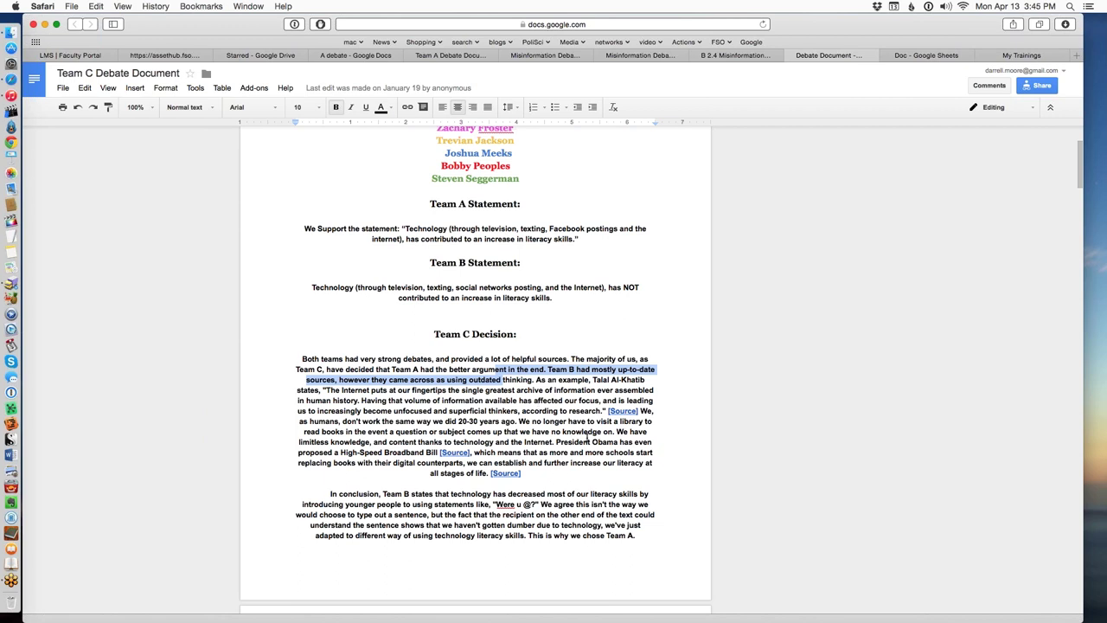
pyautogui.click(593, 429)
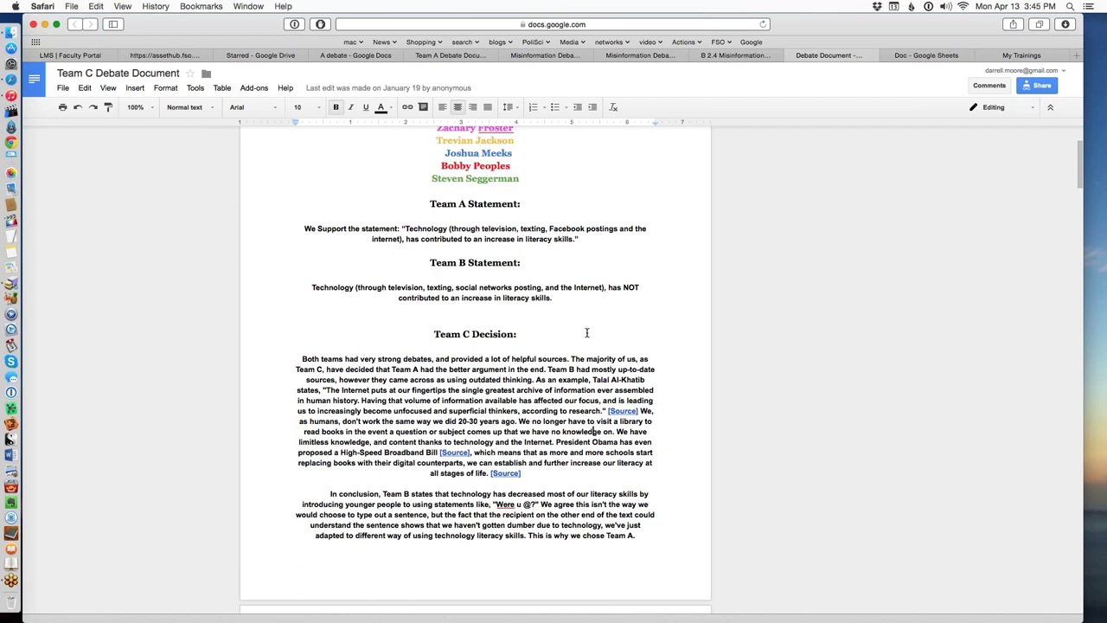
pyautogui.scroll(3, 587, 333)
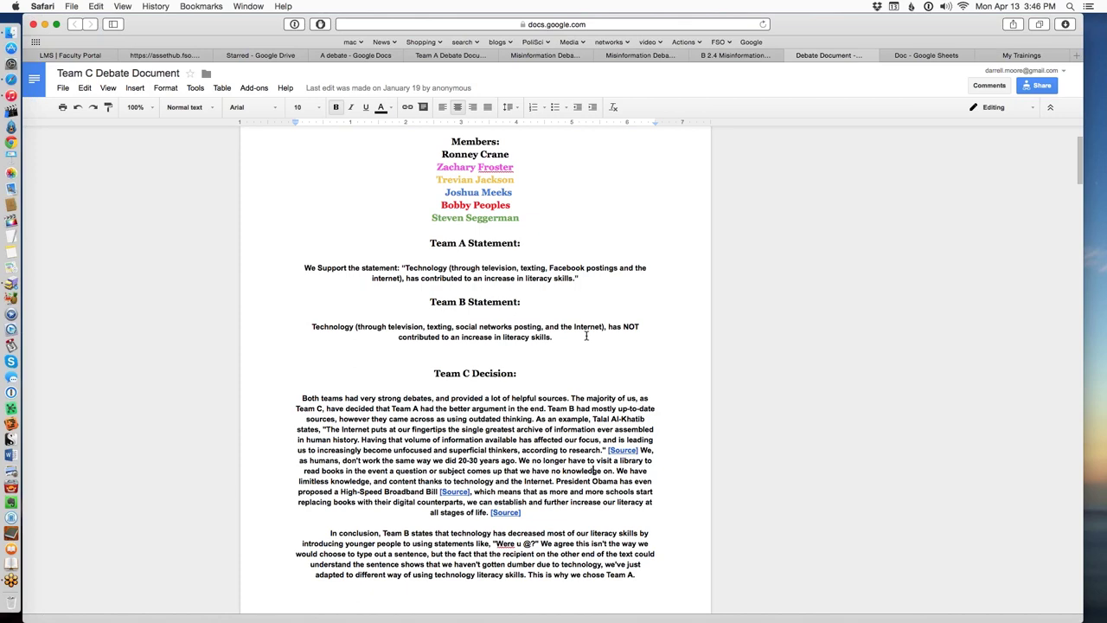
pyautogui.scroll(-2, 601, 455)
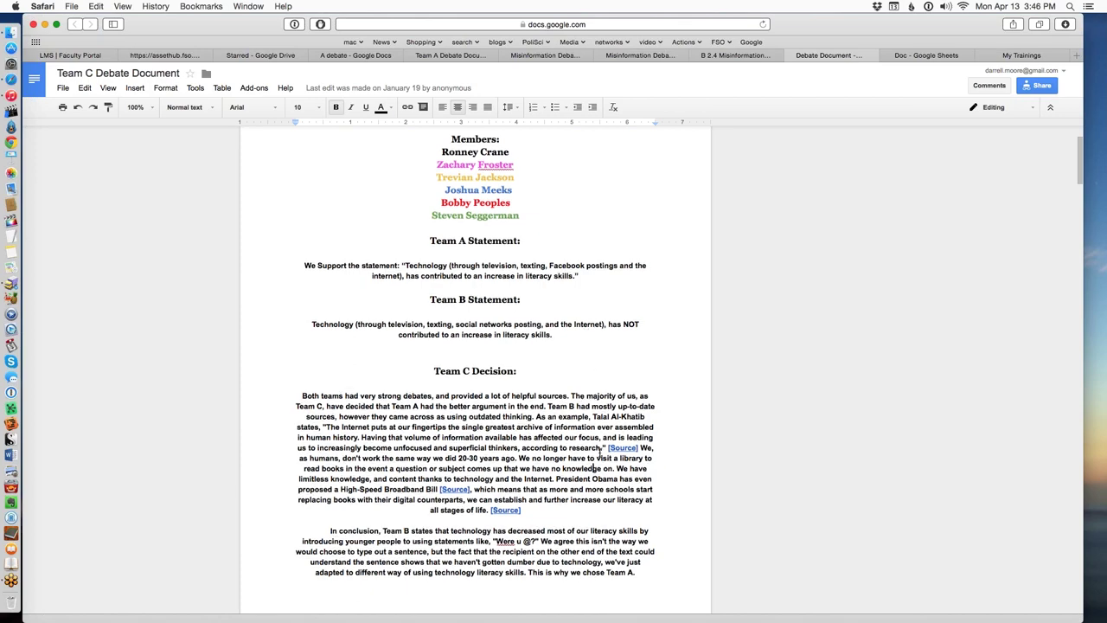
pyautogui.scroll(-4, 598, 445)
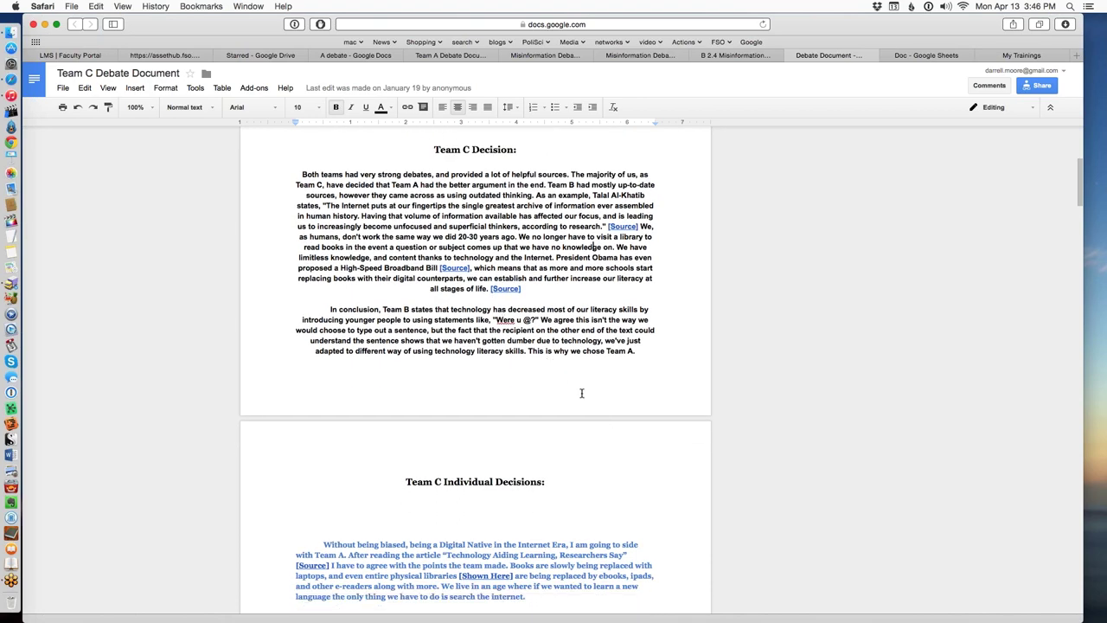
pyautogui.scroll(-5, 584, 394)
pyautogui.scroll(-4, 586, 497)
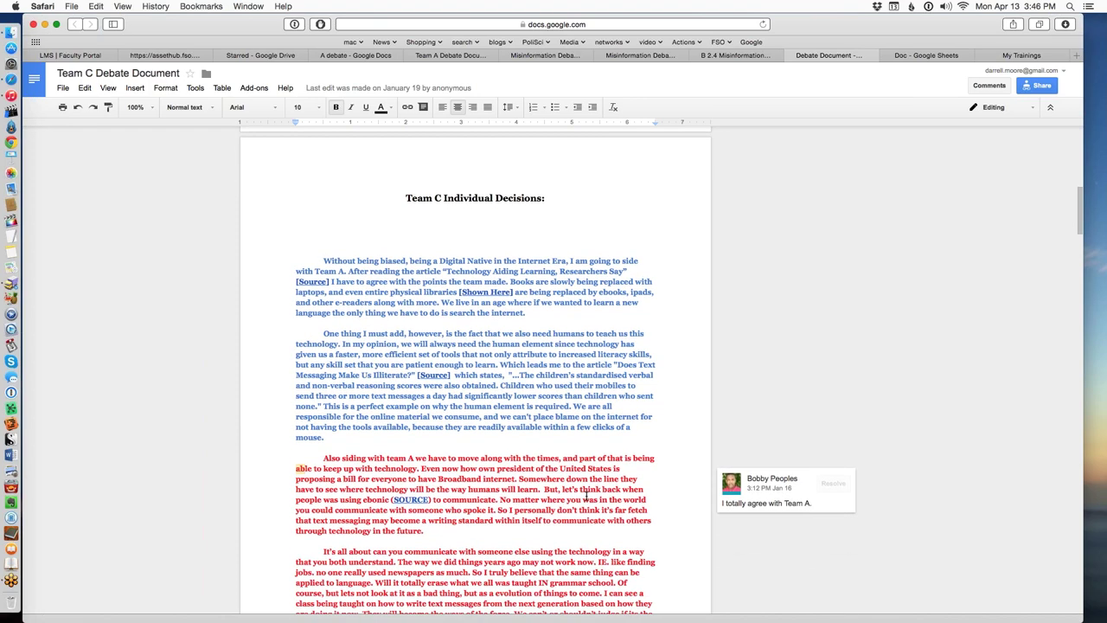
pyautogui.scroll(-3, 585, 496)
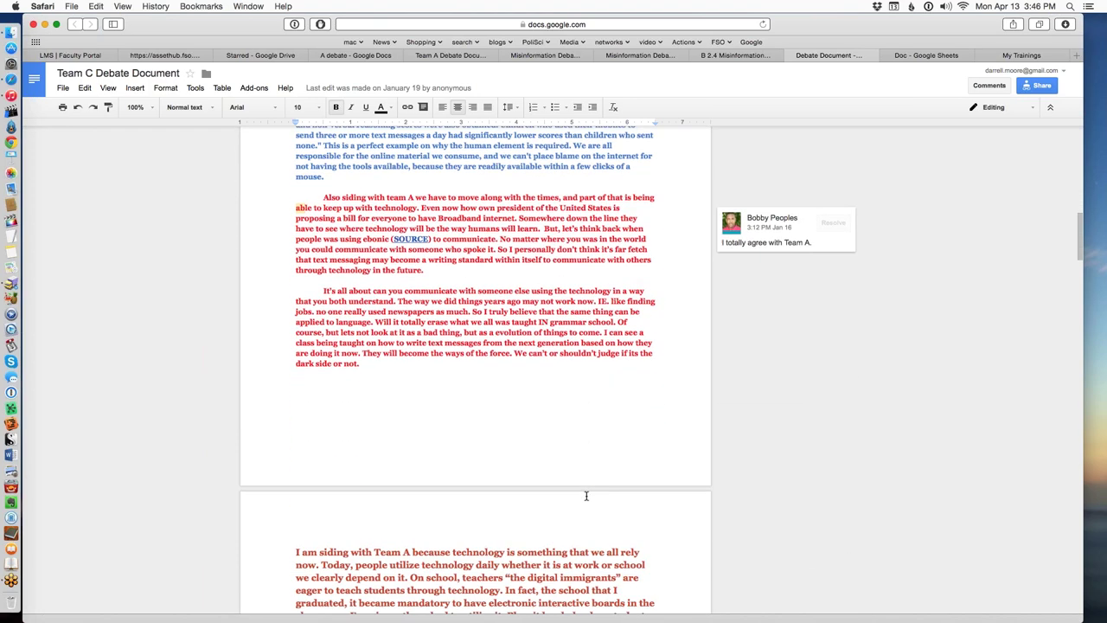
pyautogui.scroll(-2, 585, 496)
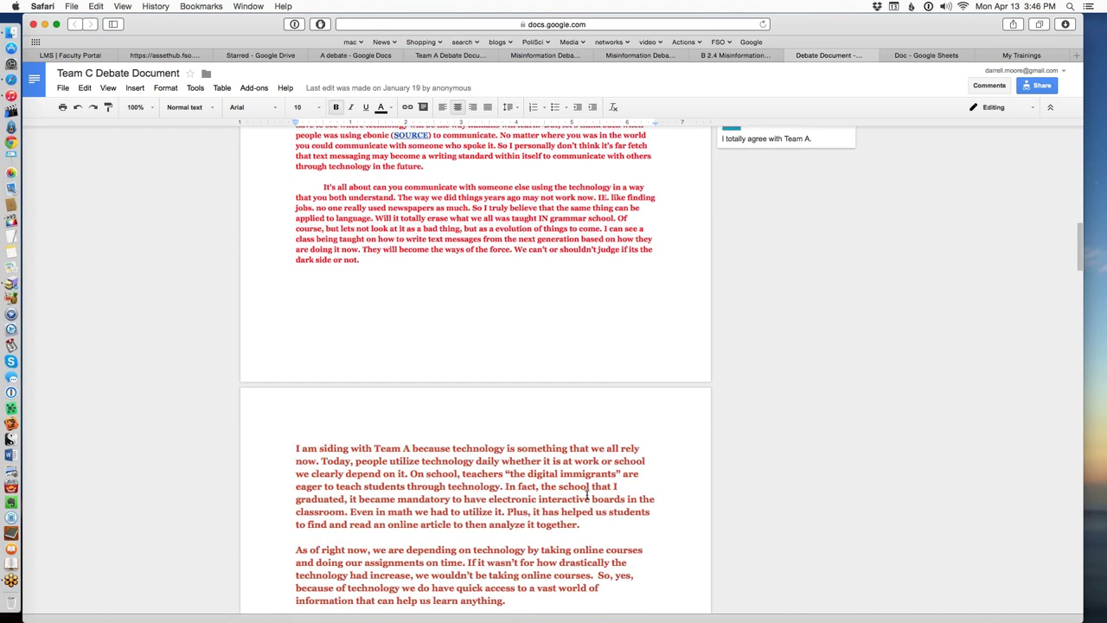
pyautogui.scroll(-2, 587, 495)
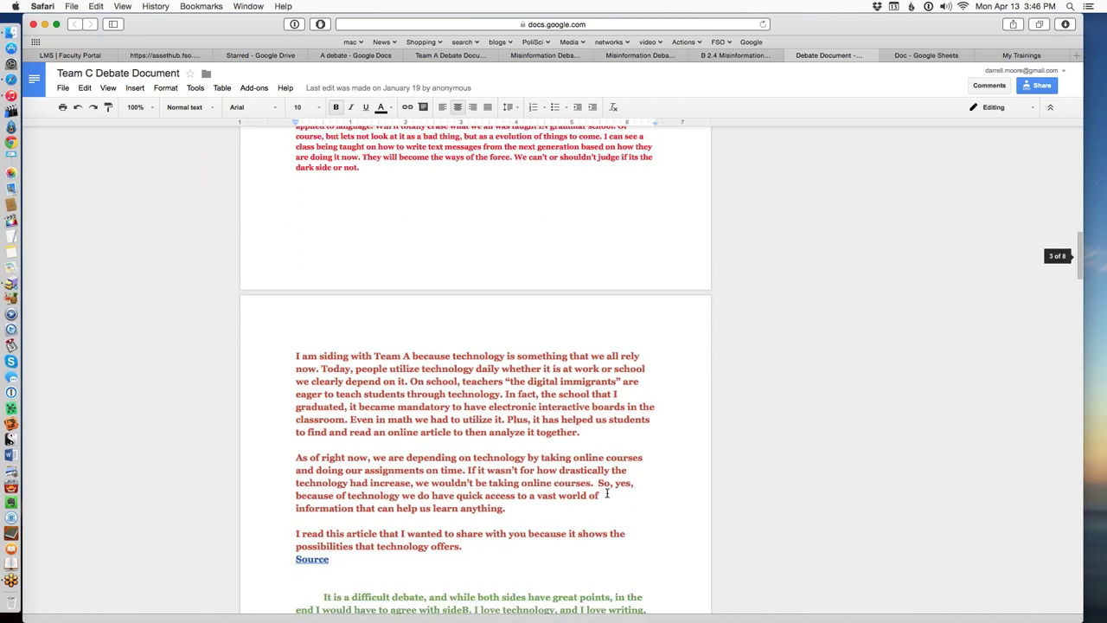
pyautogui.scroll(-1, 607, 493)
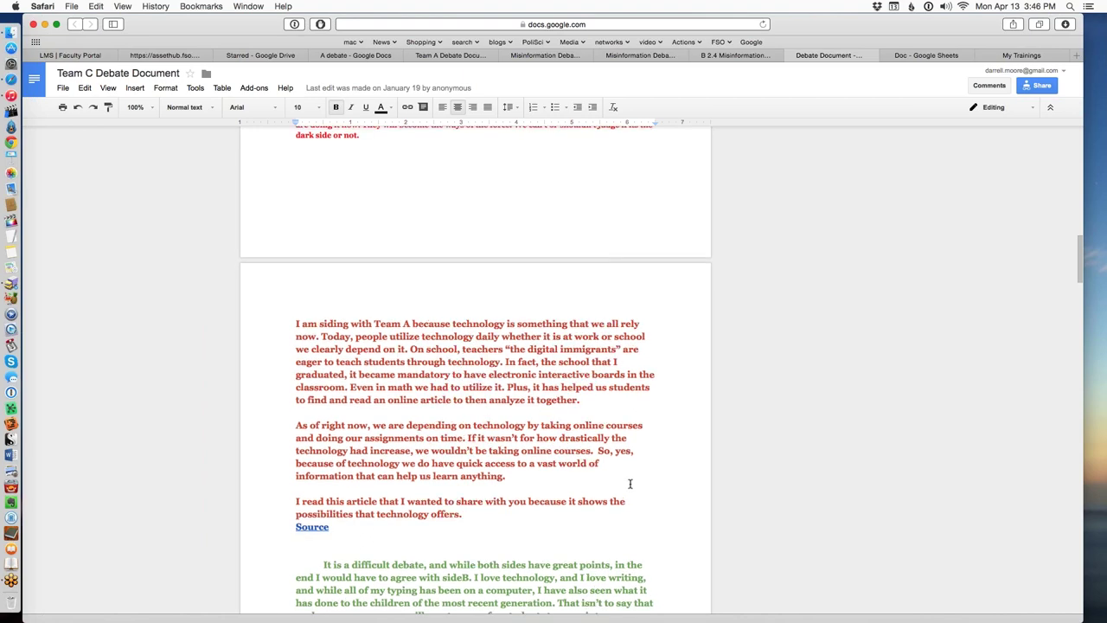
pyautogui.scroll(-5, 629, 484)
pyautogui.scroll(3, 629, 483)
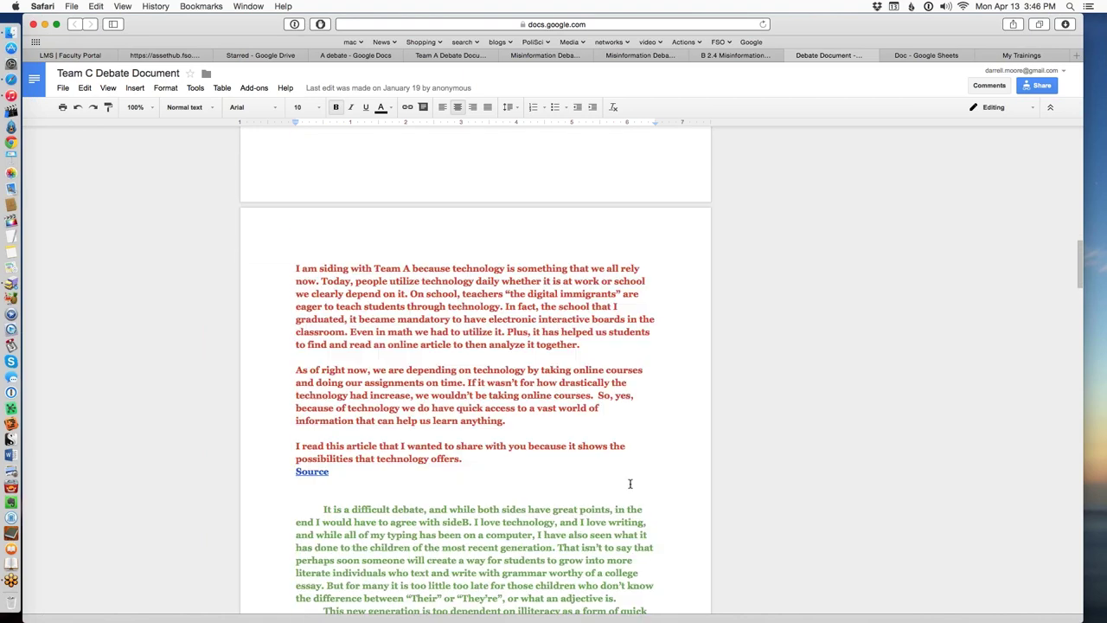
pyautogui.scroll(4, 629, 484)
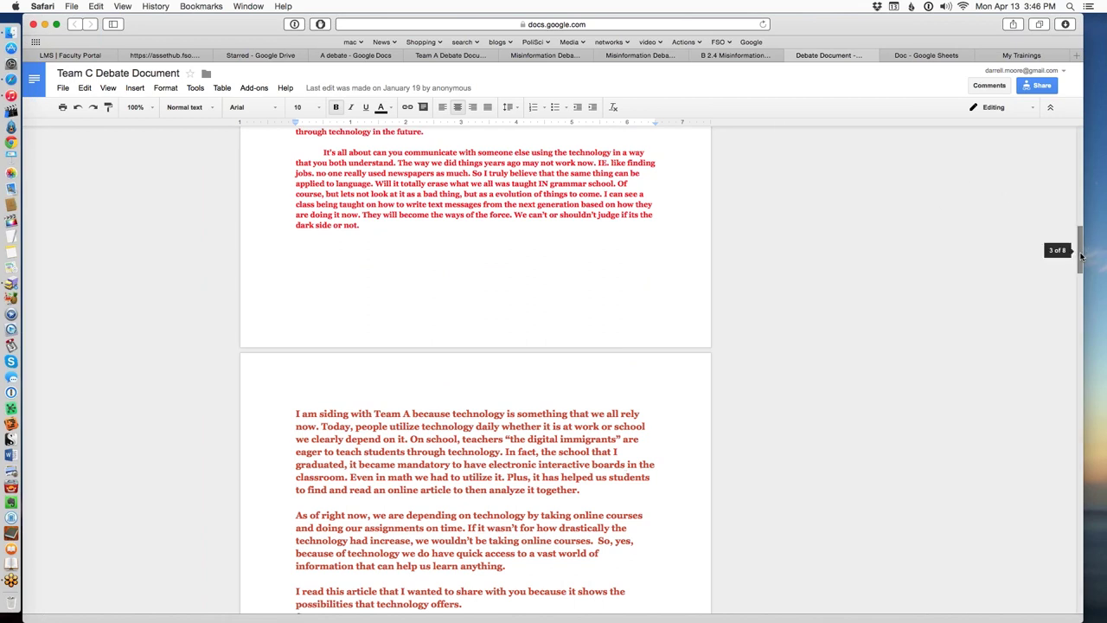
pyautogui.moveTo(1081, 250); pyautogui.dragTo(1069, 163)
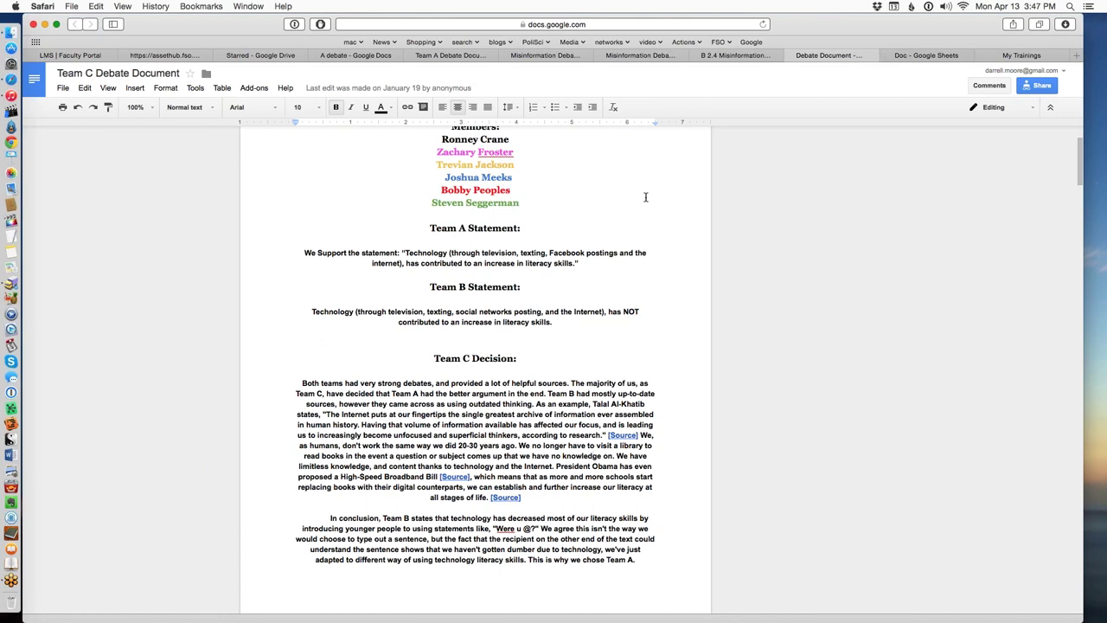
pyautogui.scroll(3, 640, 216)
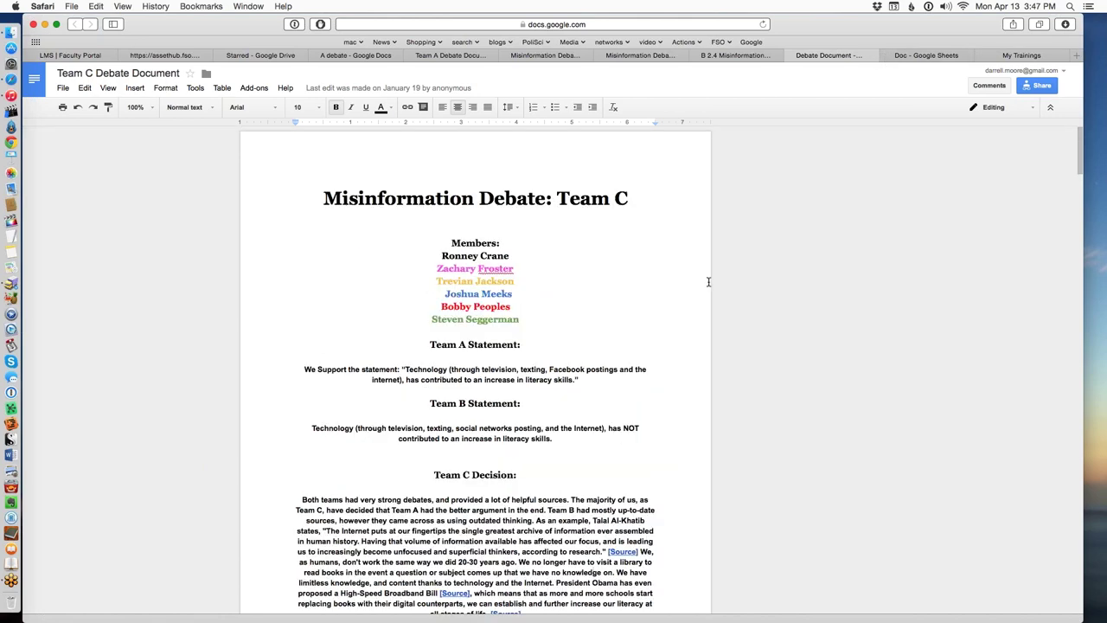
# Scroll through Team C's Doc debate review sheet, reading the Team A critiques and Team B pros and cons.
pyautogui.click(946, 55)
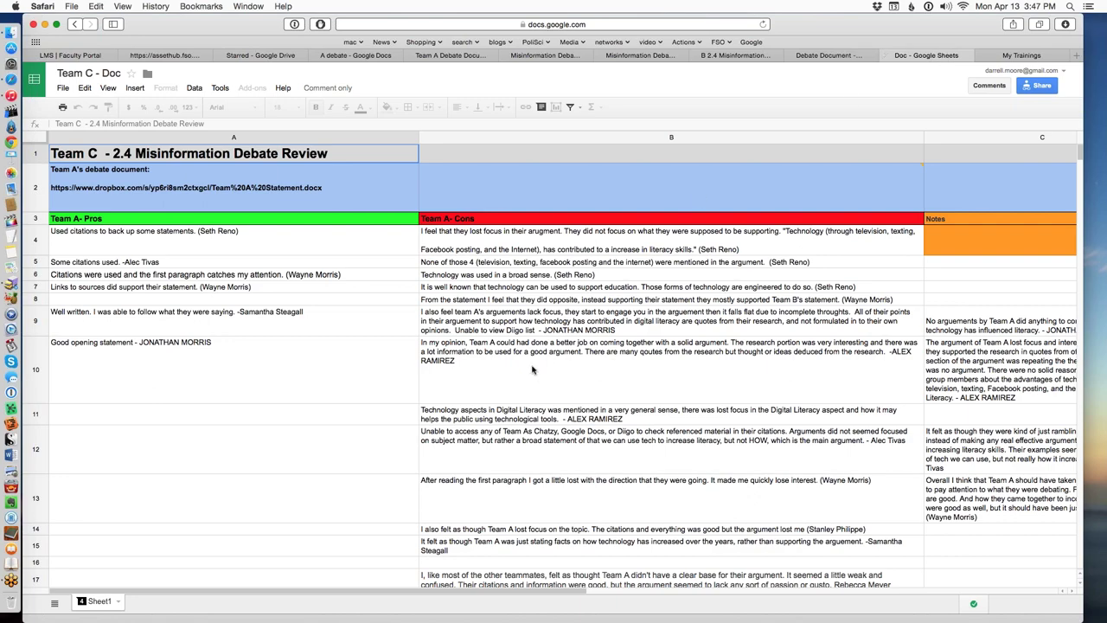
pyautogui.scroll(-5, 533, 370)
pyautogui.scroll(-2, 533, 370)
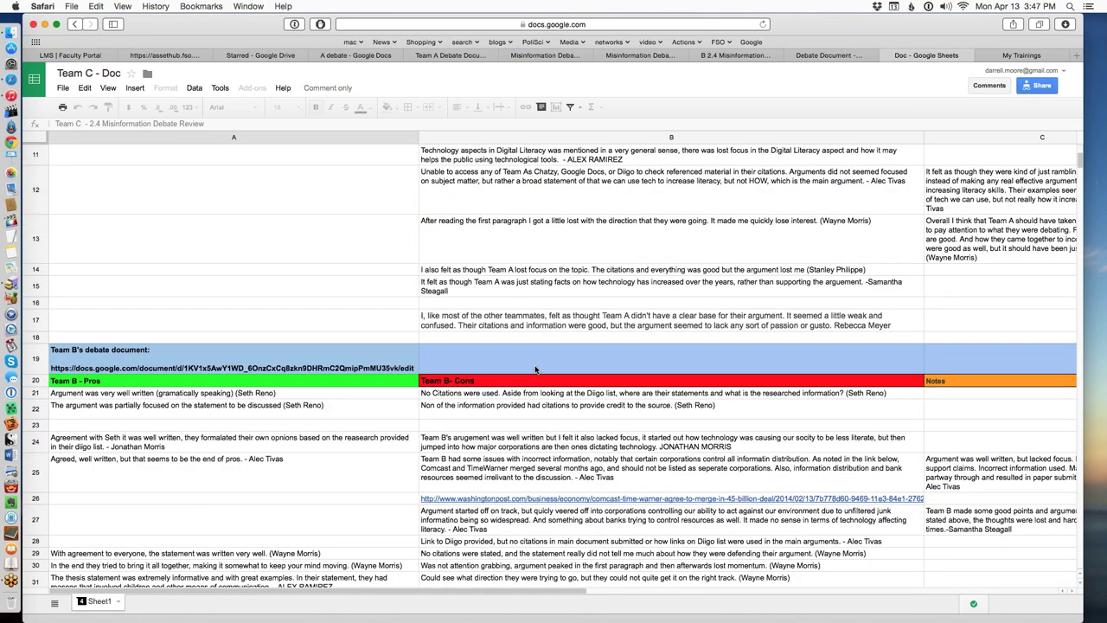
pyautogui.scroll(6, 534, 370)
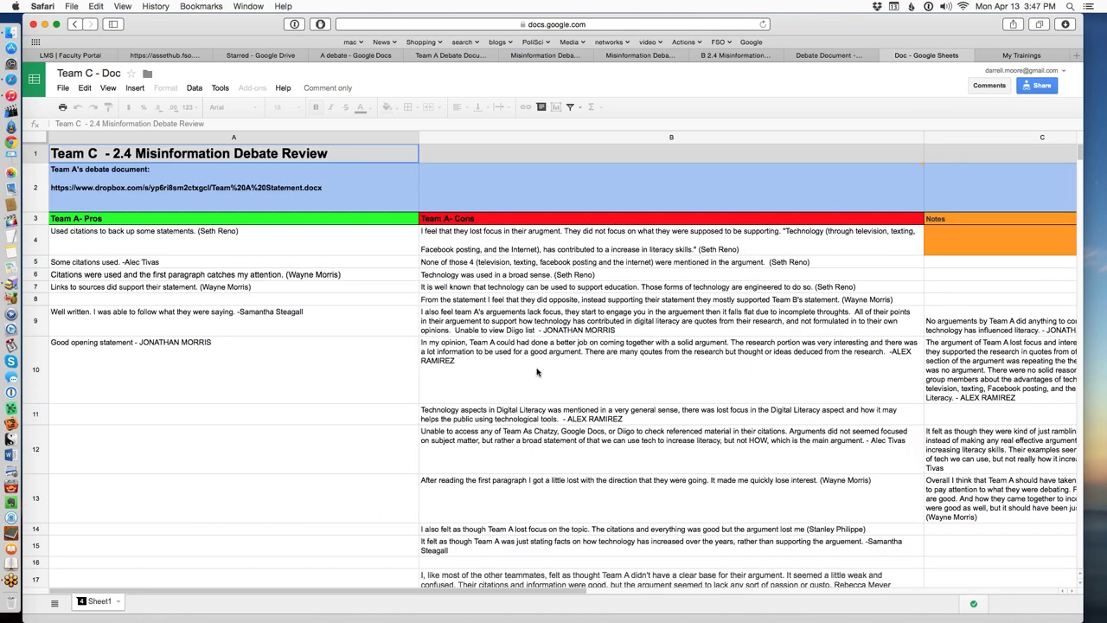
pyautogui.scroll(-10, 221, 260)
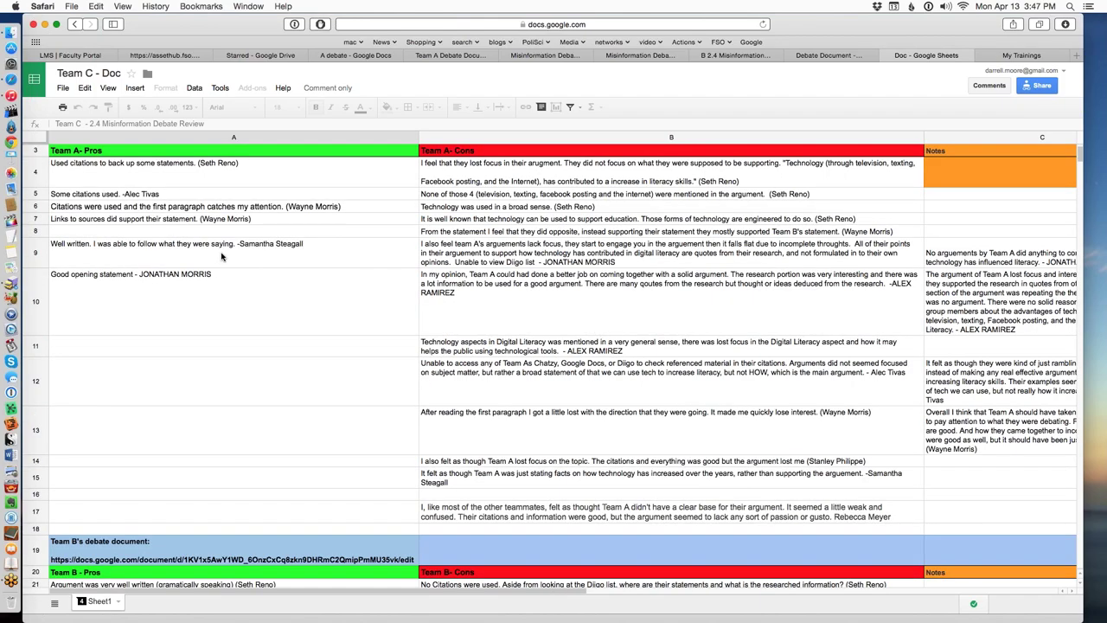
pyautogui.scroll(-2, 535, 292)
pyautogui.scroll(2, 536, 290)
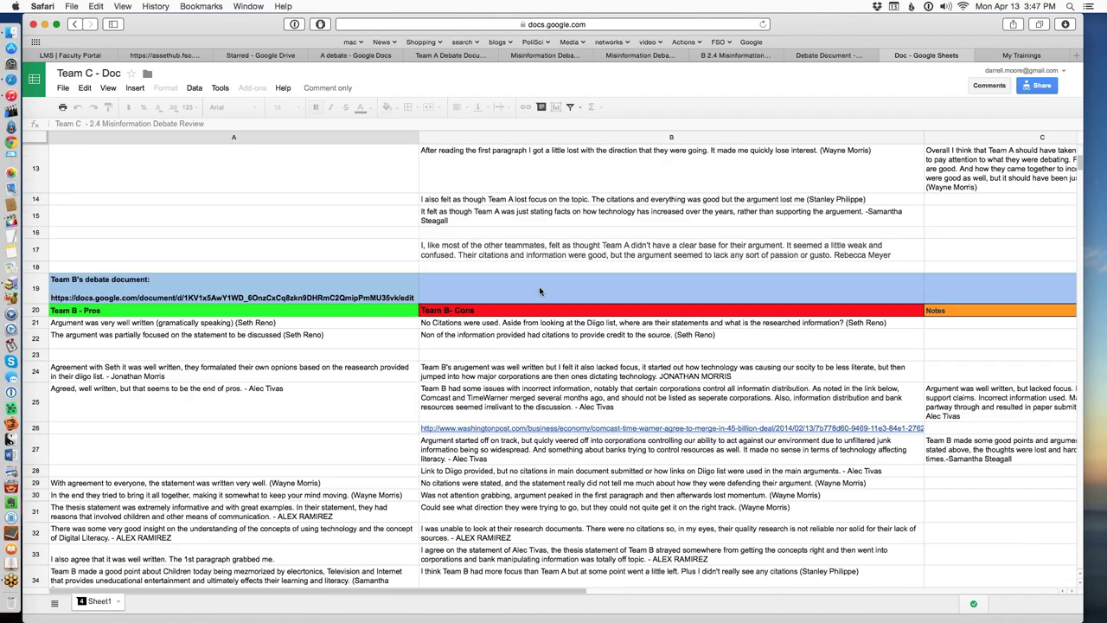
pyautogui.scroll(4, 553, 259)
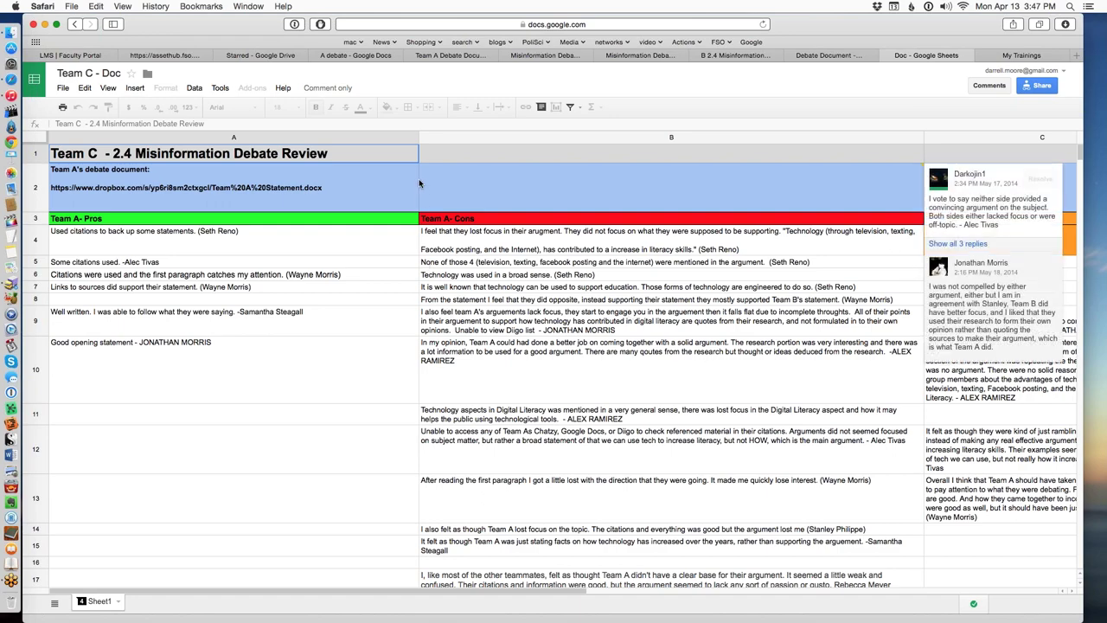
pyautogui.scroll(-3, 482, 337)
pyautogui.scroll(-15, 492, 346)
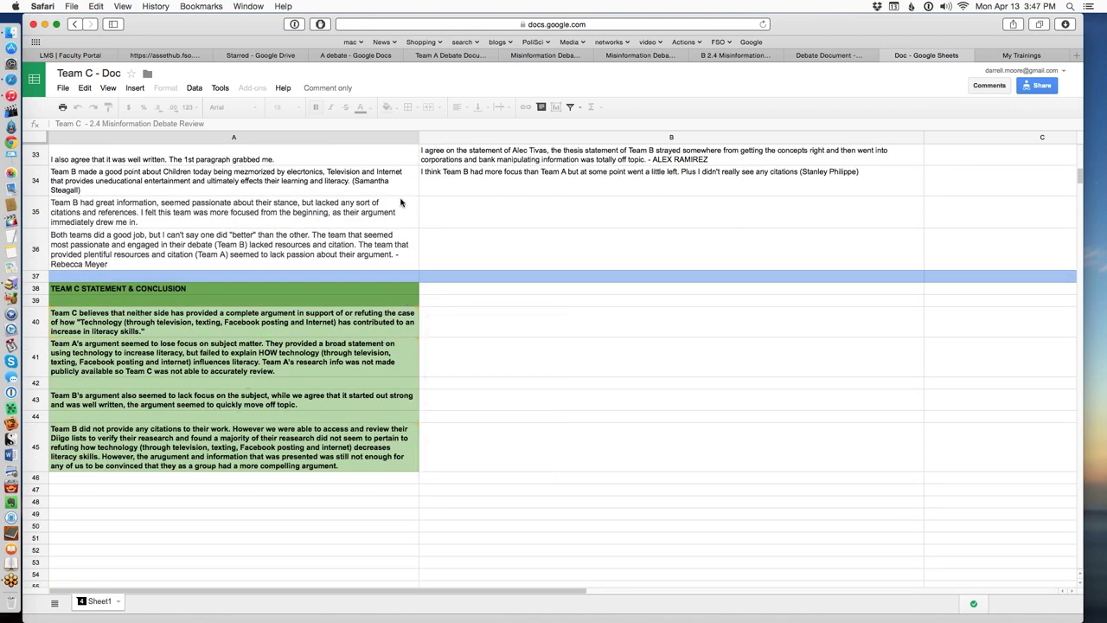
pyautogui.scroll(15, 400, 202)
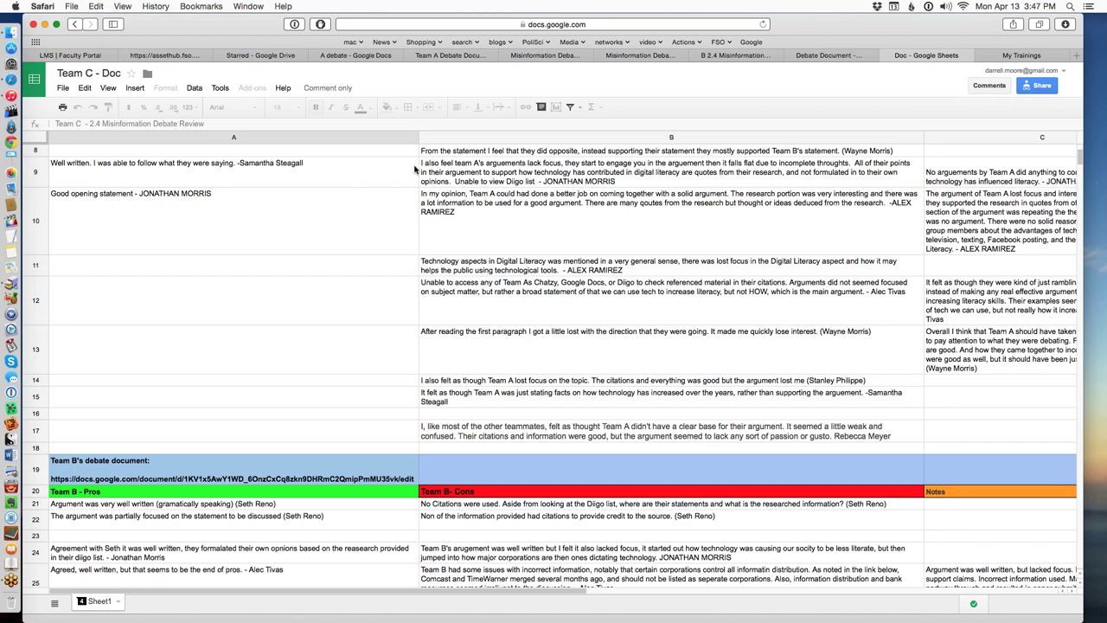
# Glance at the 2.4 Misinformation Debate assignment, then return to Google Drive's Starred files.
pyautogui.click(177, 58)
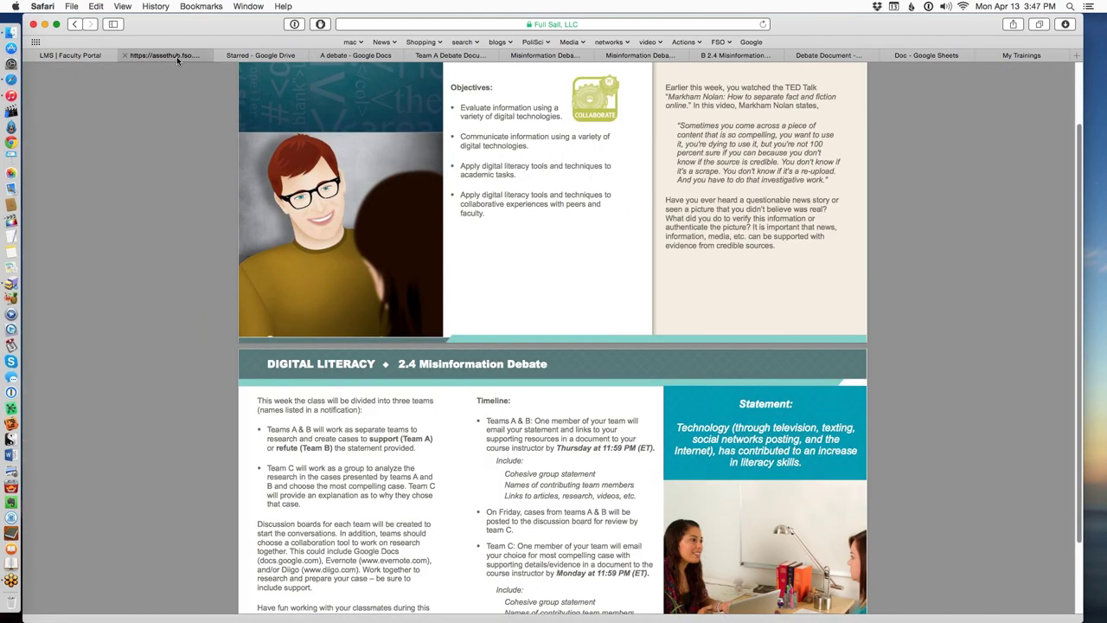
pyautogui.click(278, 57)
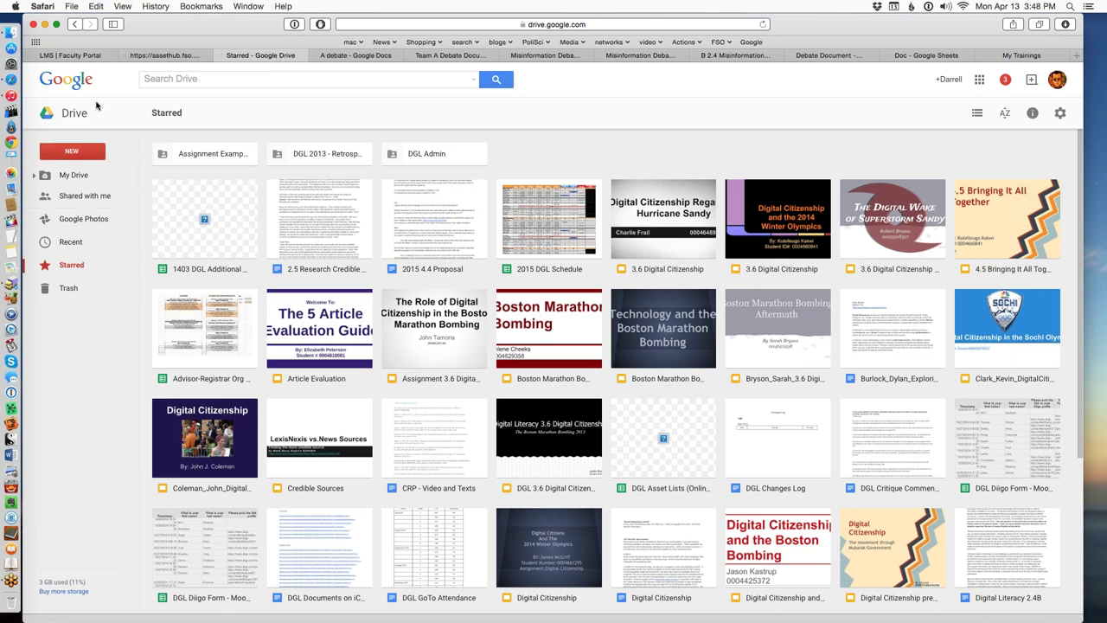
# Create a blank Google Docs document from Drive's New menu.
pyautogui.click(74, 155)
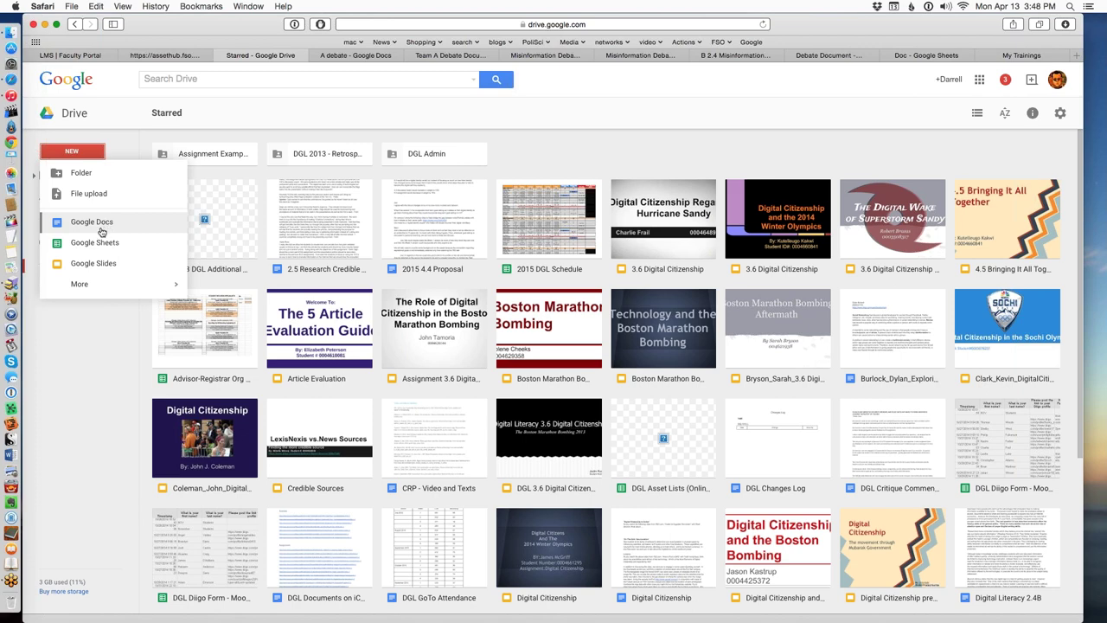
pyautogui.click(100, 225)
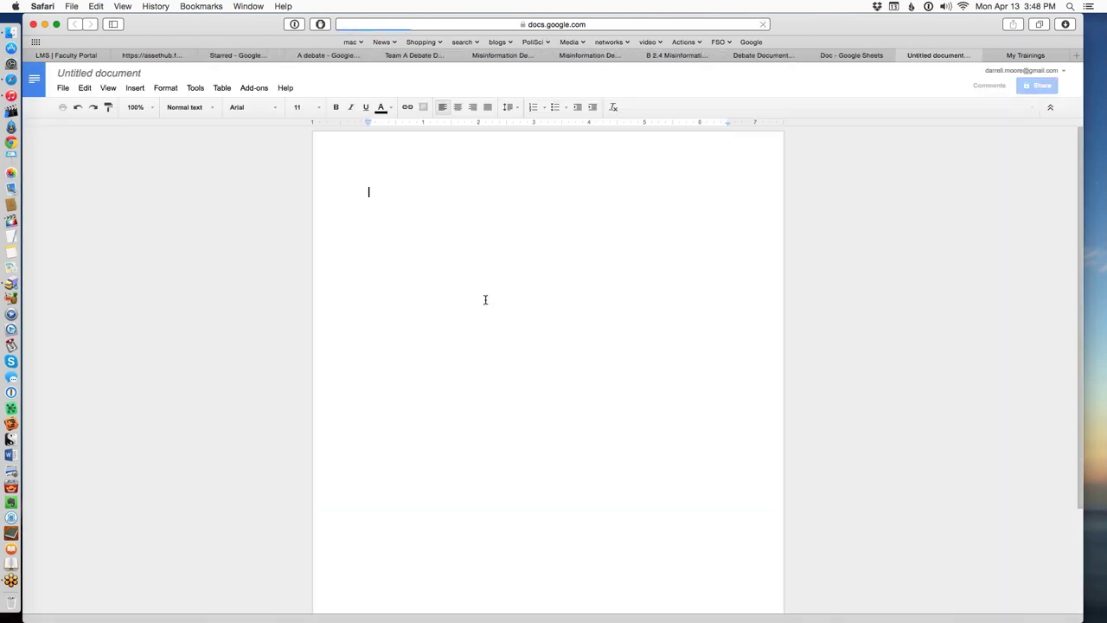
# Rename the untitled document to 'Team Statement'.
pyautogui.click(138, 74)
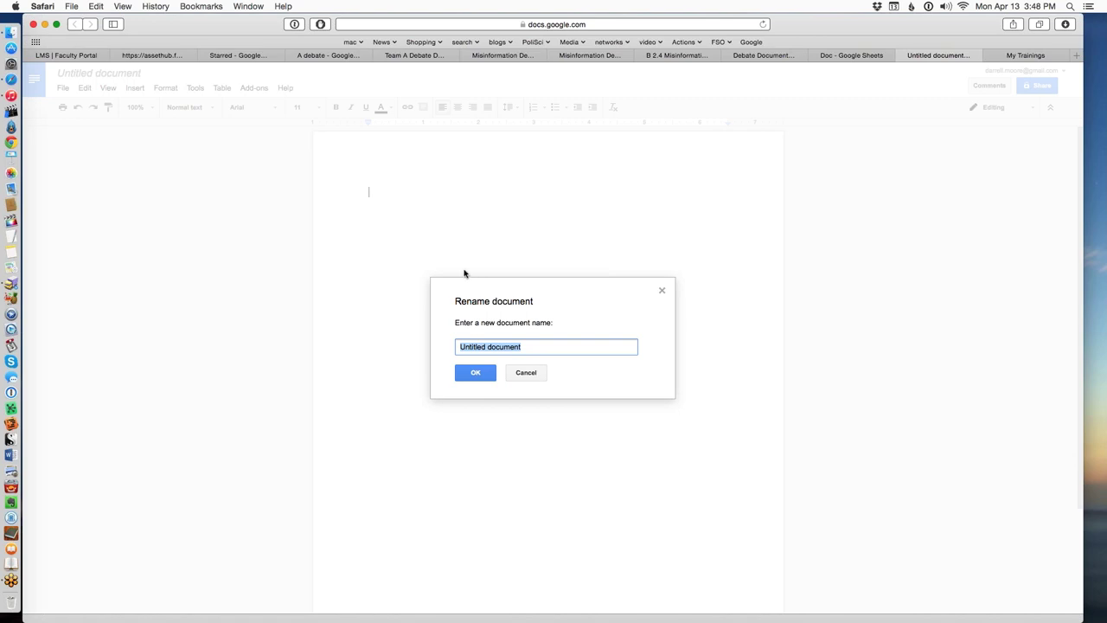
pyautogui.write('Team Statement')
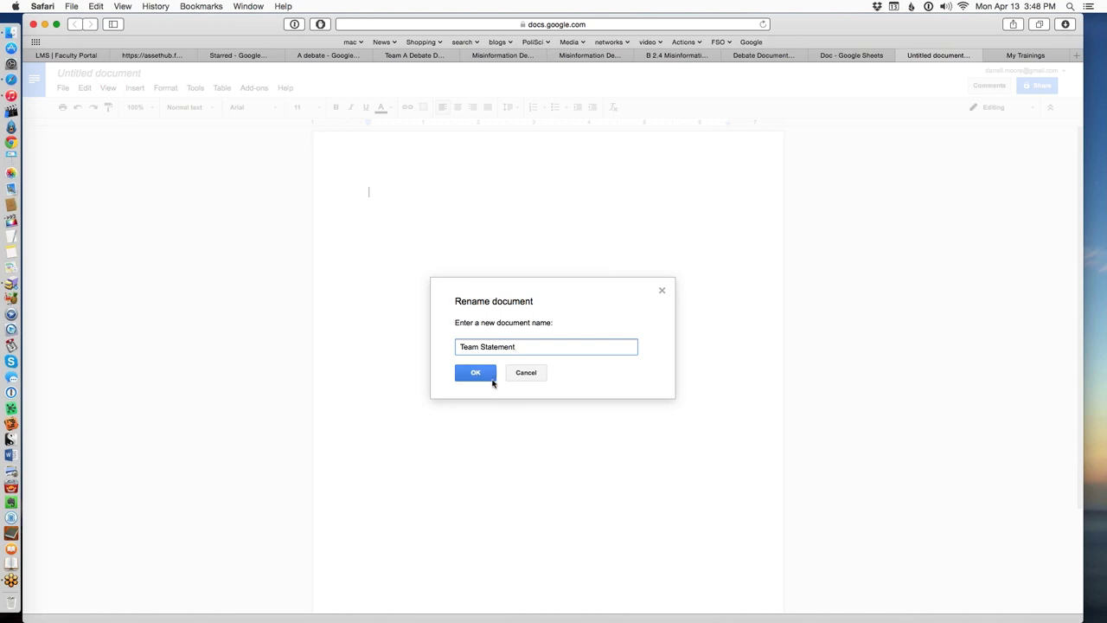
pyautogui.click(492, 380)
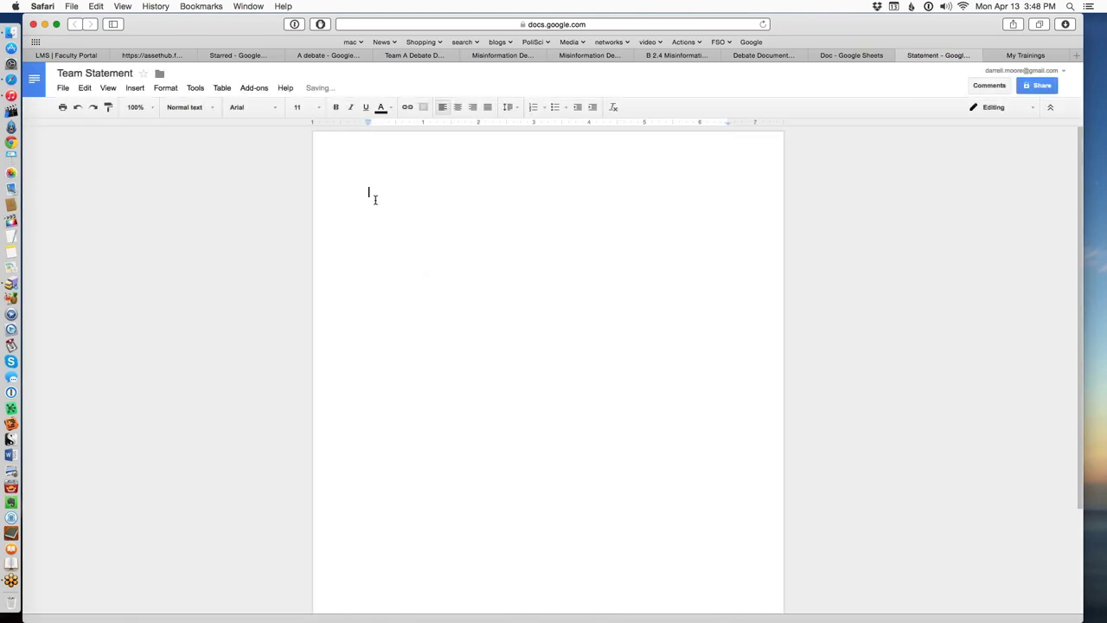
# Type the heading 'Team A Debate Document', add a new line, and select the heading.
pyautogui.write('Team A Debate Document')
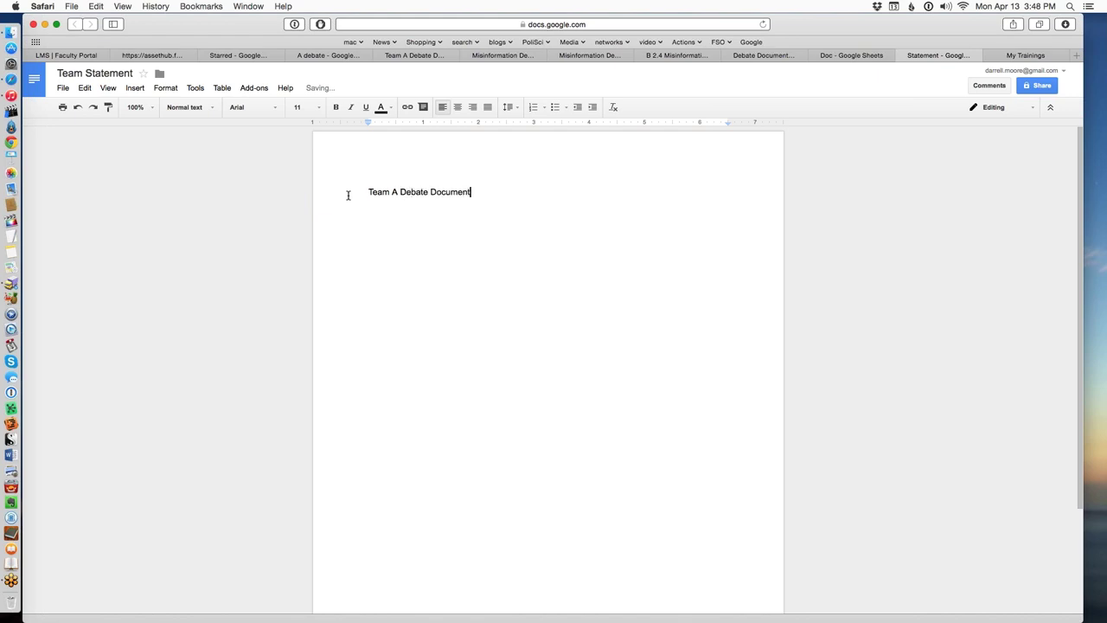
pyautogui.press('Return')
pyautogui.moveTo(480, 196); pyautogui.dragTo(315, 154)
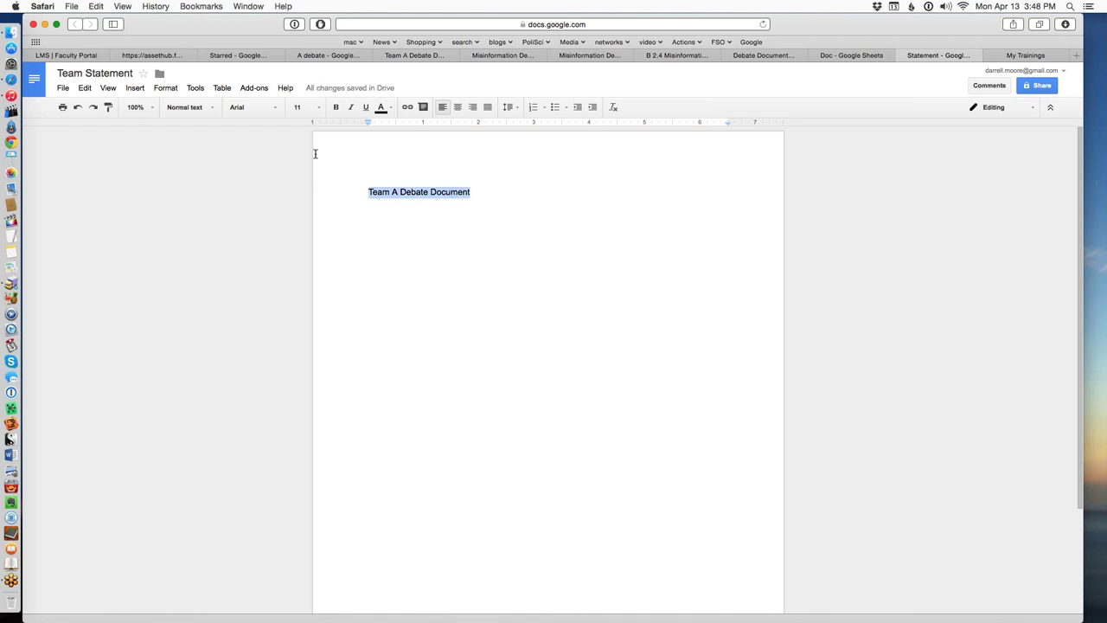
# Make the heading 14 pt and centred, then type your own name and a comma below it.
pyautogui.click(299, 107)
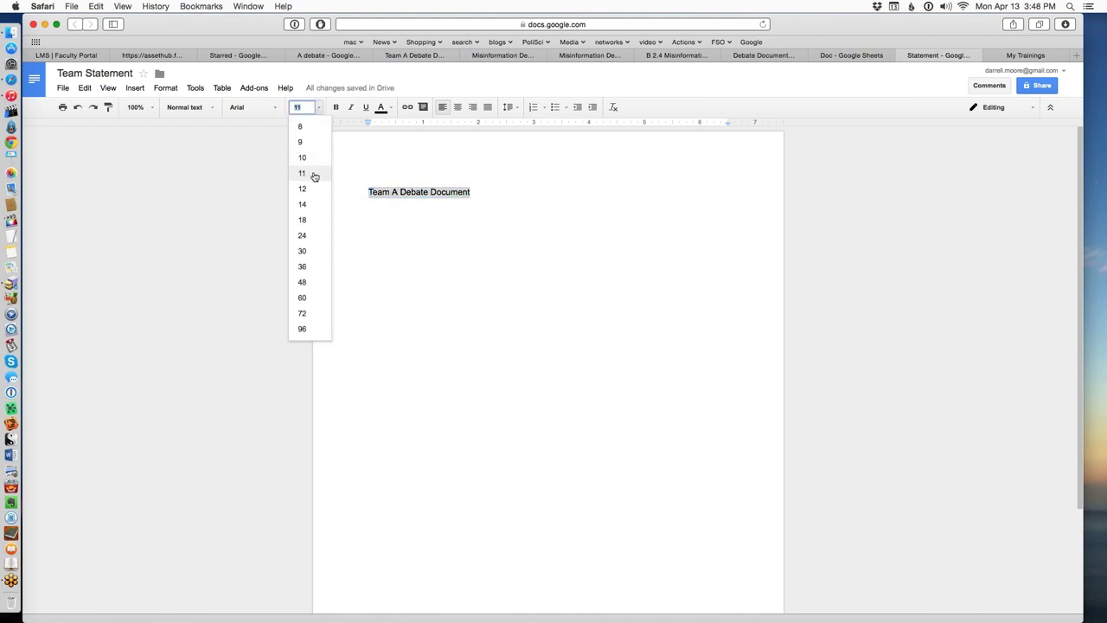
pyautogui.click(301, 204)
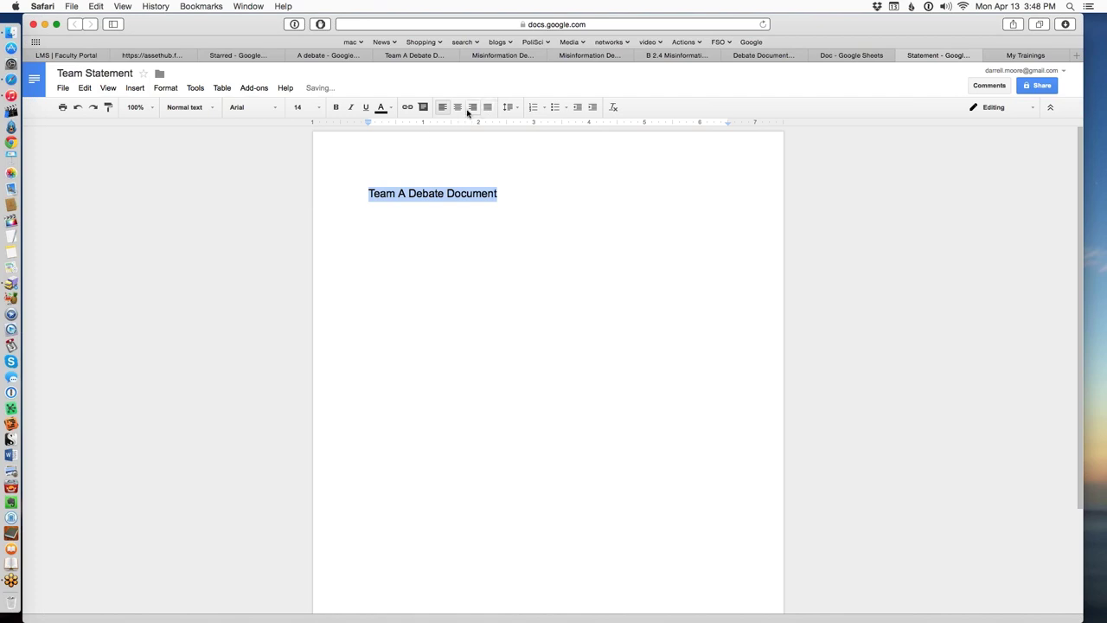
pyautogui.click(456, 111)
pyautogui.click(390, 239)
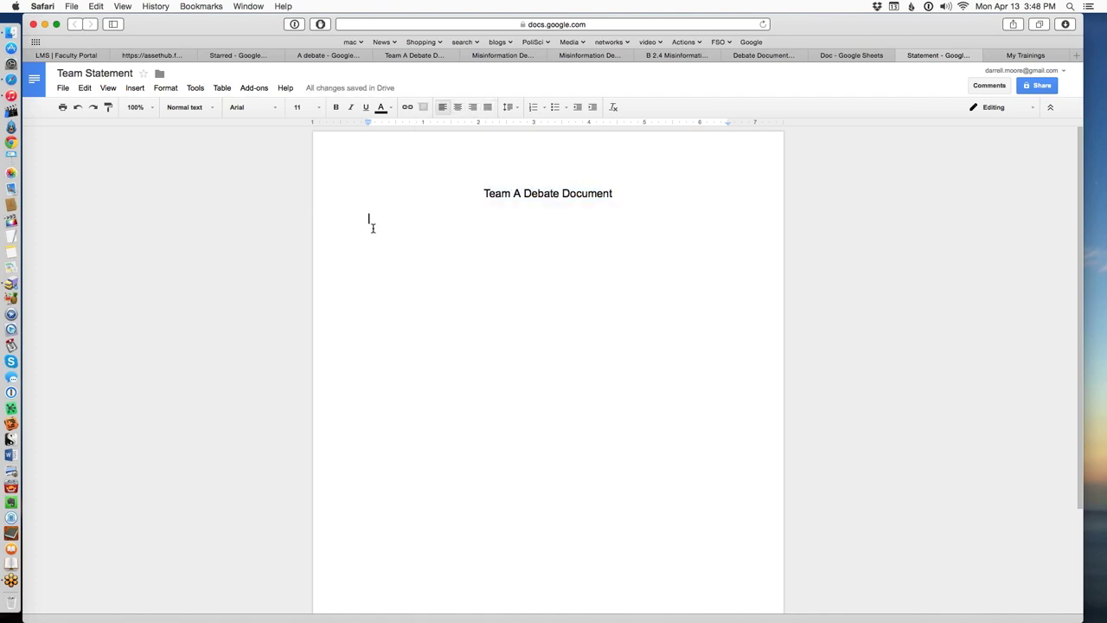
pyautogui.write('Darrell Moore,')
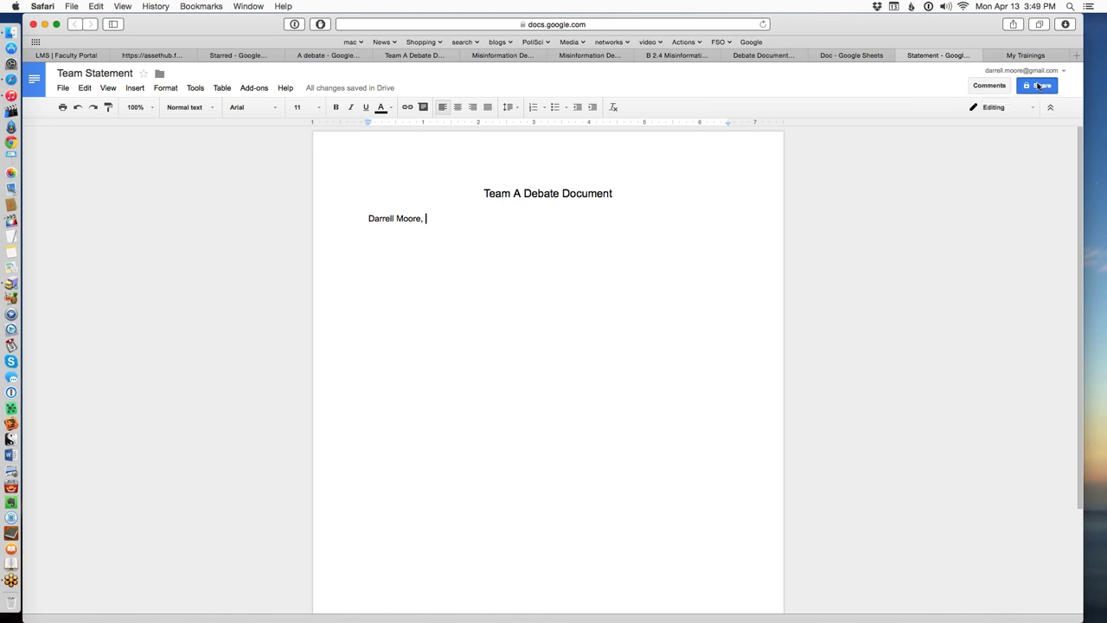
# Turn on link sharing with 'Anyone with the link can edit' access.
pyautogui.click(1037, 84)
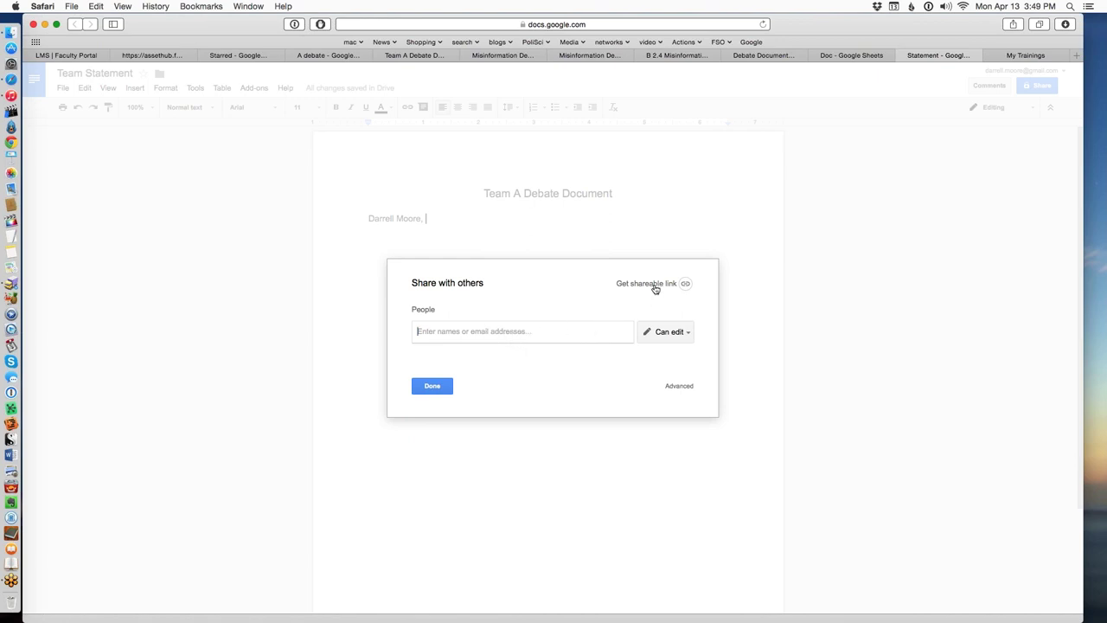
pyautogui.click(686, 287)
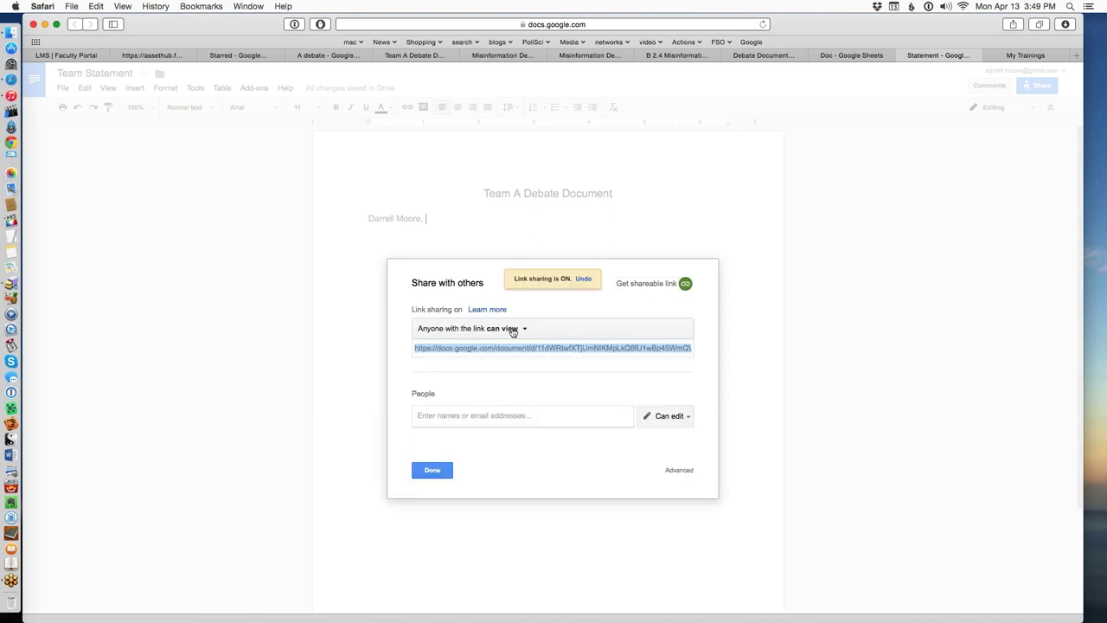
pyautogui.click(513, 331)
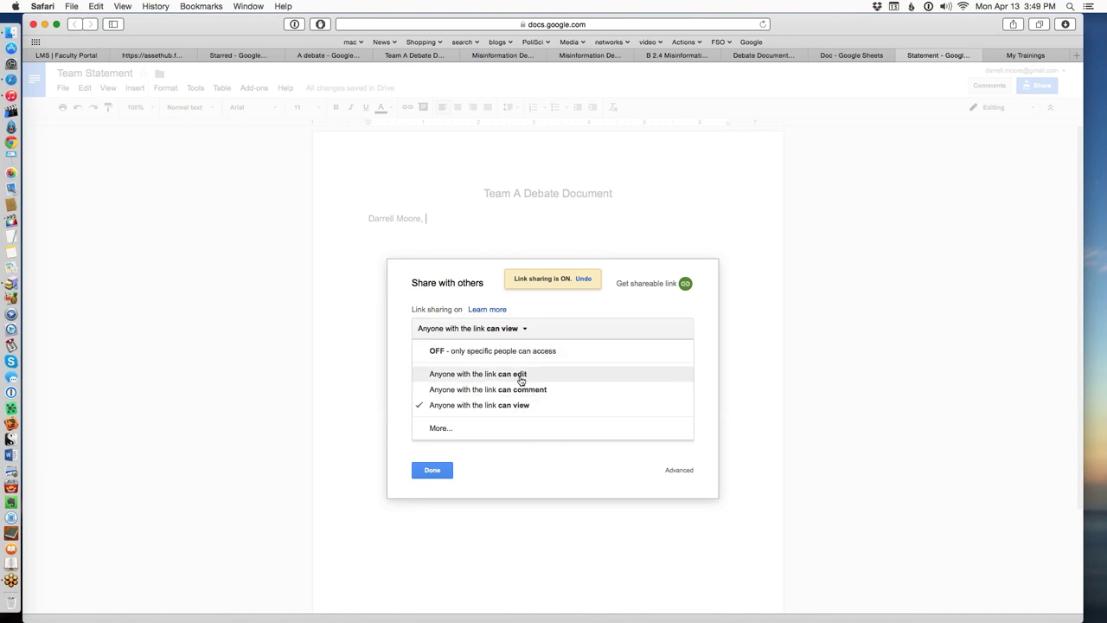
pyautogui.click(521, 379)
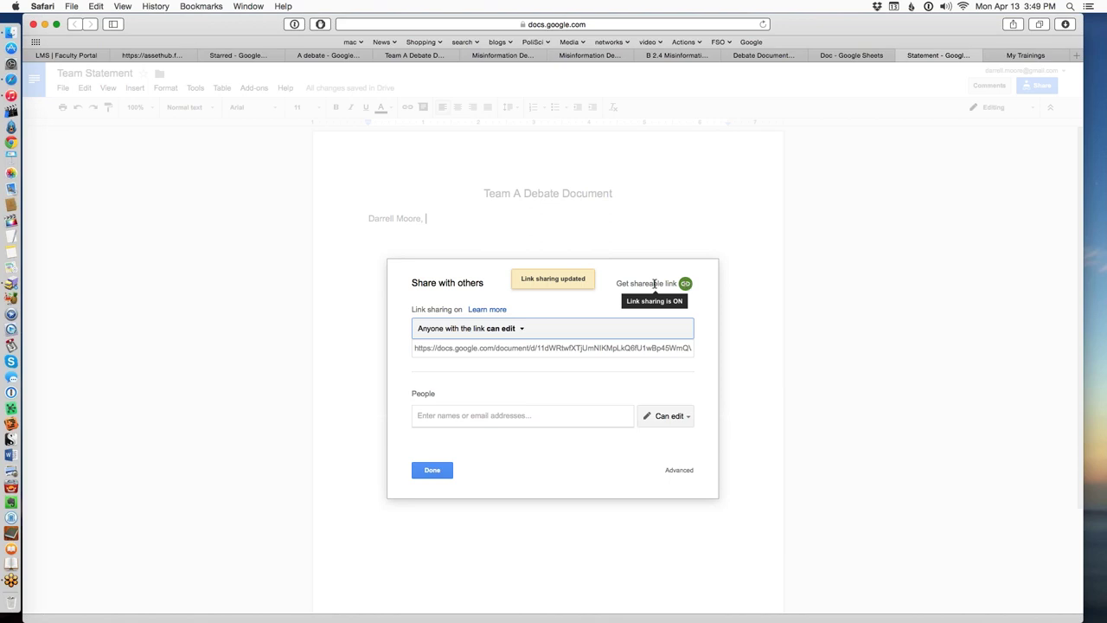
pyautogui.click(511, 329)
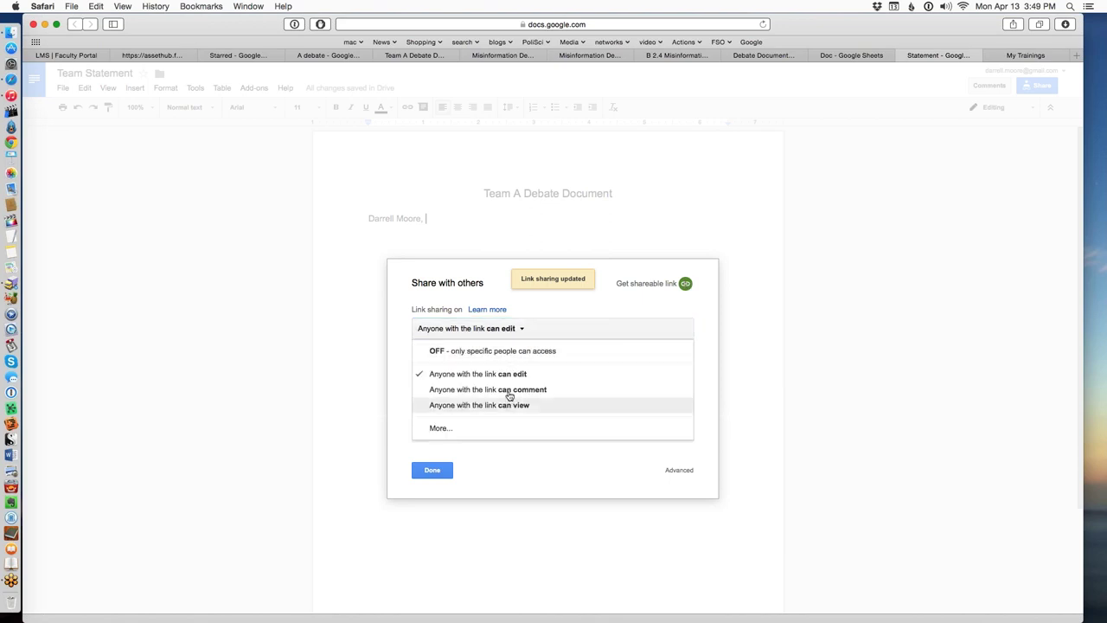
pyautogui.click(510, 372)
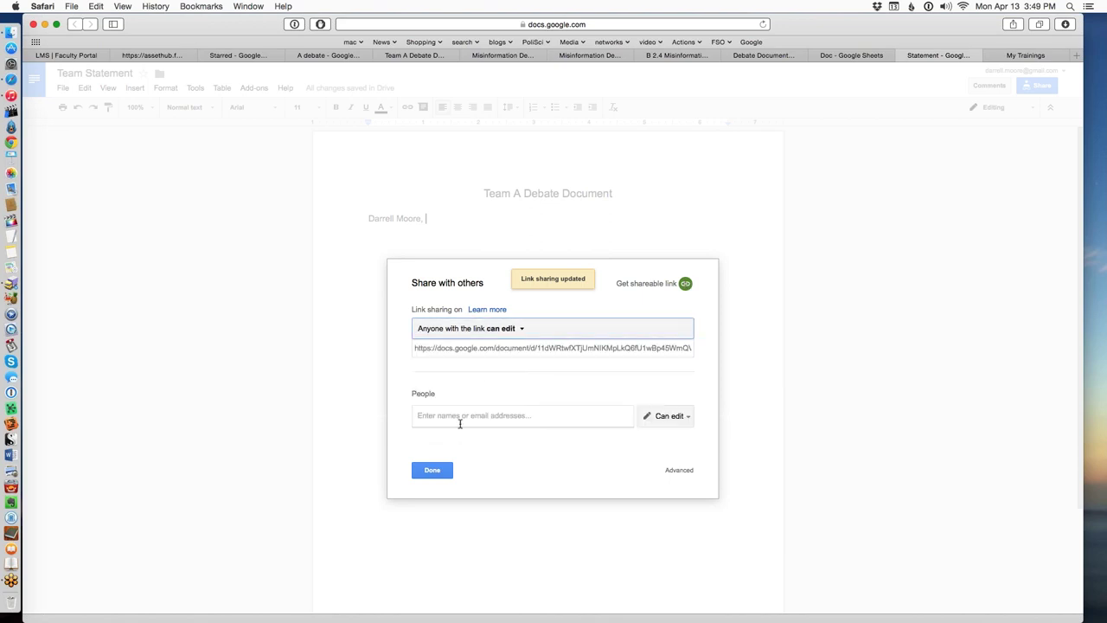
pyautogui.click(433, 469)
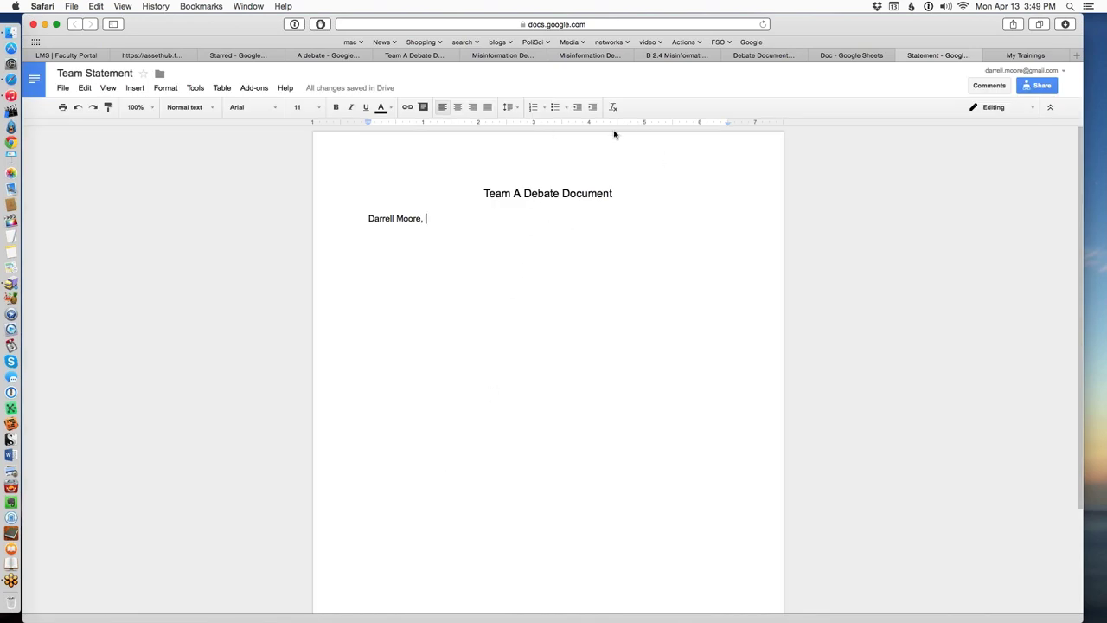
# Copy the Team Statement document's URL from Safari's address bar and return to the document.
pyautogui.click(611, 25)
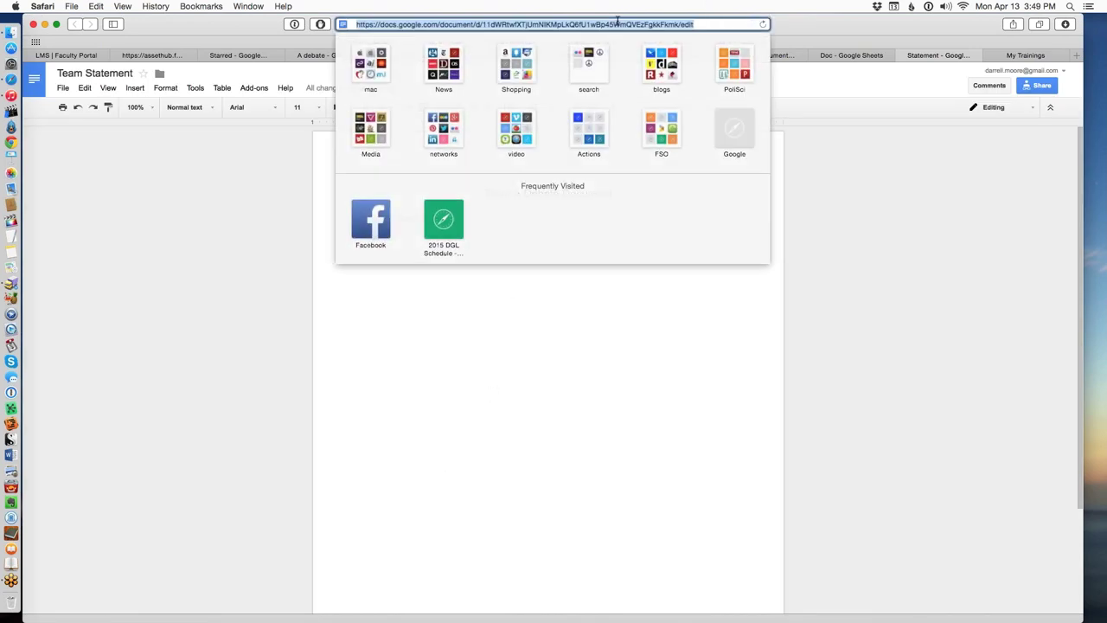
pyautogui.click(691, 24)
pyautogui.press('super+a')
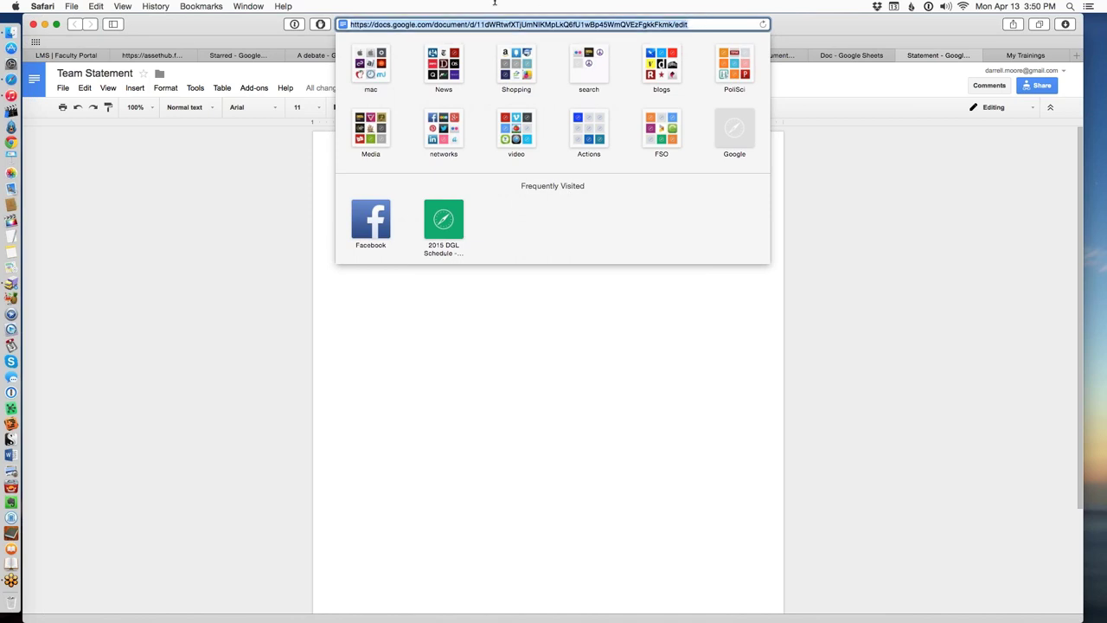
pyautogui.click(544, 282)
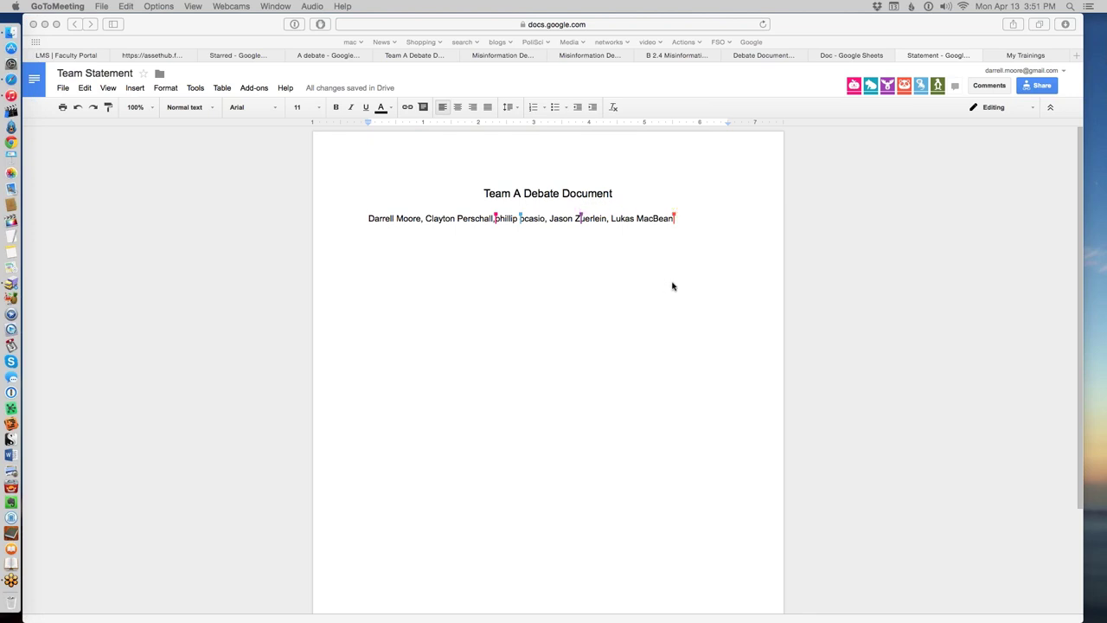
# Add a blank line under the seven-name list and select the first name with its comma.
pyautogui.click(702, 242)
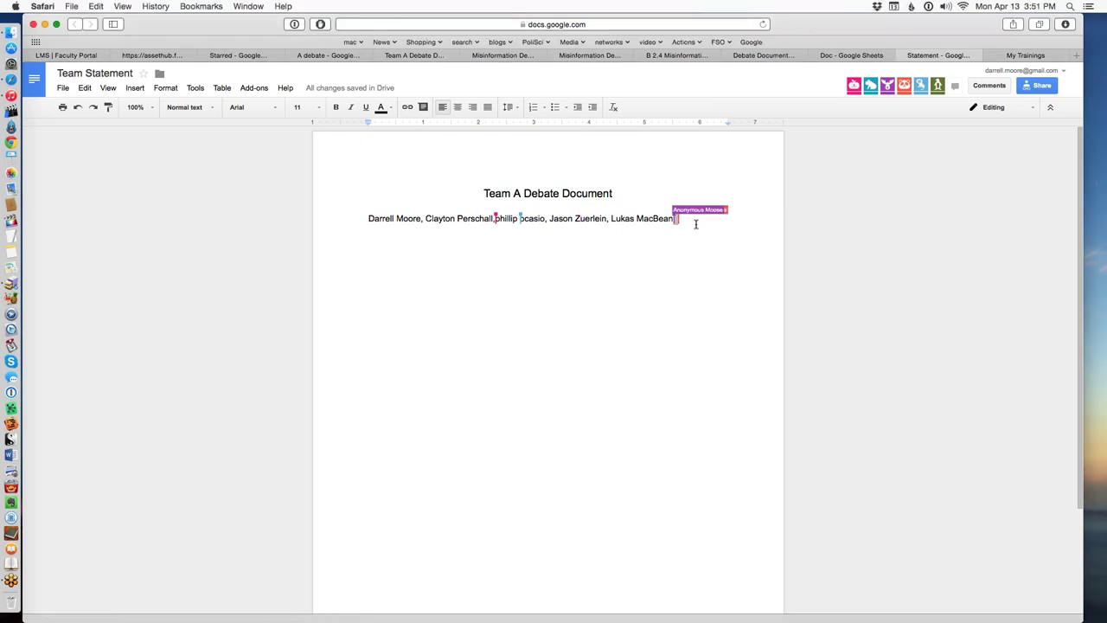
pyautogui.click(692, 249)
pyautogui.press('Return')
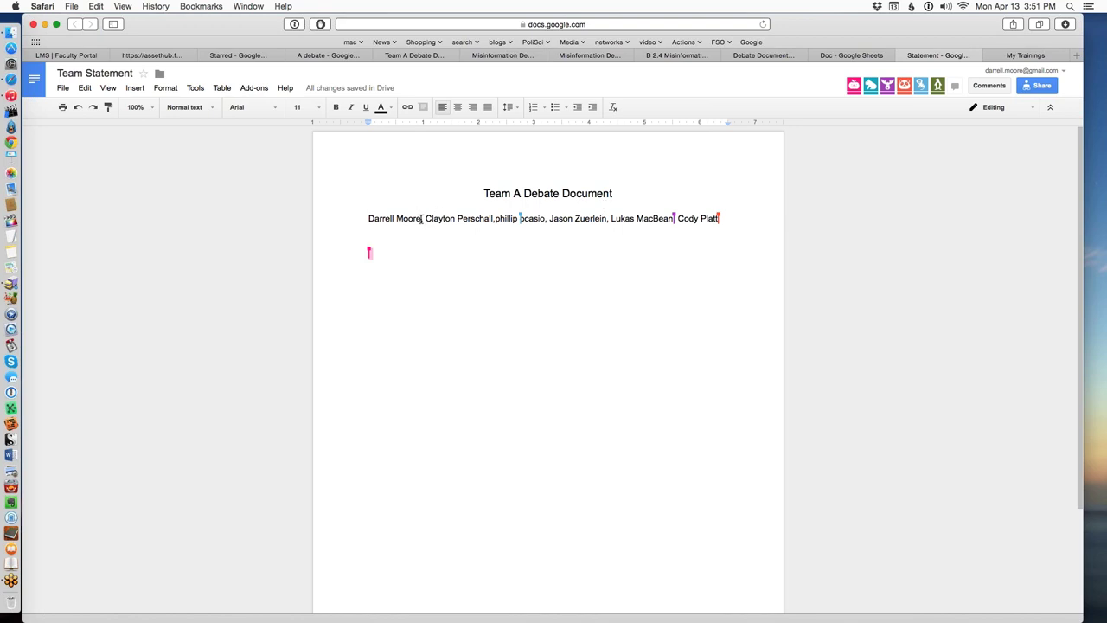
pyautogui.moveTo(421, 218); pyautogui.dragTo(361, 219)
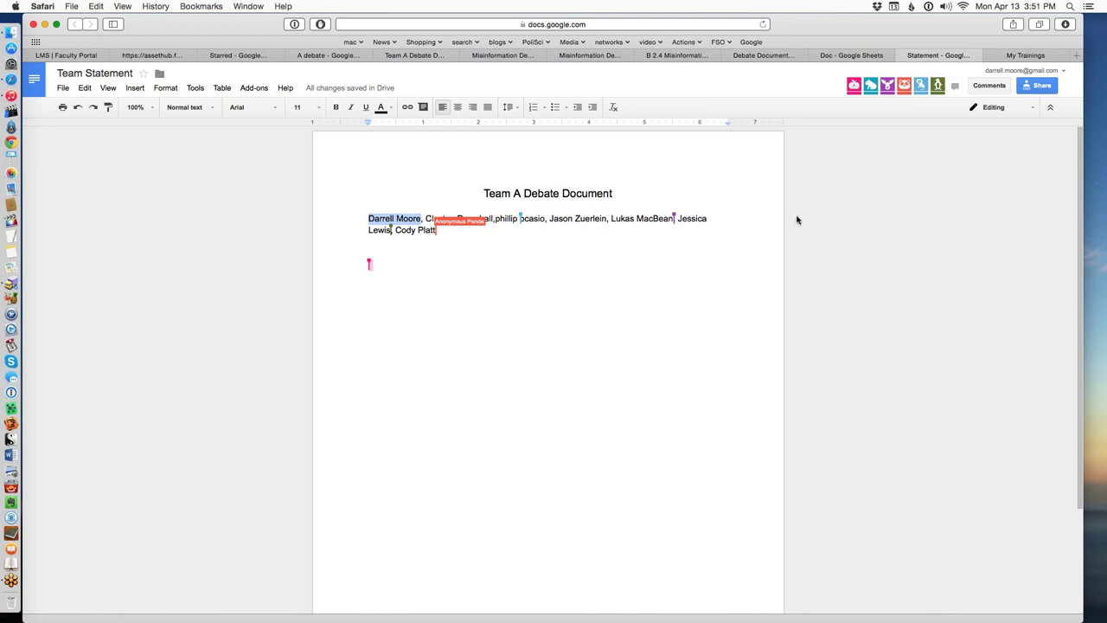
pyautogui.click(459, 290)
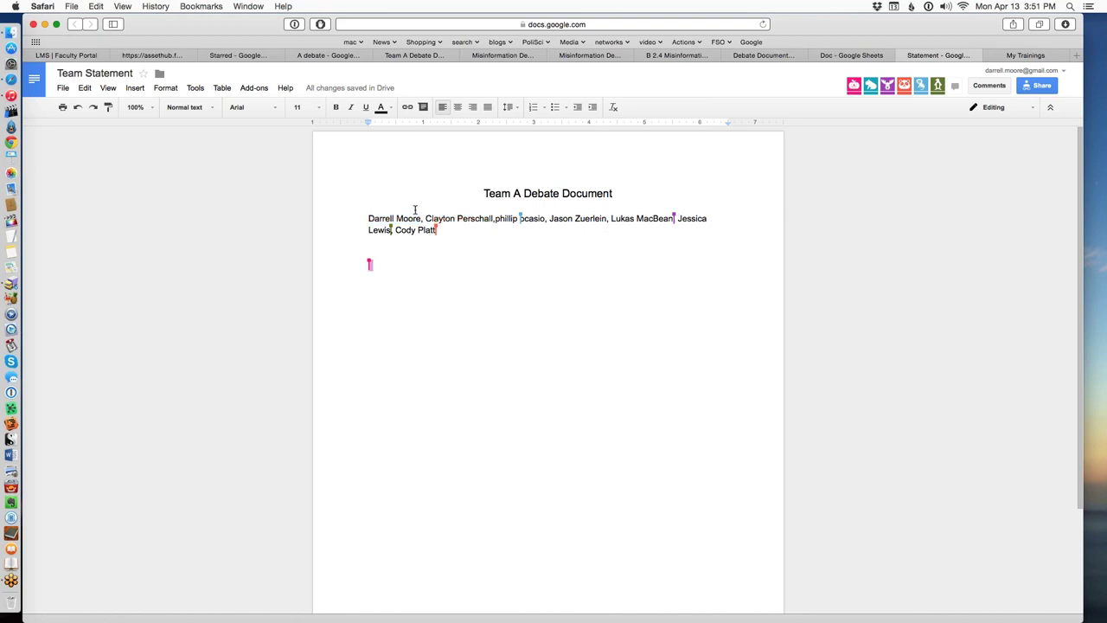
pyautogui.moveTo(424, 219); pyautogui.dragTo(369, 218)
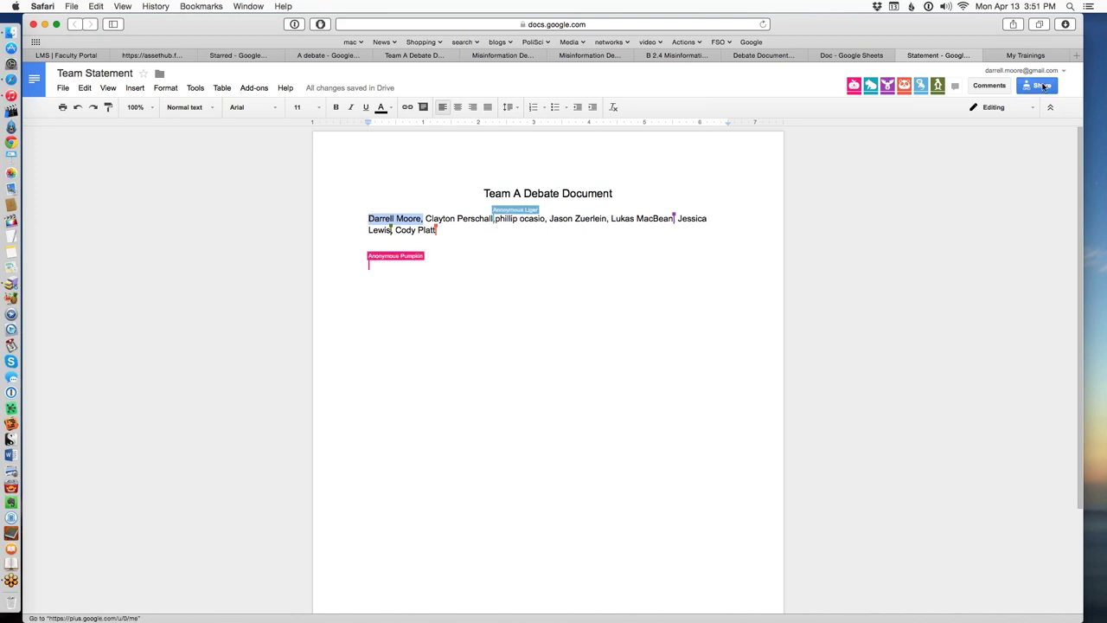
# Comment 'Maybe we should move your to end?' on the selected first name.
pyautogui.click(990, 87)
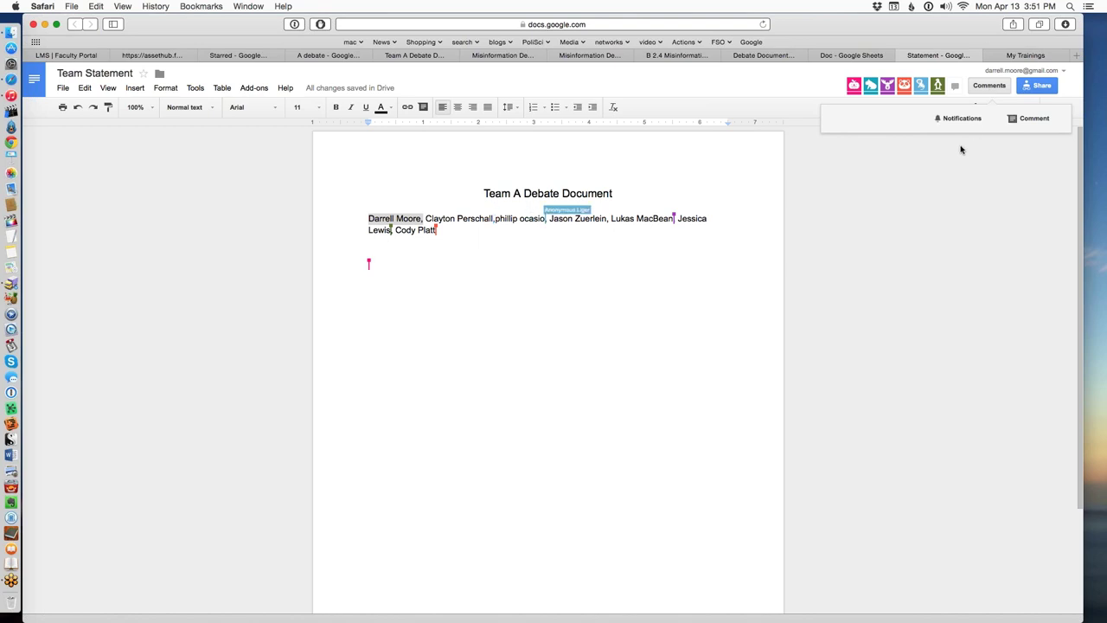
pyautogui.click(1031, 119)
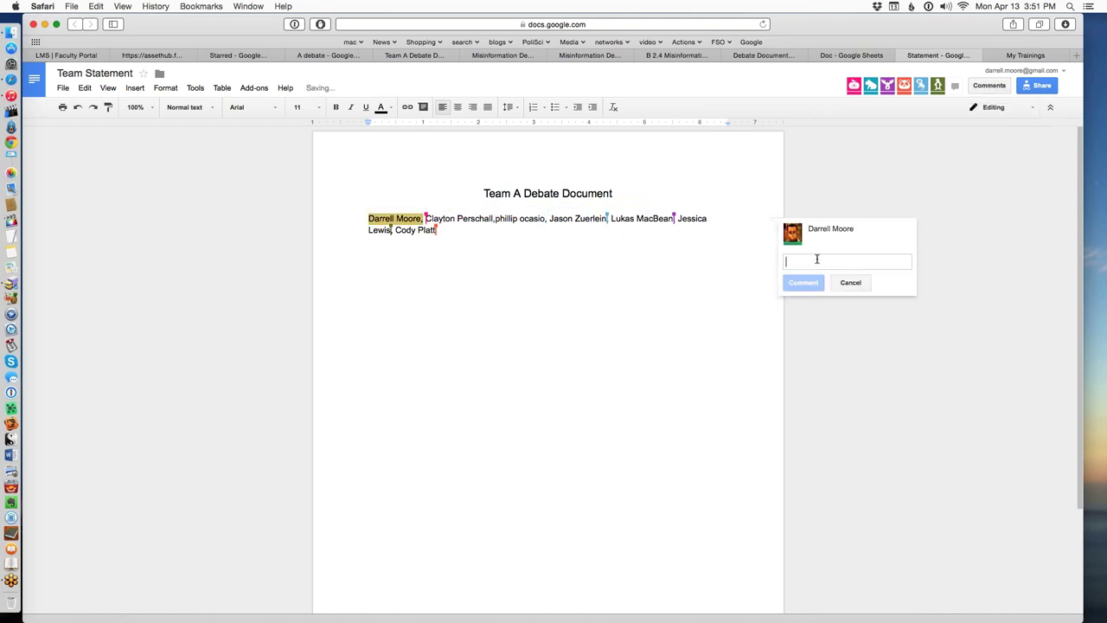
pyautogui.write('May')
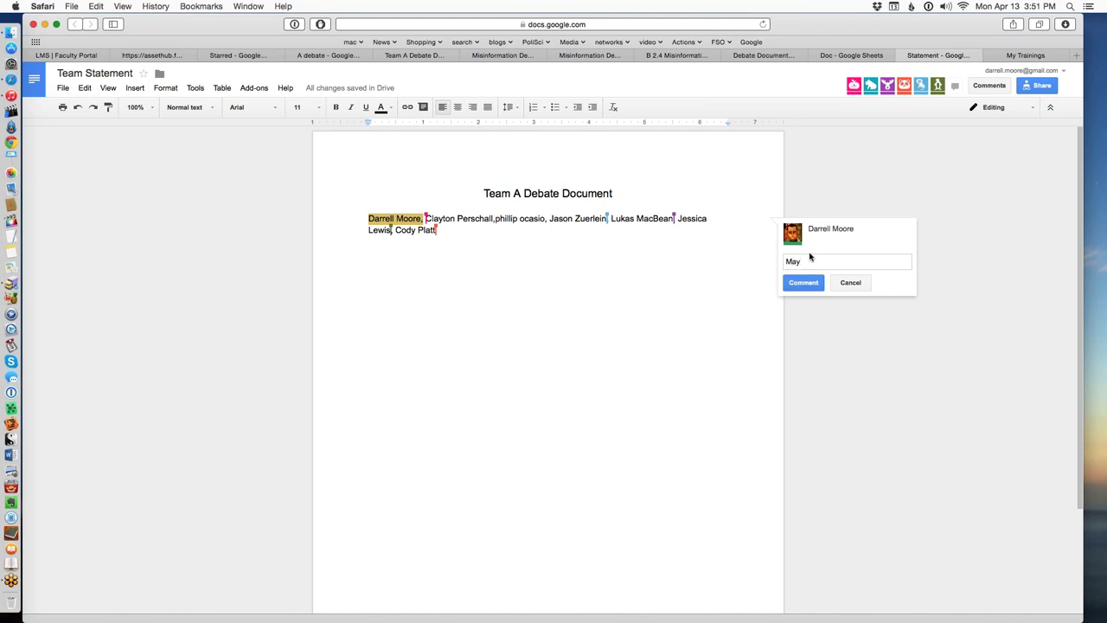
pyautogui.write('be we should move your to end')
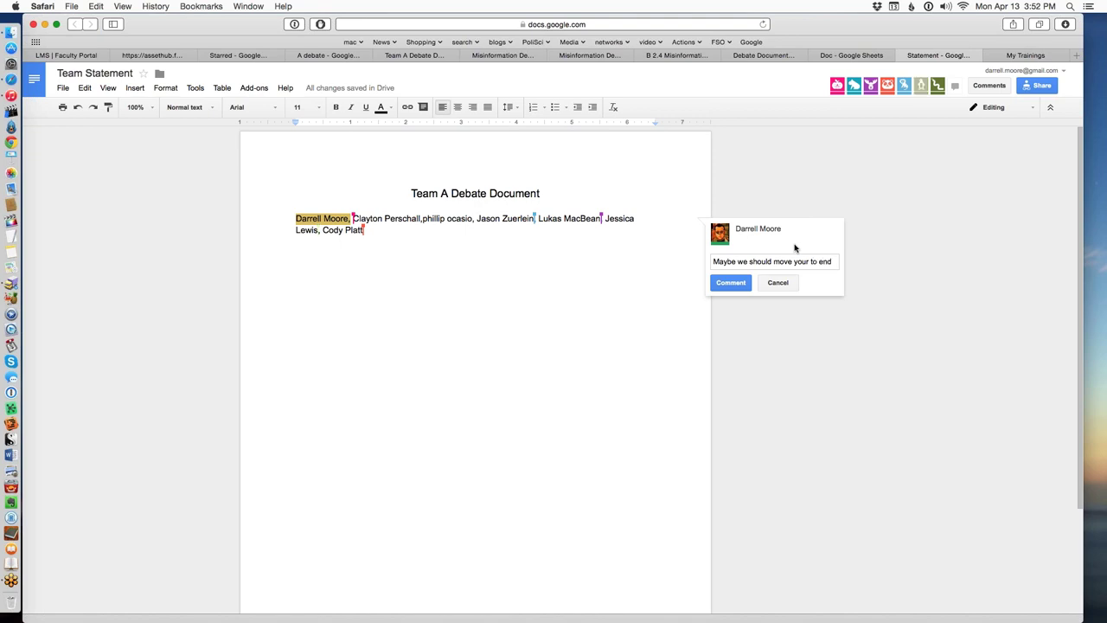
pyautogui.write('?')
pyautogui.click(730, 282)
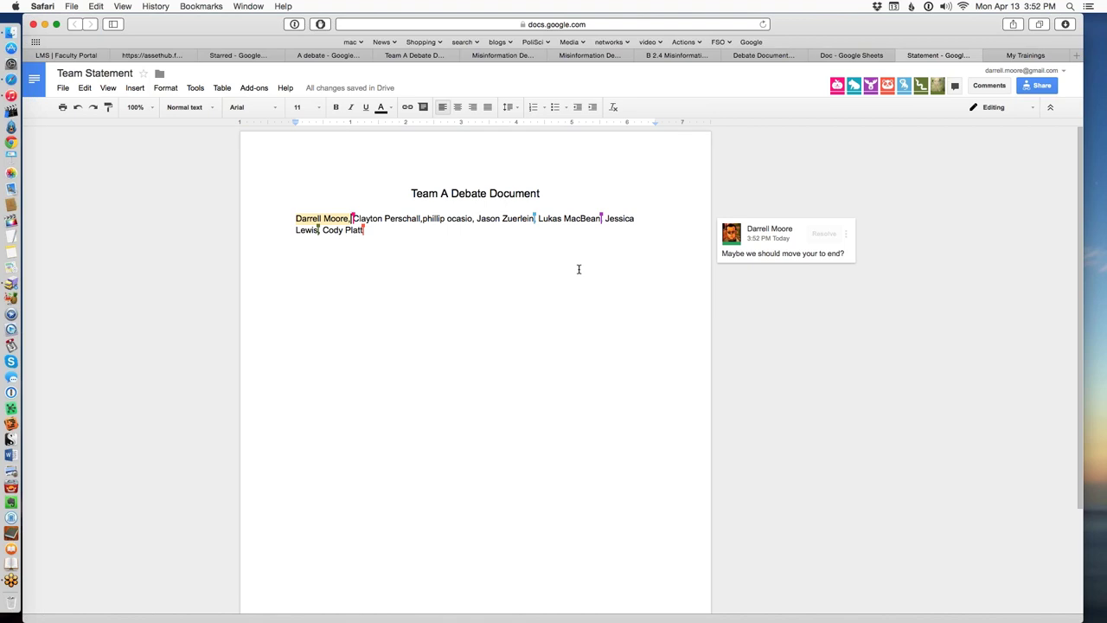
# Move the first name and its comma to the end of the team list.
pyautogui.click(762, 264)
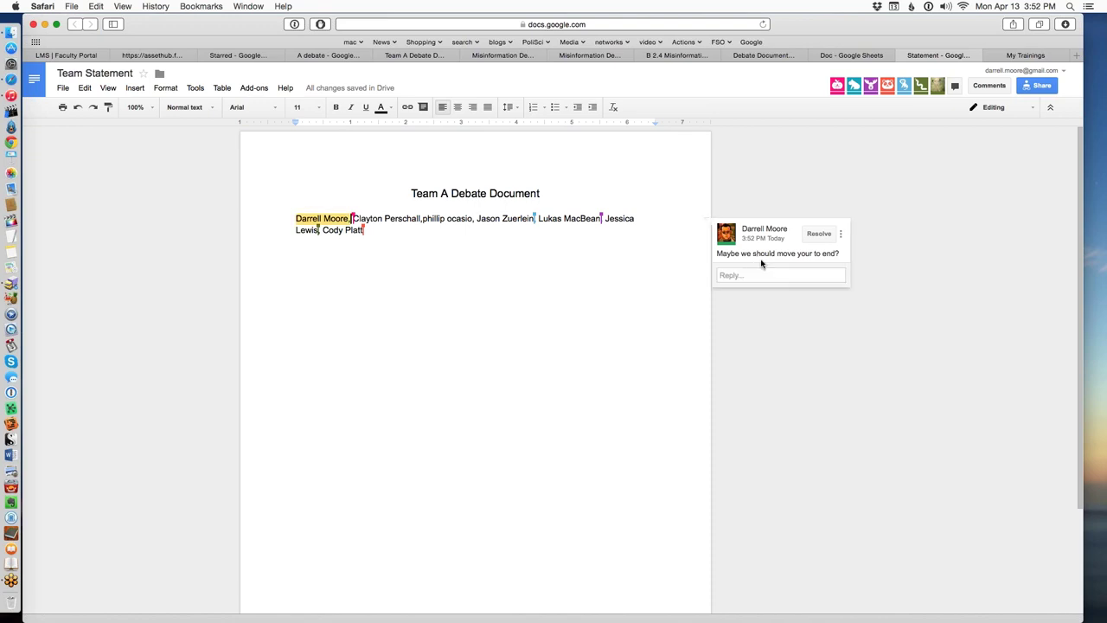
pyautogui.click(753, 296)
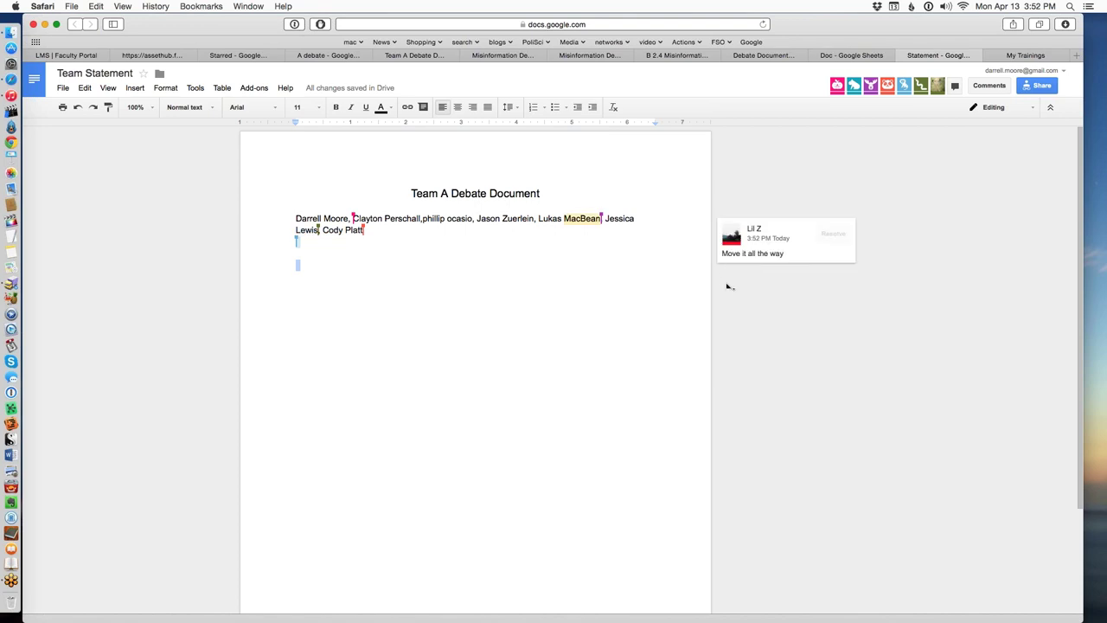
pyautogui.click(765, 256)
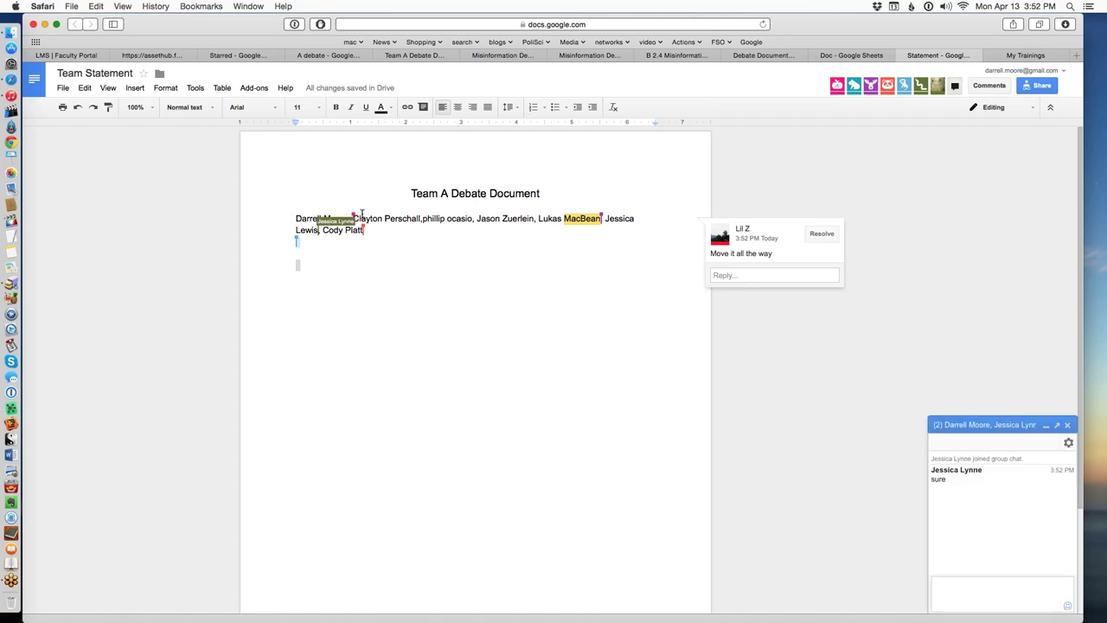
pyautogui.click(362, 217)
pyautogui.moveTo(353, 218); pyautogui.dragTo(291, 218)
pyautogui.press('super+c')
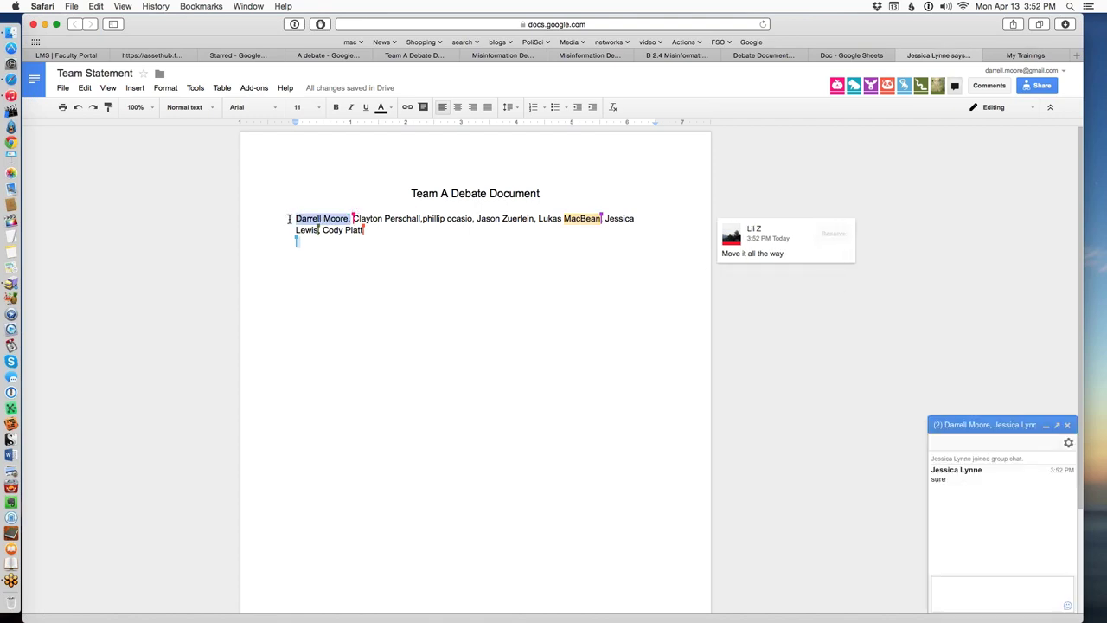
pyautogui.press('BackSpace')
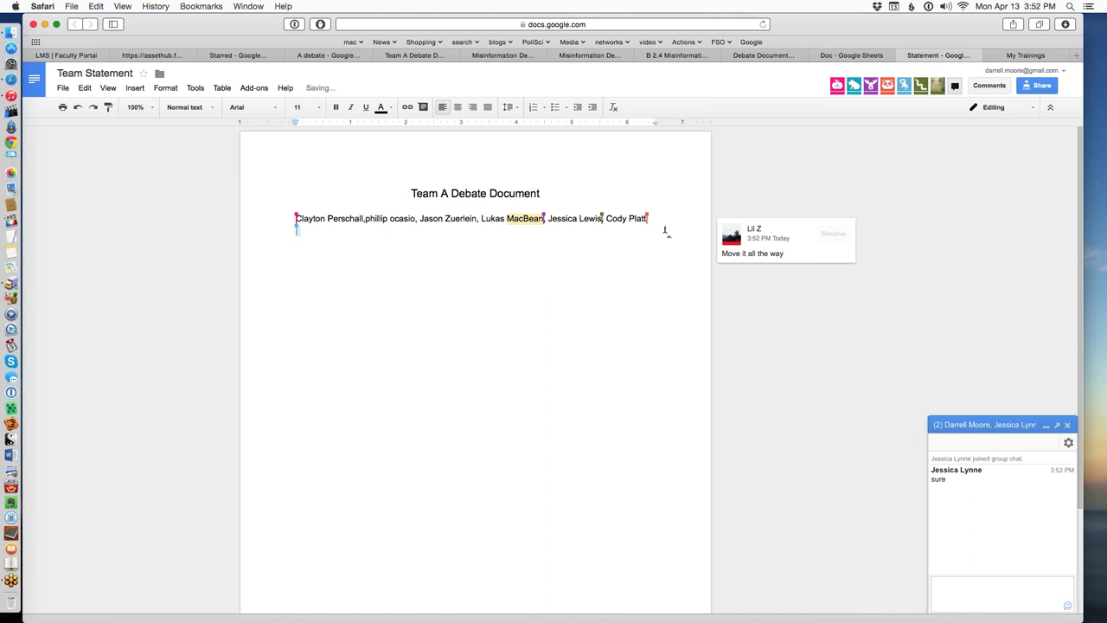
pyautogui.click(659, 229)
pyautogui.press('super+v')
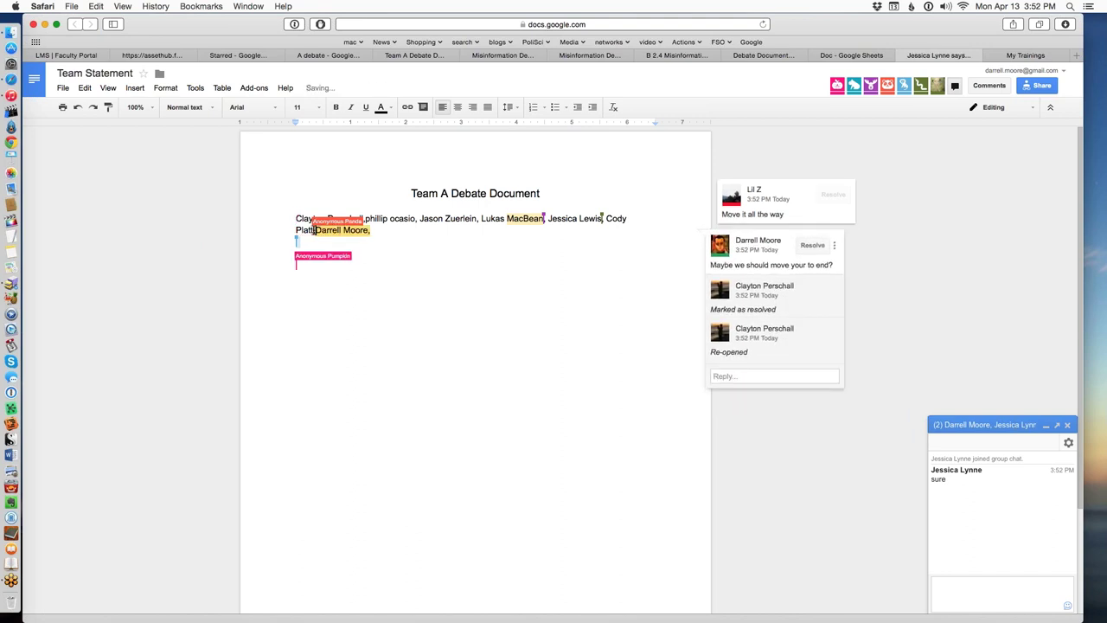
# Resolve the move-name comment and reply 'sure' to the 'Move it all the way' comment.
pyautogui.click(812, 244)
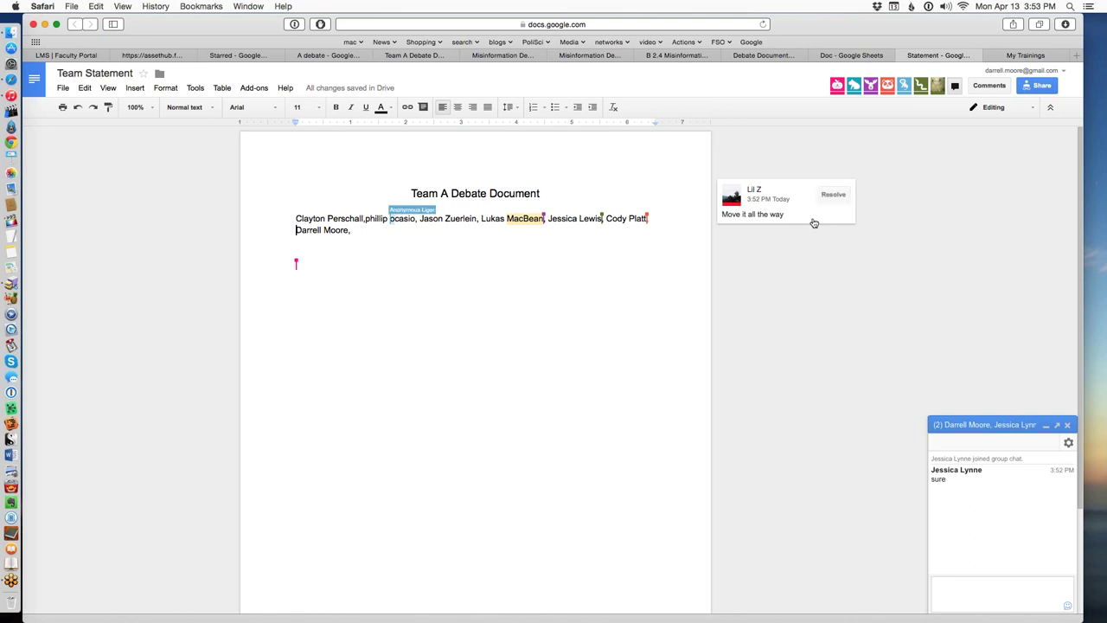
pyautogui.click(790, 221)
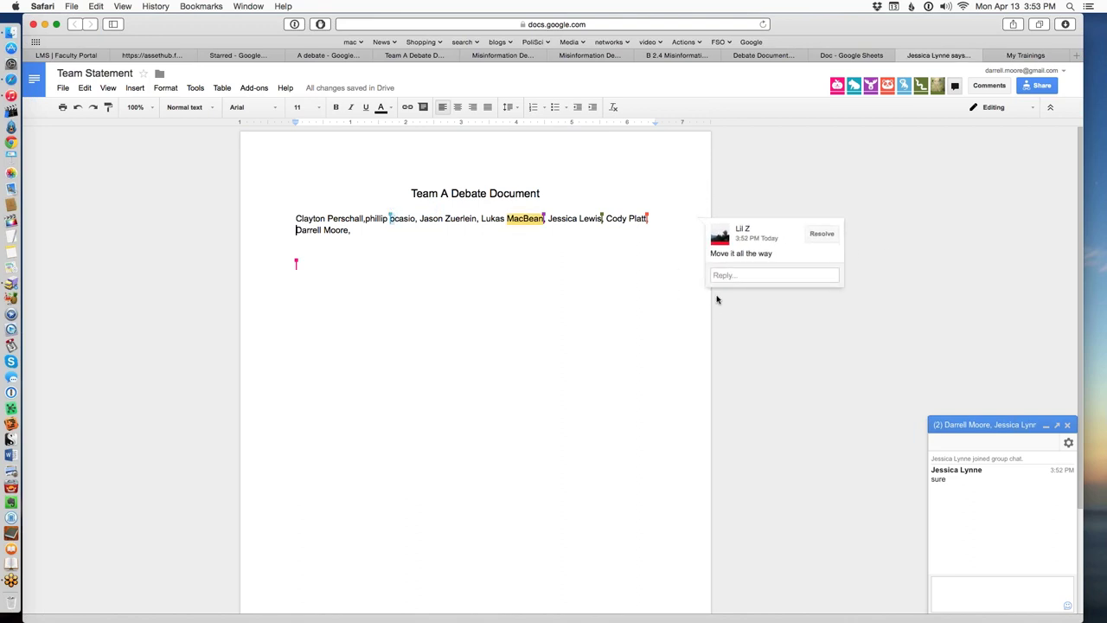
pyautogui.click(738, 274)
pyautogui.write('(s')
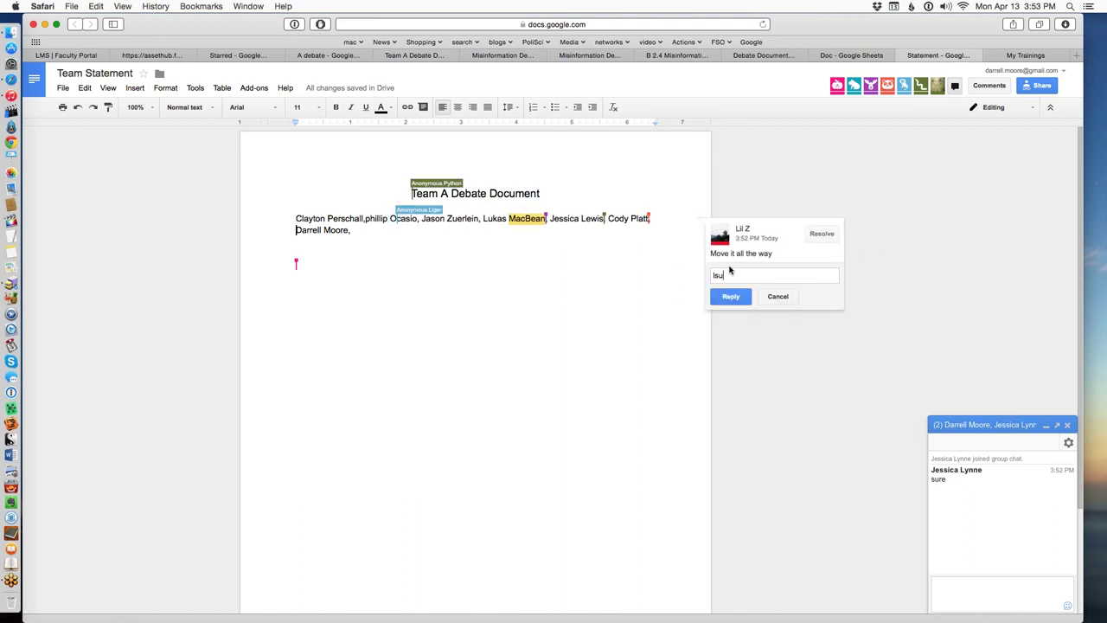
pyautogui.write('ure')
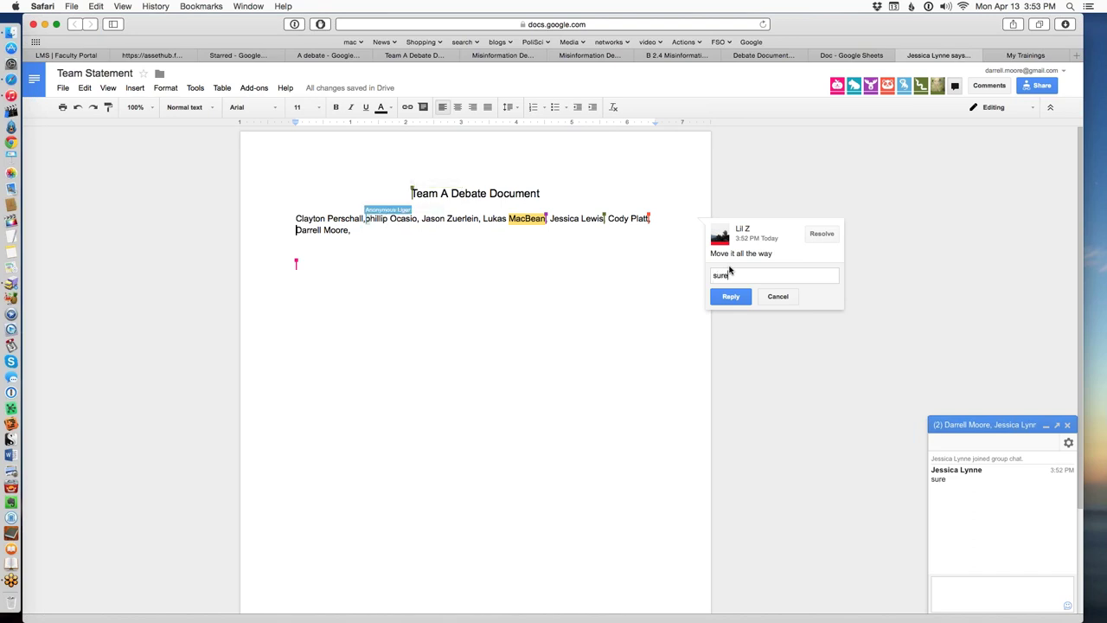
pyautogui.click(747, 312)
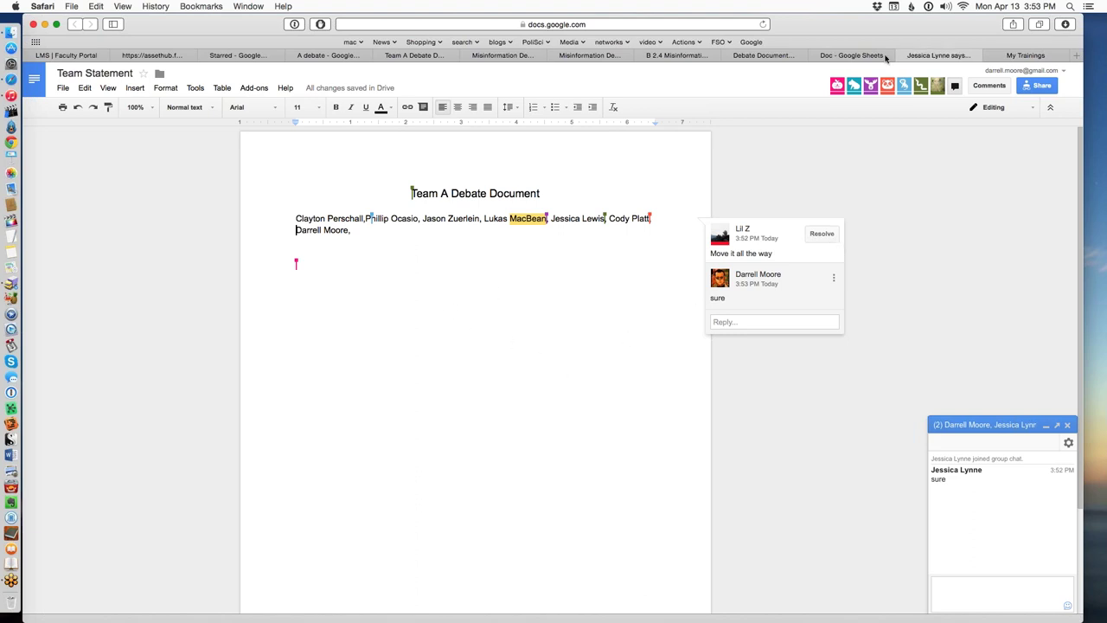
# Google 'Does online media improve literacy' and open NPR's 'Can Twitter Boost Literacy?' article.
pyautogui.click(1076, 57)
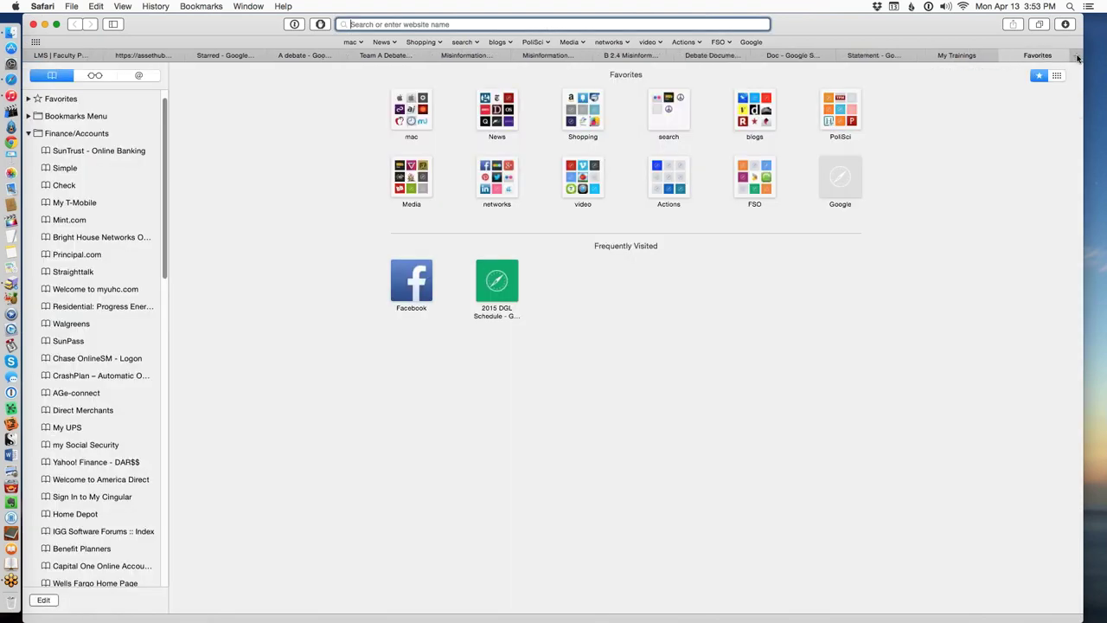
pyautogui.click(830, 173)
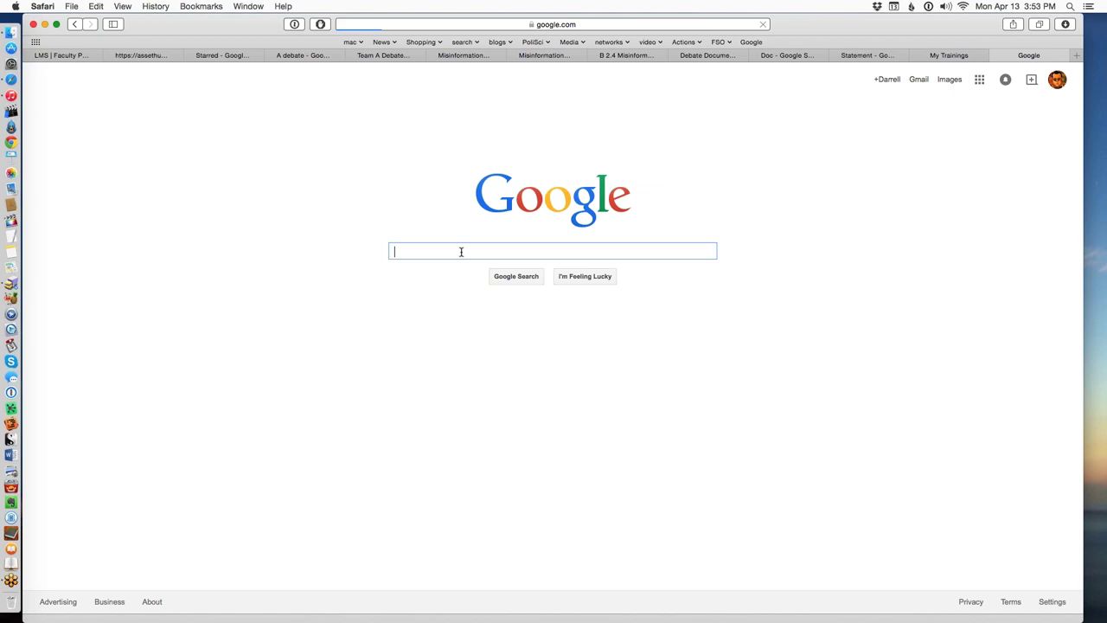
pyautogui.write('Does ')
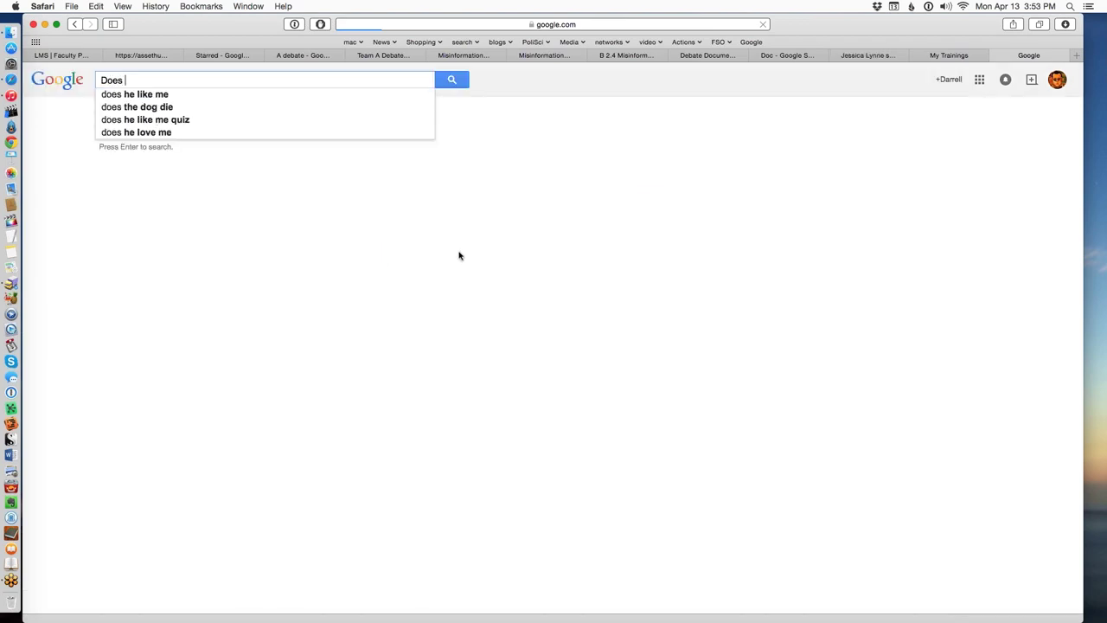
pyautogui.write('onl')
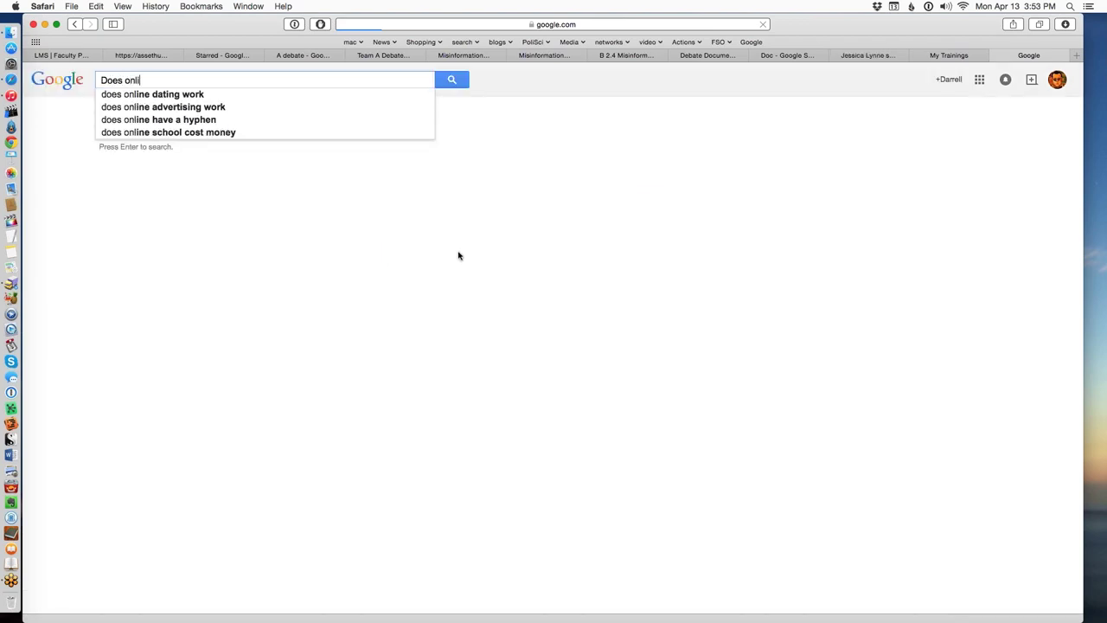
pyautogui.write('ine media ')
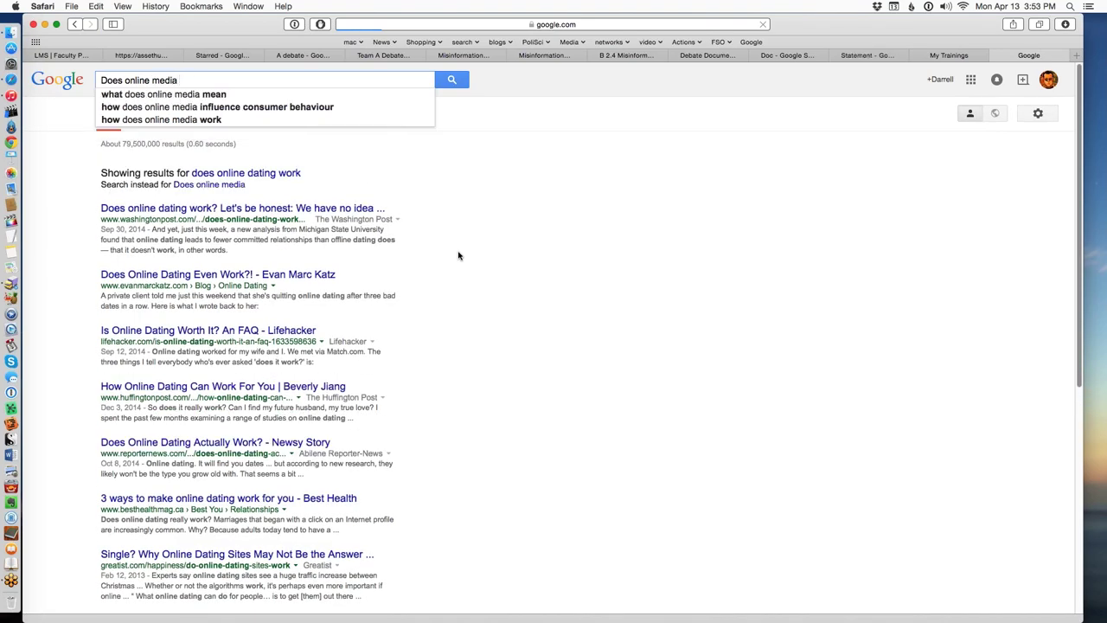
pyautogui.write('impre')
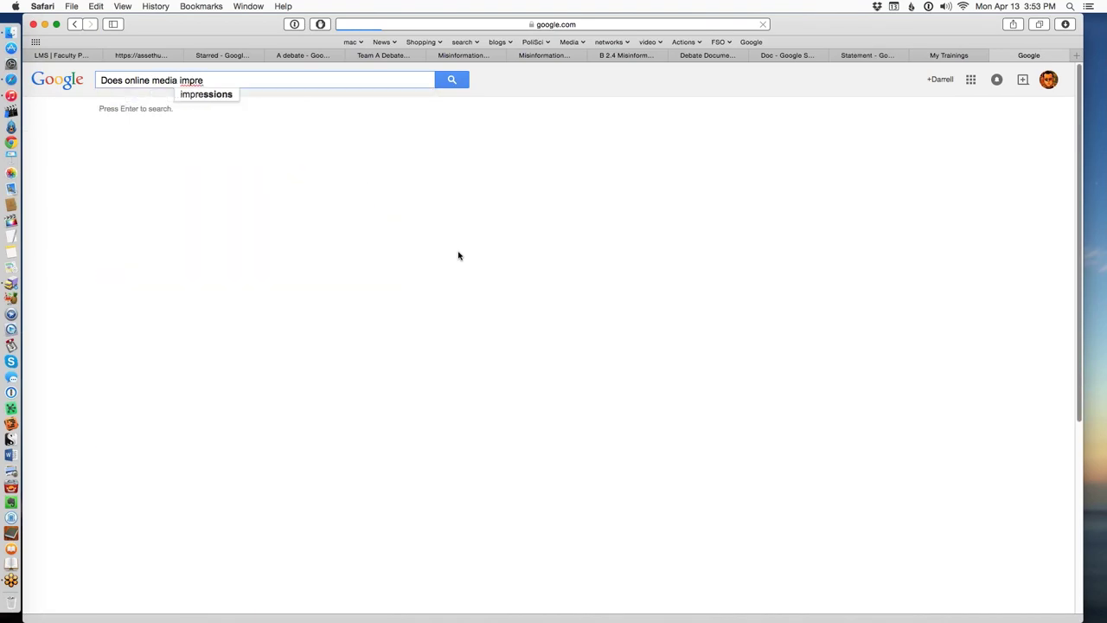
pyautogui.press('BackSpace')
pyautogui.write('ove lit')
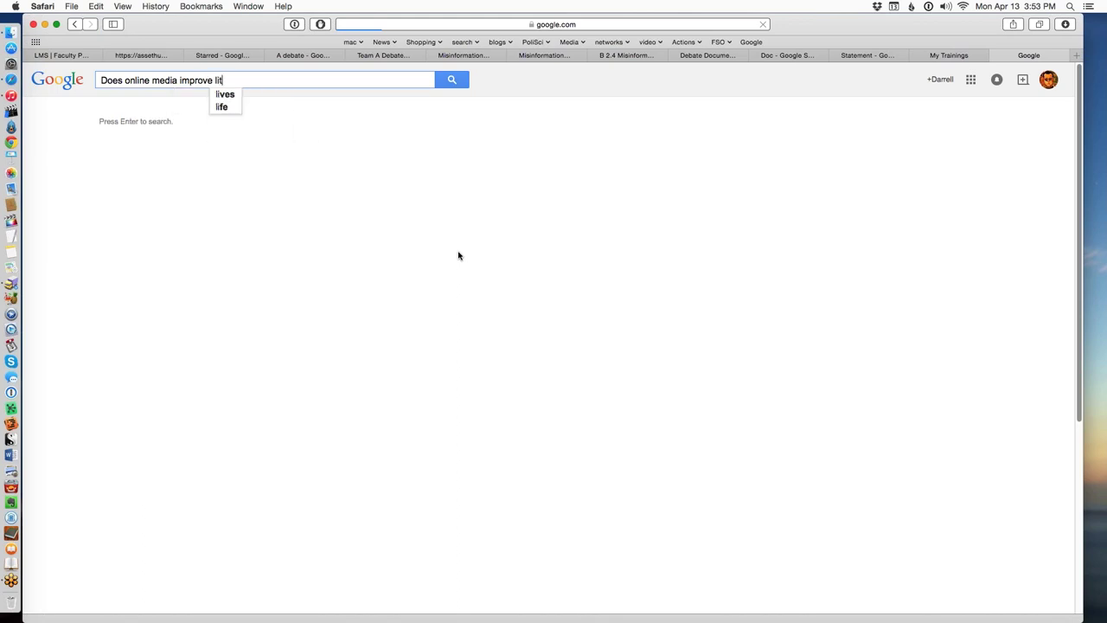
pyautogui.write('eracy')
pyautogui.press('Return')
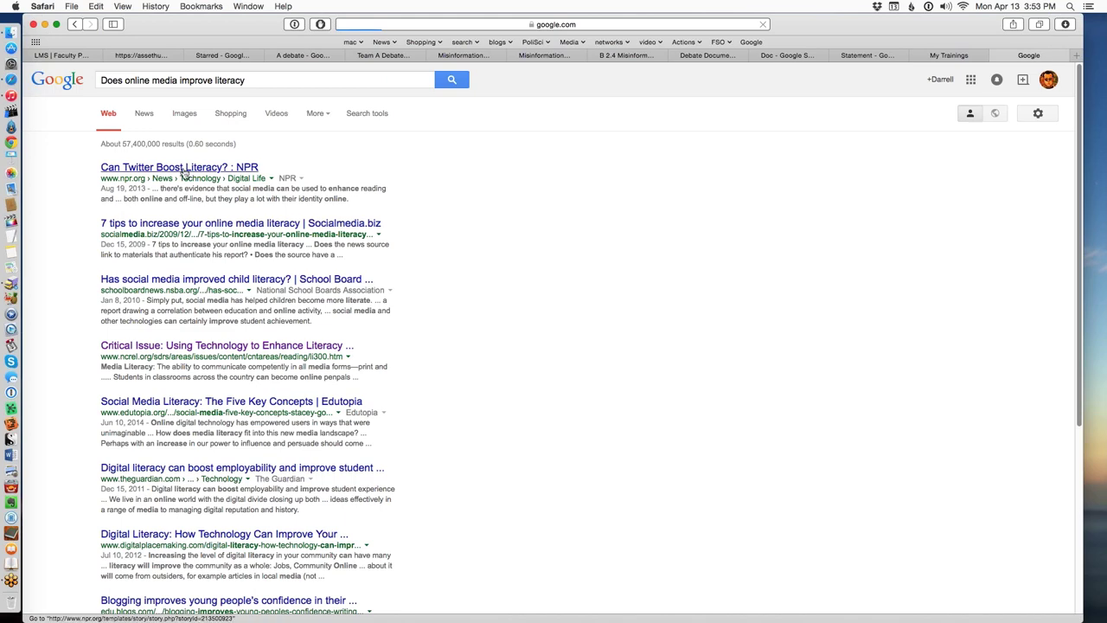
pyautogui.click(184, 168)
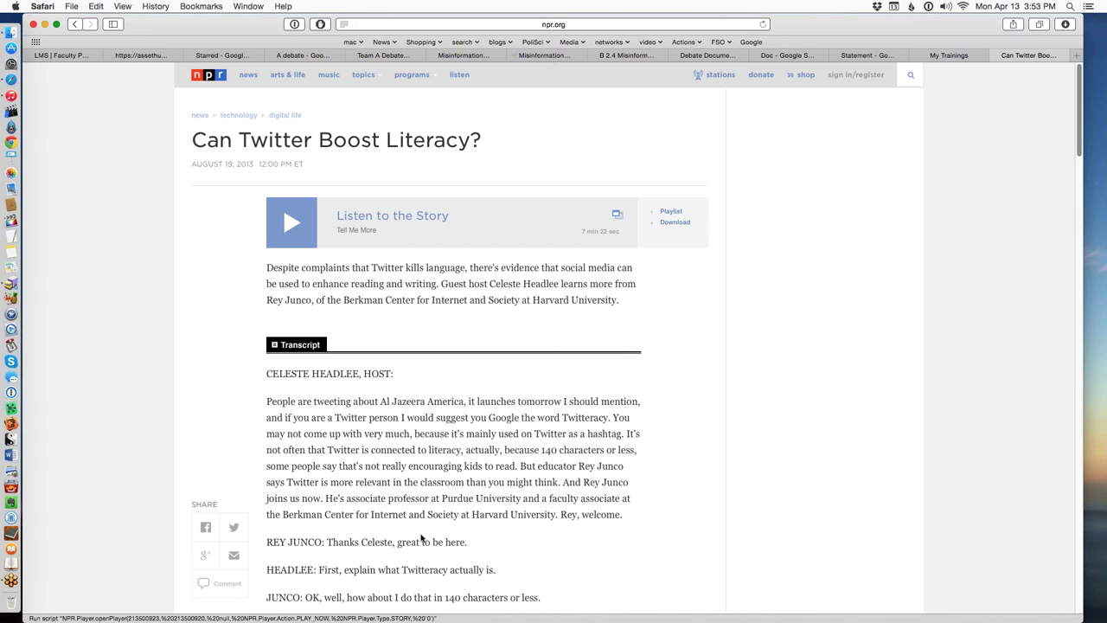
# Copy the NPR article's web address and go back to the Team Statement document.
pyautogui.click(601, 24)
pyautogui.press('super+c')
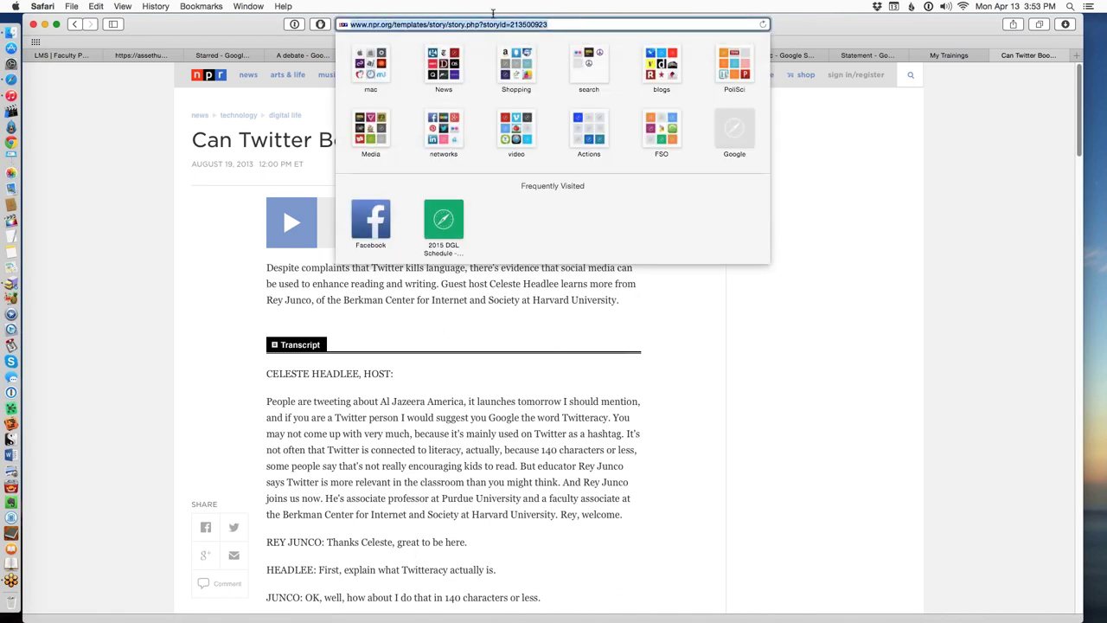
pyautogui.click(803, 151)
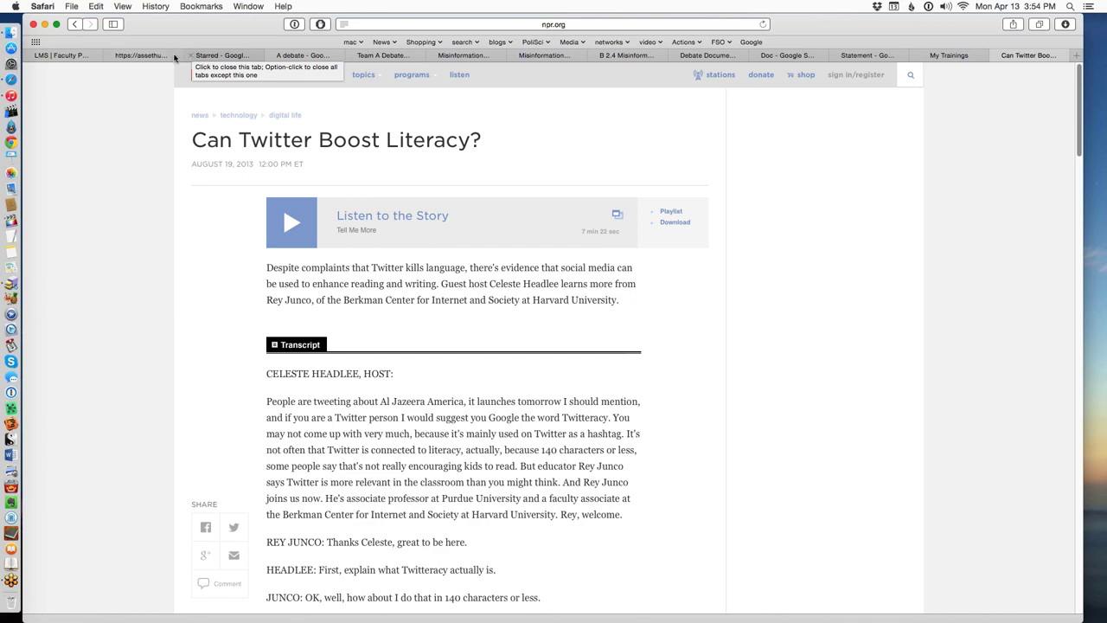
pyautogui.click(211, 55)
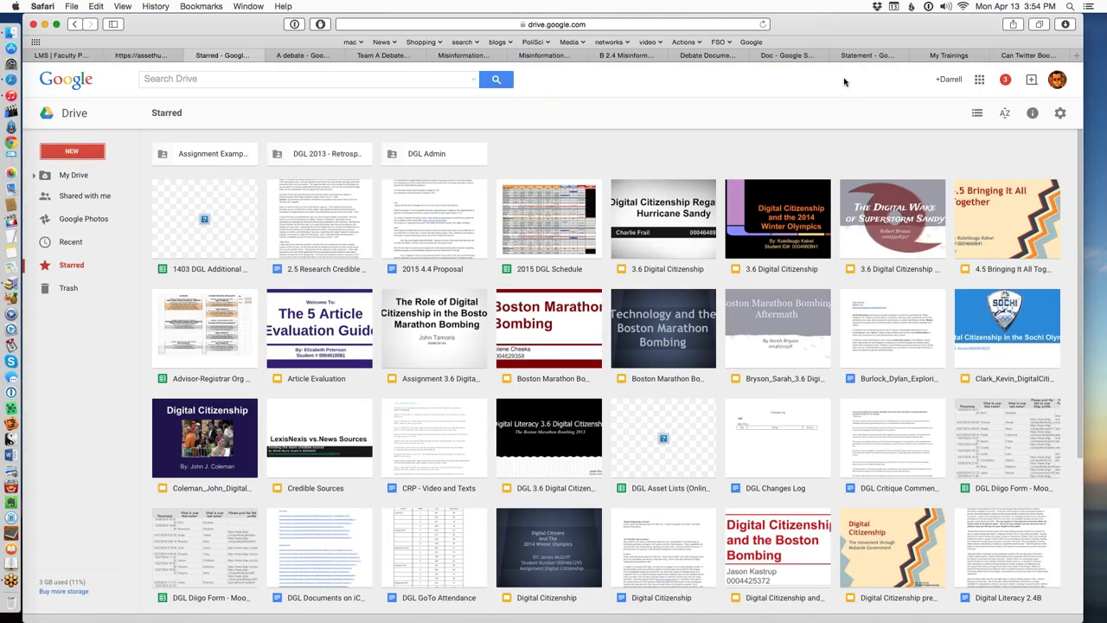
pyautogui.click(863, 55)
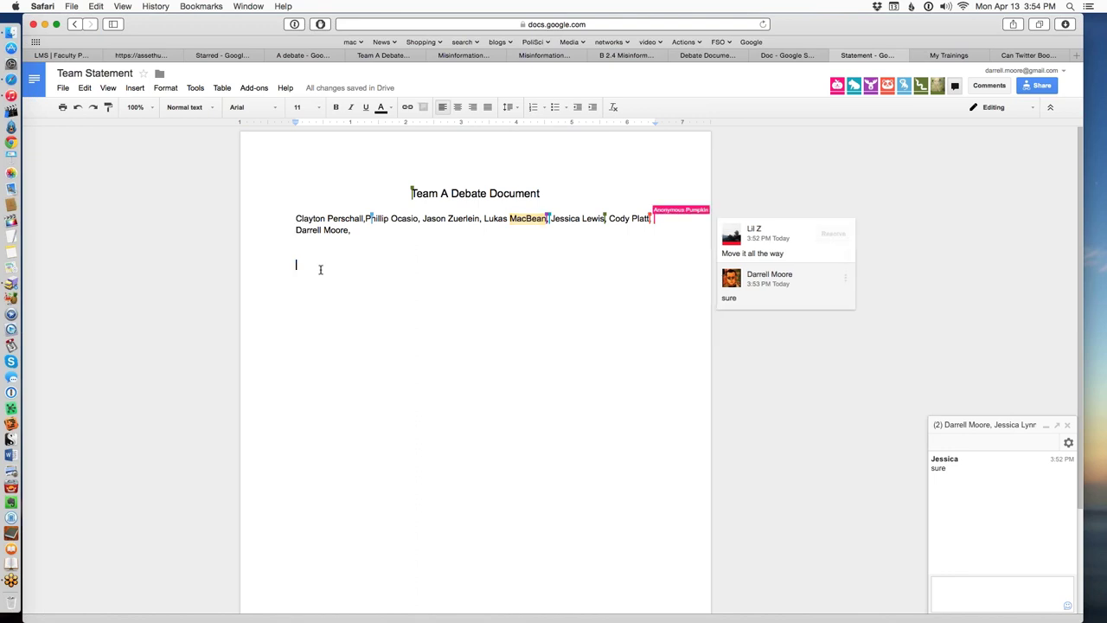
# Paste the NPR link into the document, copy the doc's URL, and return to the course page.
pyautogui.press('super+v')
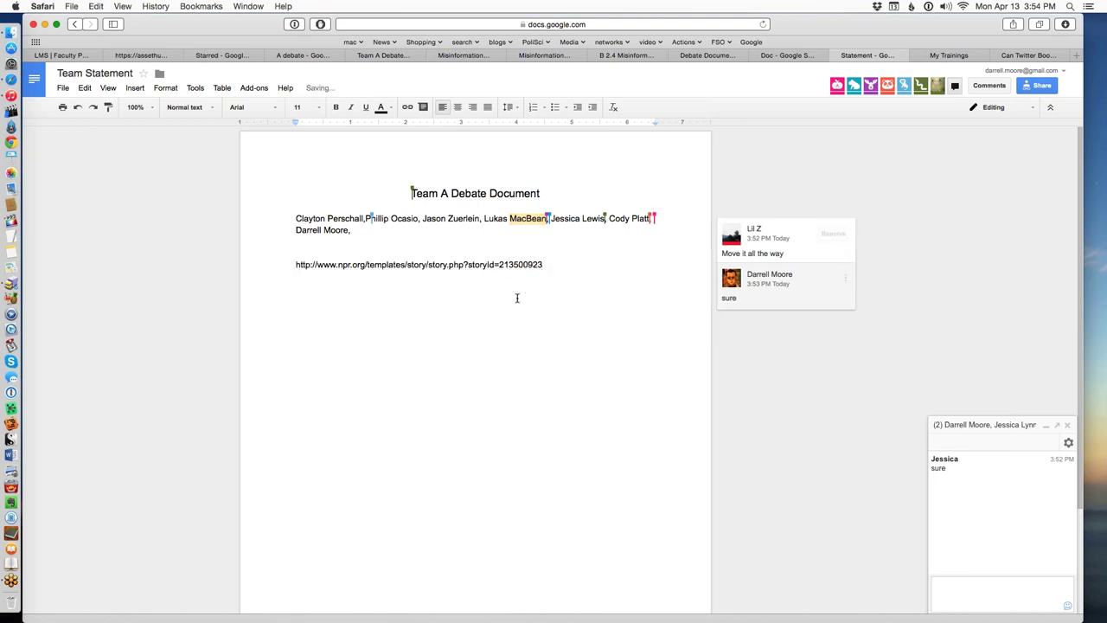
pyautogui.press('Return')
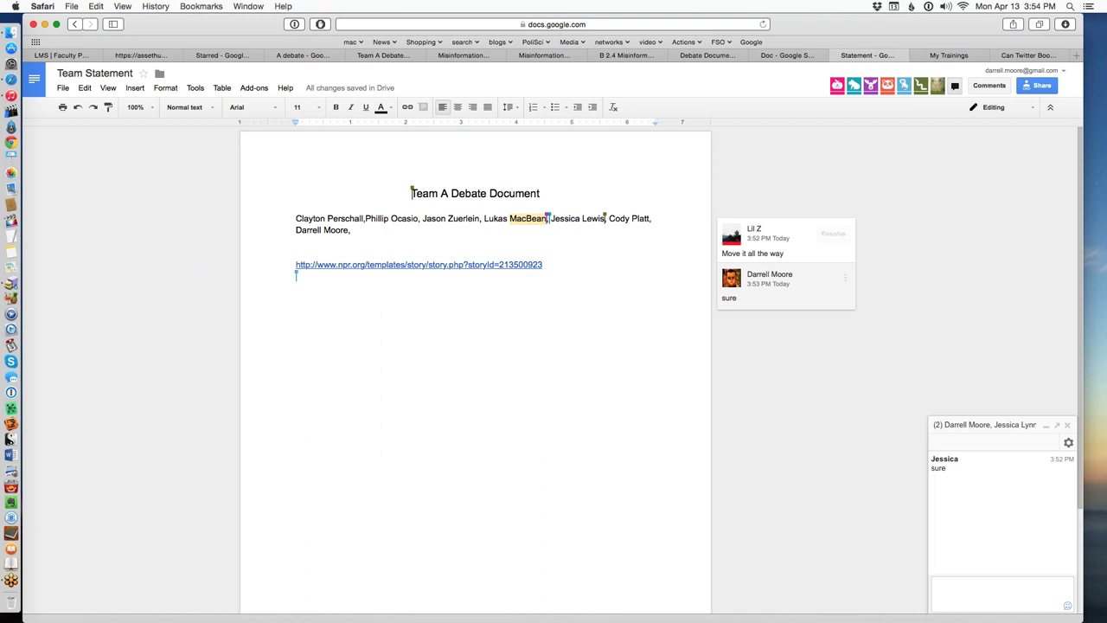
pyautogui.click(621, 25)
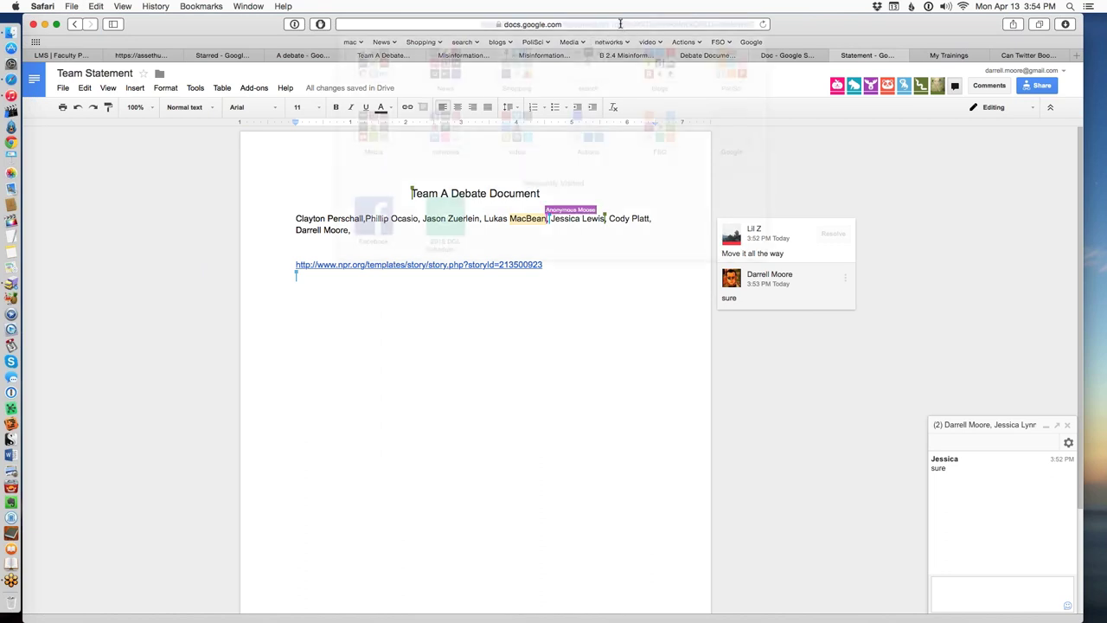
pyautogui.press('Right')
pyautogui.press('super+a')
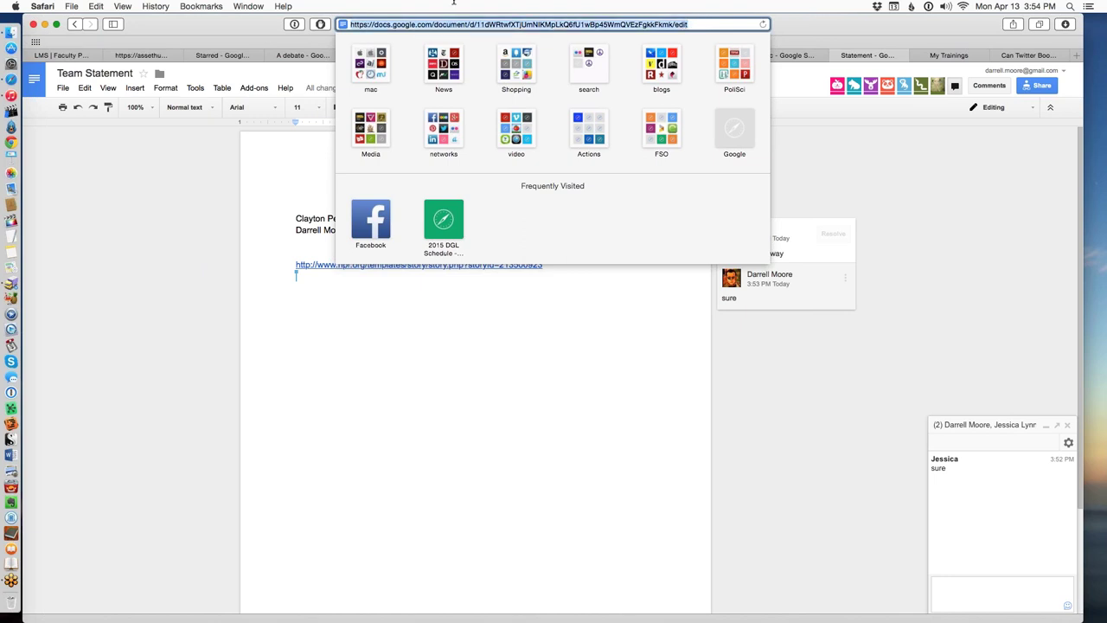
pyautogui.click(143, 225)
pyautogui.click(83, 54)
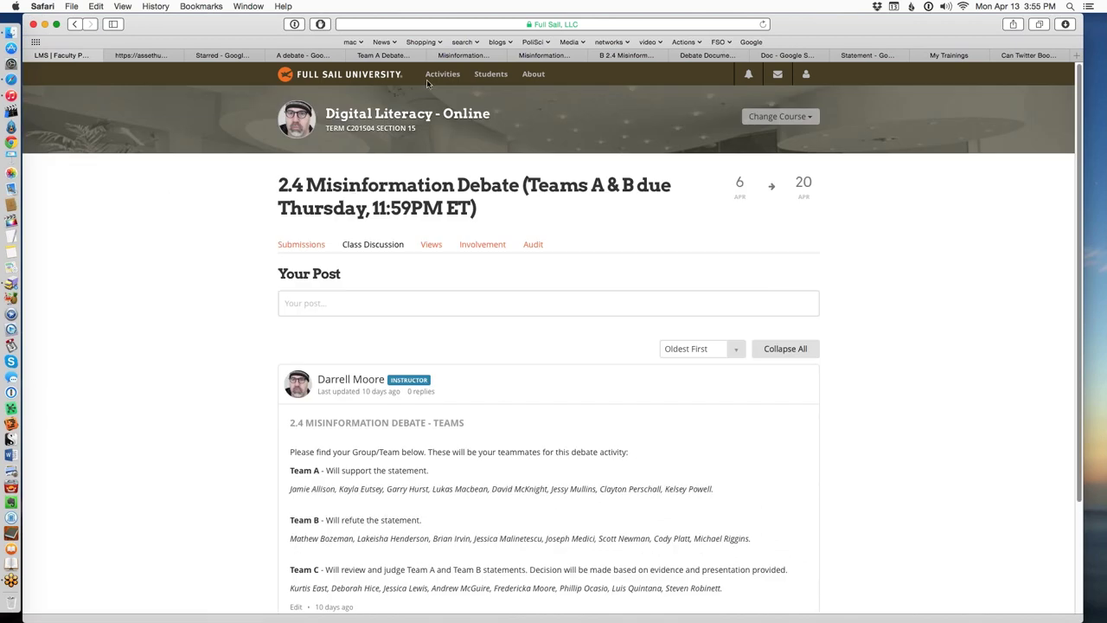
# Open the 2.4 Team A Class Discussion from Activities and start a new post.
pyautogui.click(438, 78)
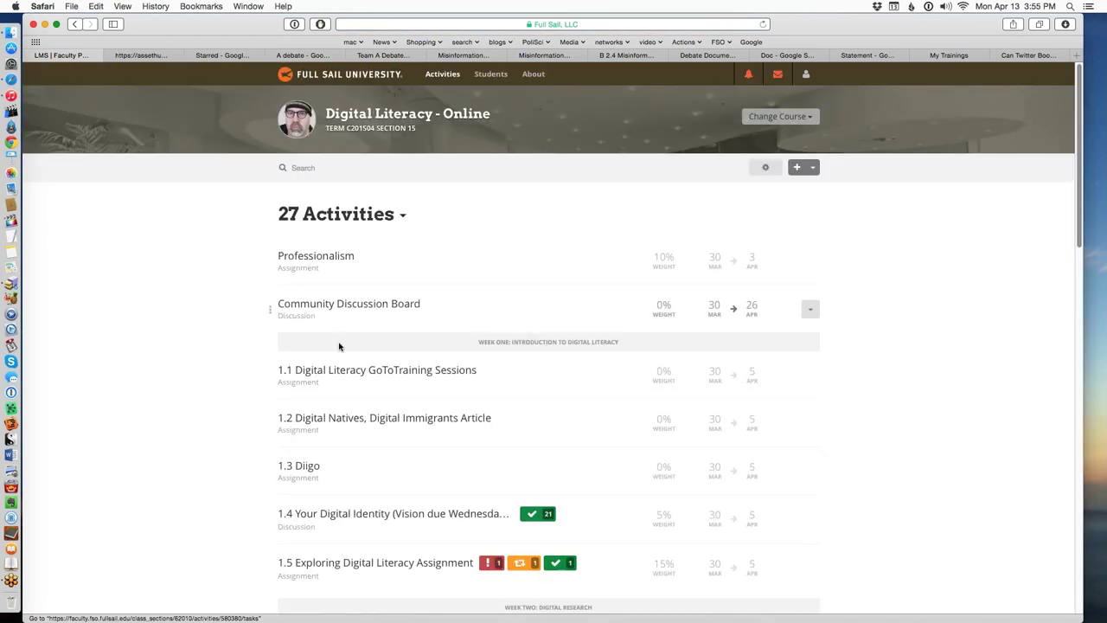
pyautogui.scroll(-5, 346, 351)
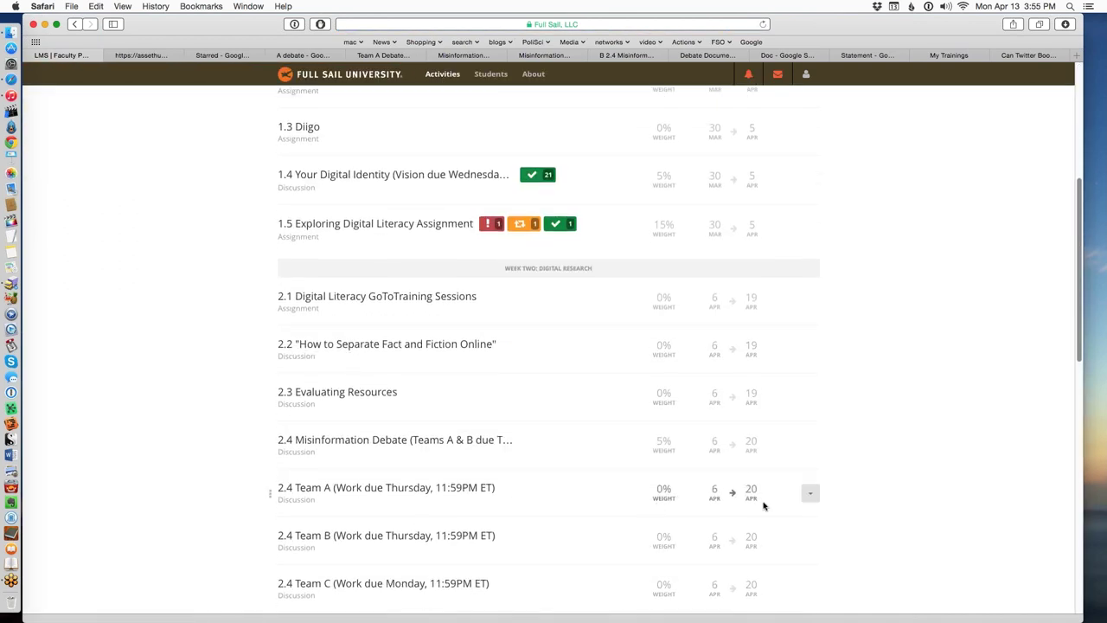
pyautogui.click(811, 494)
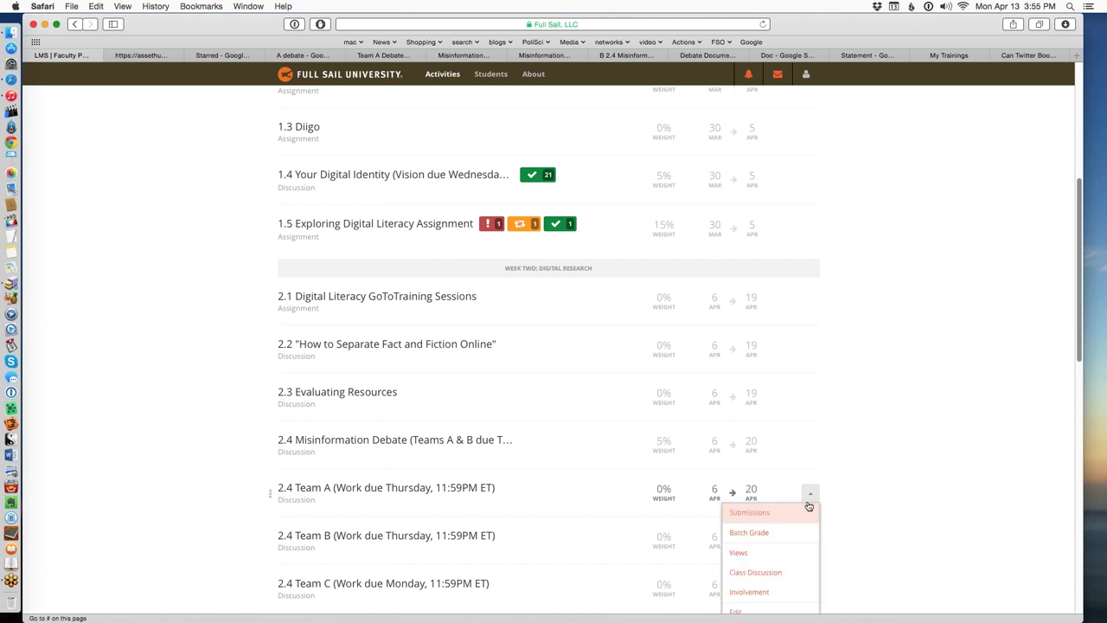
pyautogui.click(787, 571)
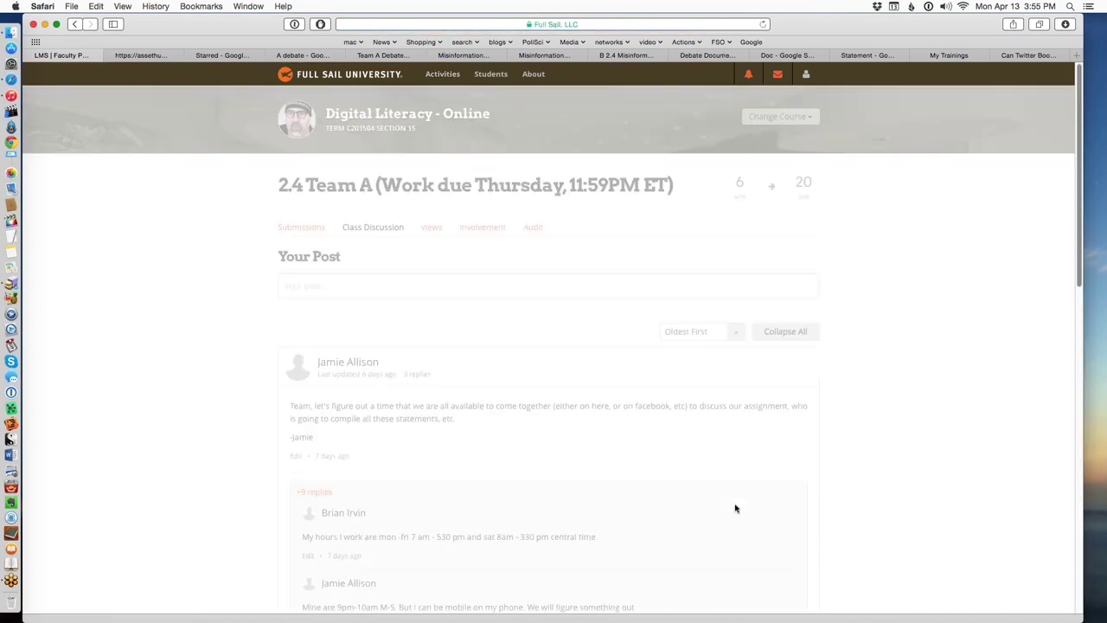
pyautogui.scroll(-15, 718, 494)
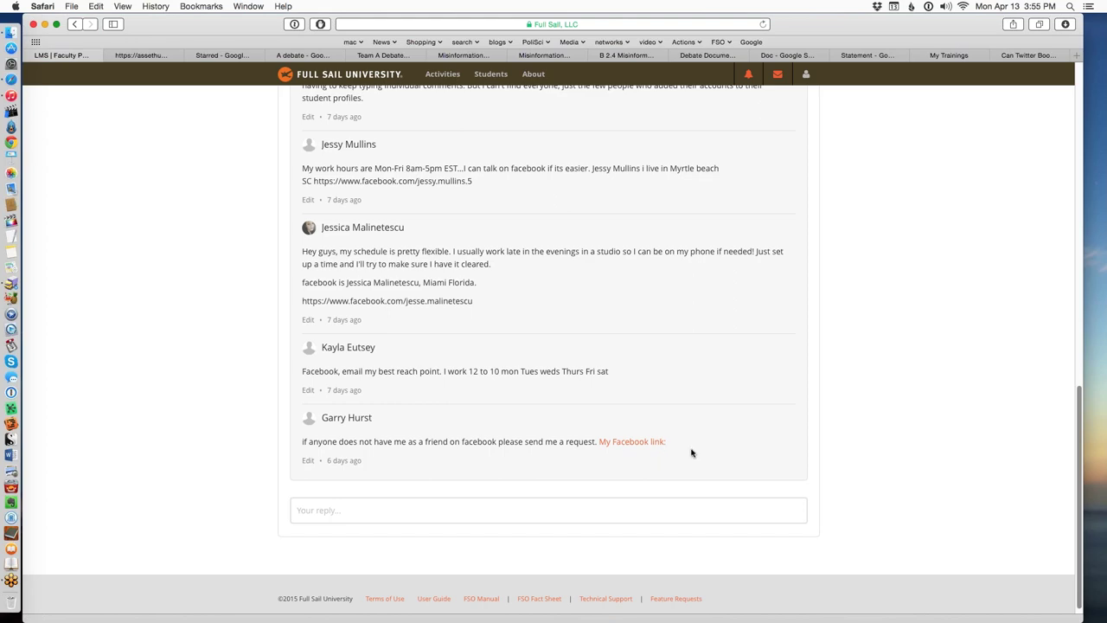
pyautogui.scroll(15, 705, 439)
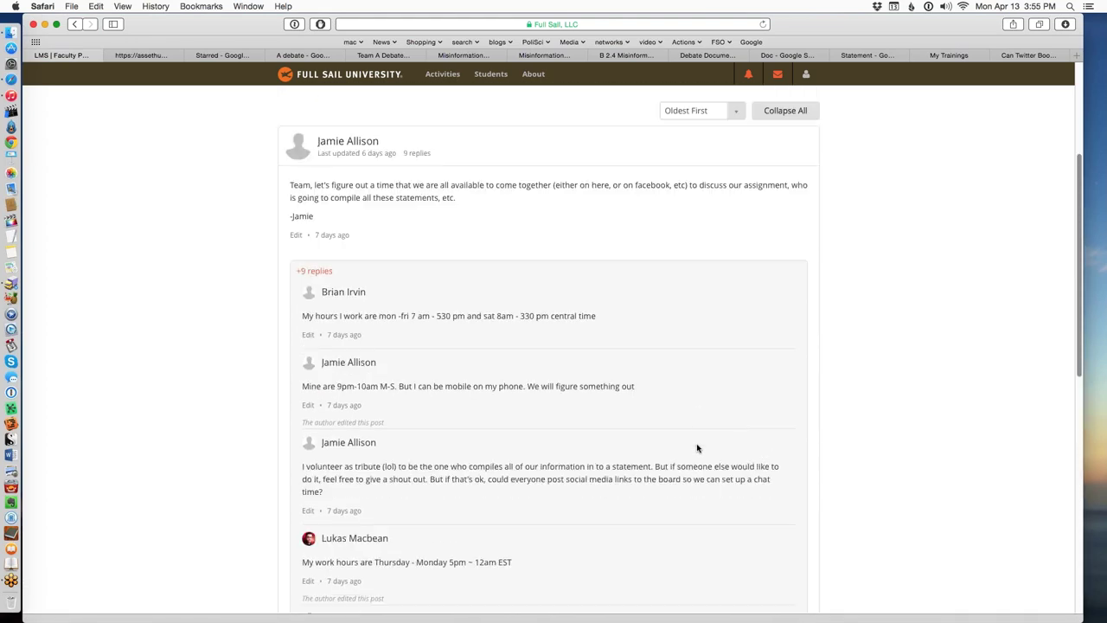
pyautogui.scroll(3, 661, 452)
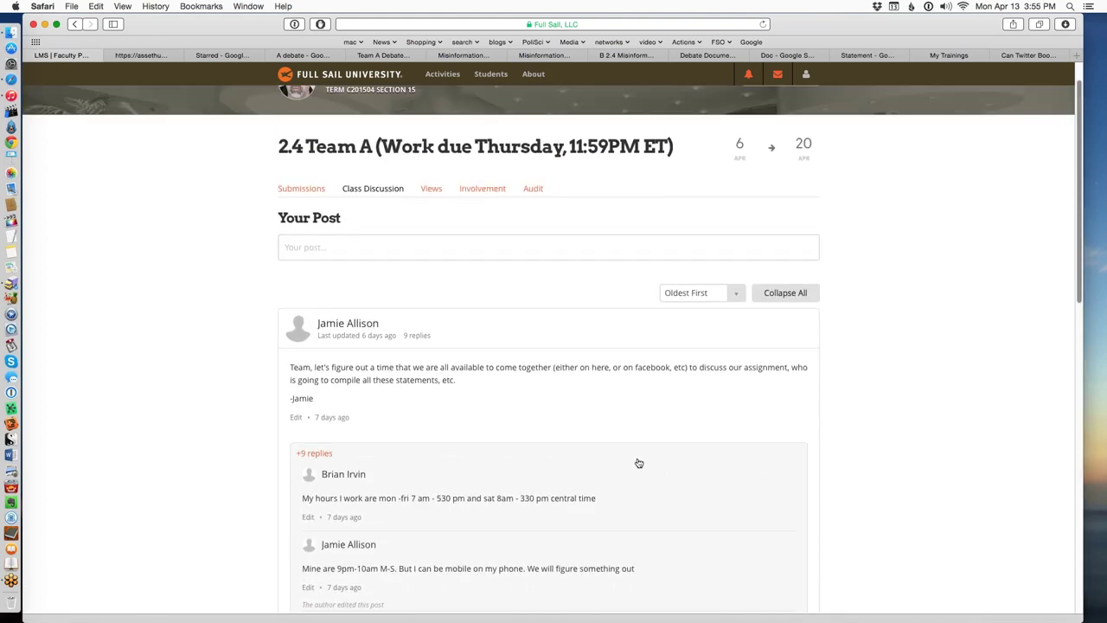
pyautogui.scroll(-5, 635, 449)
pyautogui.scroll(5, 631, 424)
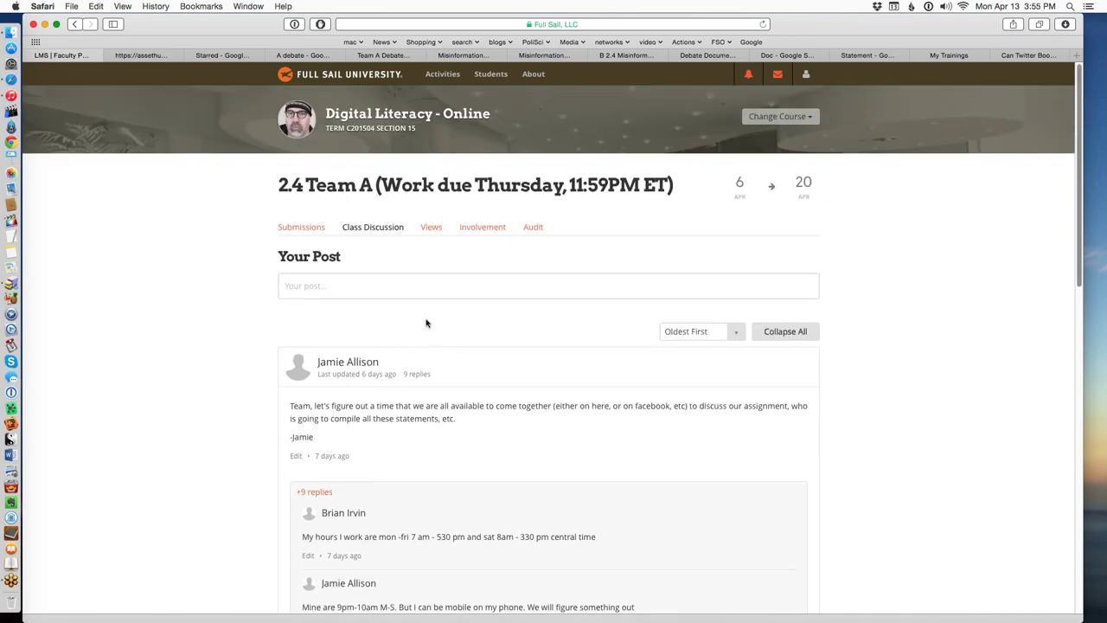
pyautogui.click(308, 290)
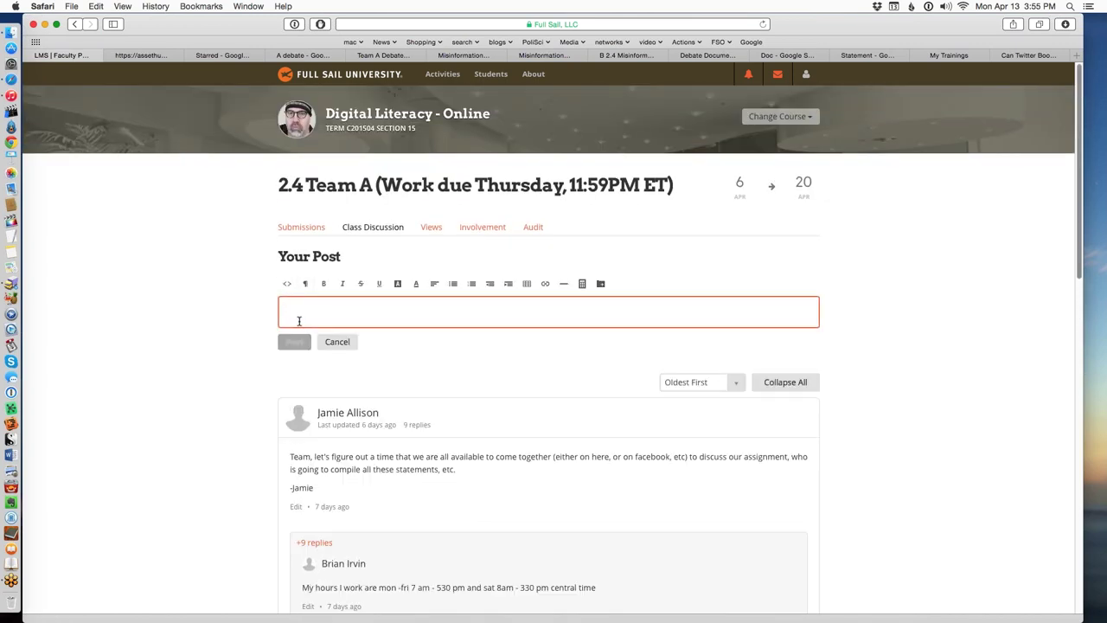
# Write 'Hey guys, I made us a team document to work on:', paste the doc URL below, and select it.
pyautogui.write('Hey gu')
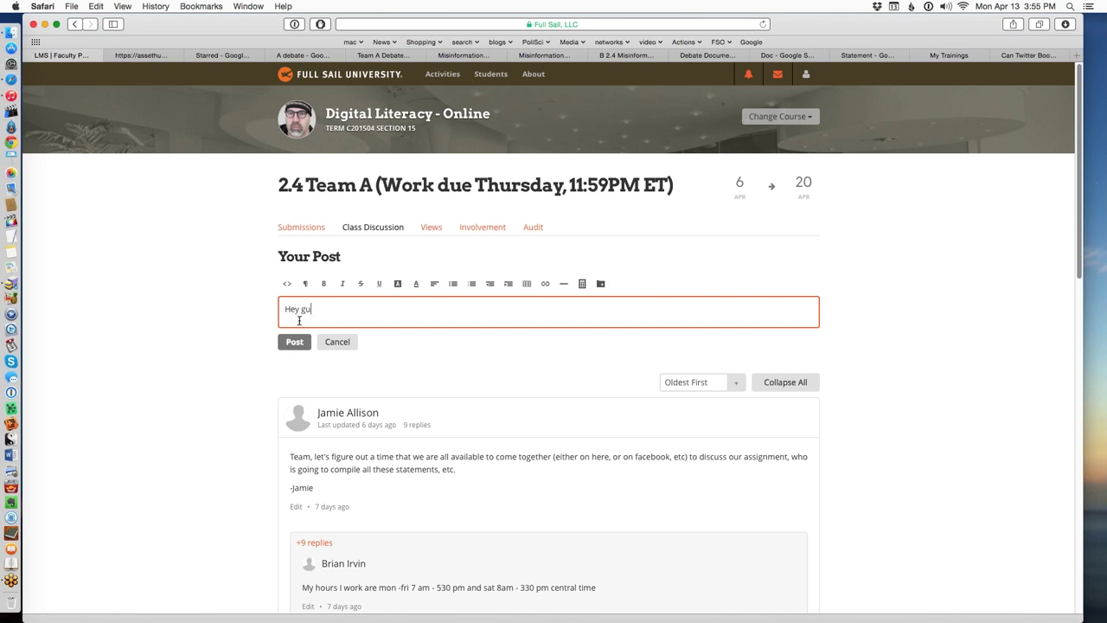
pyautogui.write('ys, I made us a tem')
pyautogui.press('BackSpace')
pyautogui.write('am doc')
pyautogui.press('BackSpace')
pyautogui.write('cument to')
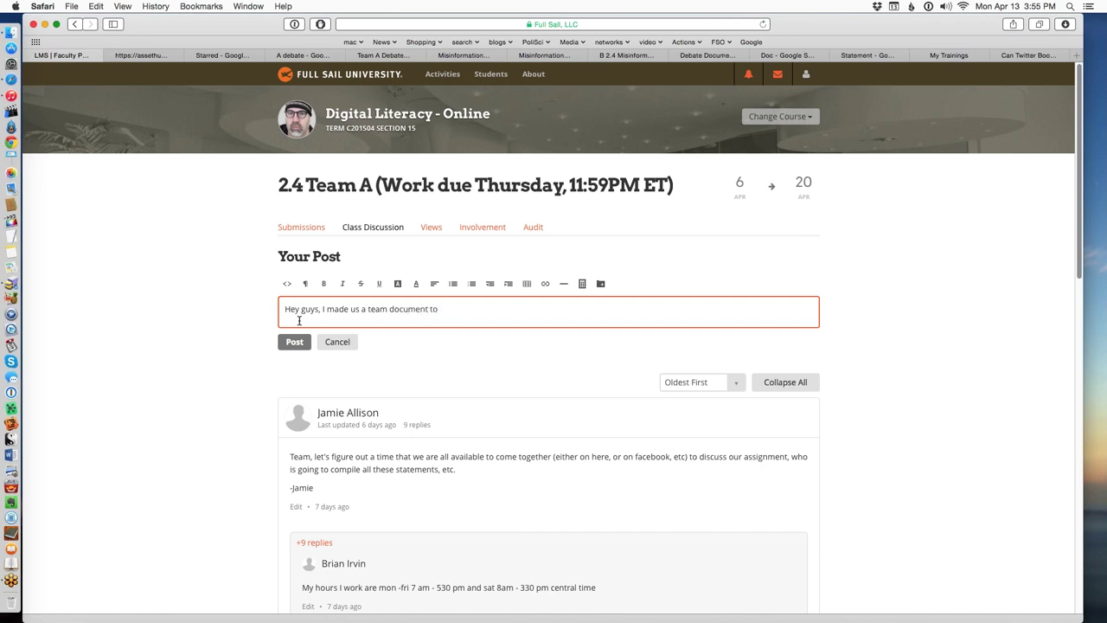
pyautogui.write(' work on:')
pyautogui.press('Return')
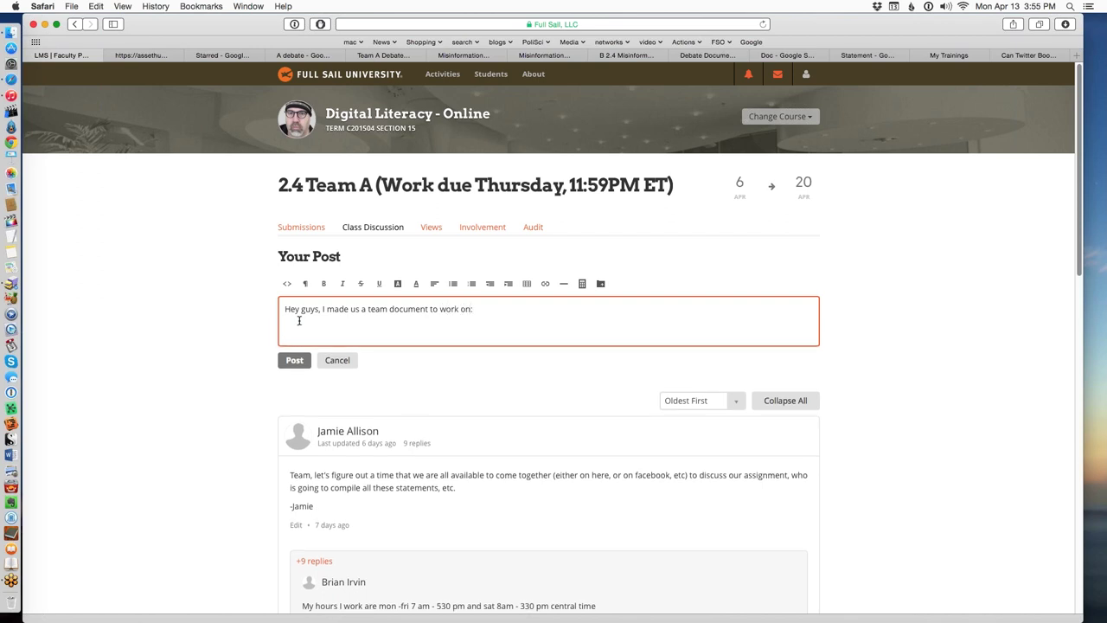
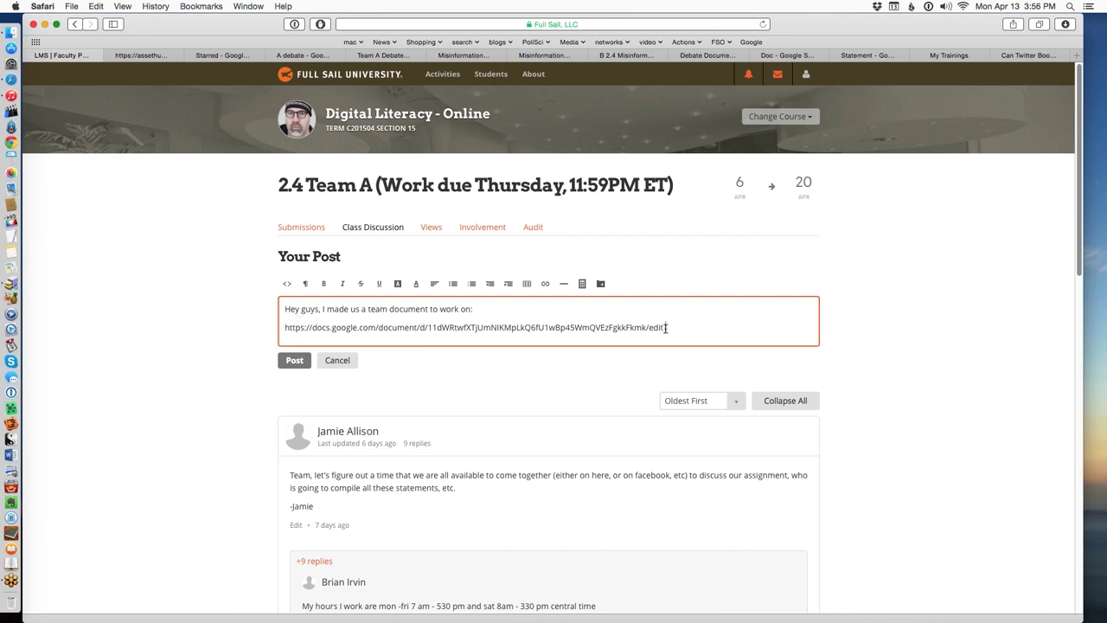
pyautogui.moveTo(666, 327); pyautogui.dragTo(282, 328)
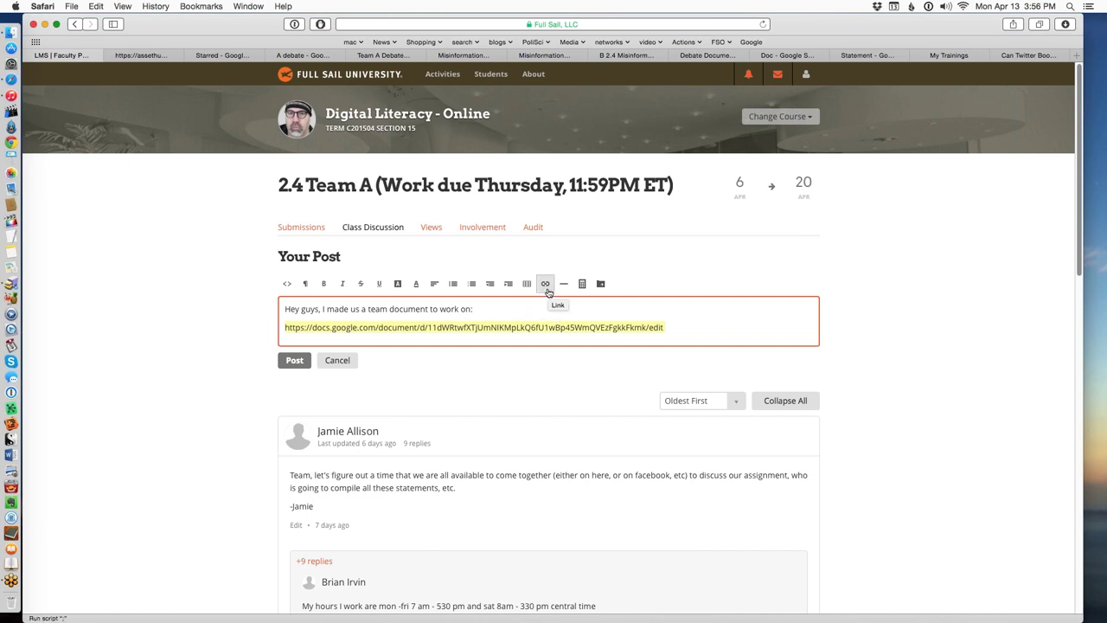
pyautogui.click(545, 283)
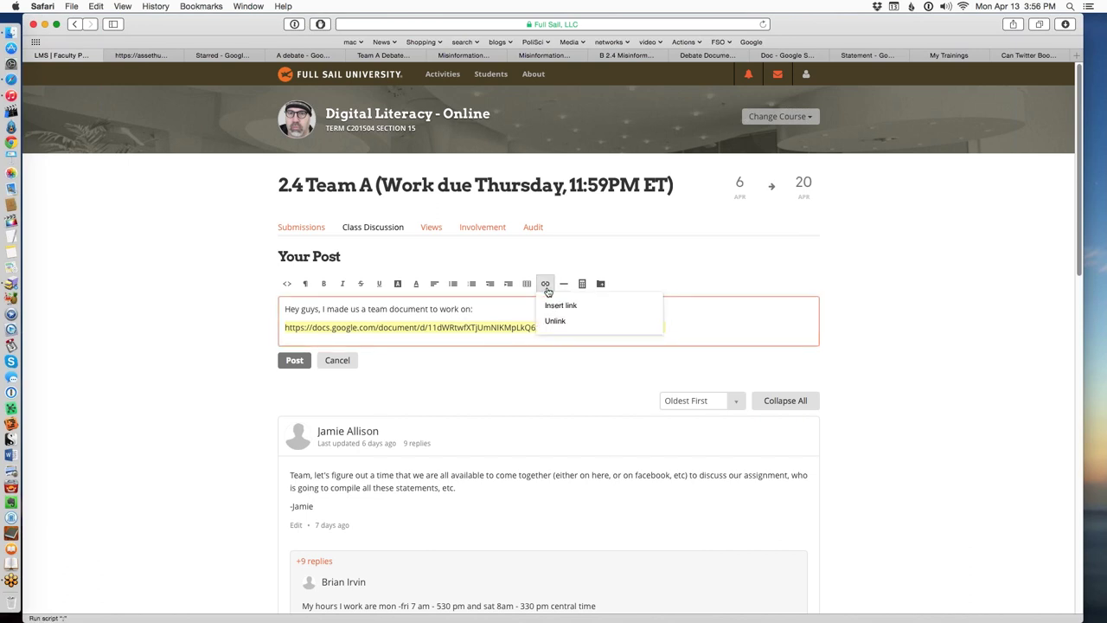
# Link the document address to open in a new tab, then cancel the post draft.
pyautogui.click(558, 305)
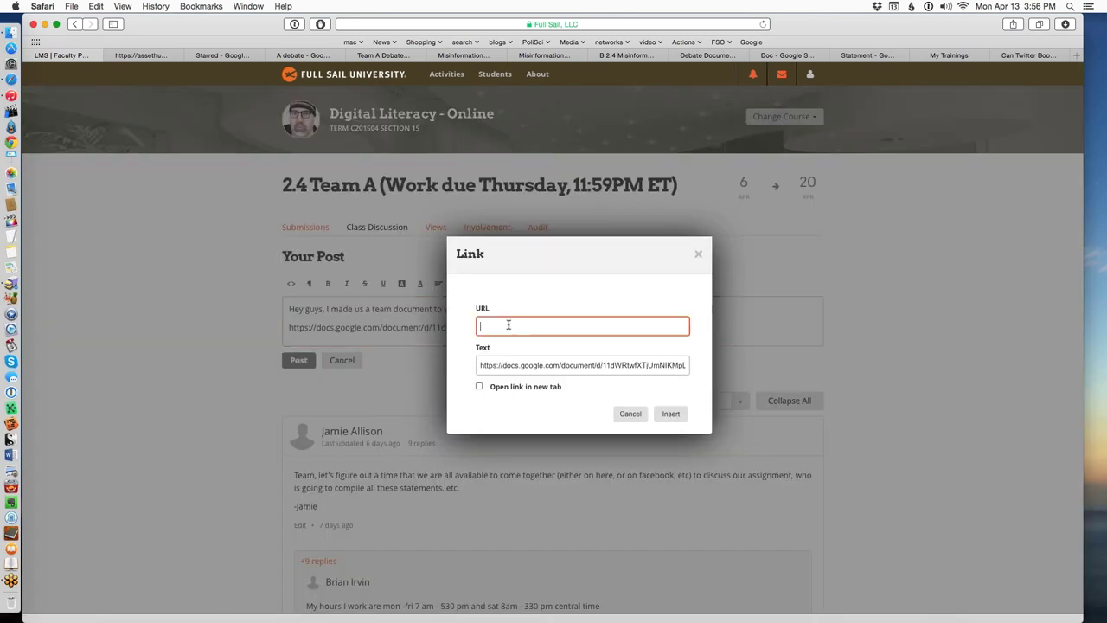
pyautogui.press('super+v')
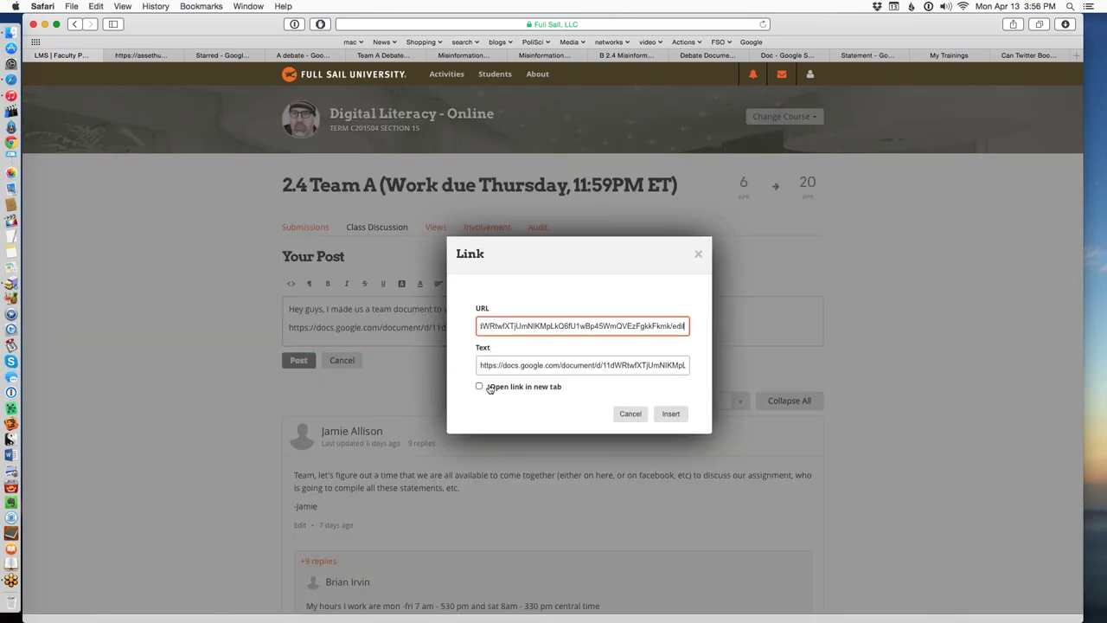
pyautogui.click(480, 387)
pyautogui.click(479, 388)
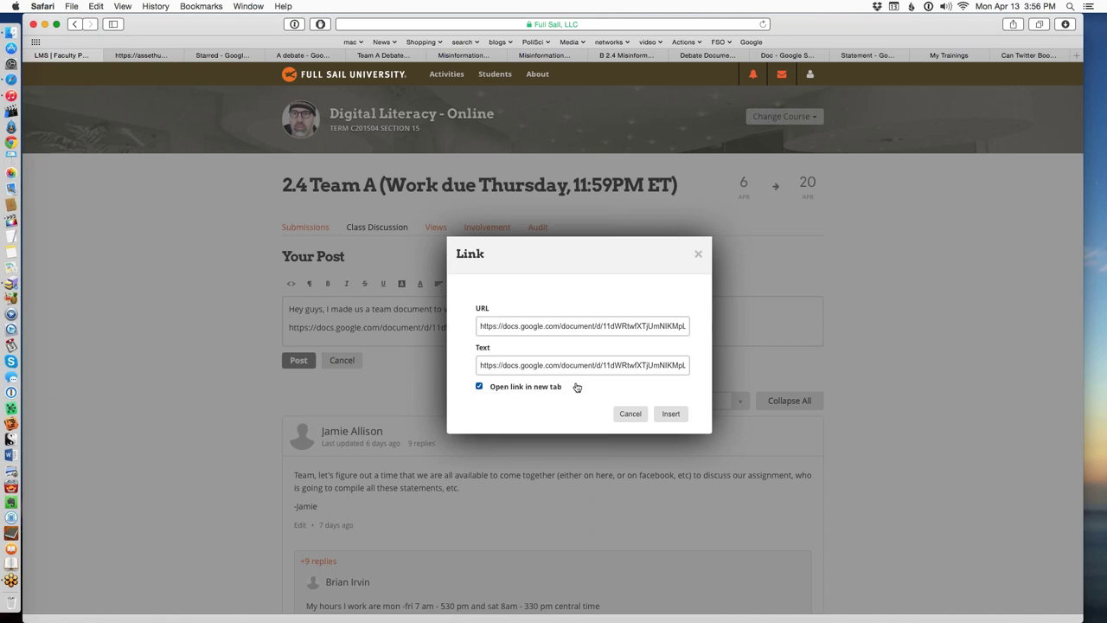
pyautogui.click(667, 413)
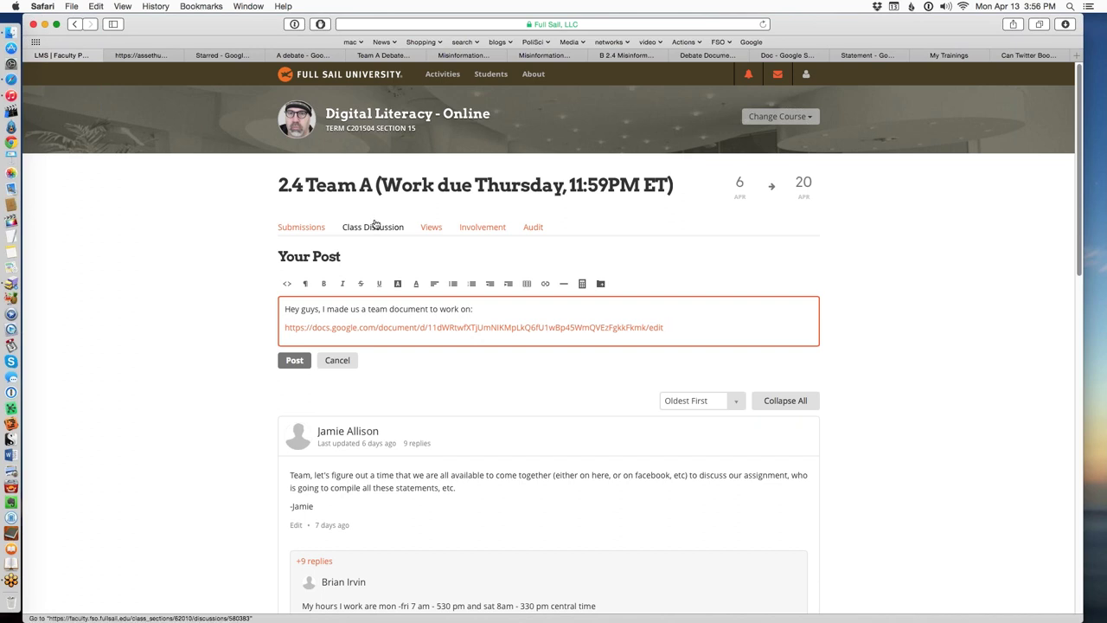
pyautogui.click(349, 362)
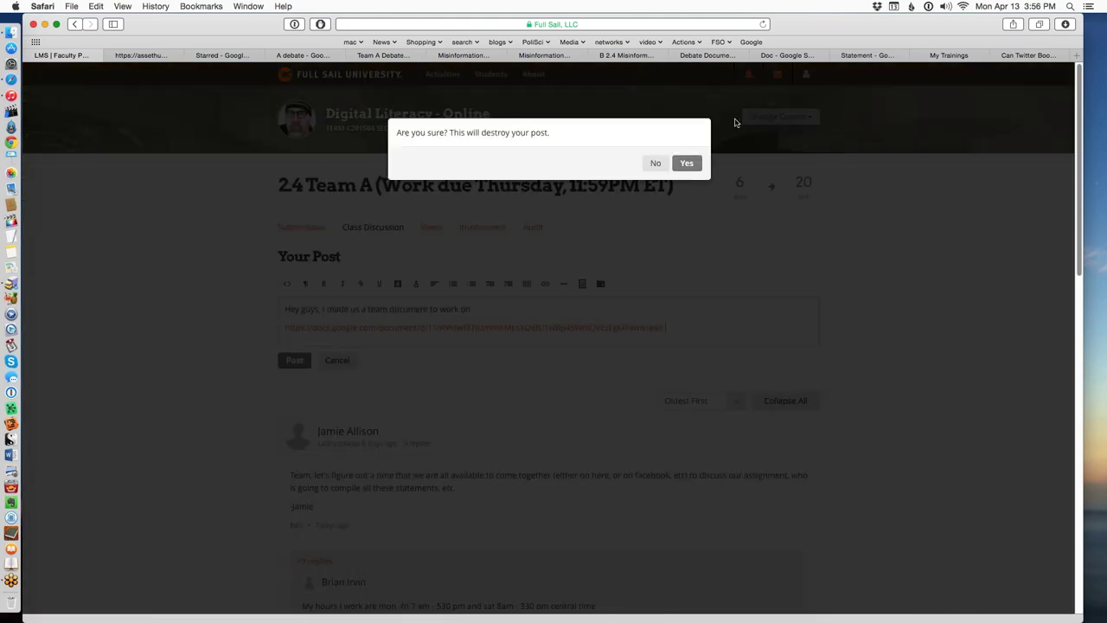
# Confirm discarding the Team A draft and return to the Team Statement document.
pyautogui.click(687, 166)
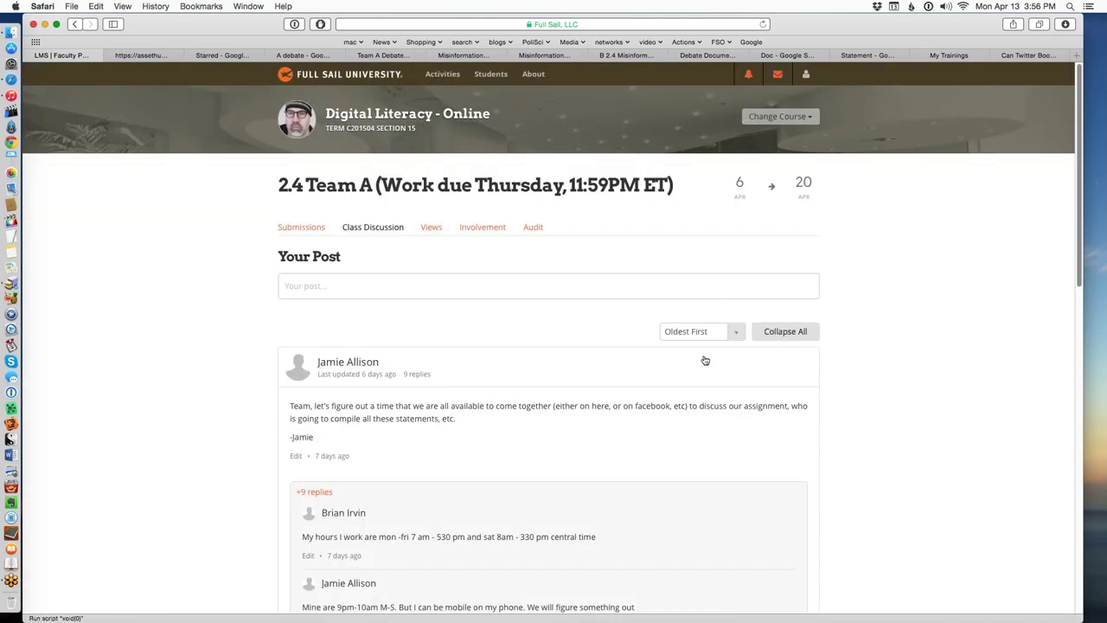
pyautogui.scroll(-15, 704, 361)
pyautogui.scroll(-2, 547, 331)
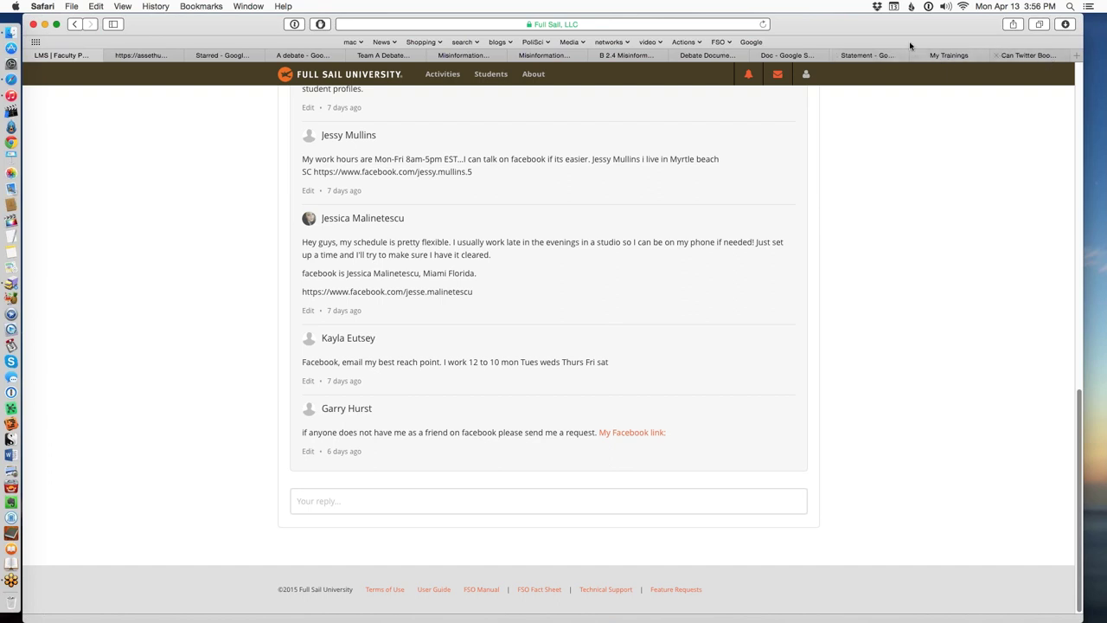
pyautogui.click(848, 57)
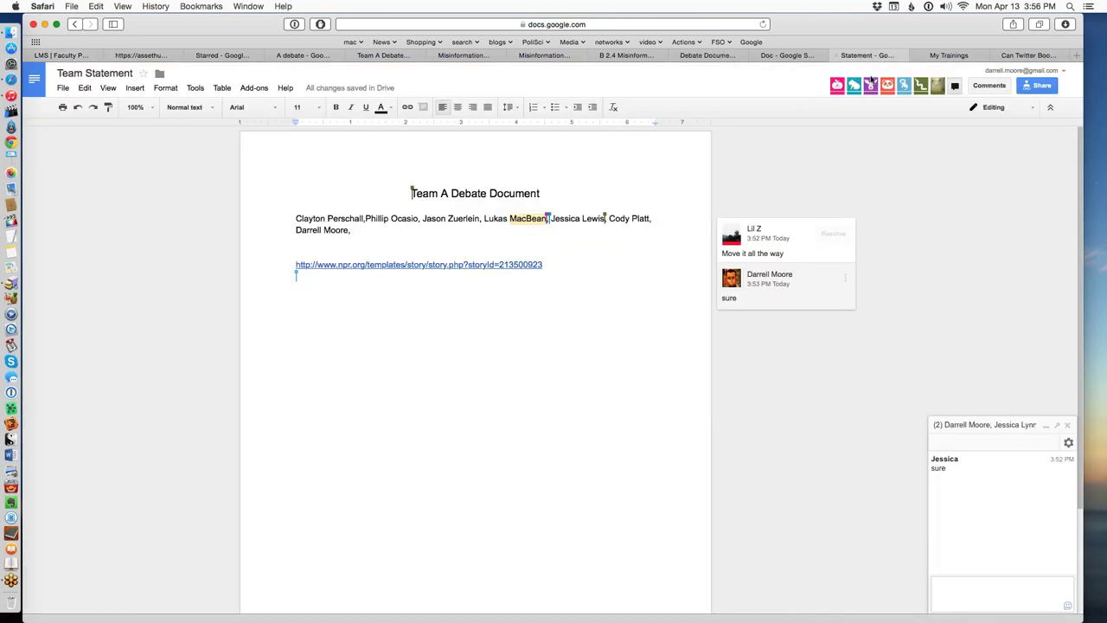
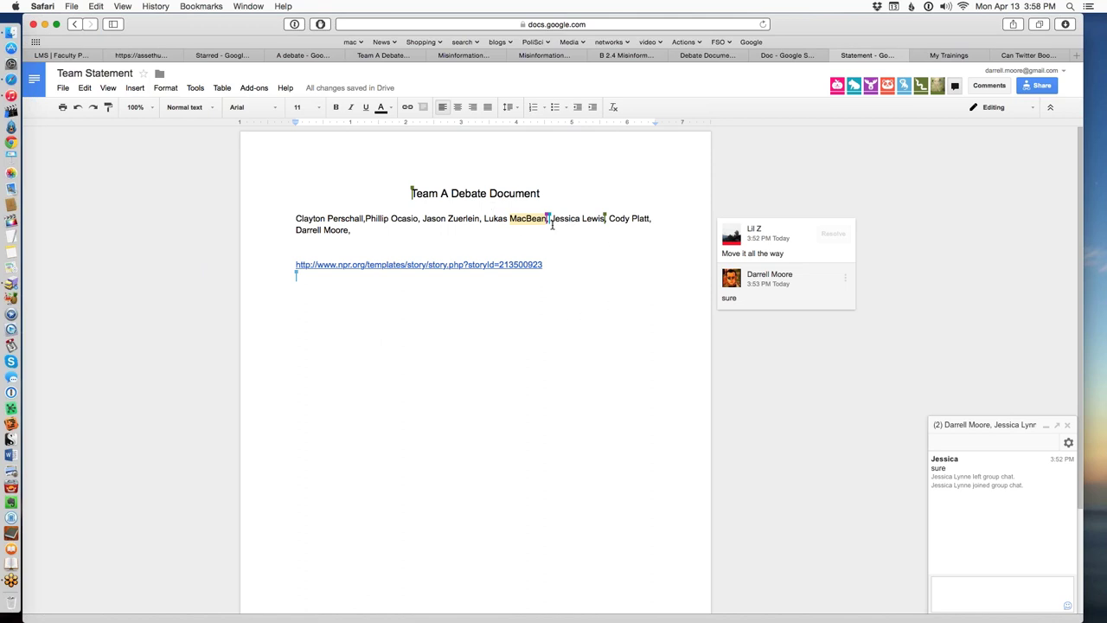
# Leave the Team Statement doc for the My Trainings page of upcoming sessions.
pyautogui.hotkey('shift', 'Right')
# Pass through the Full Sail assignment, scroll up the Team B document, then open the NPR article.
pyautogui.click(948, 55)
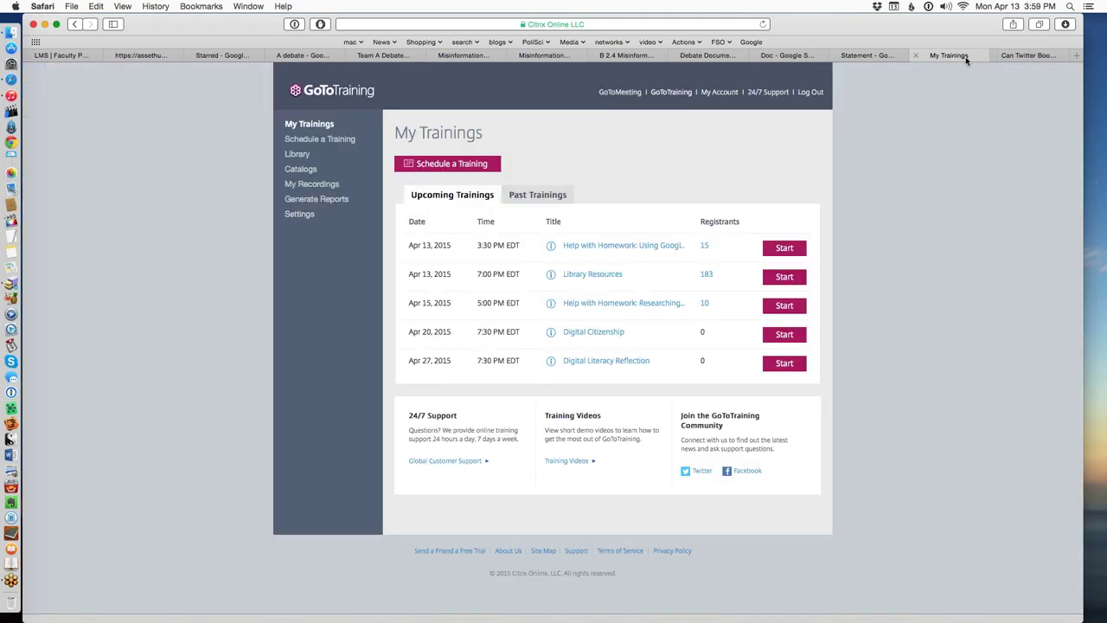
pyautogui.click(149, 56)
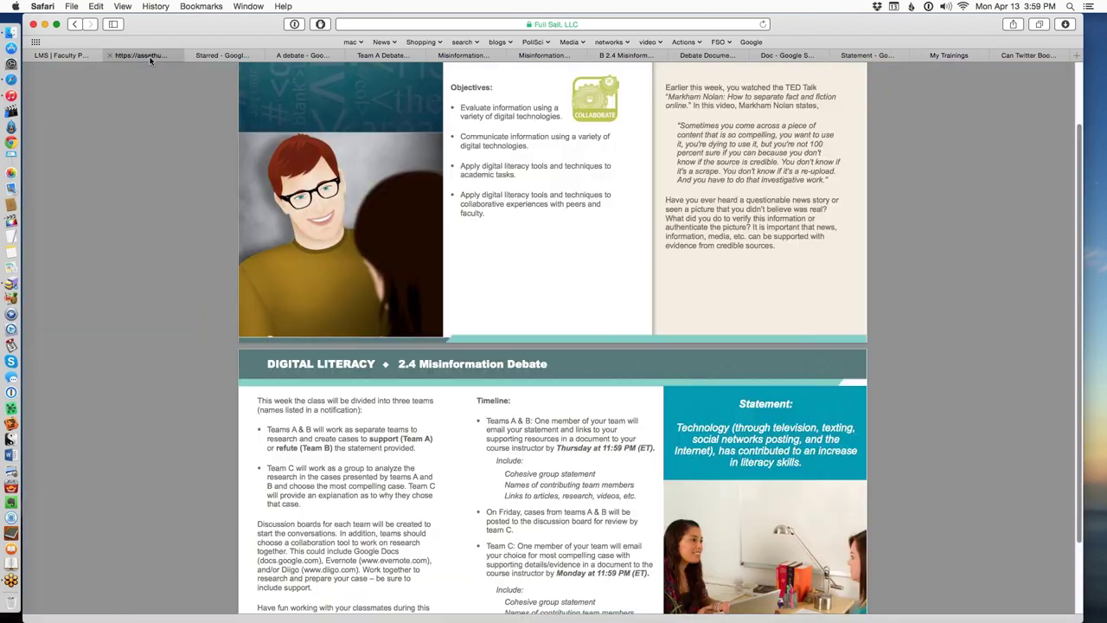
pyautogui.click(568, 59)
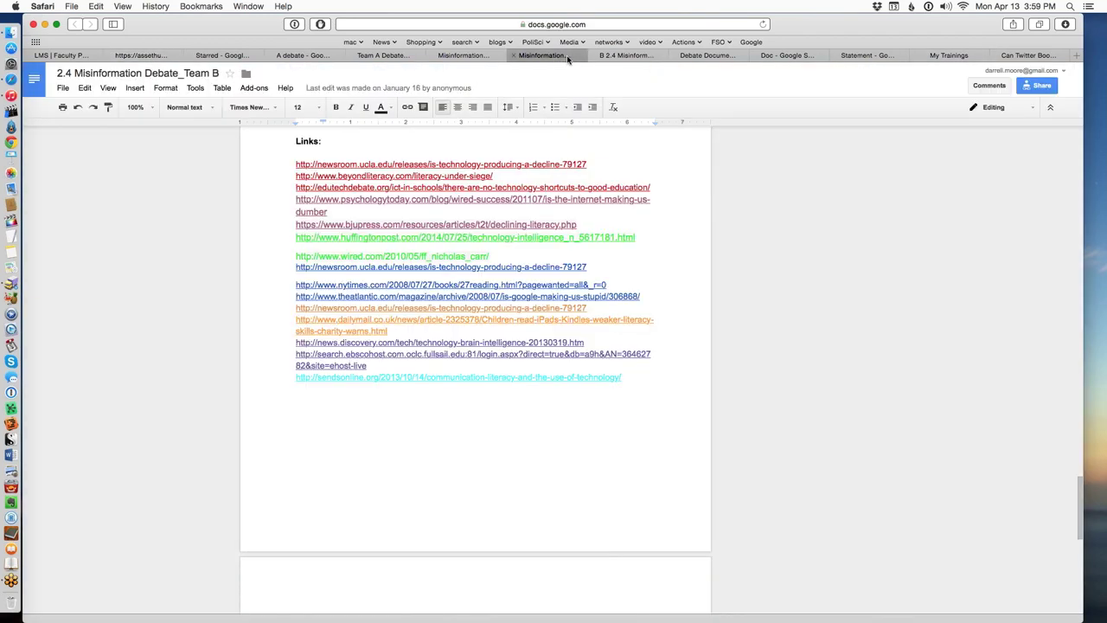
pyautogui.scroll(20, 647, 256)
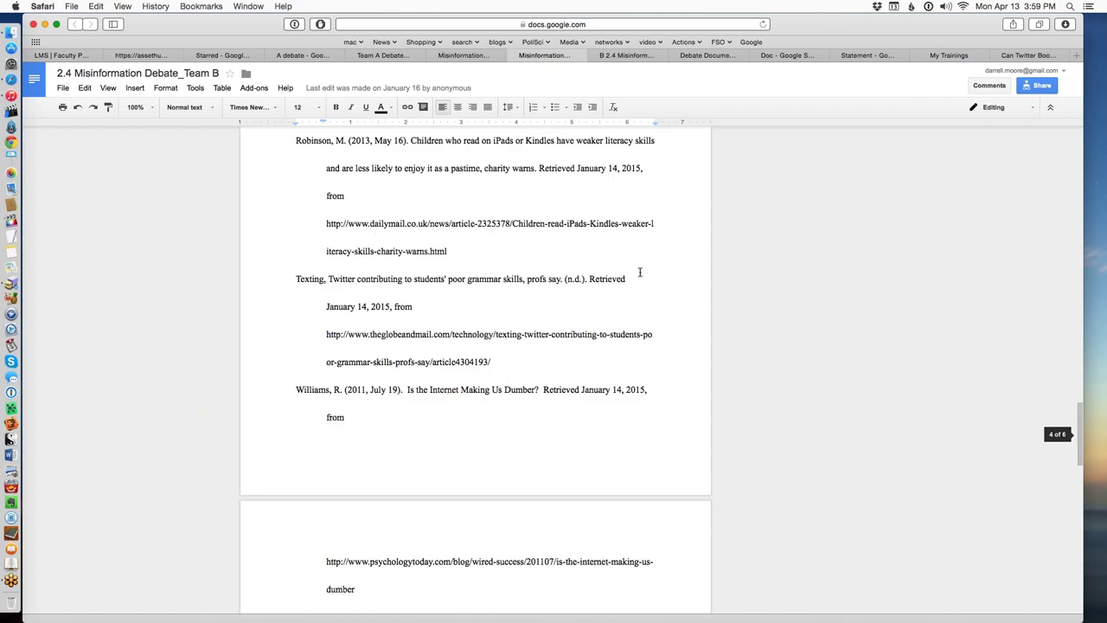
pyautogui.scroll(10, 614, 299)
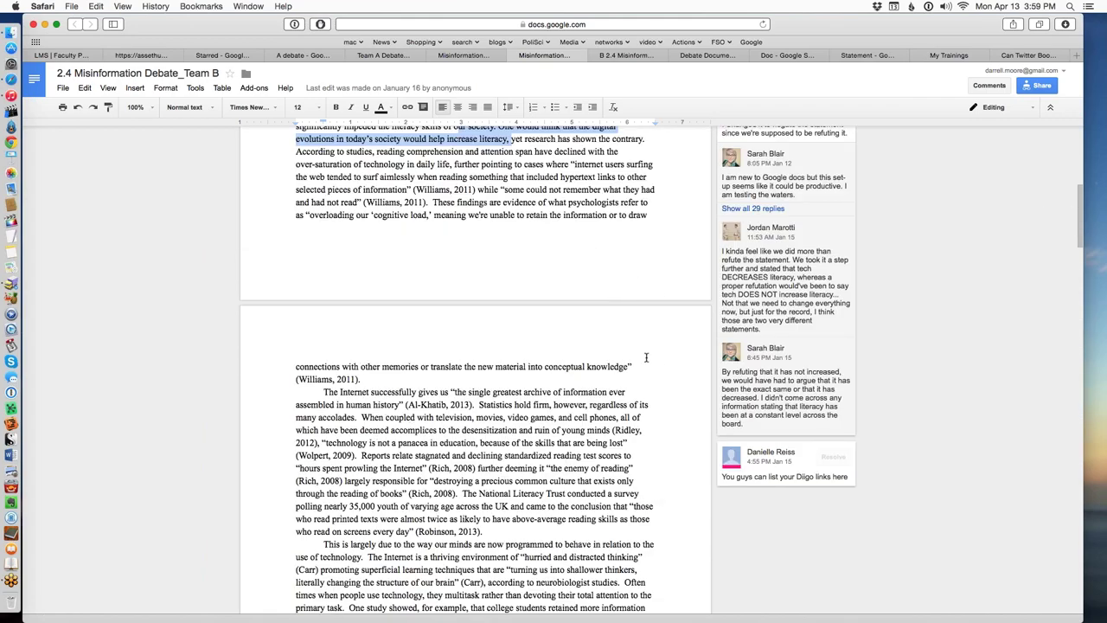
pyautogui.scroll(1, 632, 363)
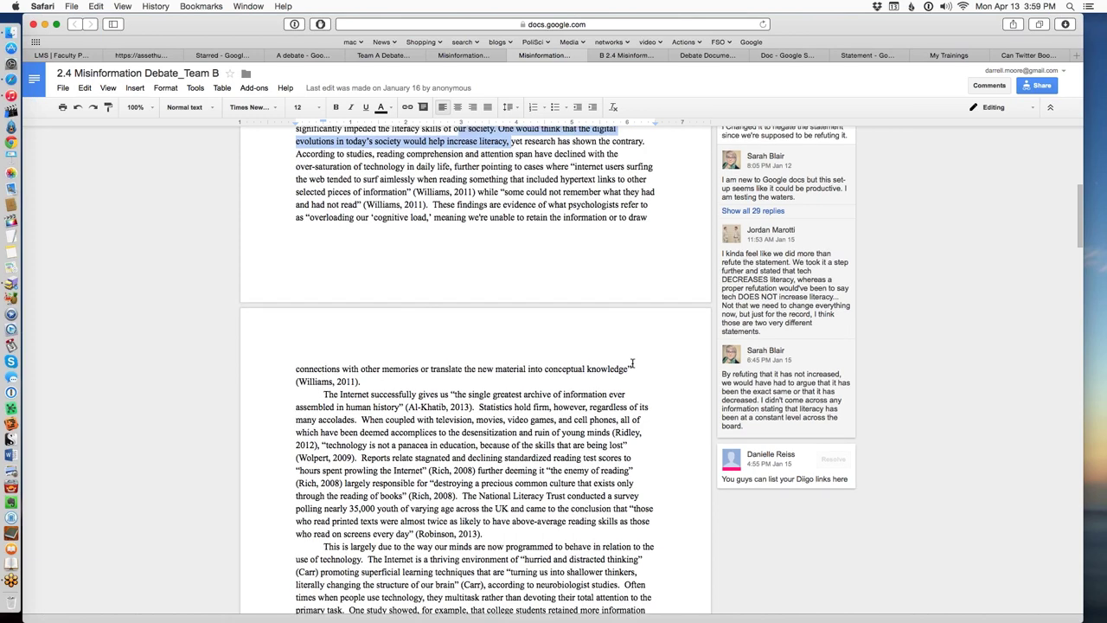
pyautogui.scroll(7, 632, 363)
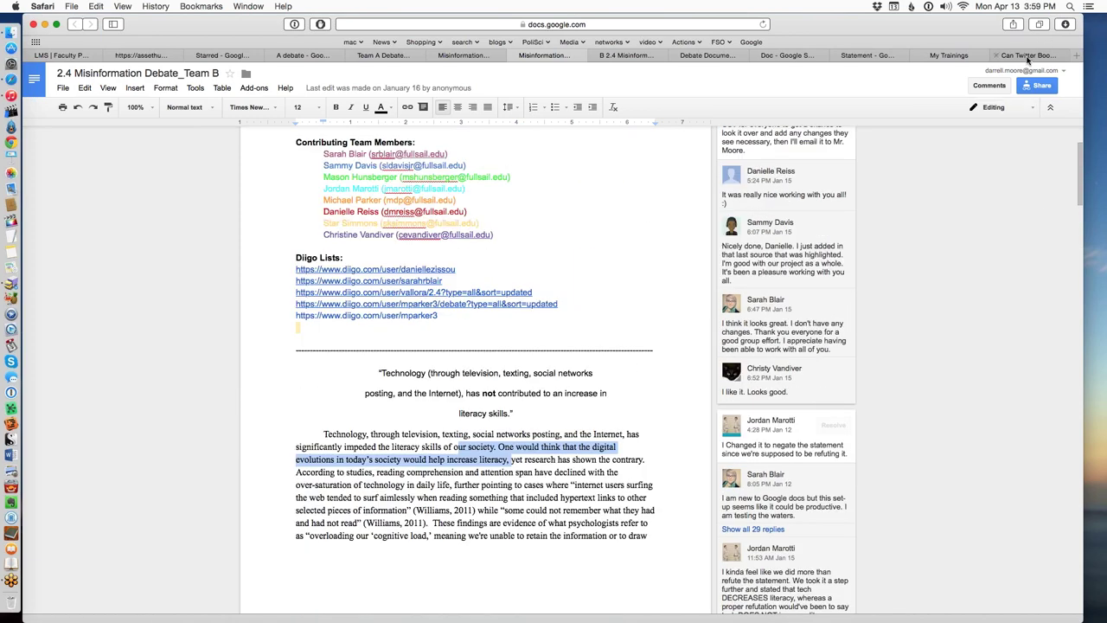
pyautogui.click(1028, 55)
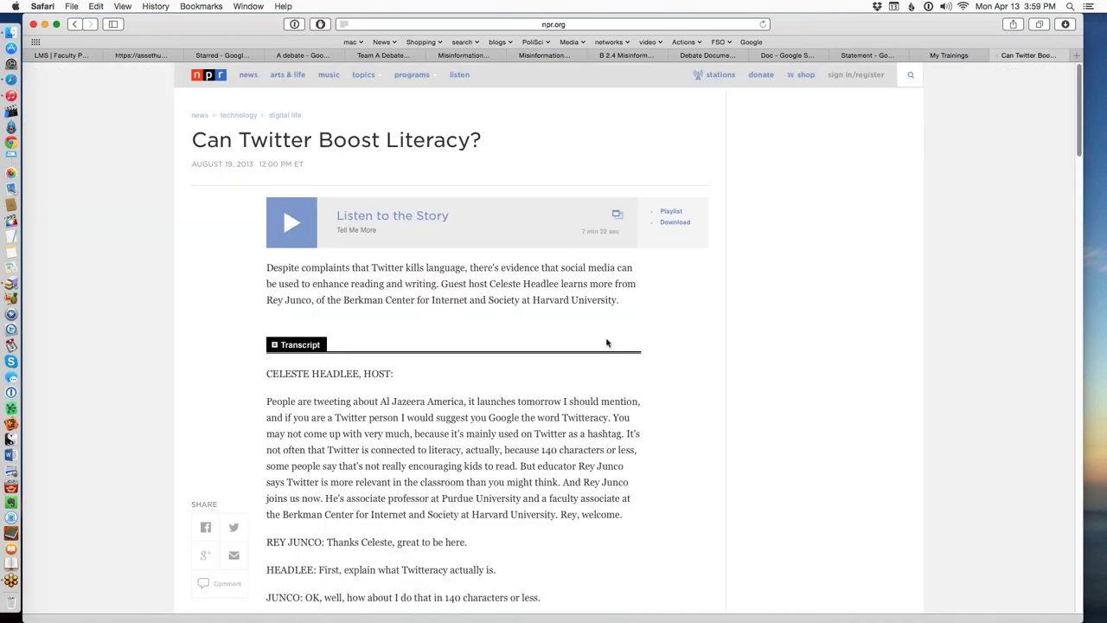
pyautogui.scroll(-1, 607, 343)
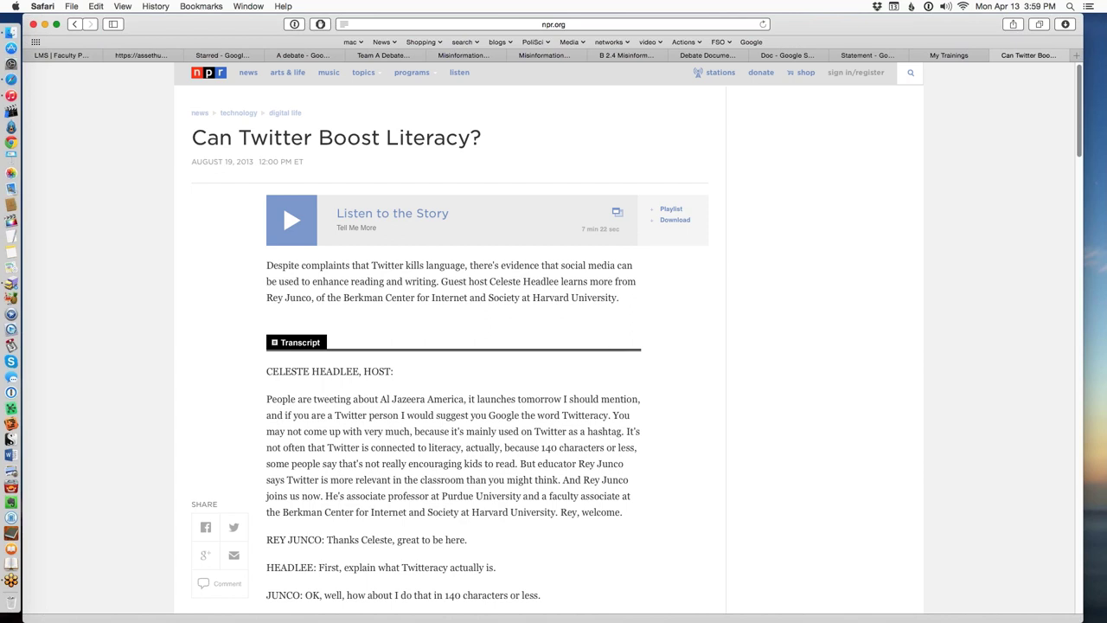
# Scroll down the Team A document's literacy argument and article links on pages 1–2, then back up.
pyautogui.click(284, 59)
pyautogui.scroll(-3, 371, 161)
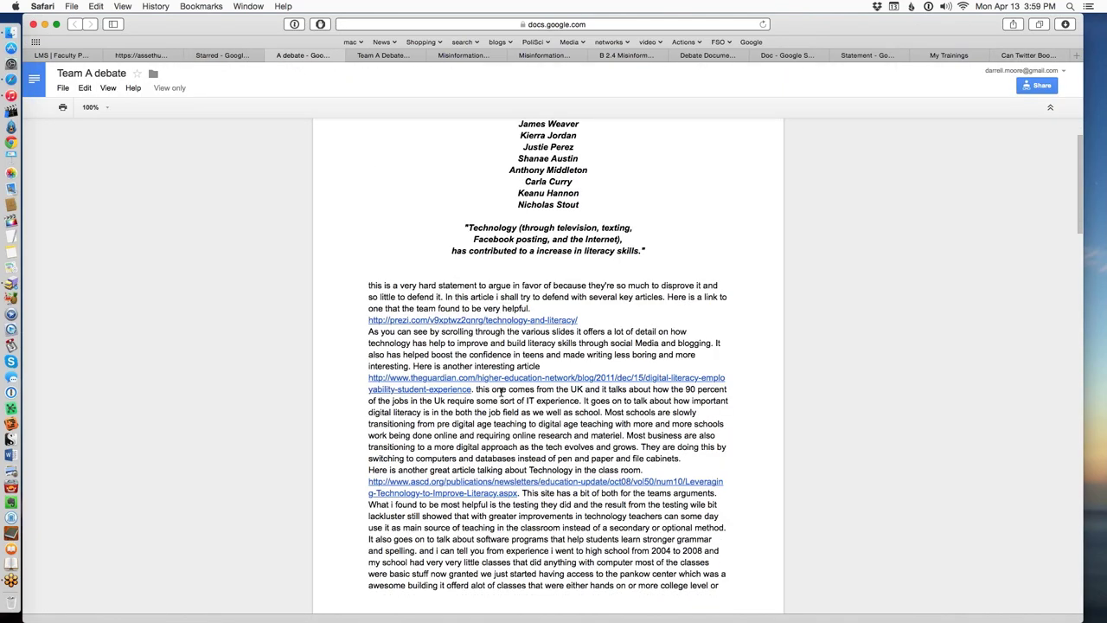
pyautogui.scroll(-2, 382, 308)
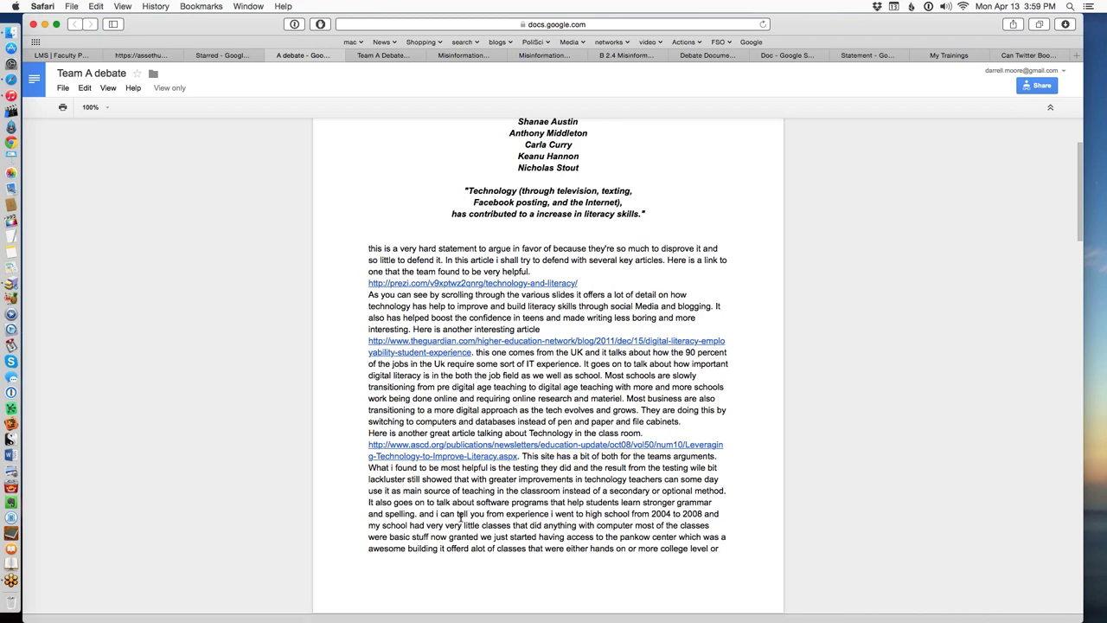
pyautogui.scroll(-5, 463, 493)
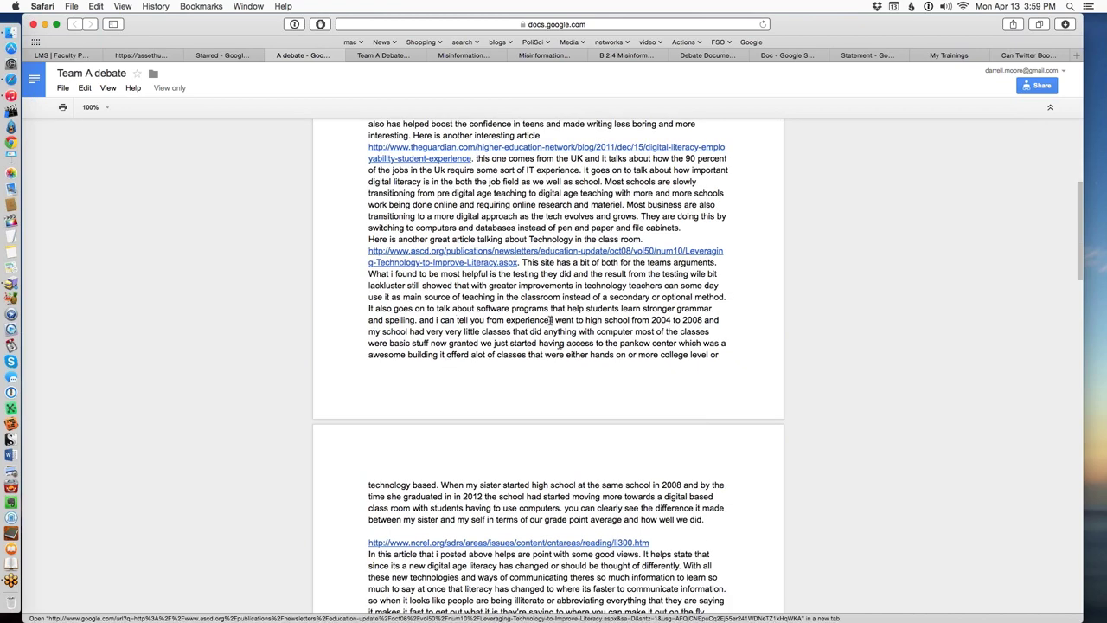
pyautogui.scroll(-3, 572, 350)
pyautogui.scroll(-6, 573, 350)
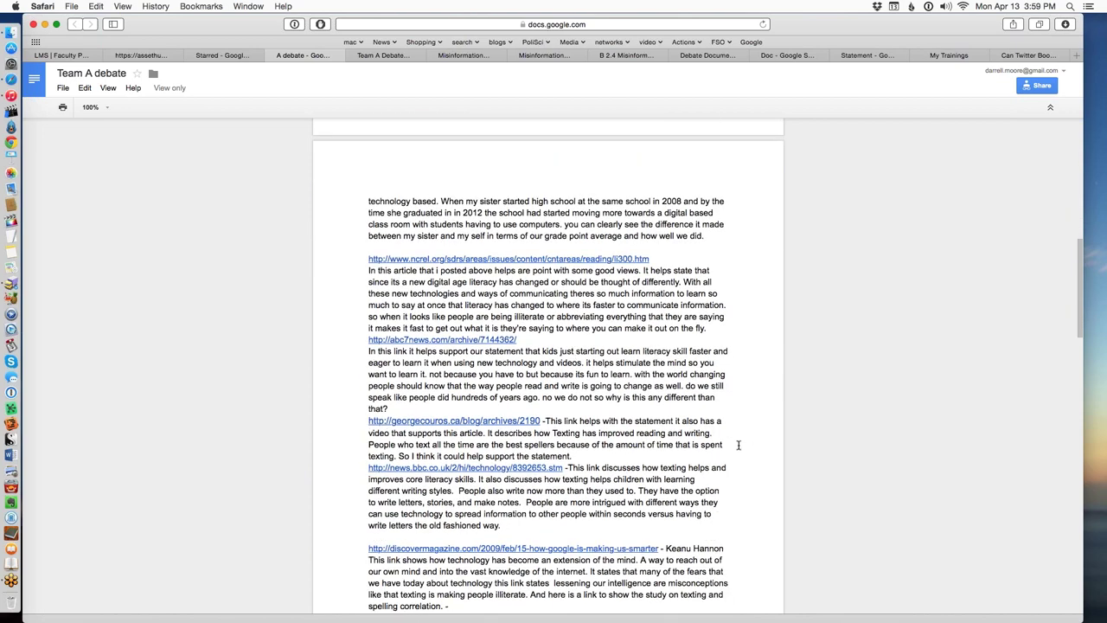
pyautogui.scroll(-6, 735, 445)
pyautogui.scroll(15, 683, 366)
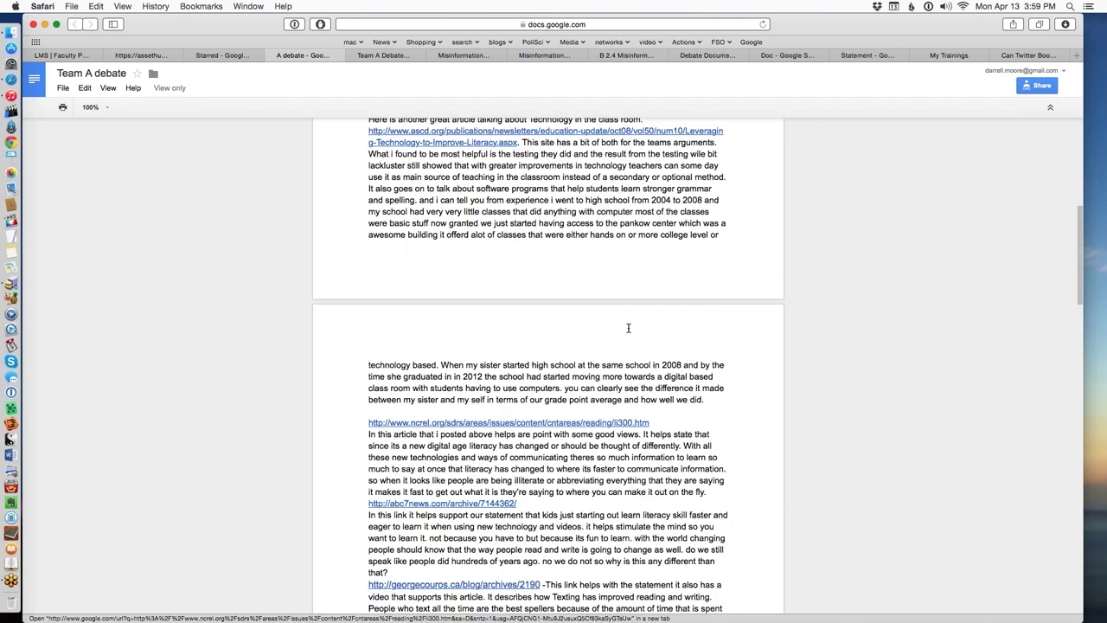
# Return to the Team B statement and select the (Williams, 2011) citation.
pyautogui.click(534, 57)
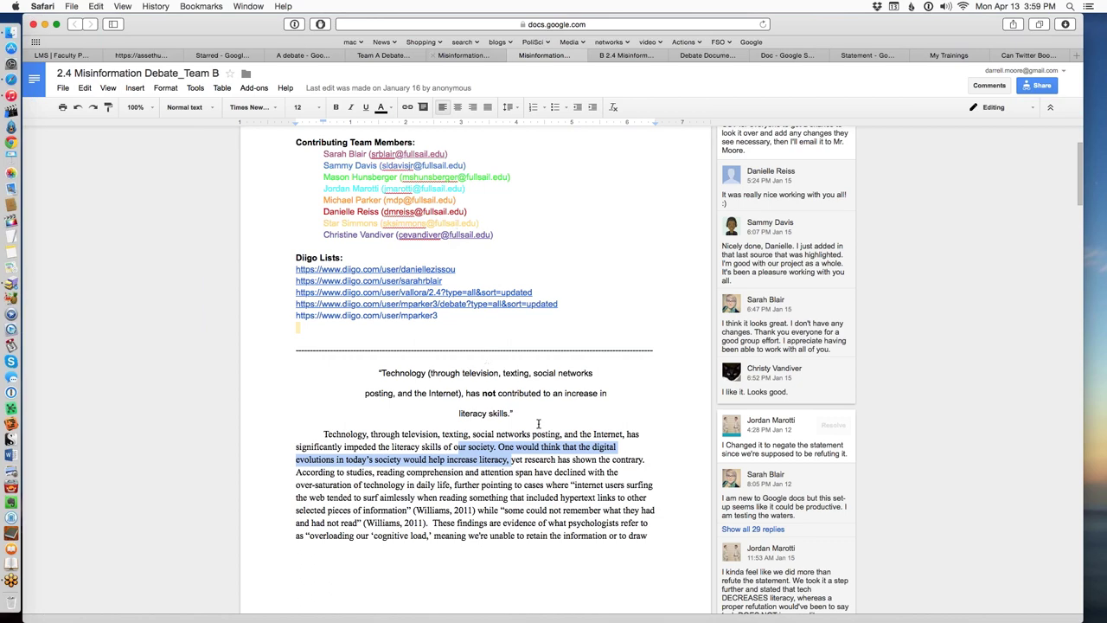
pyautogui.scroll(-5, 547, 481)
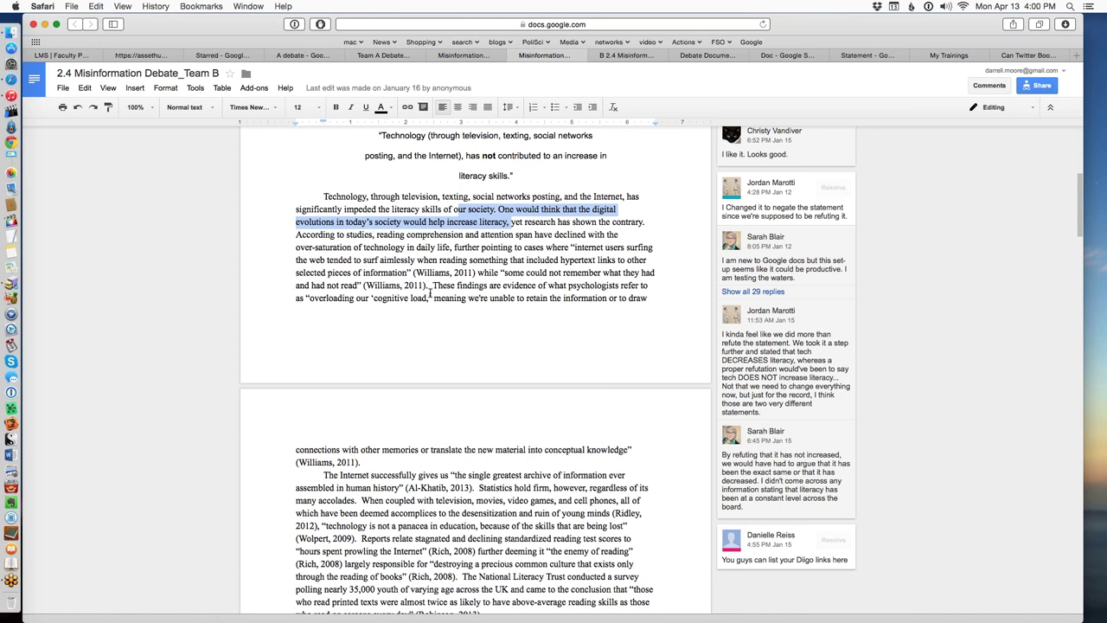
pyautogui.scroll(1, 428, 294)
pyautogui.scroll(5, 429, 299)
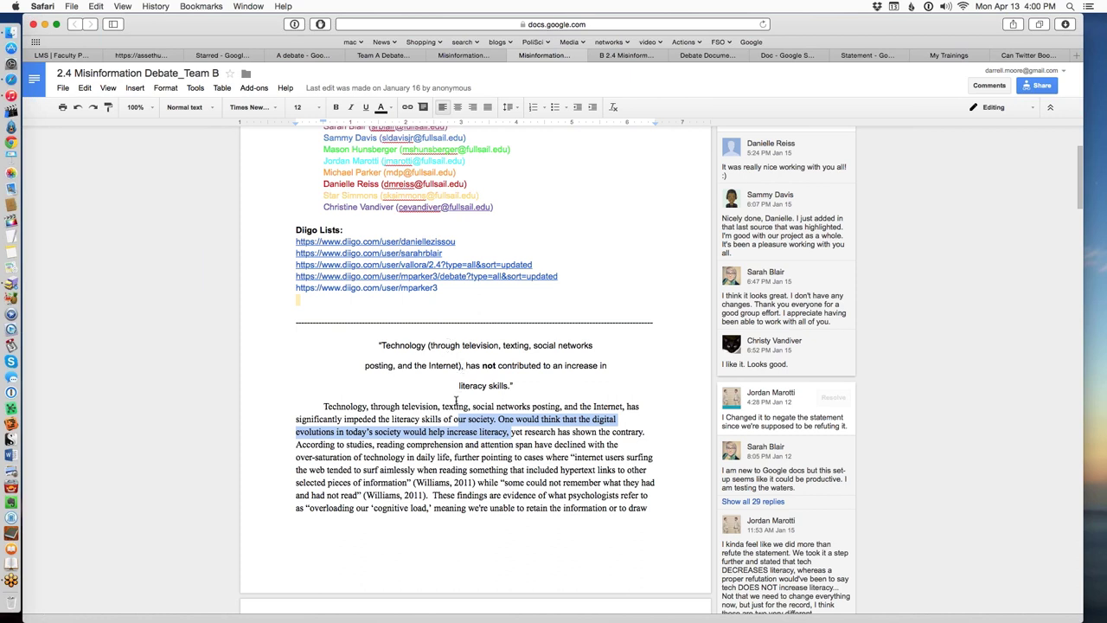
pyautogui.moveTo(414, 482); pyautogui.dragTo(474, 486)
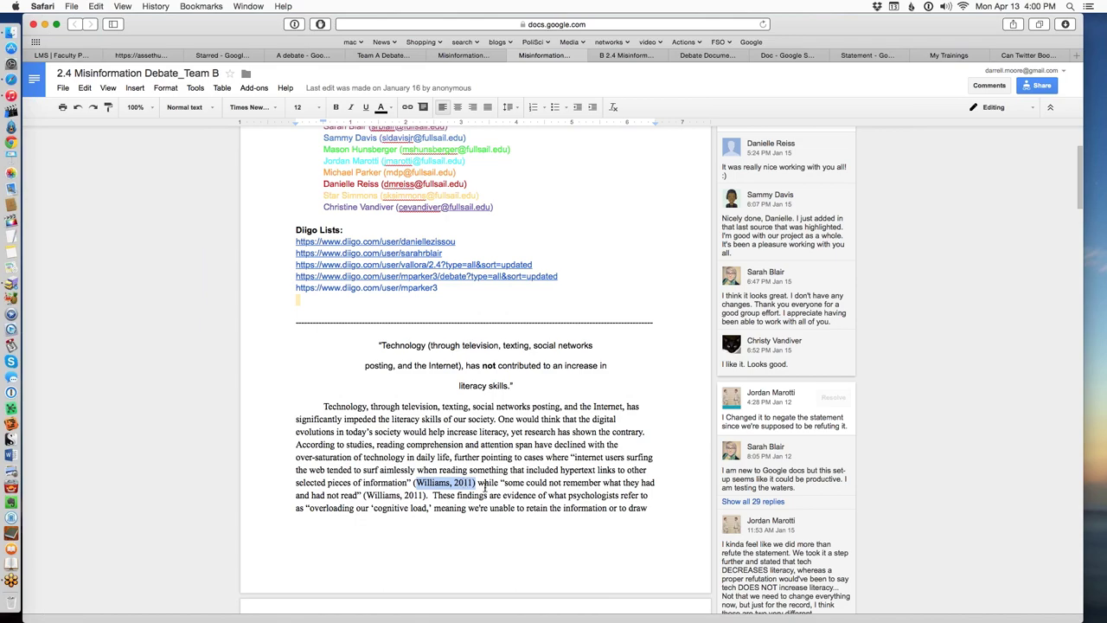
# Open the recovered Team B document arguing texting has worsened writing skills.
pyautogui.scroll(-5, 521, 491)
pyautogui.scroll(-10, 522, 491)
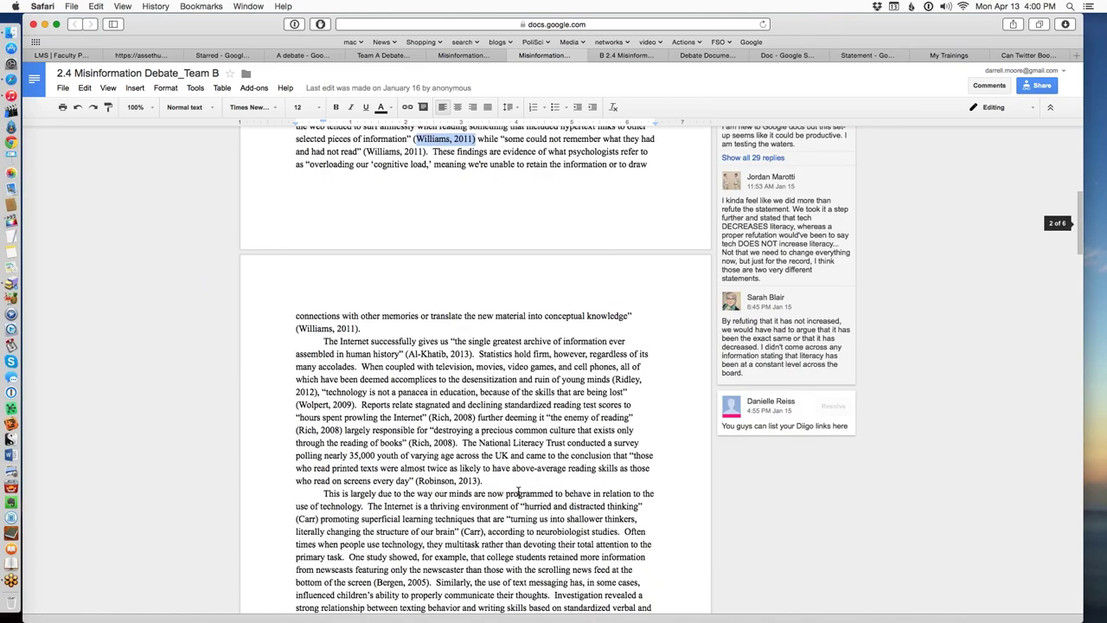
pyautogui.scroll(4, 531, 339)
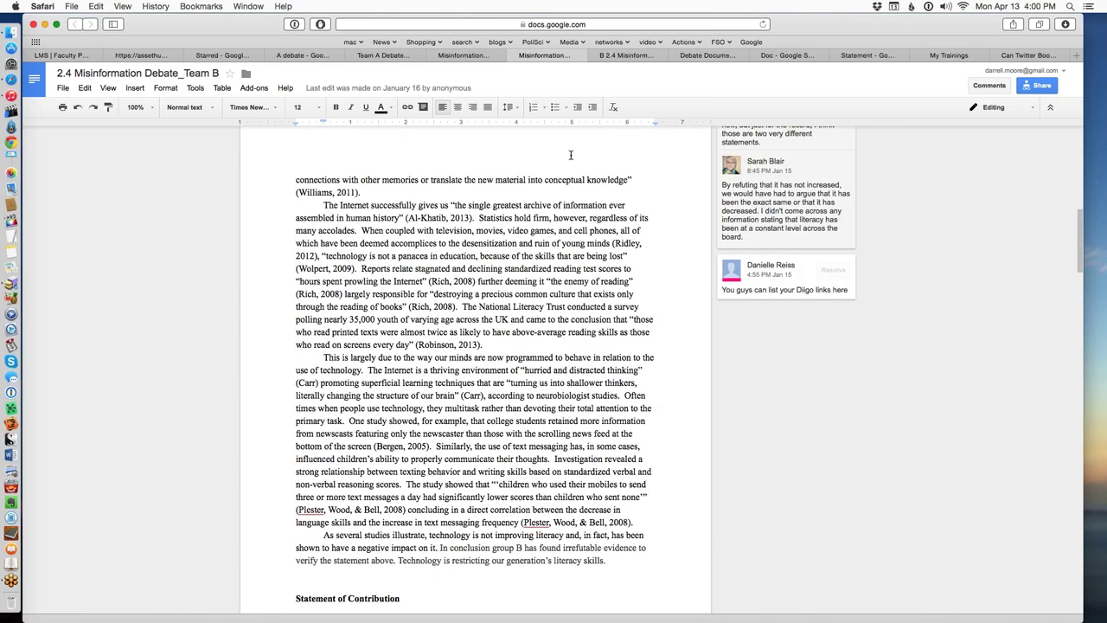
pyautogui.click(595, 55)
pyautogui.scroll(8, 570, 460)
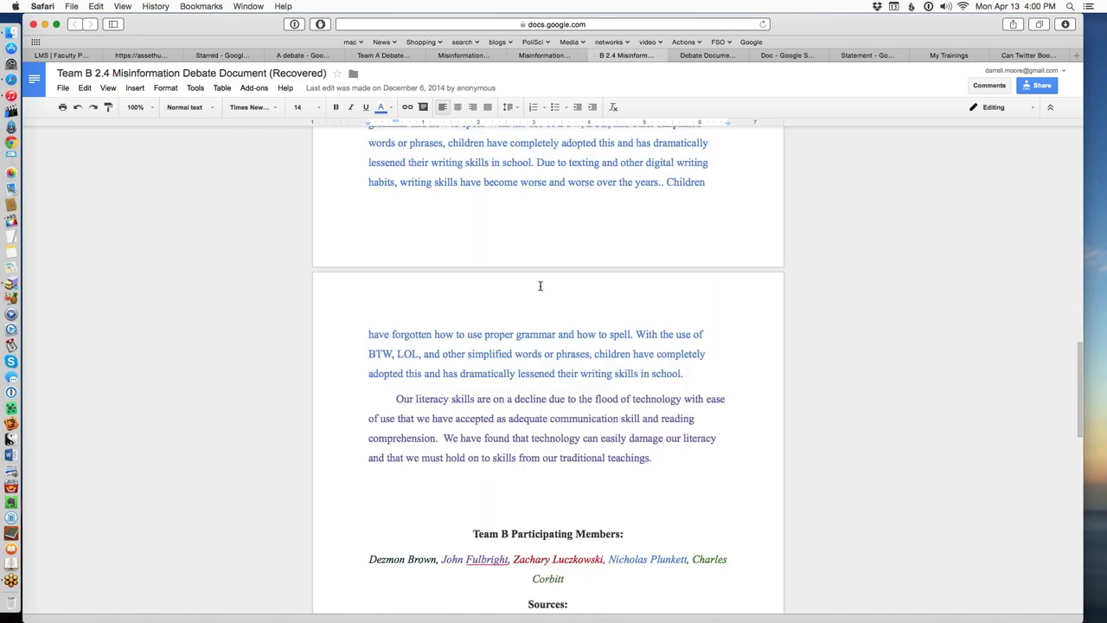
# Scroll to the top of the 2.4 Team A Debate Document's statement.
pyautogui.click(383, 55)
pyautogui.scroll(3, 522, 348)
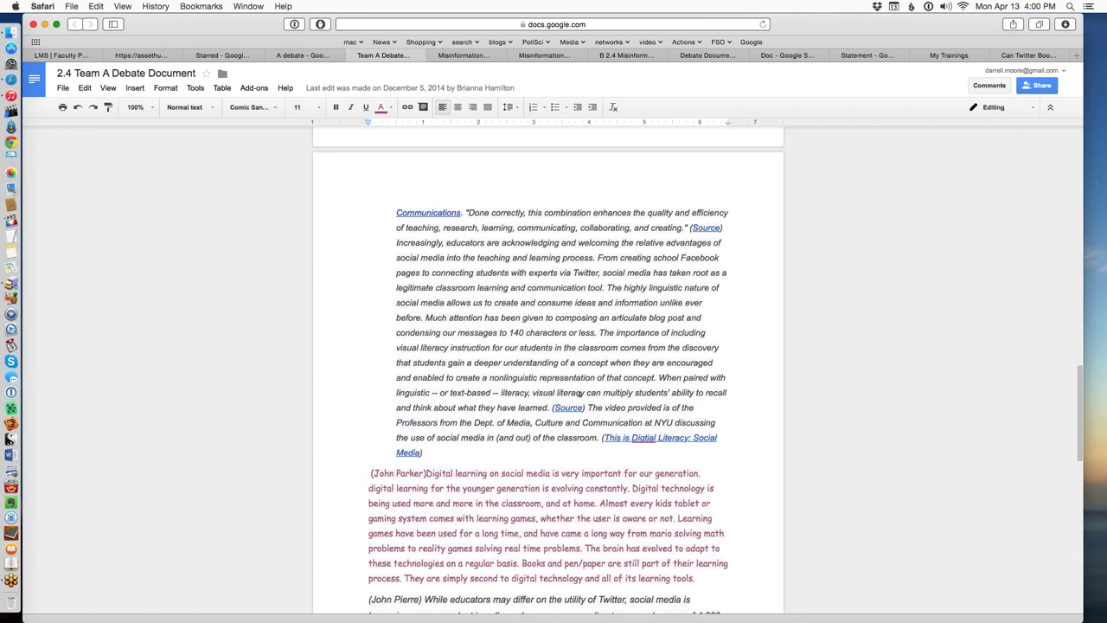
pyautogui.scroll(1, 621, 380)
pyautogui.scroll(3, 621, 387)
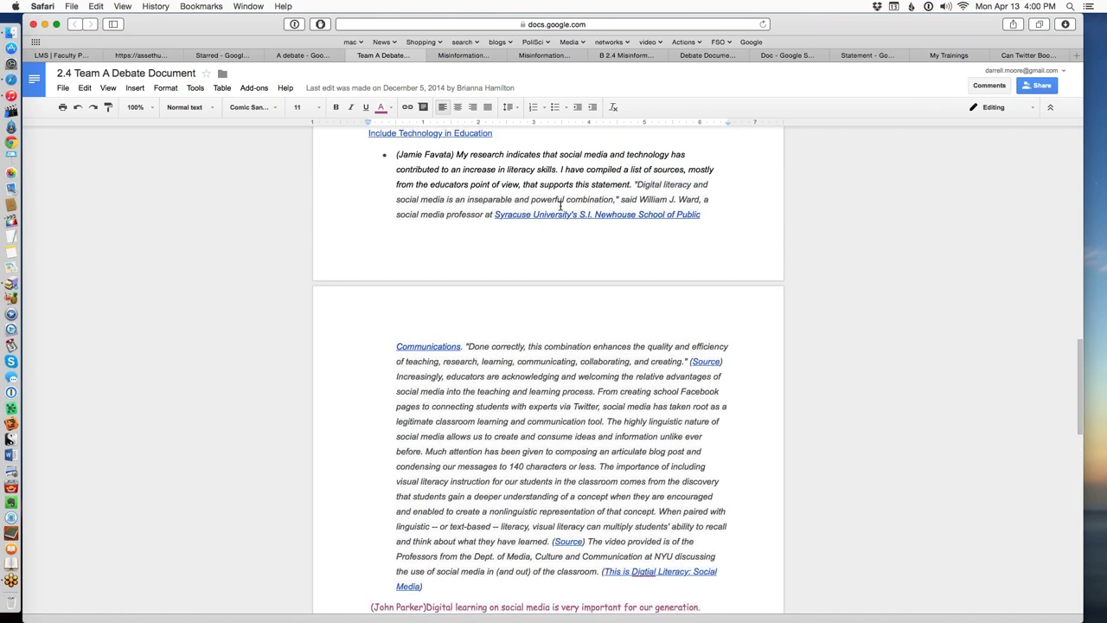
pyautogui.scroll(5, 570, 209)
pyautogui.scroll(2, 567, 474)
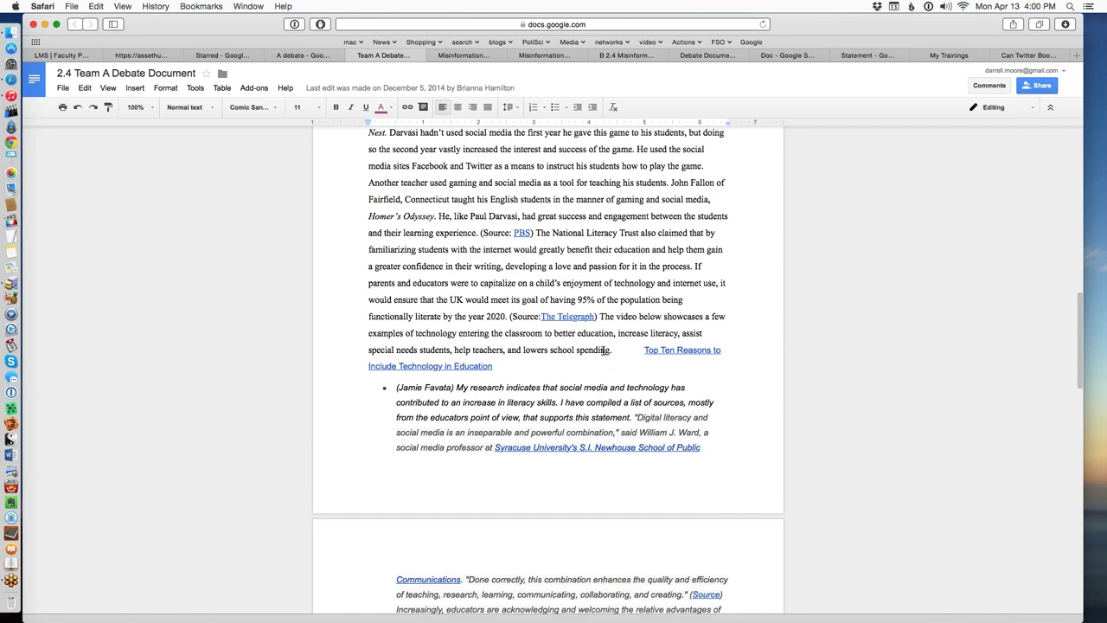
pyautogui.scroll(-1, 612, 410)
pyautogui.scroll(5, 614, 302)
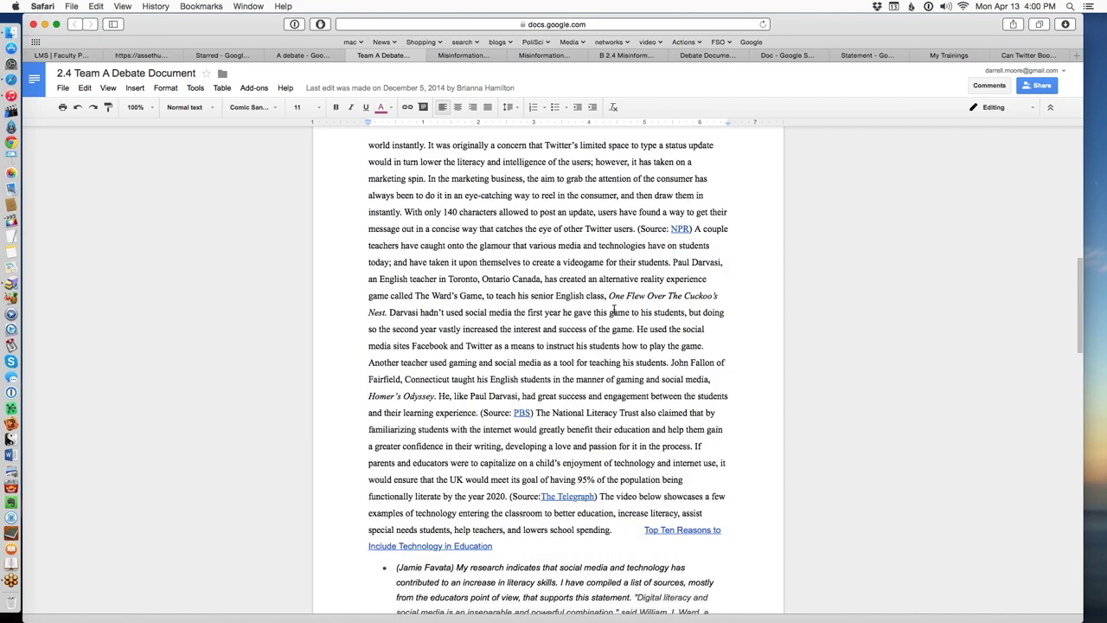
pyautogui.scroll(4, 620, 329)
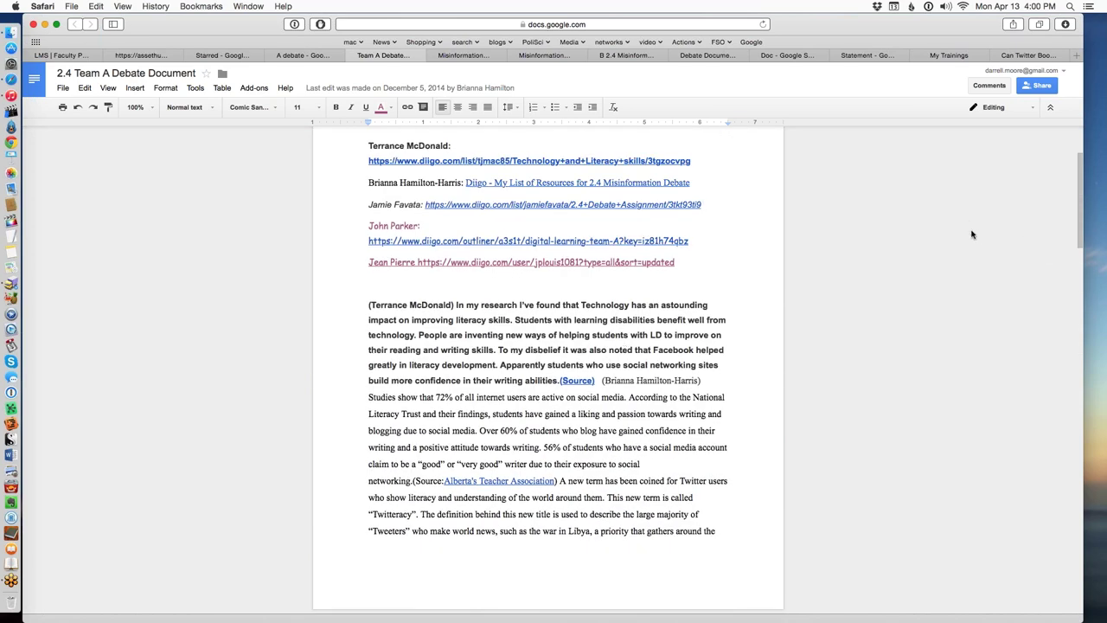
# Review the members' research links, then switch to the other Team A document.
pyautogui.scroll(-4, 1037, 276)
pyautogui.scroll(-8, 1049, 326)
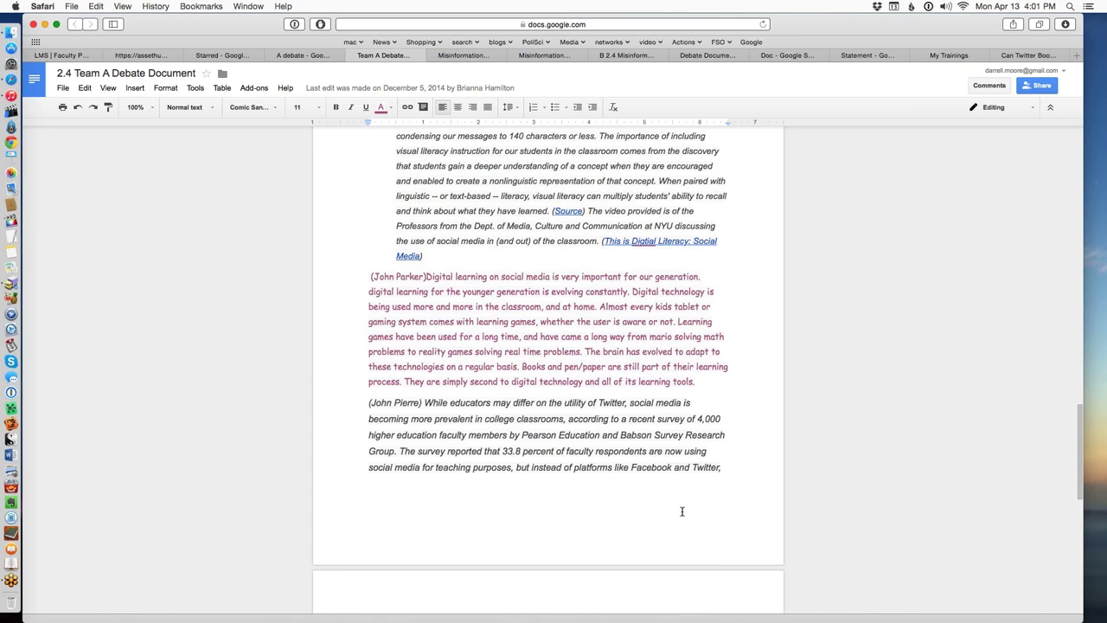
pyautogui.scroll(-3, 681, 509)
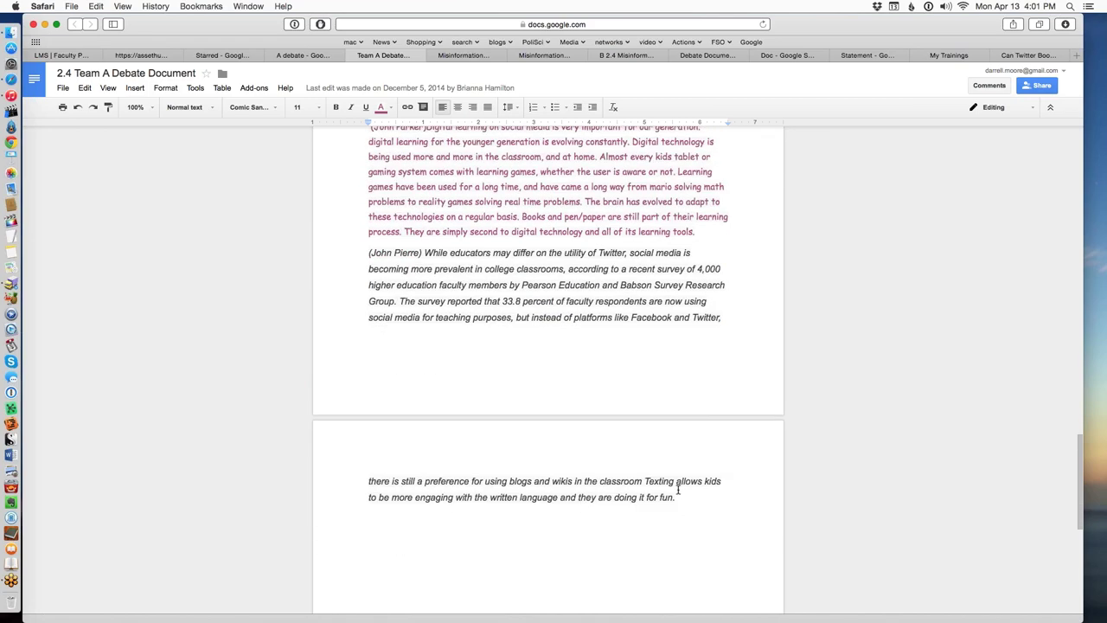
pyautogui.scroll(10, 667, 421)
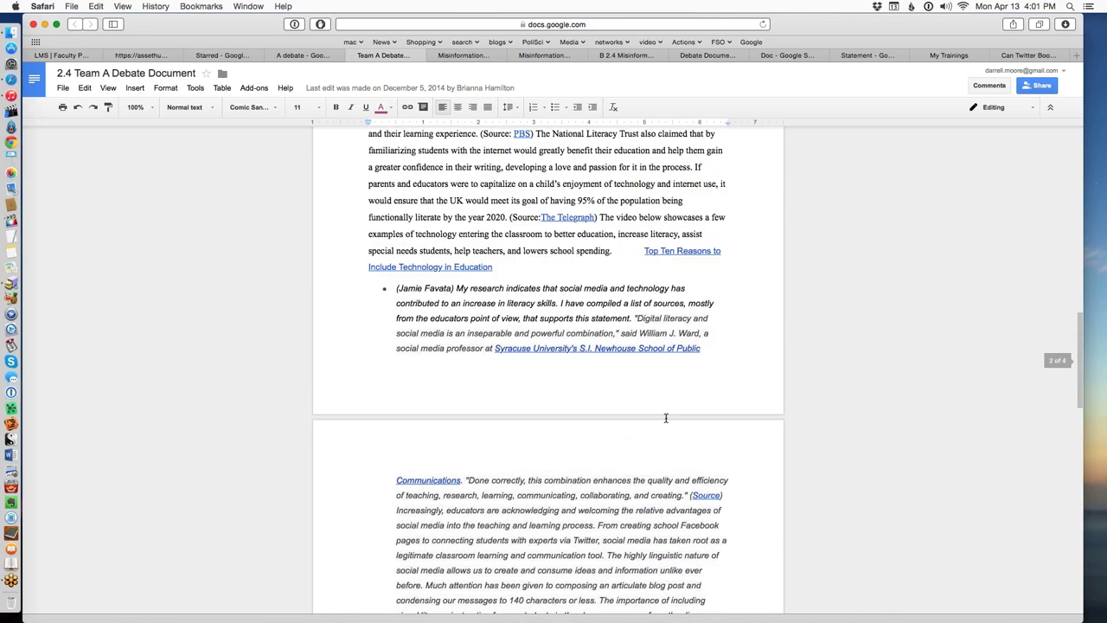
pyautogui.scroll(15, 666, 417)
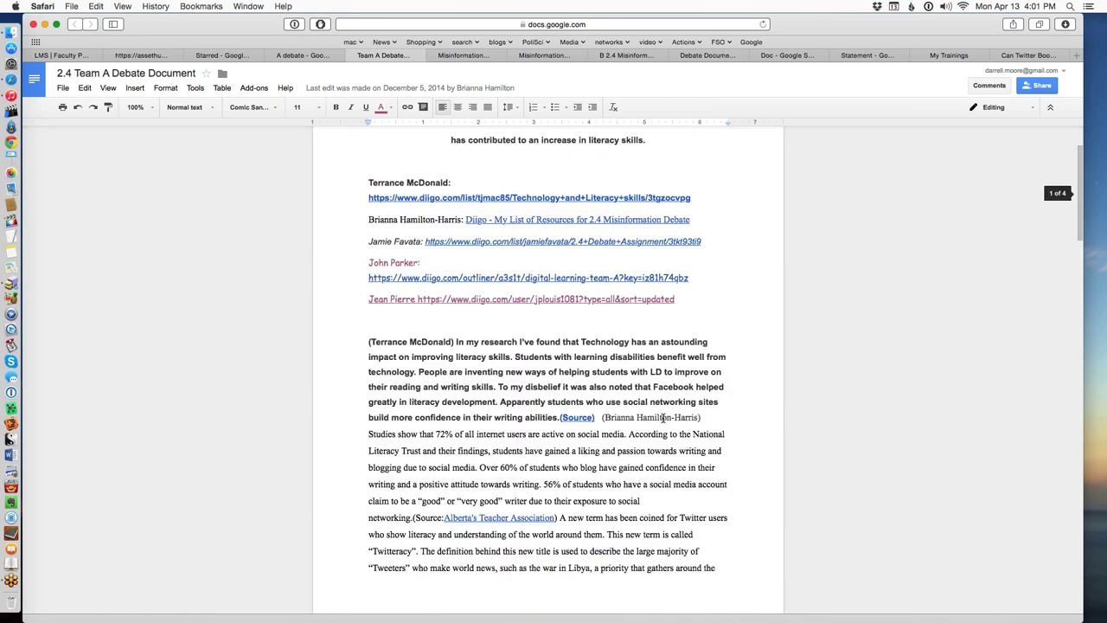
pyautogui.scroll(3, 663, 417)
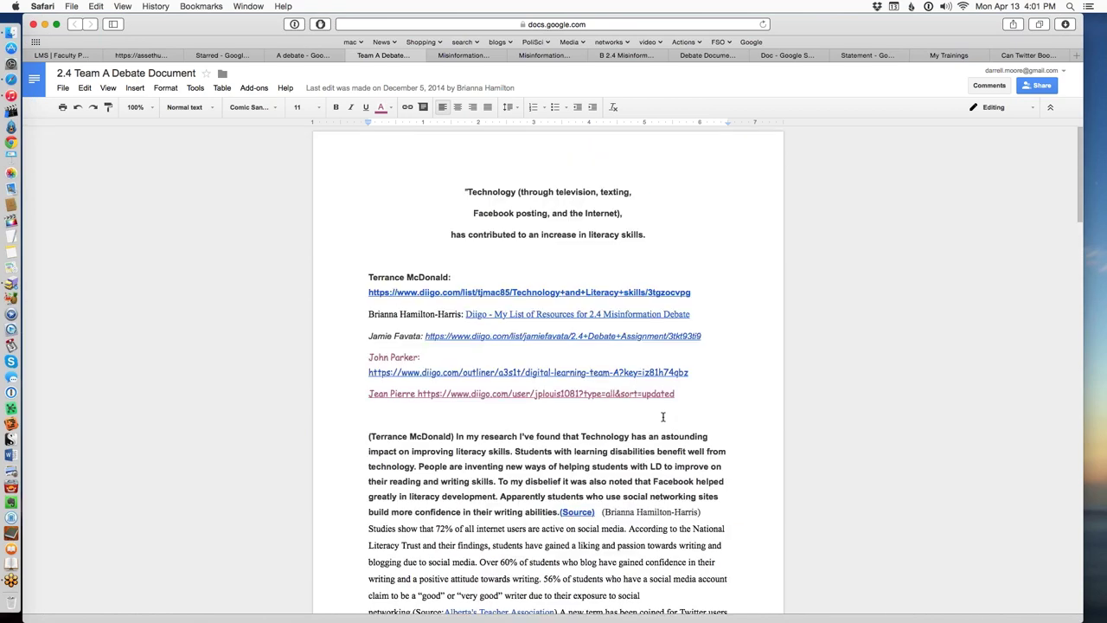
pyautogui.click(307, 56)
# Open the 'Can Twitter Boost Literacy?' story and scroll through its Twitteracy interview transcript.
pyautogui.click(1015, 57)
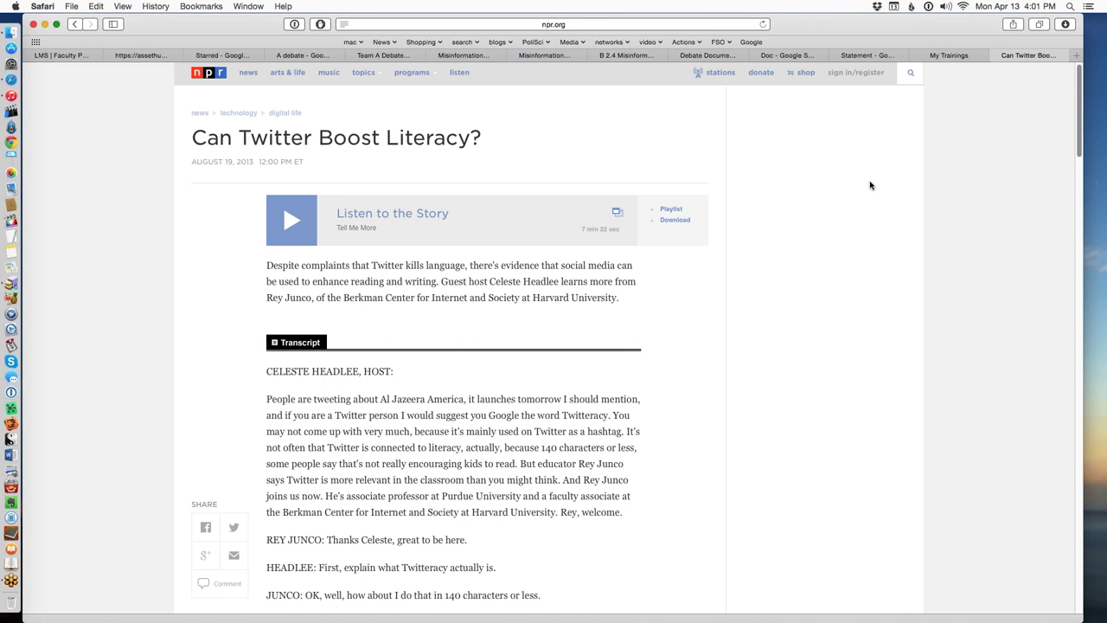
pyautogui.scroll(1, 586, 385)
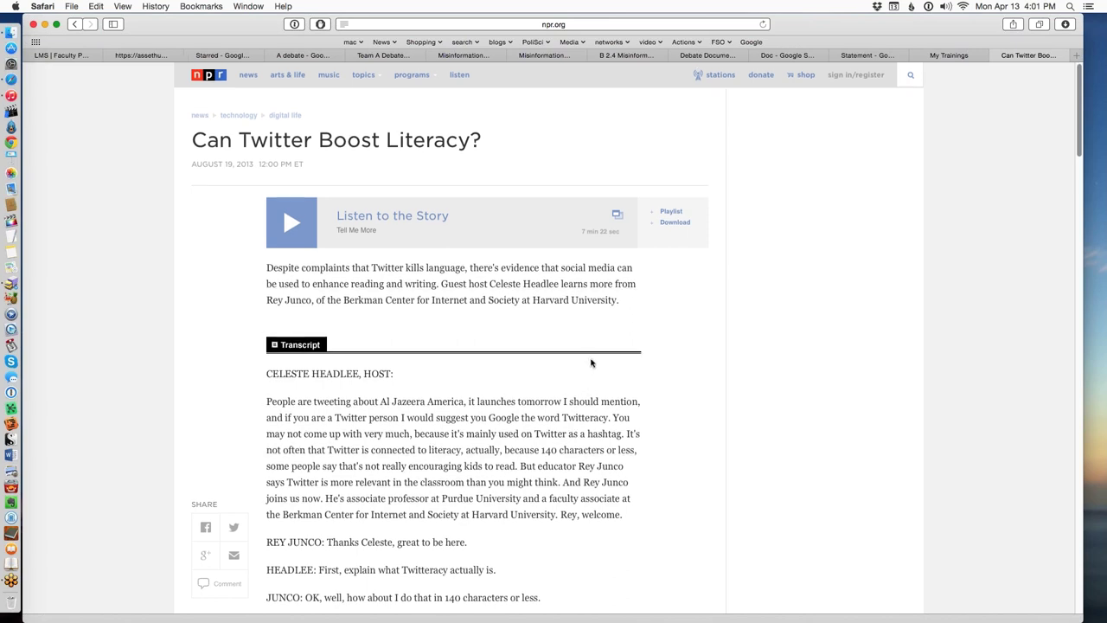
pyautogui.scroll(-1, 654, 366)
pyautogui.scroll(-3, 654, 367)
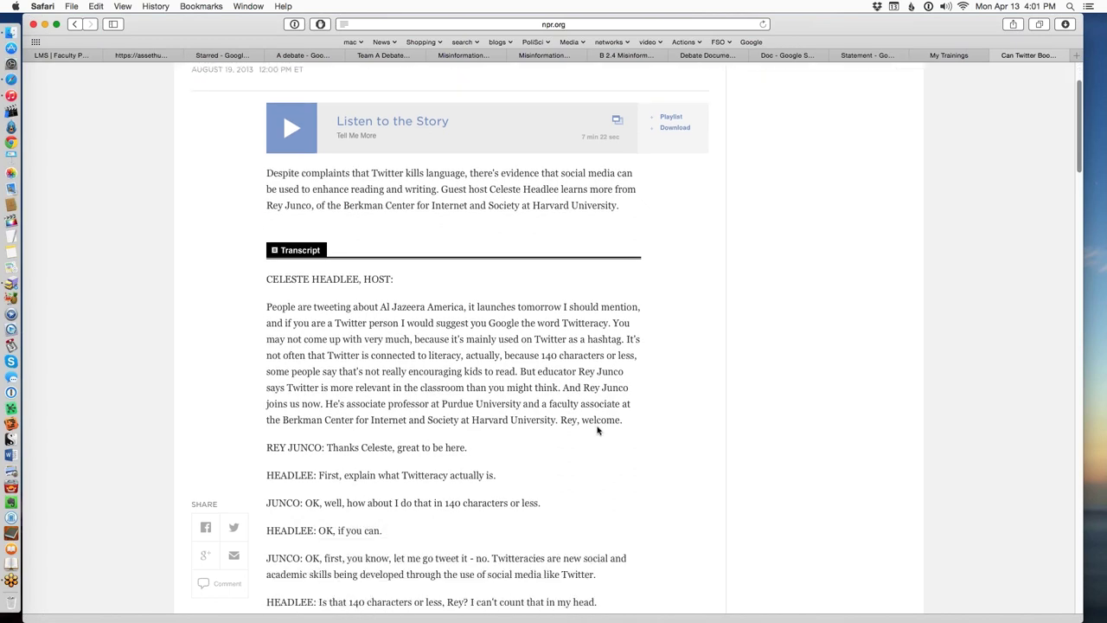
pyautogui.scroll(3, 597, 430)
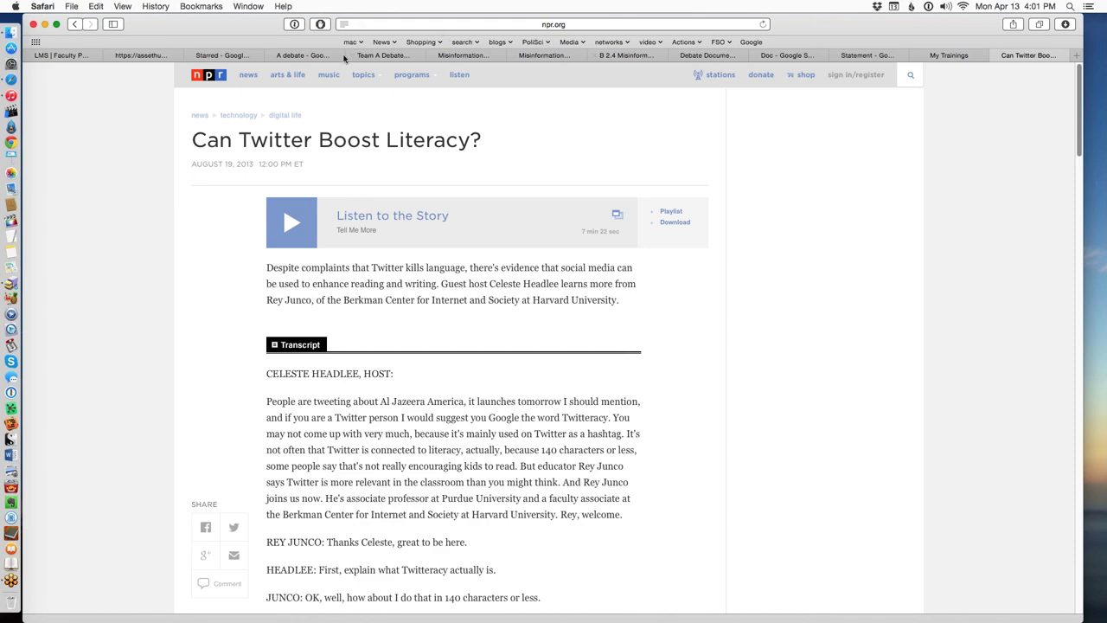
# Go via the starred Drive files to the view-only Team A debate document.
pyautogui.click(223, 55)
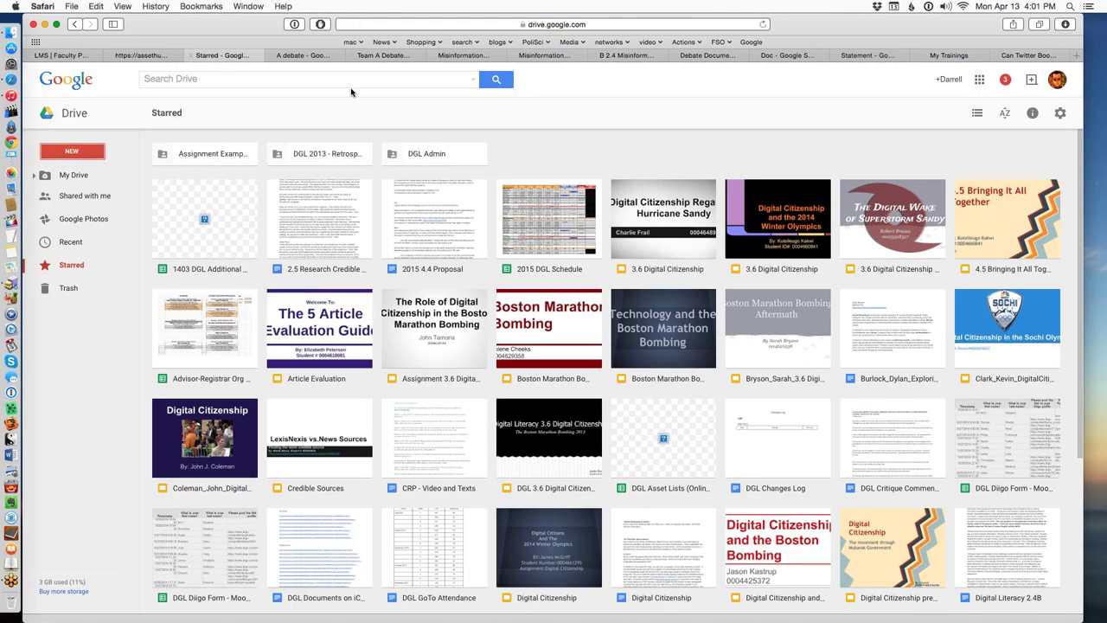
pyautogui.click(304, 55)
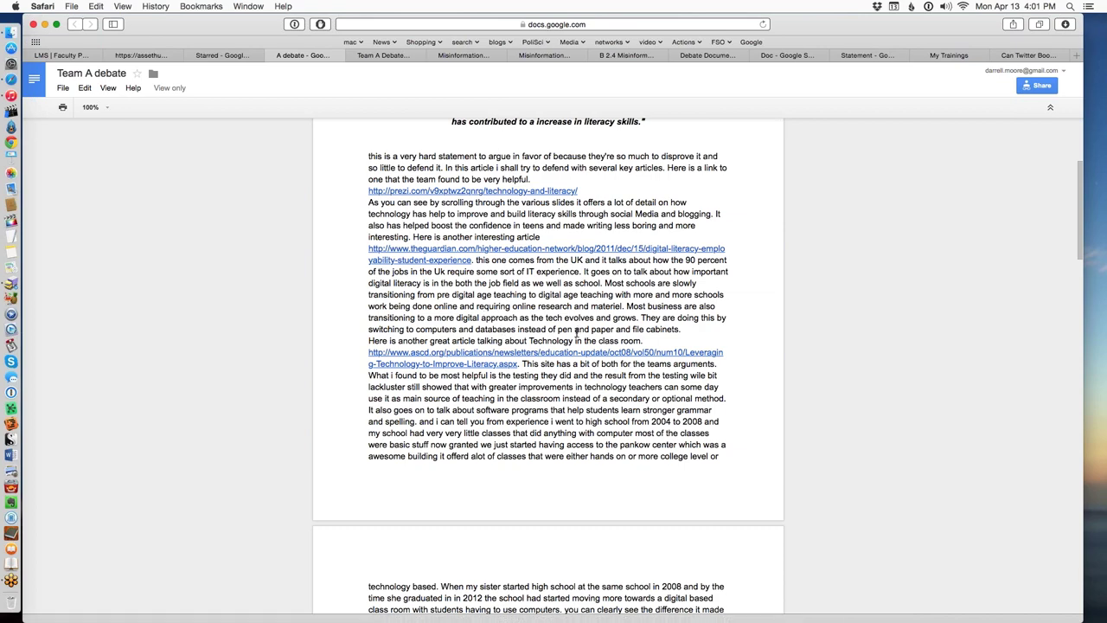
pyautogui.scroll(5, 658, 442)
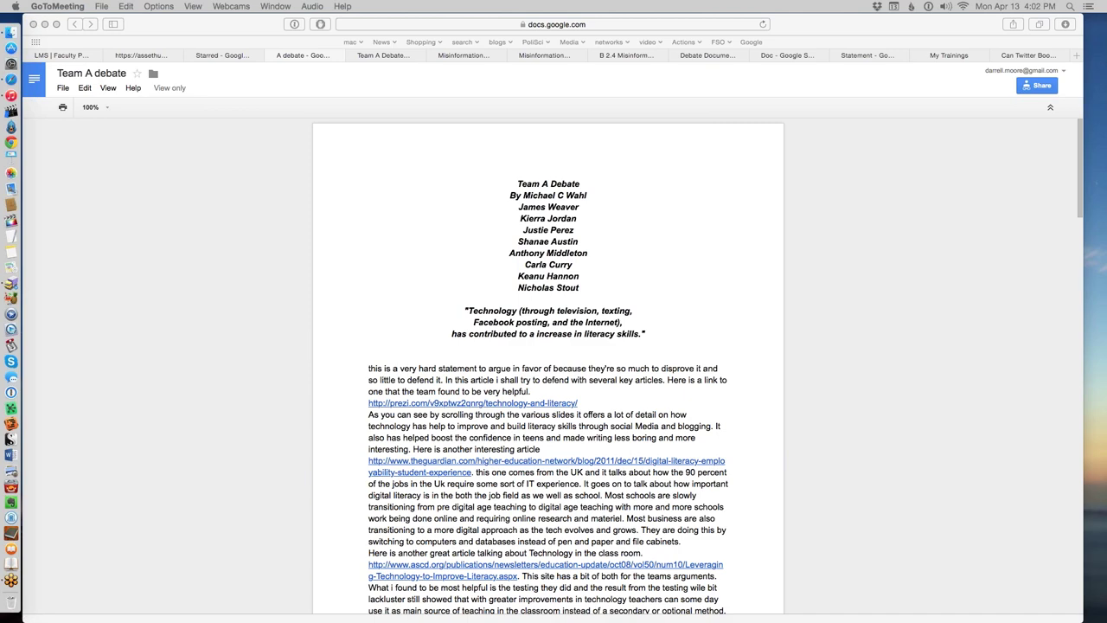
# Scroll through its statement and article links on the first two pages.
pyautogui.scroll(-5, 688, 370)
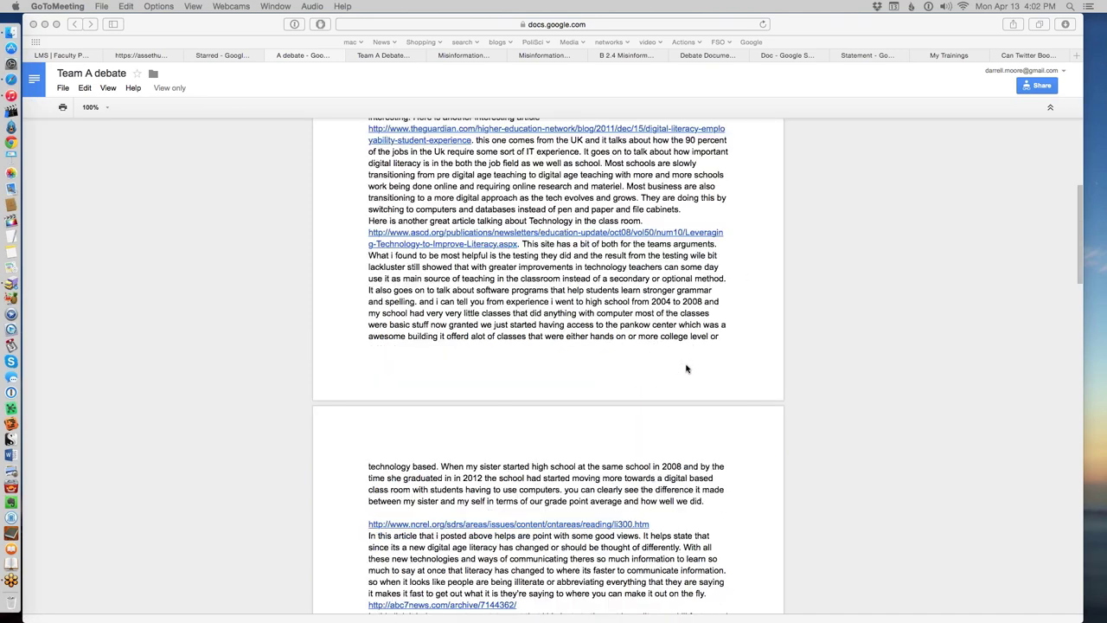
pyautogui.scroll(-3, 688, 370)
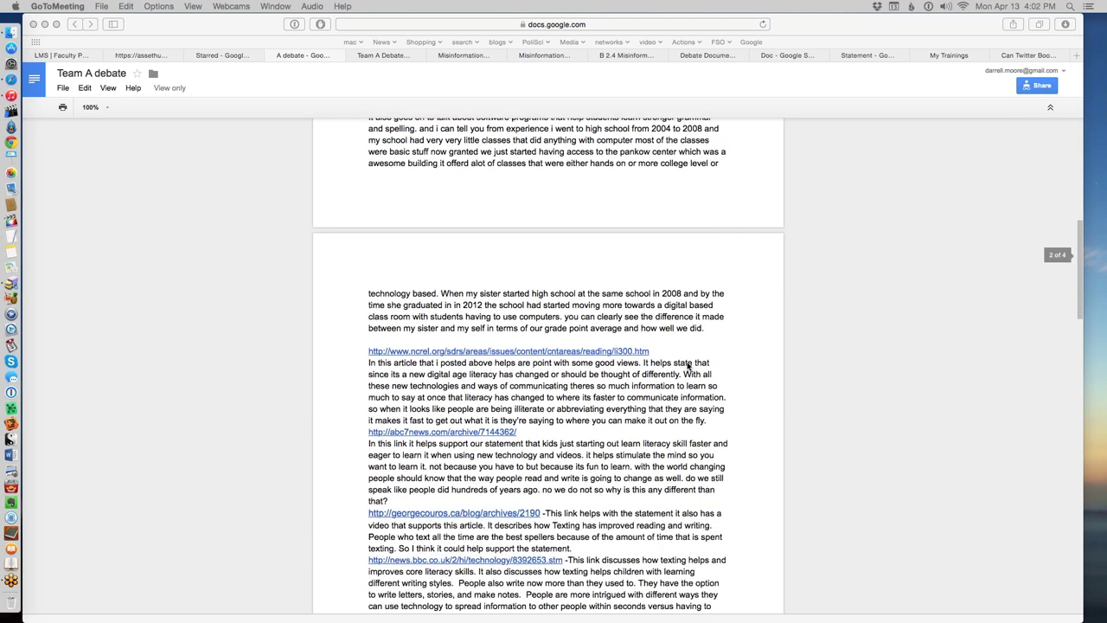
pyautogui.scroll(-2, 687, 365)
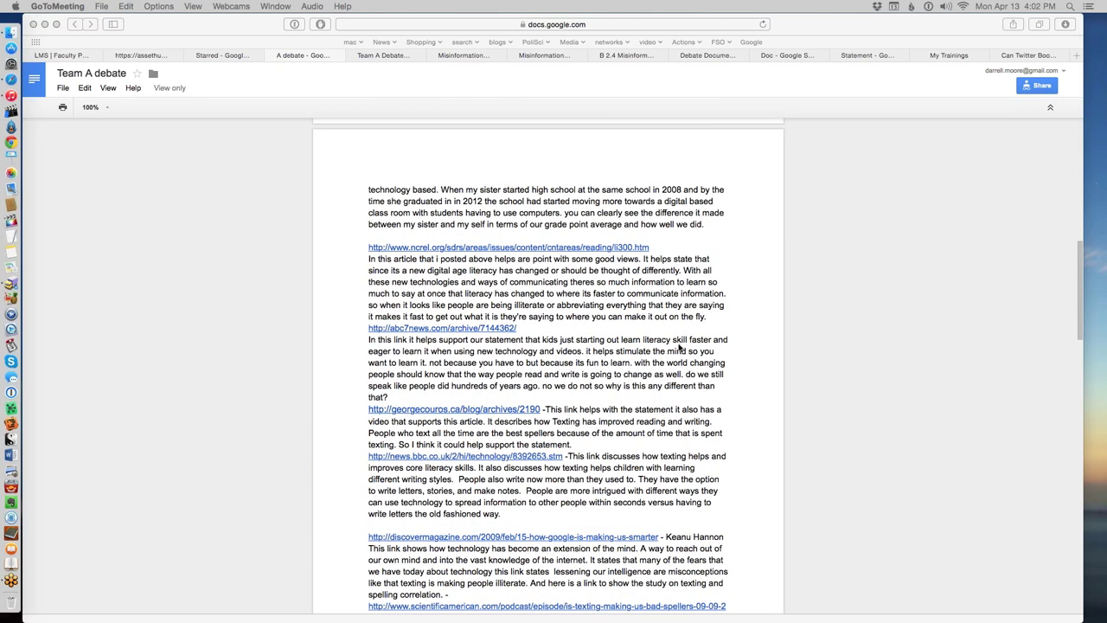
pyautogui.scroll(-3, 681, 347)
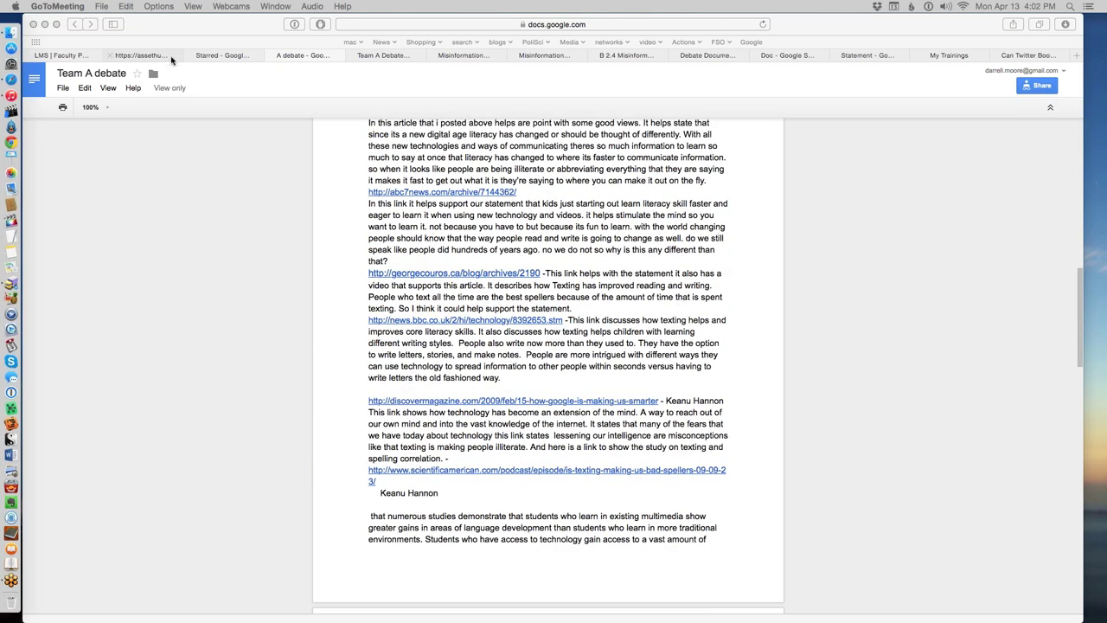
pyautogui.click(171, 59)
pyautogui.scroll(-1, 601, 363)
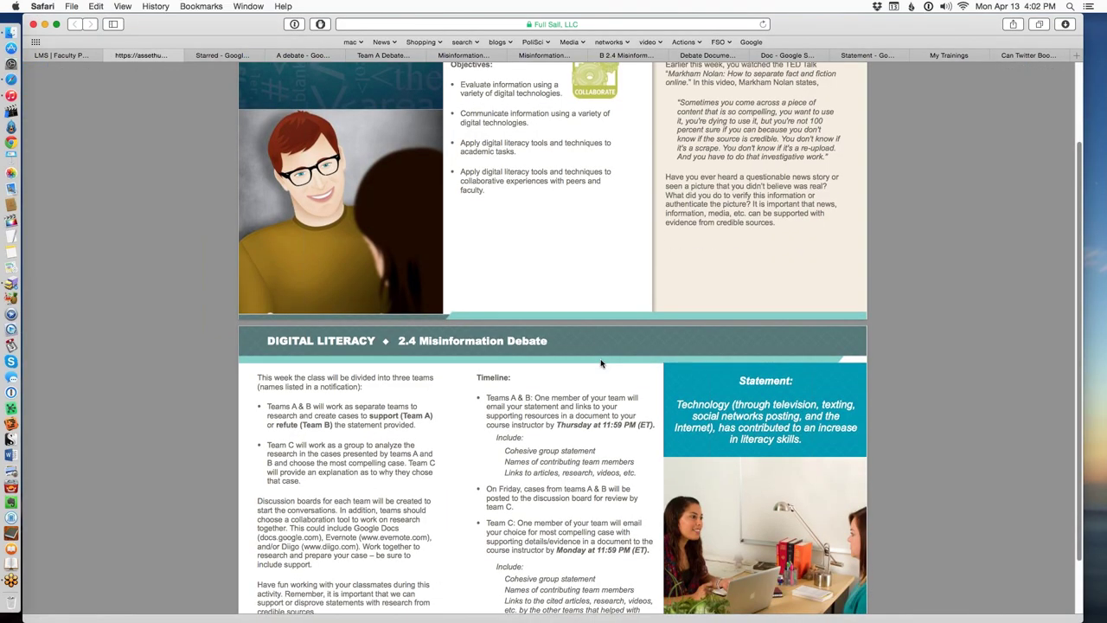
pyautogui.scroll(-2, 601, 363)
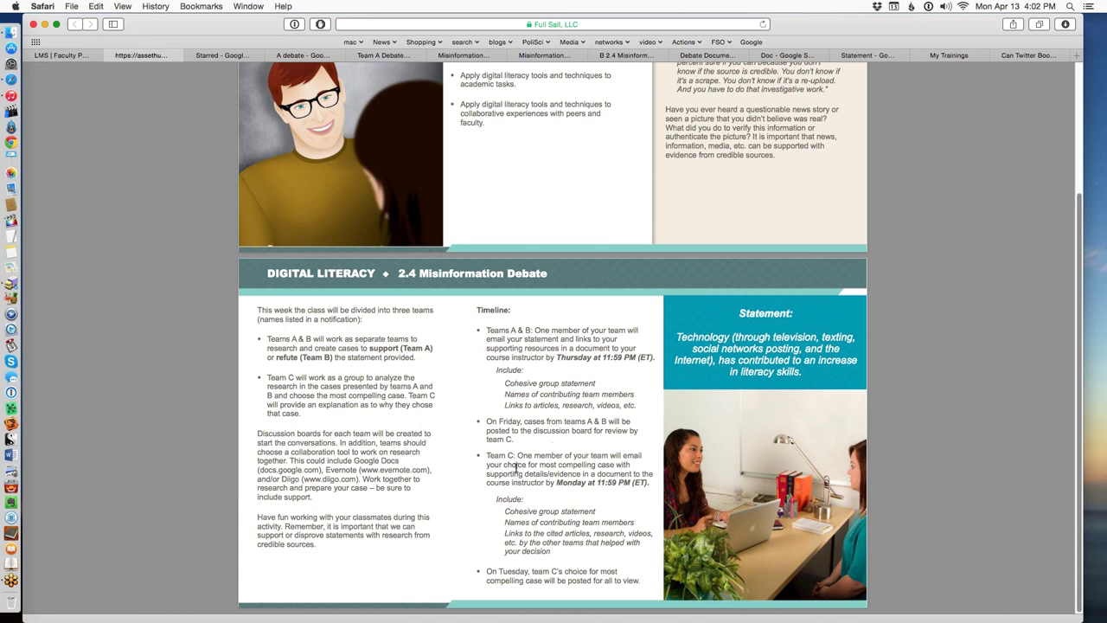
pyautogui.click(387, 469)
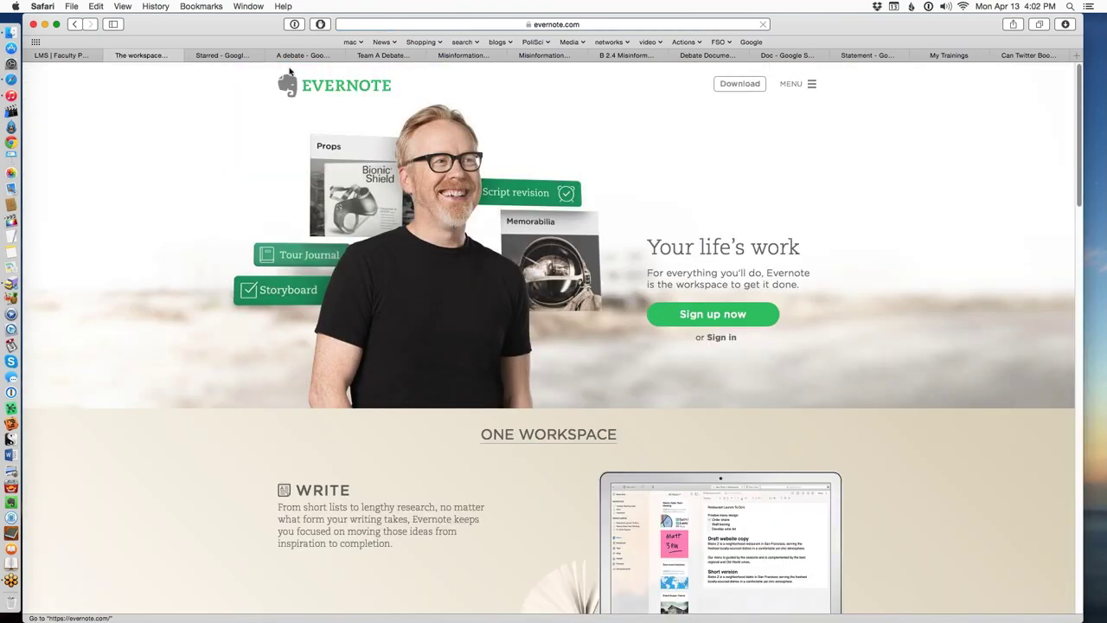
pyautogui.click(219, 57)
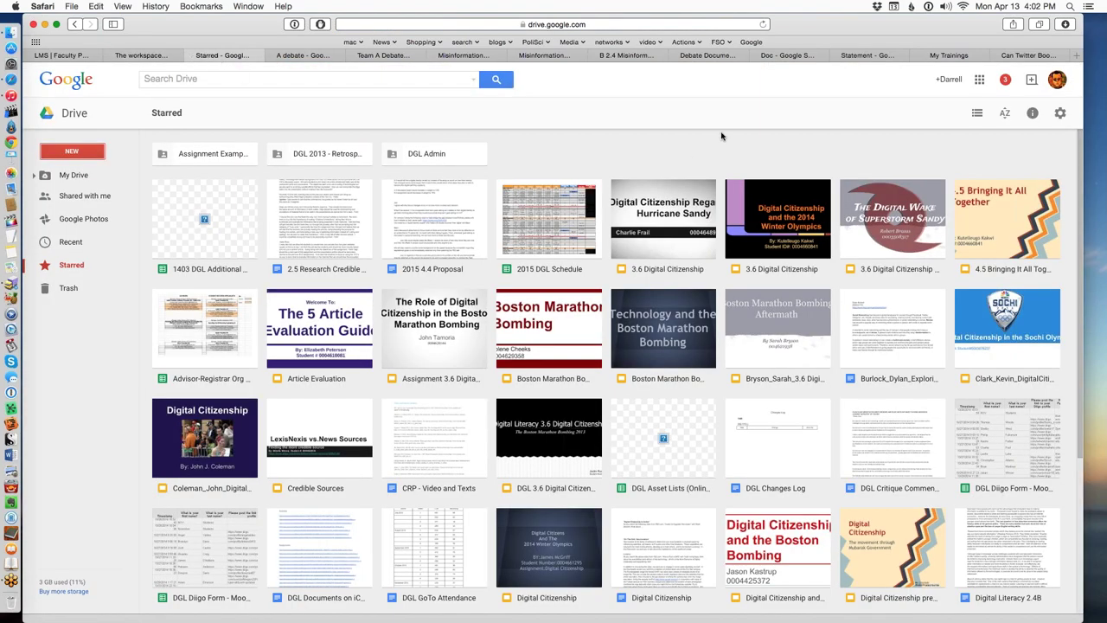
# Open the recovered Team B document at its statement refuting technology's boost to literacy.
pyautogui.click(638, 58)
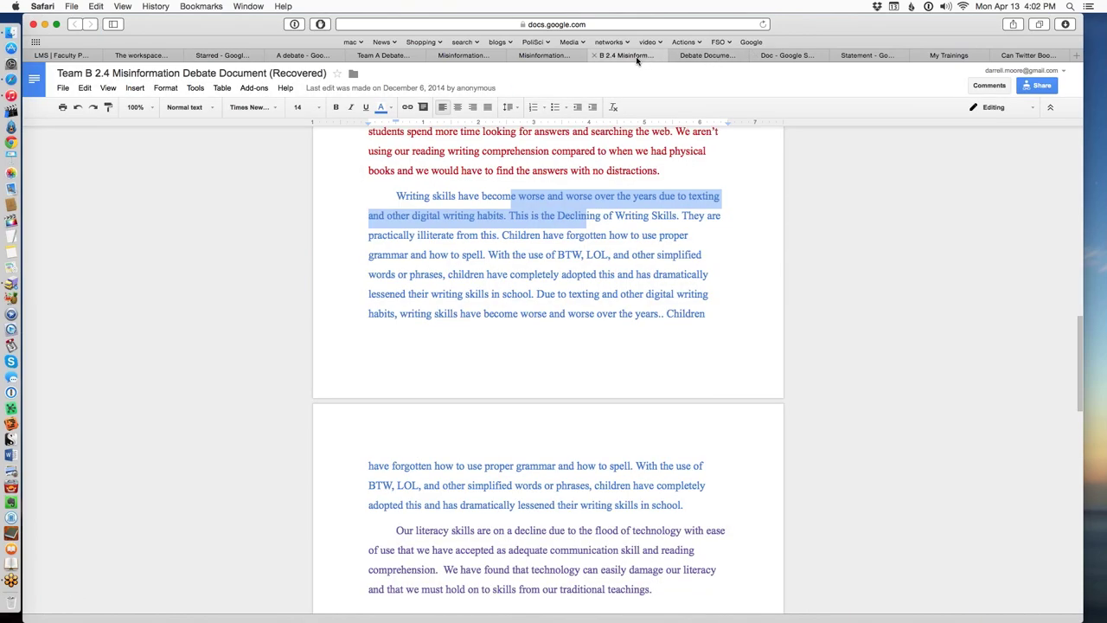
pyautogui.scroll(10, 758, 260)
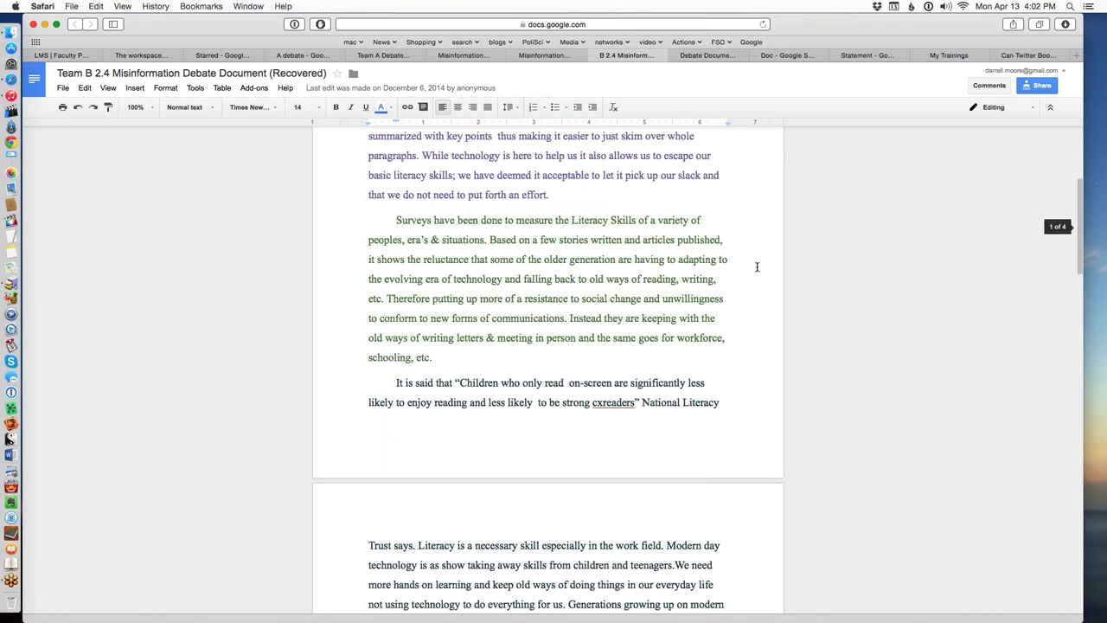
pyautogui.scroll(4, 752, 268)
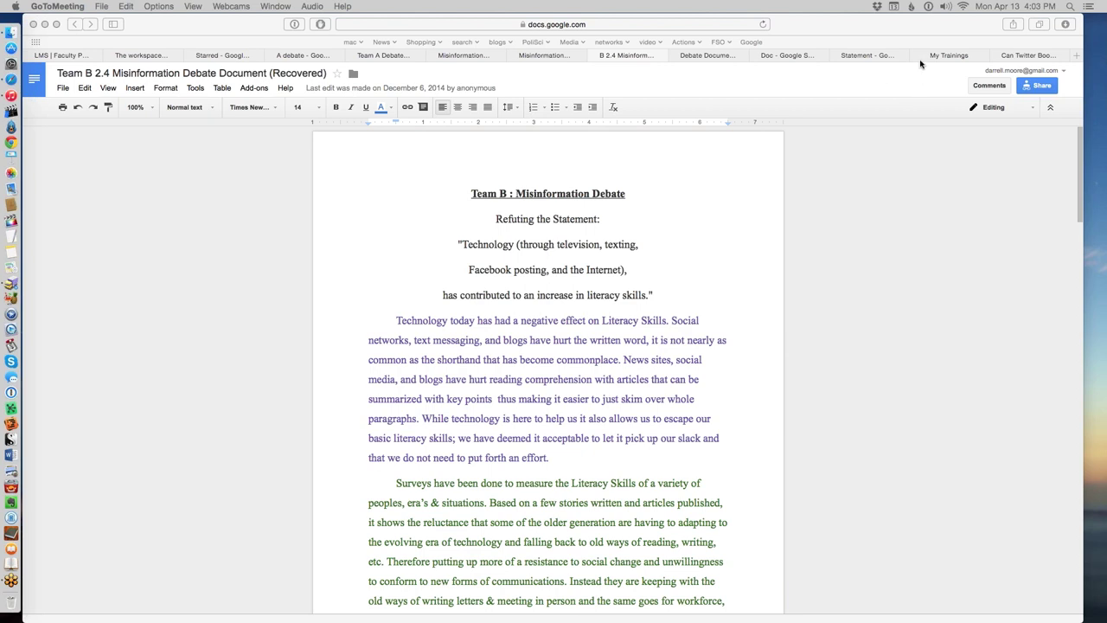
# Open the Team Statement document and highlight part of a team member's name.
pyautogui.click(877, 58)
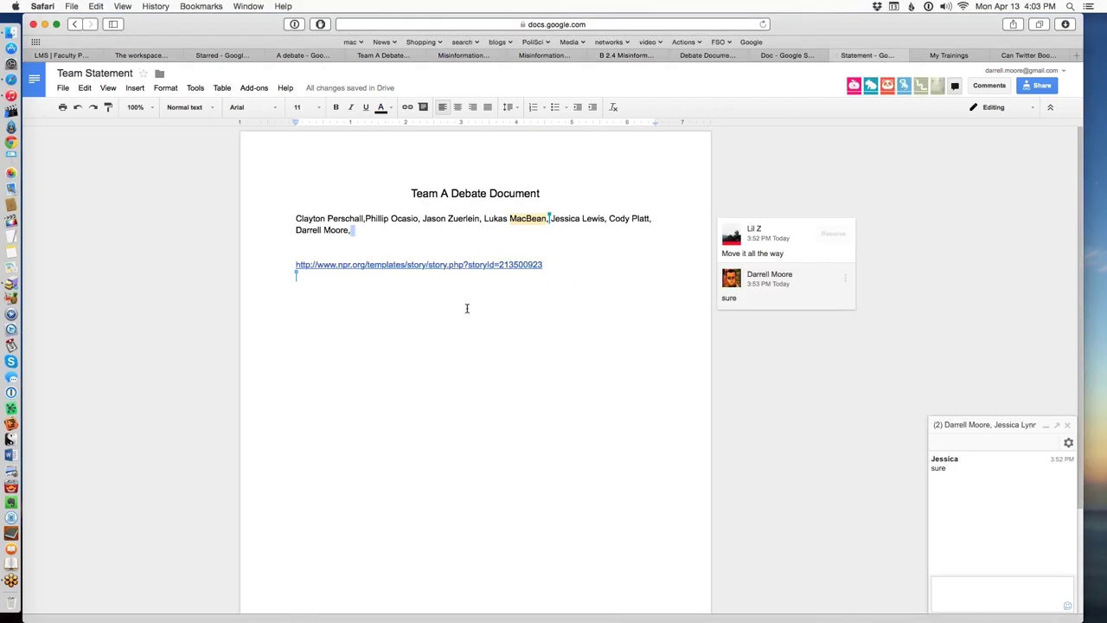
pyautogui.moveTo(474, 219); pyautogui.dragTo(449, 219)
pyautogui.click(403, 56)
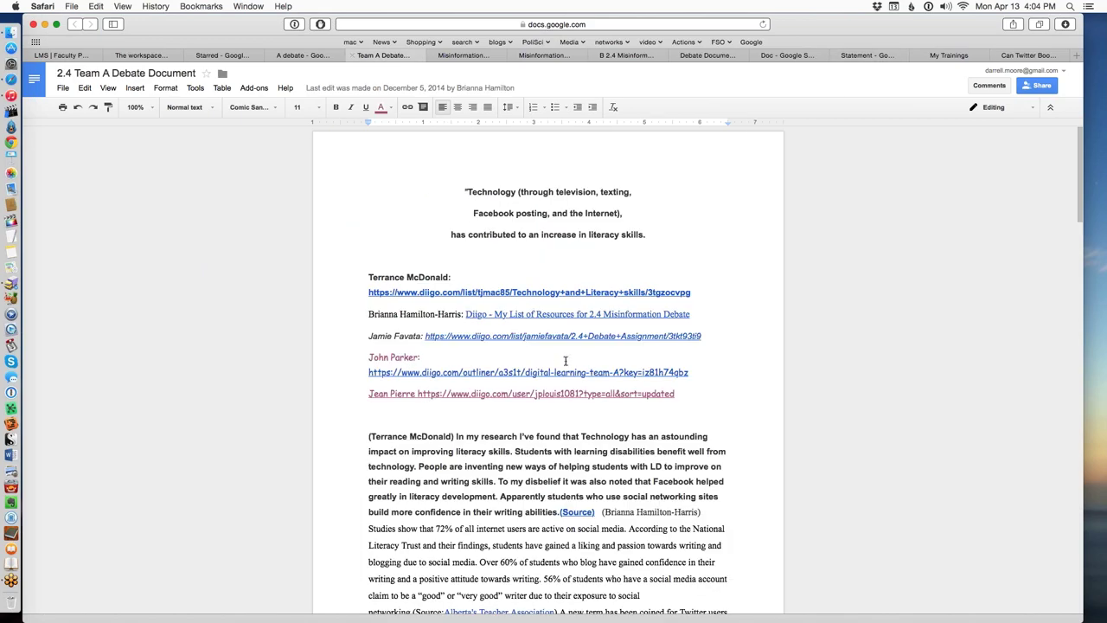
pyautogui.scroll(-4, 587, 381)
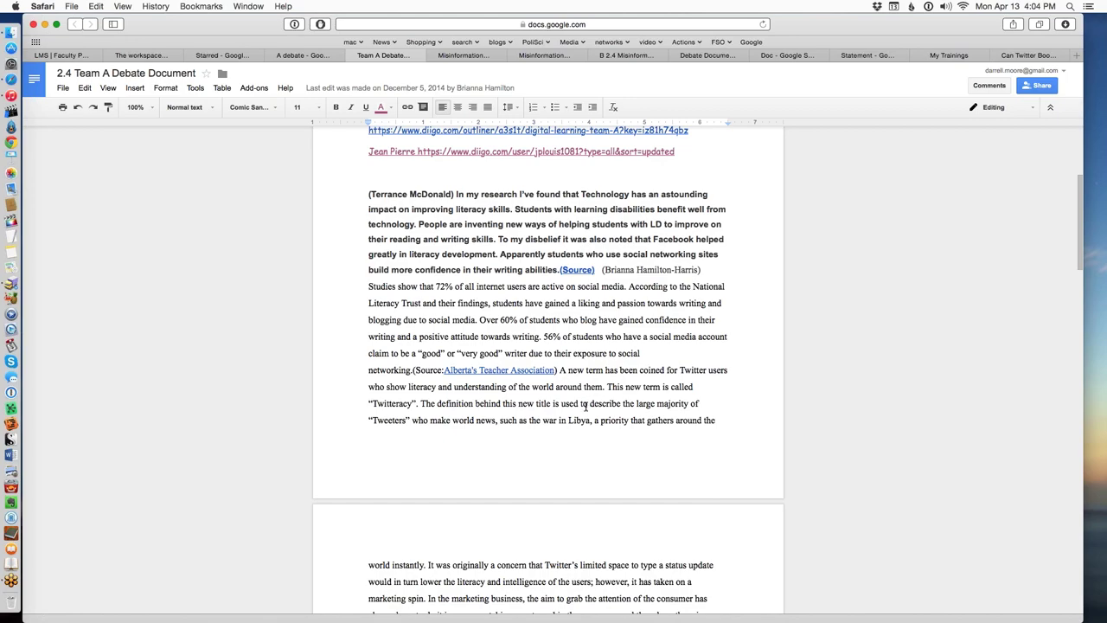
pyautogui.scroll(-5, 612, 403)
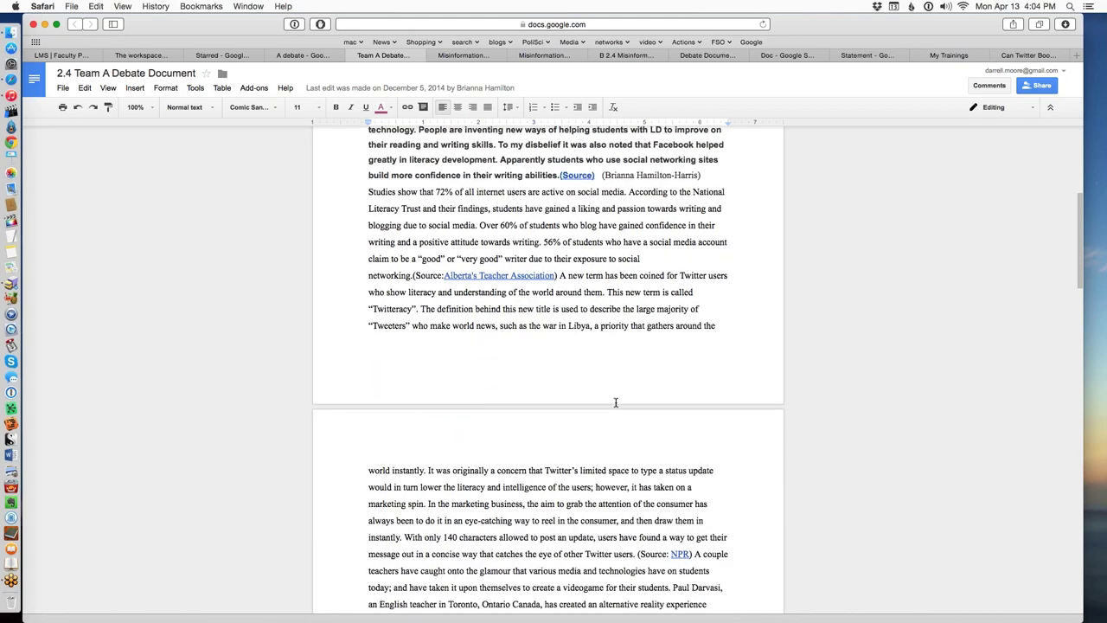
pyautogui.scroll(-20, 616, 403)
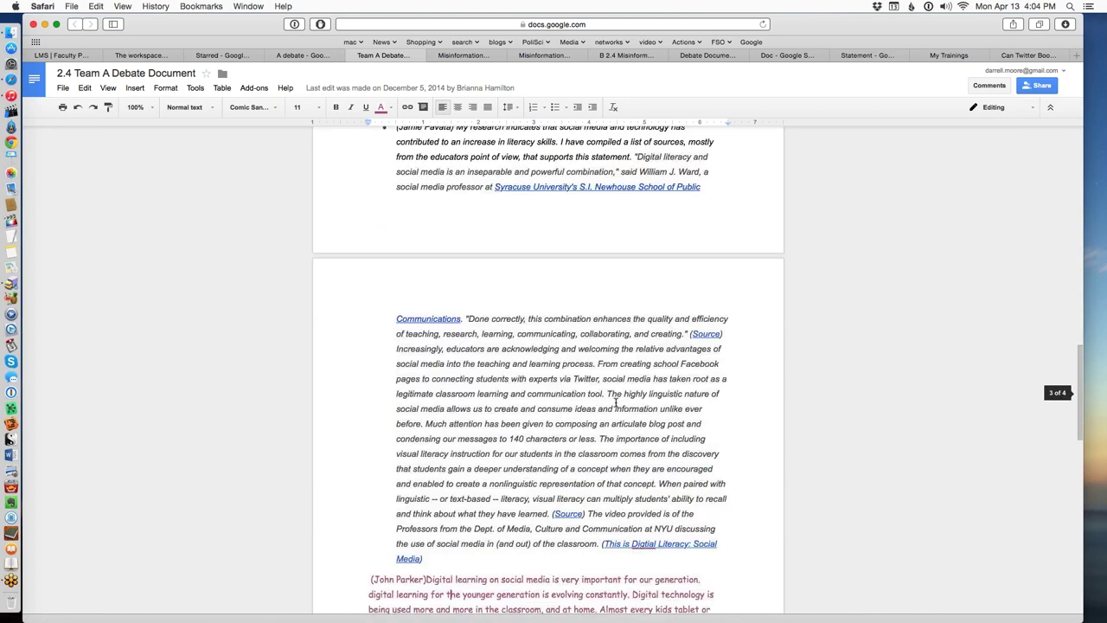
pyautogui.scroll(20, 615, 402)
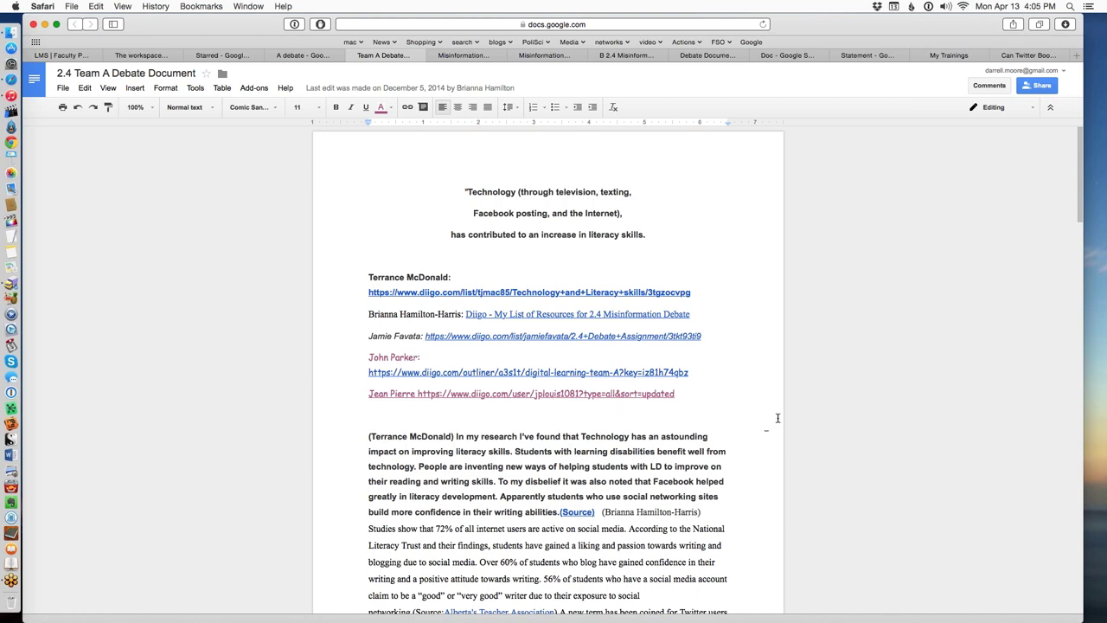
pyautogui.scroll(-5, 690, 436)
pyautogui.scroll(-3, 689, 435)
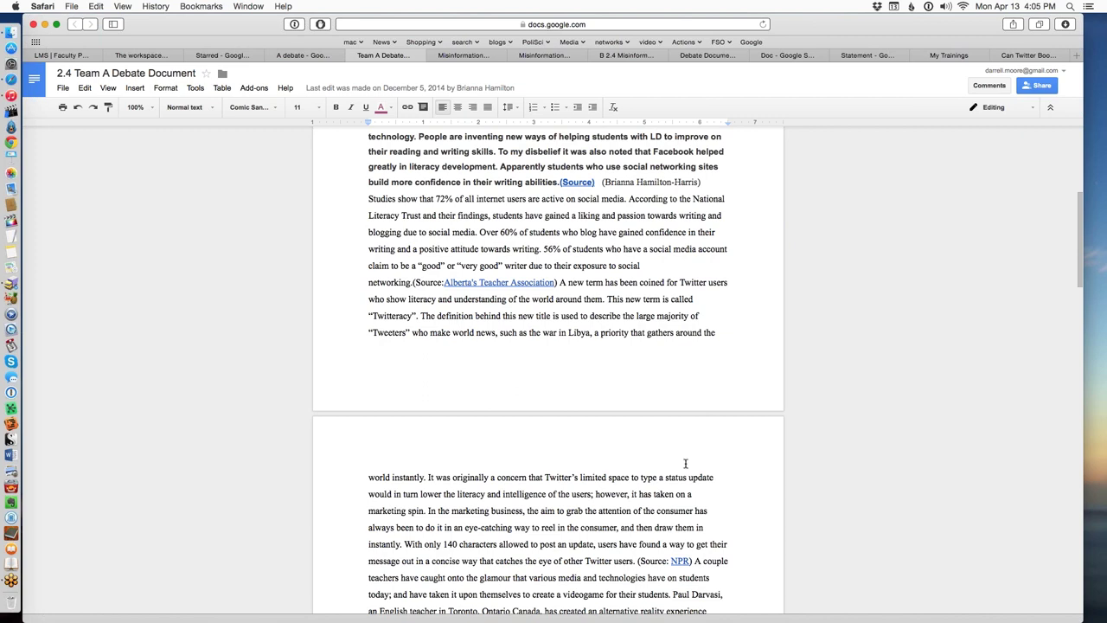
pyautogui.scroll(-1, 685, 464)
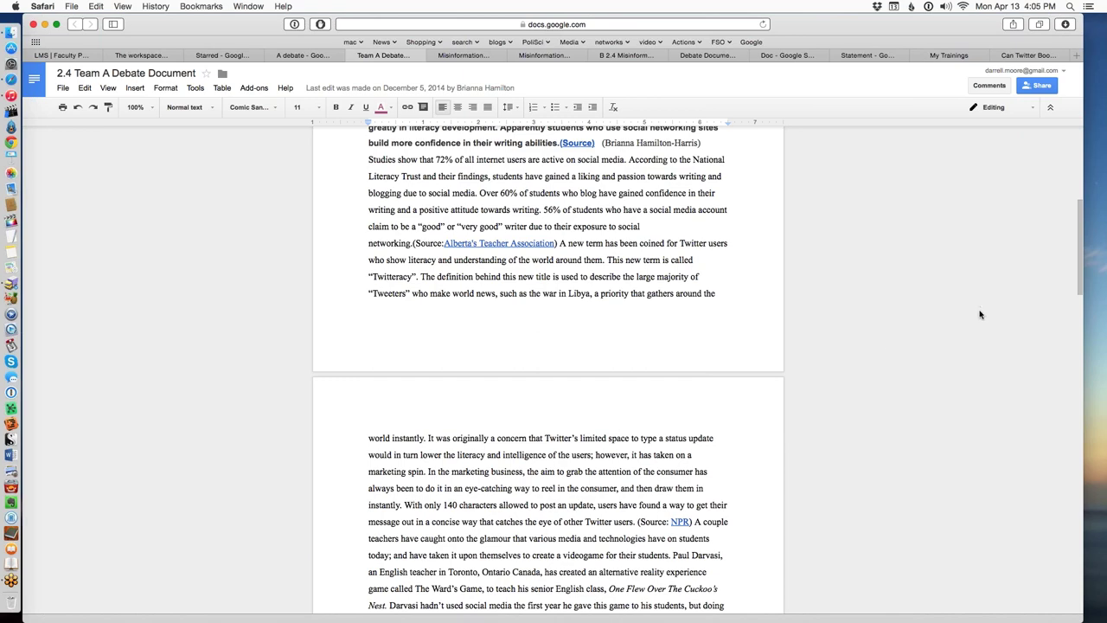
pyautogui.scroll(5, 800, 358)
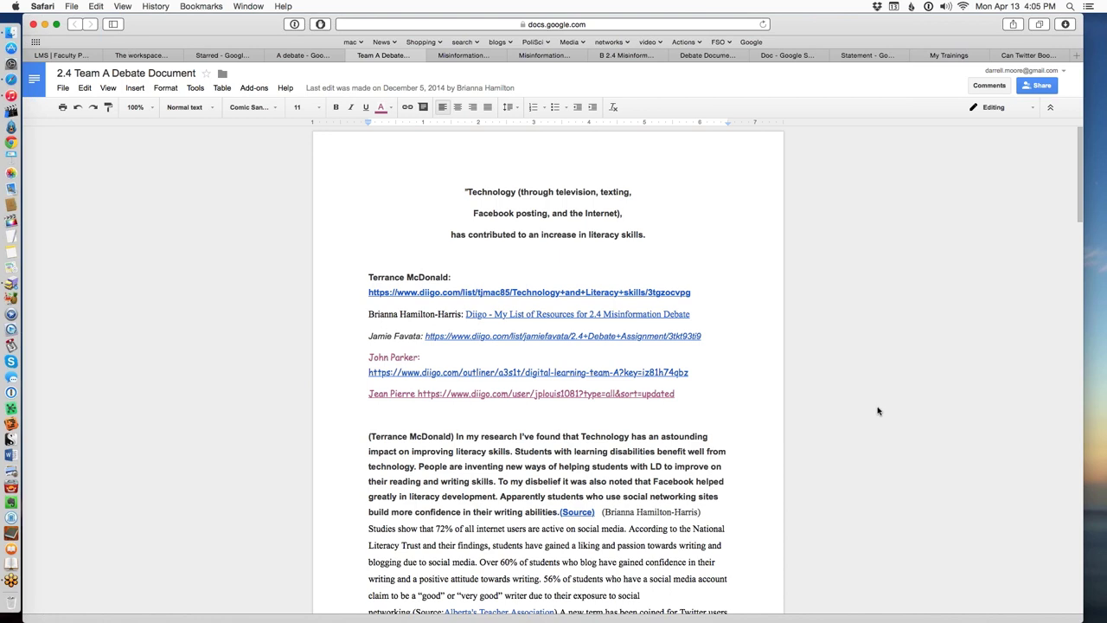
pyautogui.scroll(-1, 882, 408)
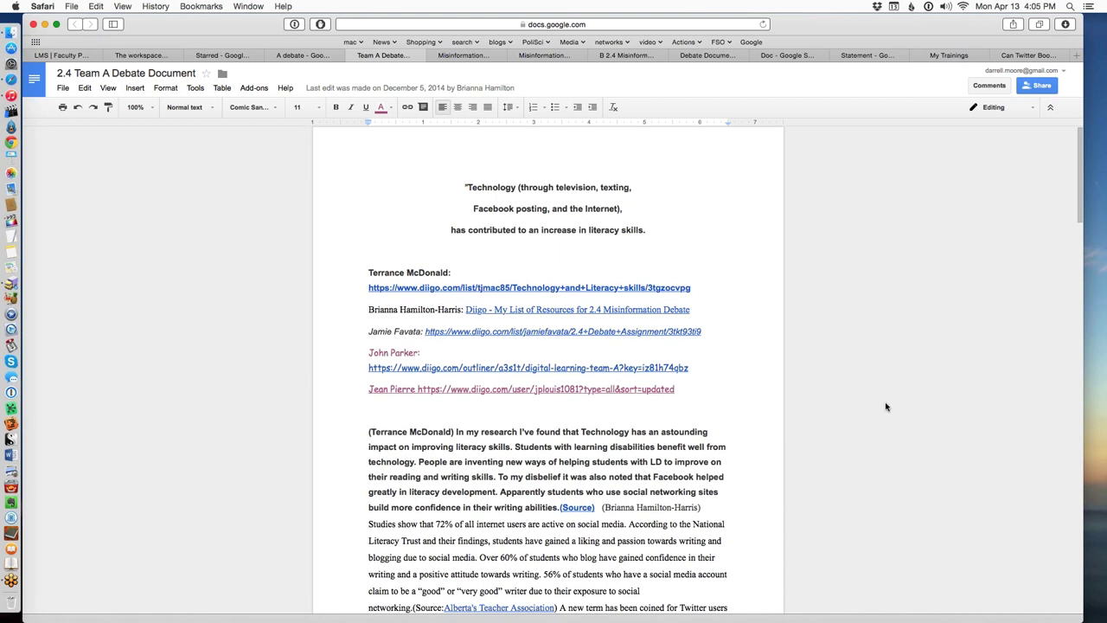